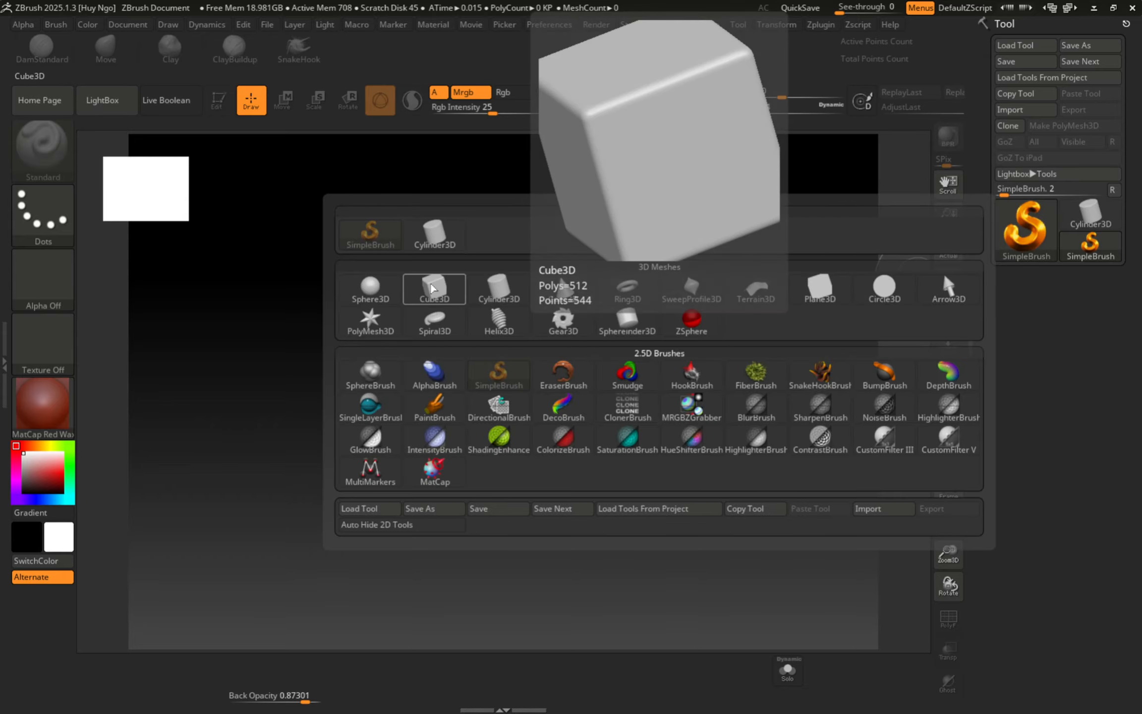
Draw a Cube3D primitive in the centre of the canvas and put it into Edit mode.
left_click(433, 298)
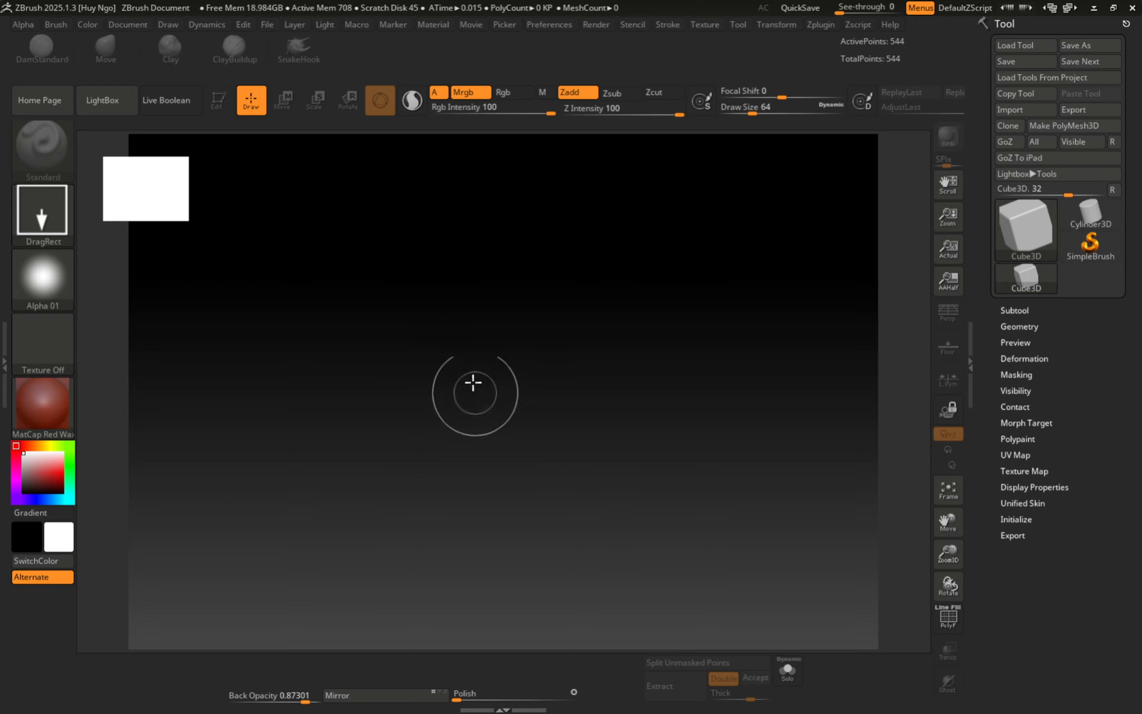
left_click_drag(502, 372, 522, 553)
key("t")
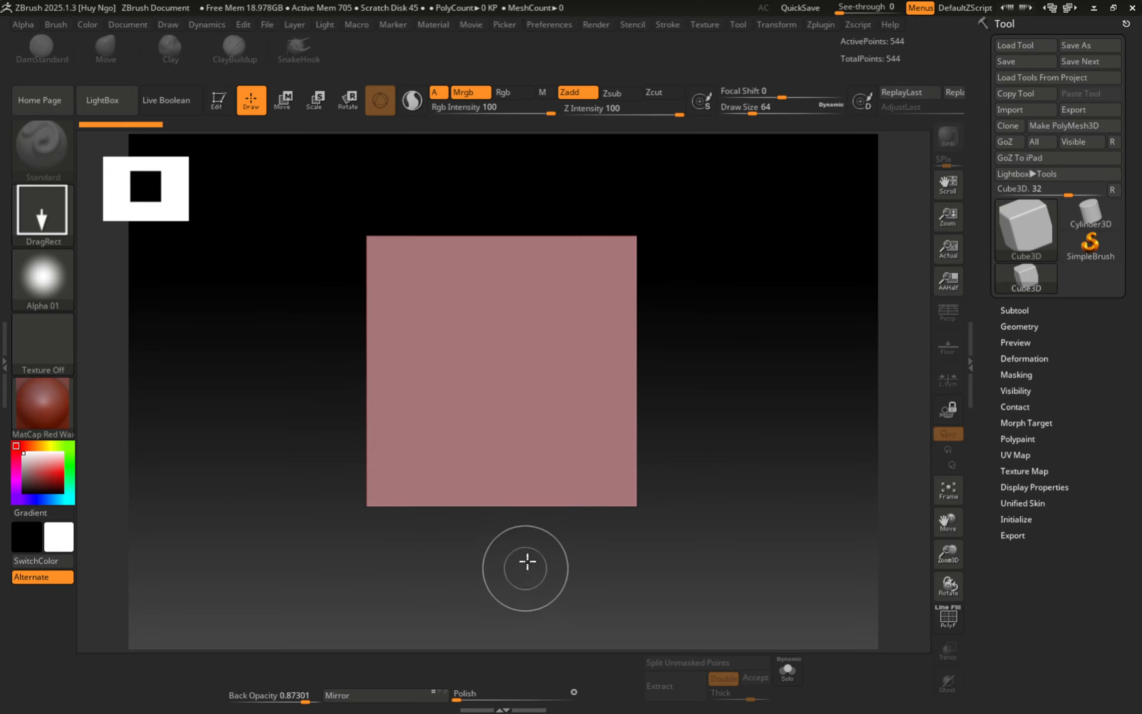
key("t")
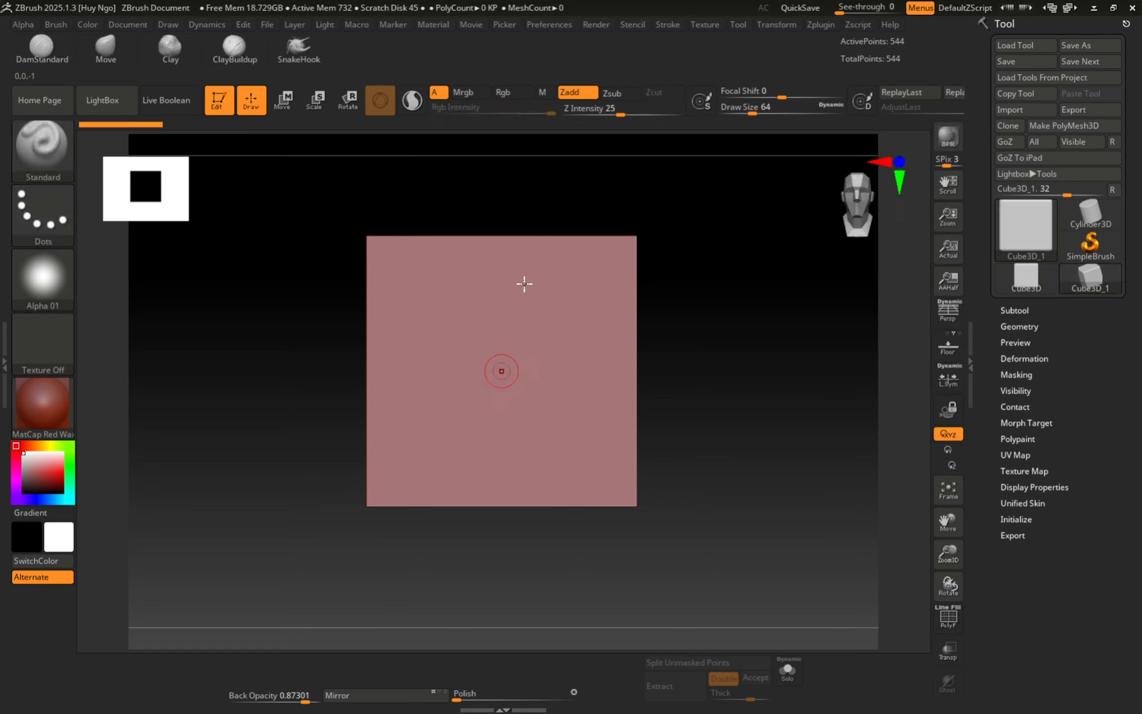
Change the cube's material to MatCap Gray.
left_click_drag(672, 340, 218, 369)
left_click(16, 384)
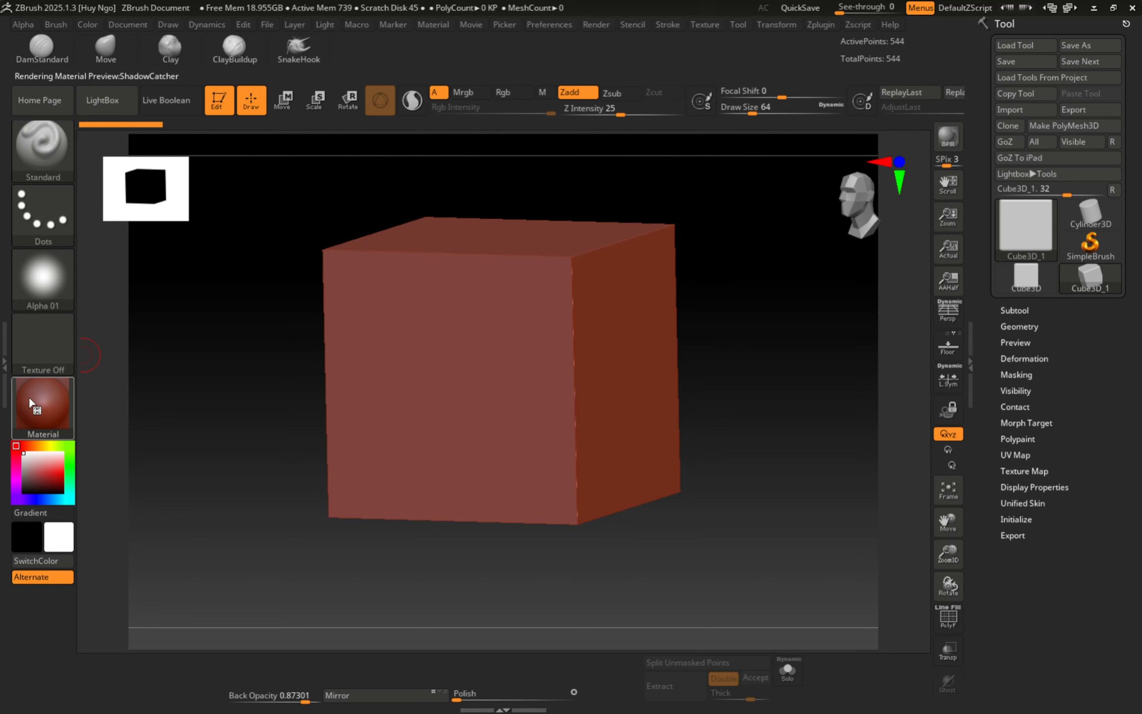
left_click(320, 228)
Frame the cube and convert it into an editable PolyMesh3D.
right_click_drag(623, 318, 666, 292, "alt")
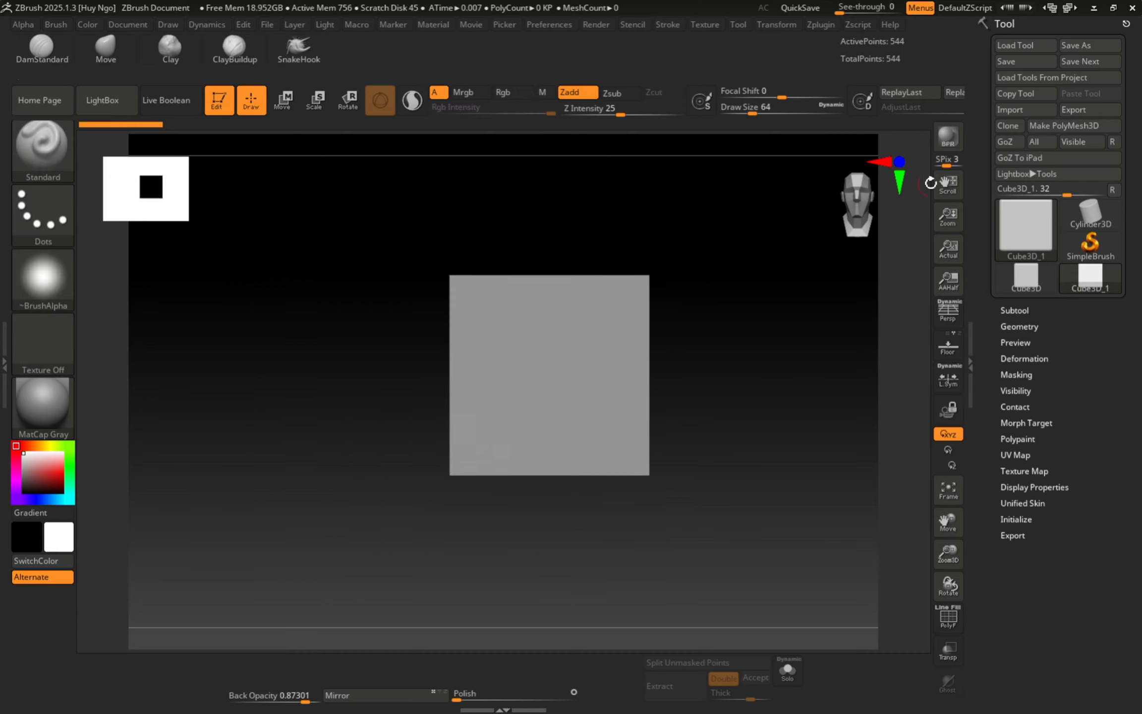
right_click_drag(726, 302, 708, 308)
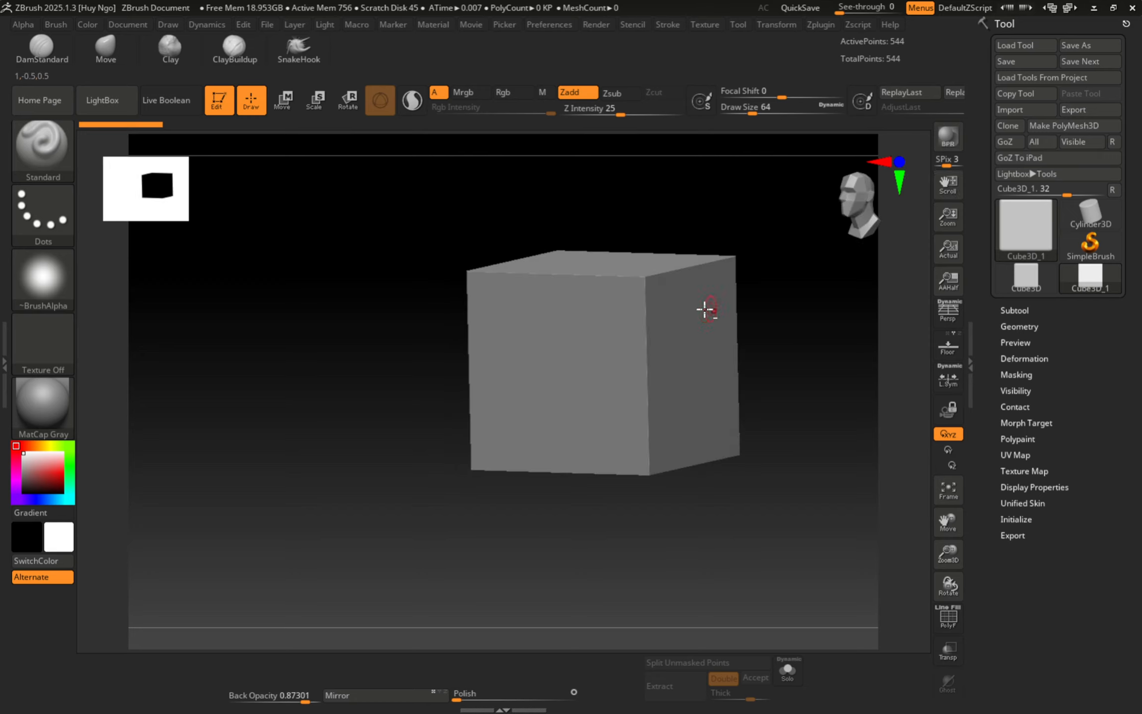
key("f")
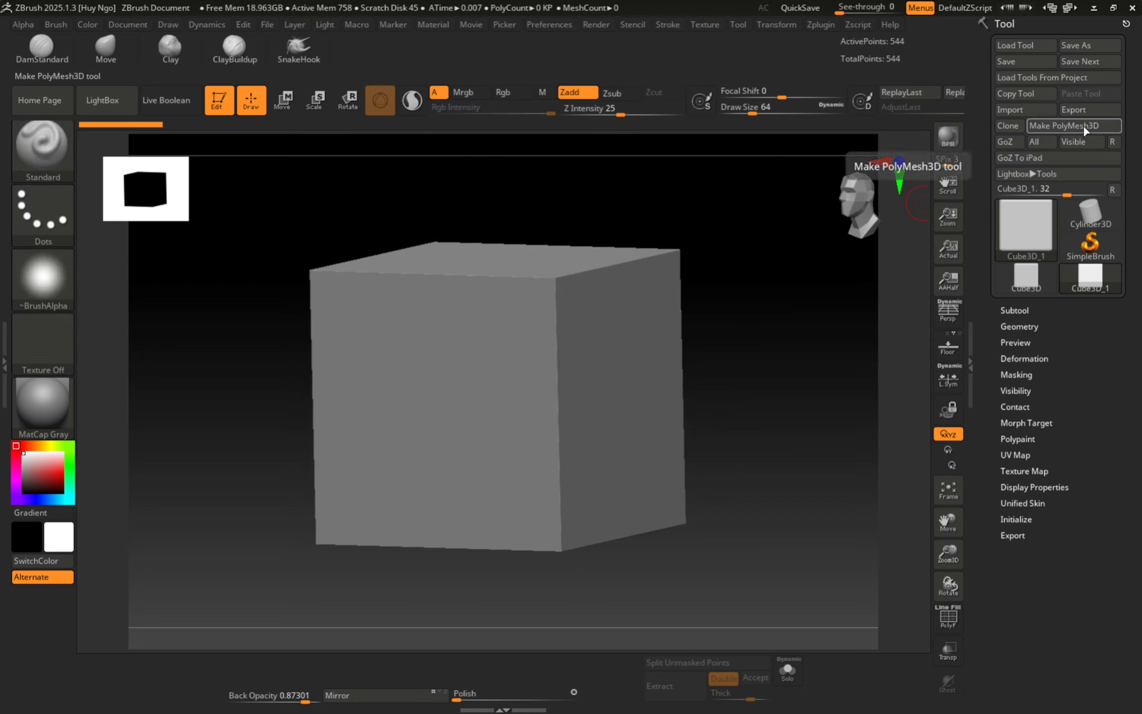
left_click(1082, 124)
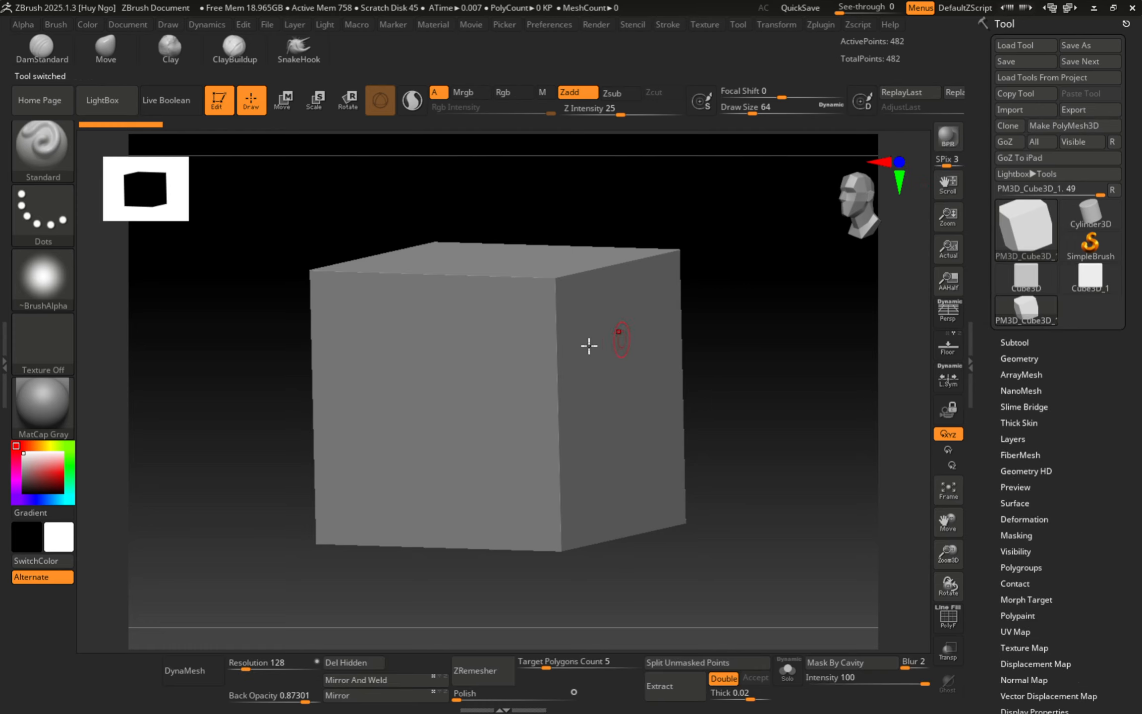
Try a ClayBuildup stroke across the cube's front face and undo it.
mouse_move(589, 342)
right_mouse_down()
mouse_move(439, 364)
mouse_move(484, 341)
right_mouse_up()
right_click_drag(483, 341, 468, 331, "ctrl")
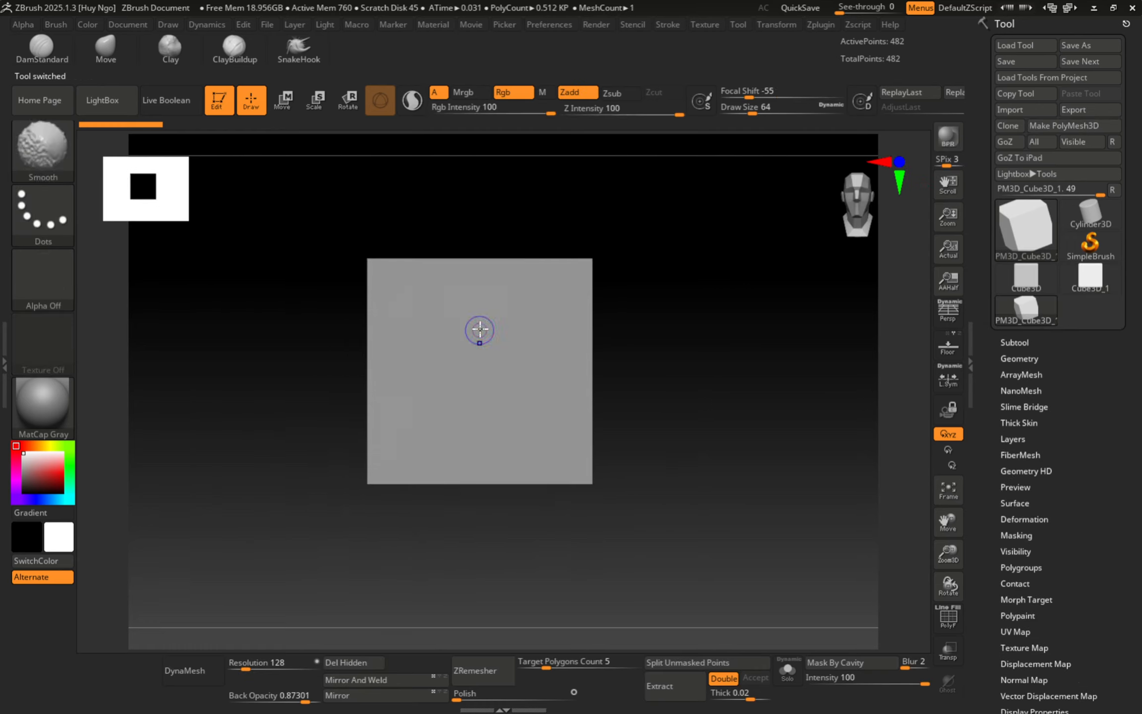
key("b")
key("c")
key("b")
mouse_move(429, 300)
left_mouse_down()
mouse_move(423, 415)
mouse_move(549, 363)
mouse_move(542, 327)
left_mouse_up()
key("ctrl+z")
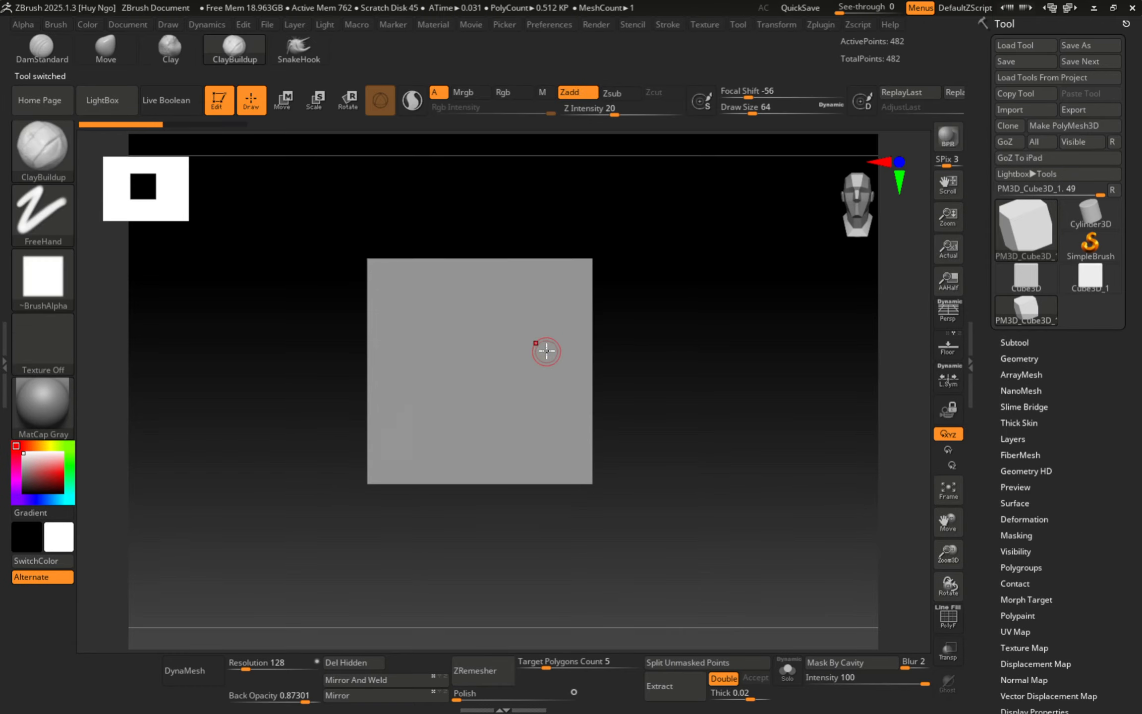
Scale the cube narrower along X with the transform gizmo and enlarge it overall into a tall block.
right_click_drag(560, 355, 593, 358, "alt")
right_click_drag(593, 358, 546, 403, "ctrl")
right_click_drag(500, 334, 542, 326, "alt")
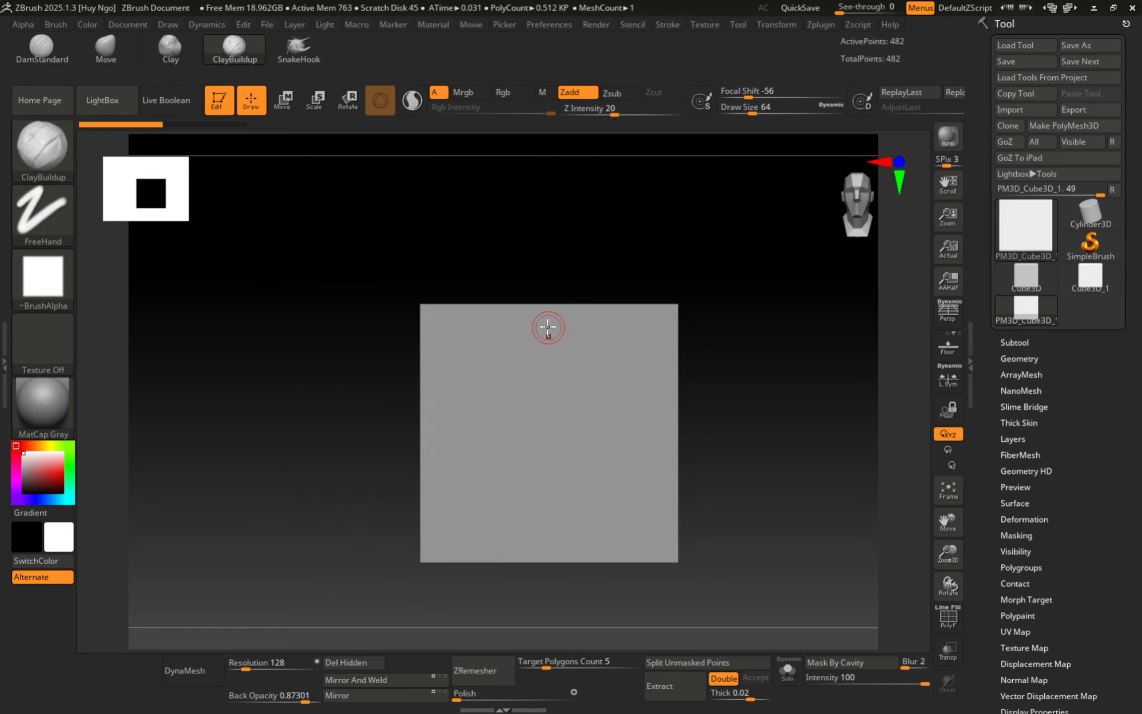
right_click_drag(540, 318, 556, 403)
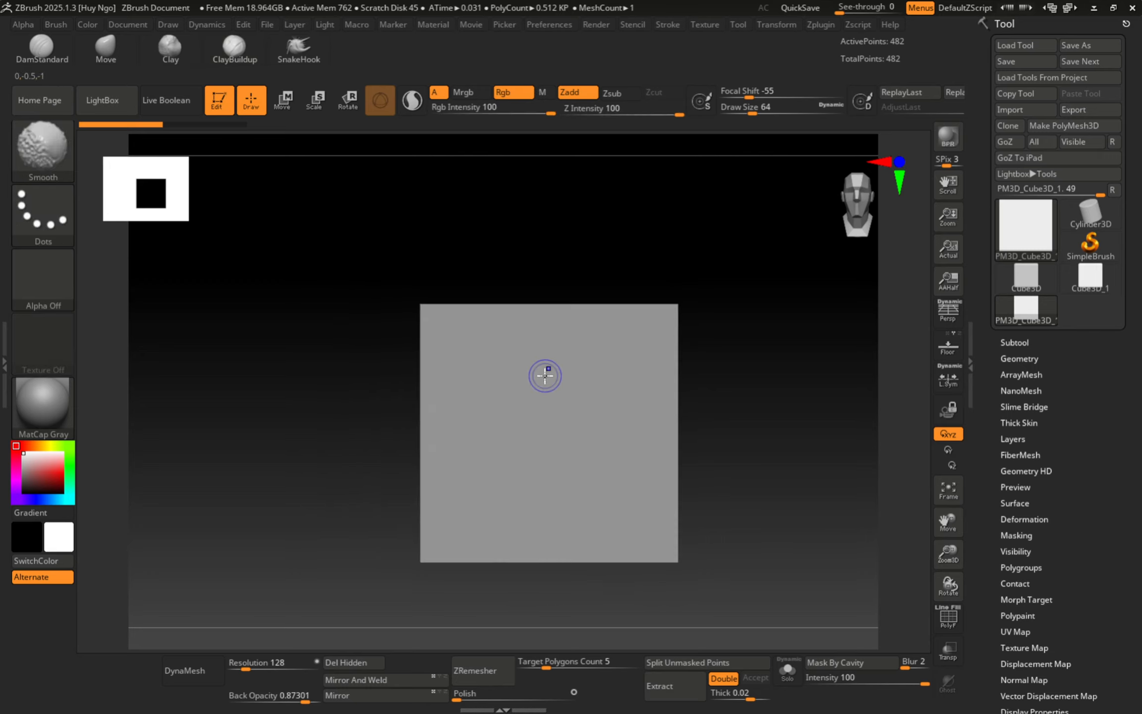
right_click_drag(543, 375, 565, 408)
key("r")
left_click_drag(483, 389, 427, 347)
right_click_drag(540, 355, 506, 332)
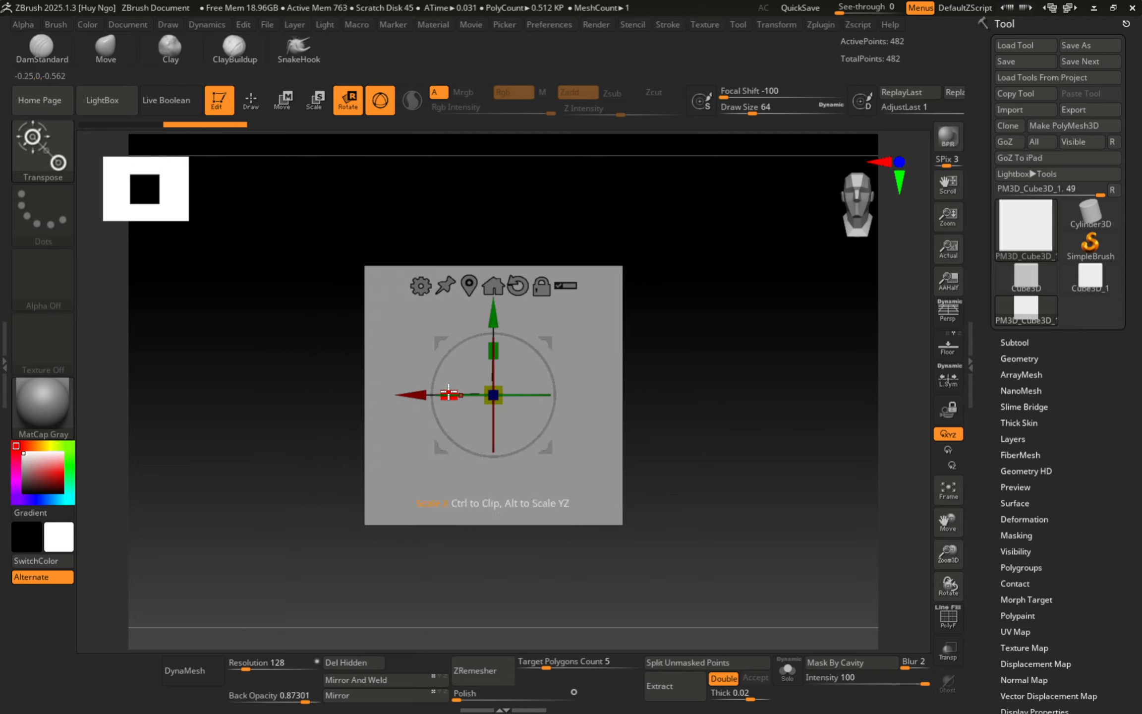
left_click_drag(449, 394, 493, 396)
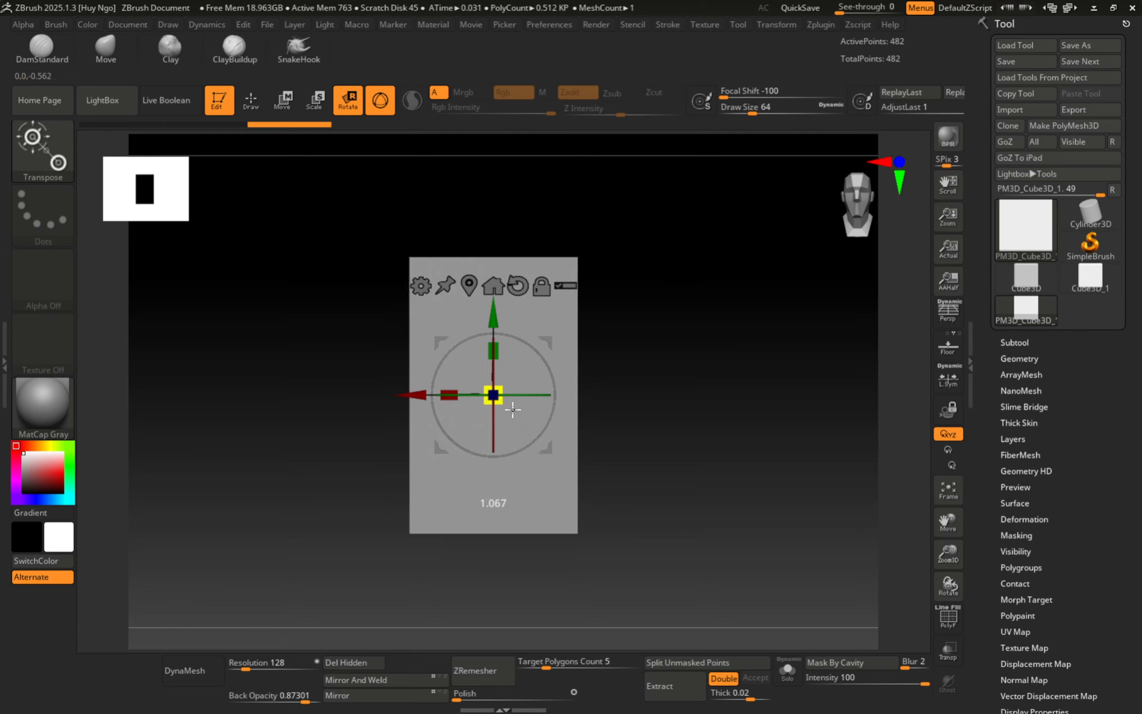
key("q")
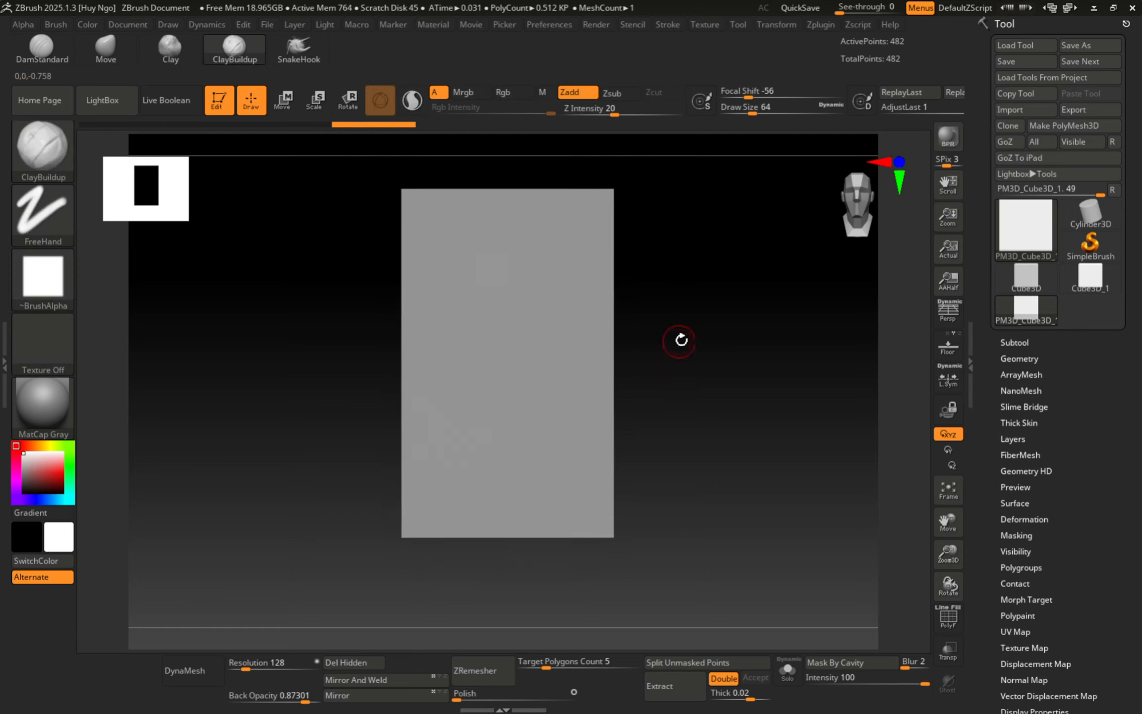
Scale down the tall block's depth so it is thinner from front to back.
mouse_move(681, 340)
left_mouse_down()
mouse_move(617, 331)
mouse_move(655, 354)
mouse_move(627, 388)
mouse_move(558, 415)
mouse_move(500, 356)
left_mouse_up()
key("r")
key("q")
Insert a second cube as a new subtool below the block's subtool.
left_click(1016, 342)
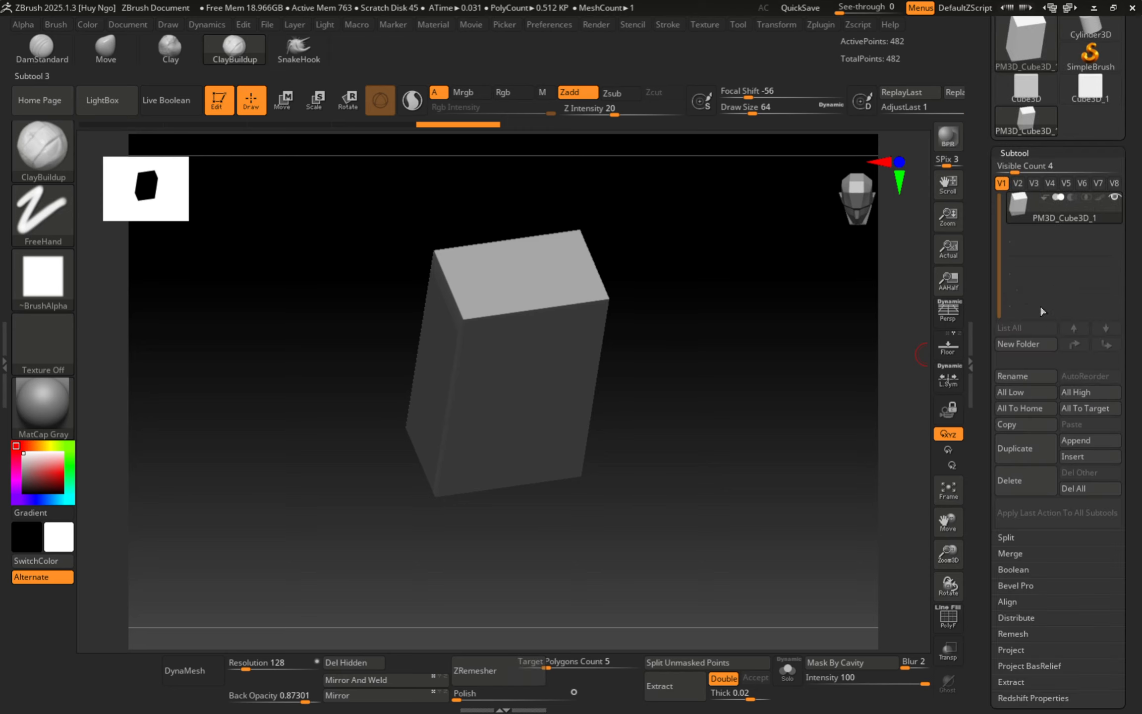
left_click_drag(706, 293, 606, 270, "shift")
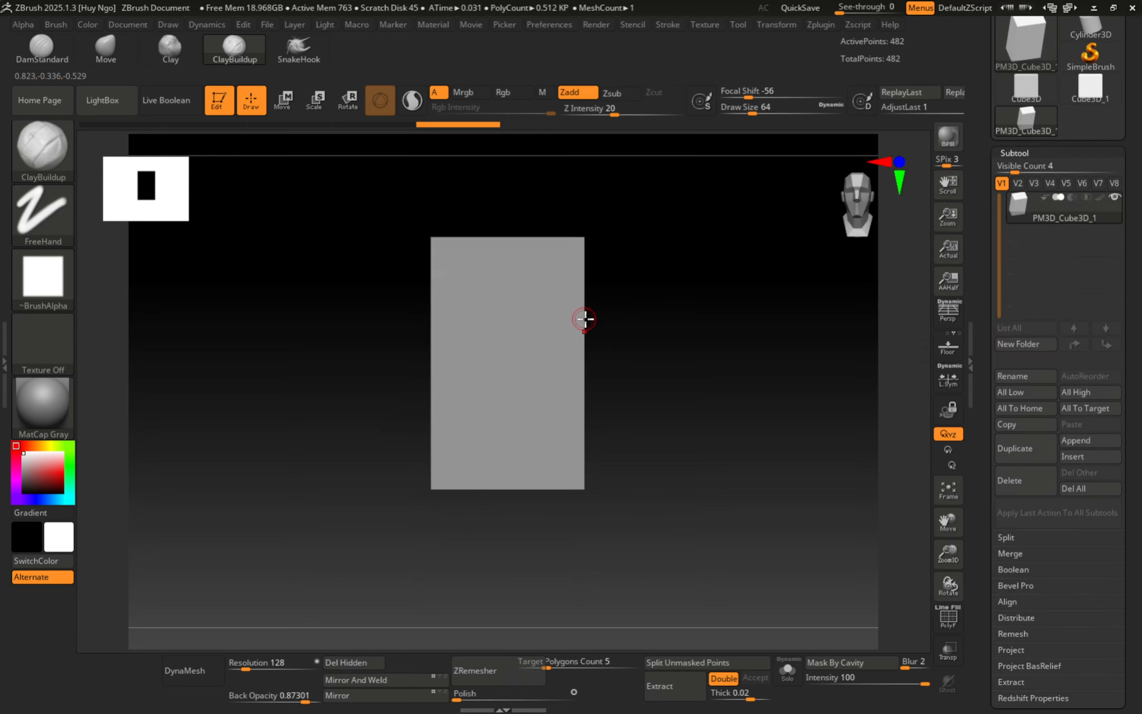
left_click_drag(585, 319, 614, 375, "alt")
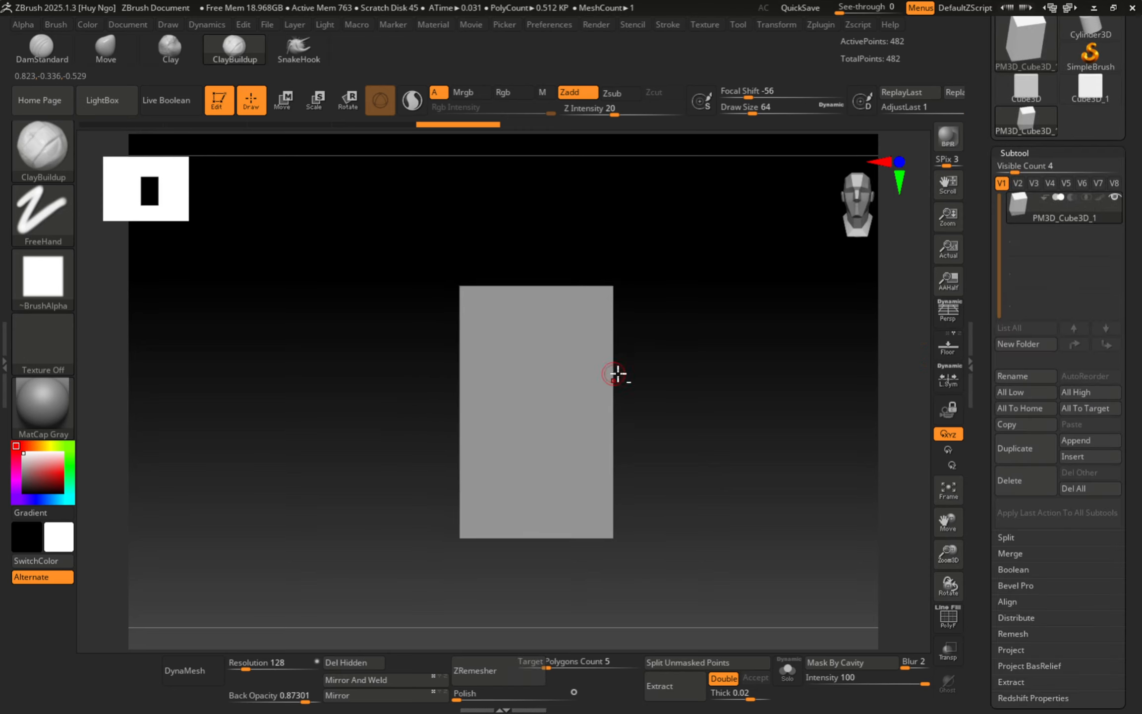
left_click(1067, 455)
left_click(692, 439)
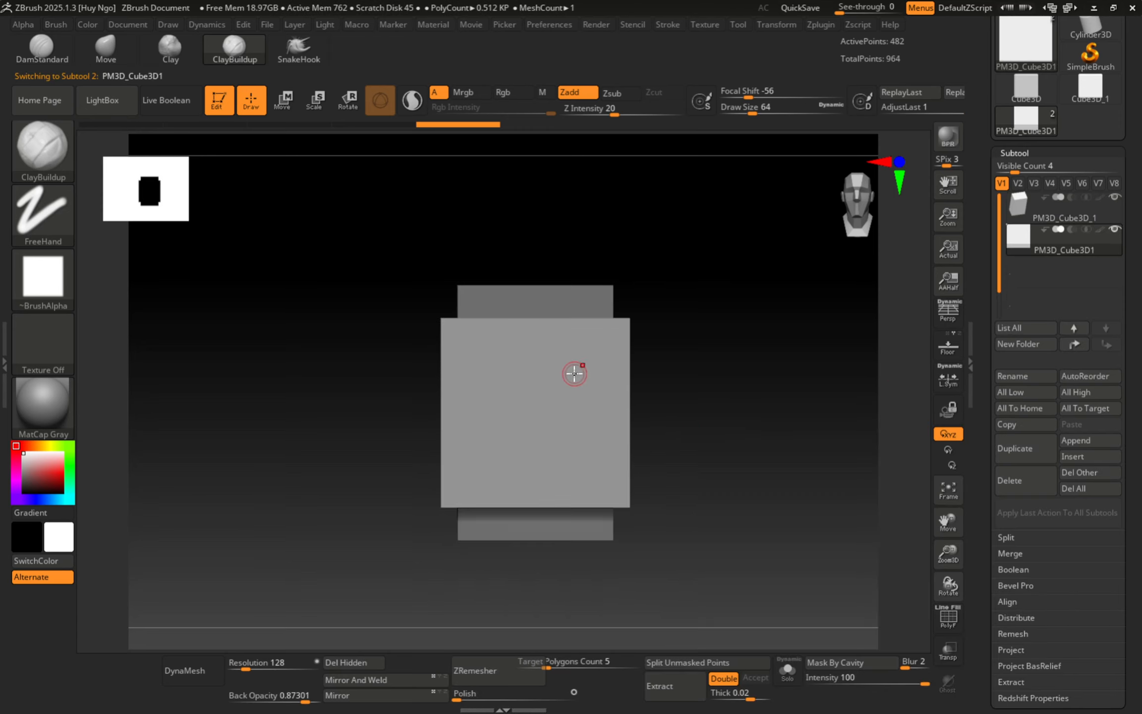
Move the inserted cube out to the upper left of the block so the two stand apart.
key("w")
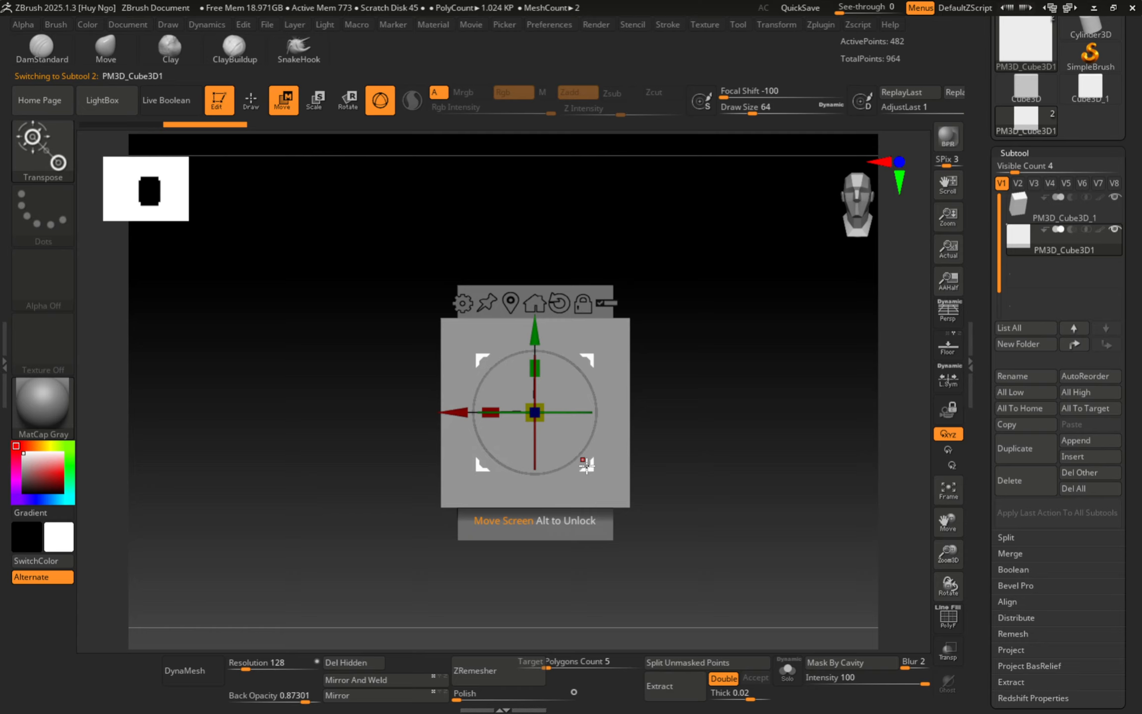
left_click_drag(590, 463, 388, 404, "ctrl")
mouse_move(1017, 243)
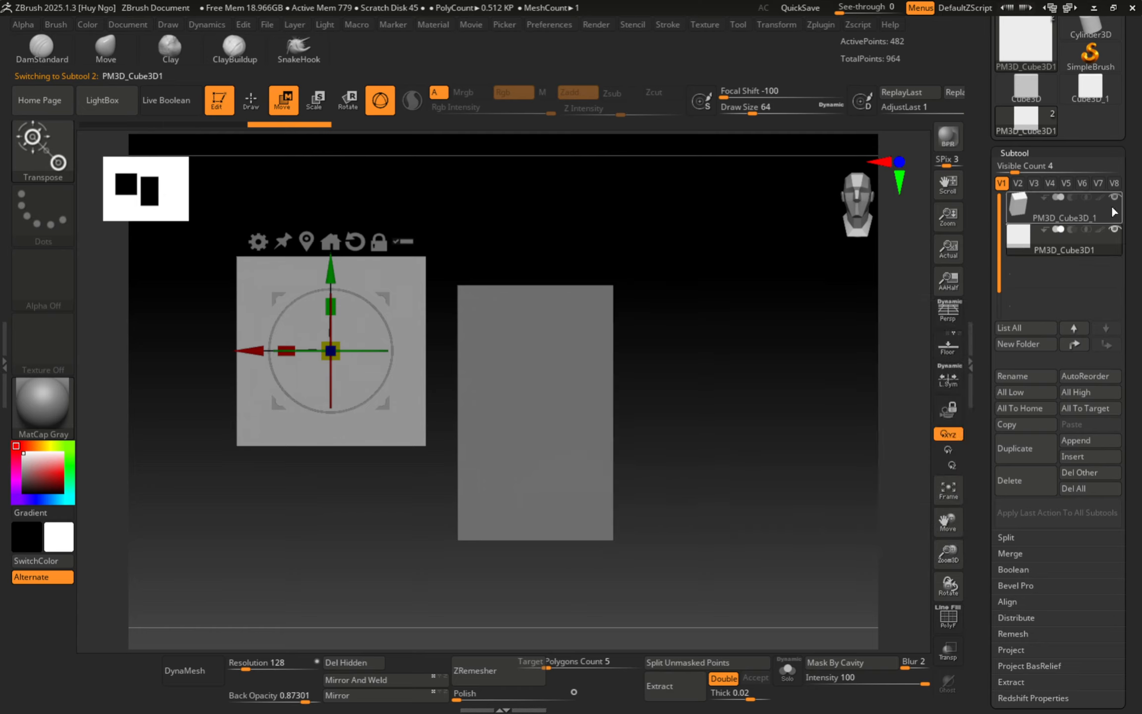
left_click_drag(564, 235, 630, 243, "alt")
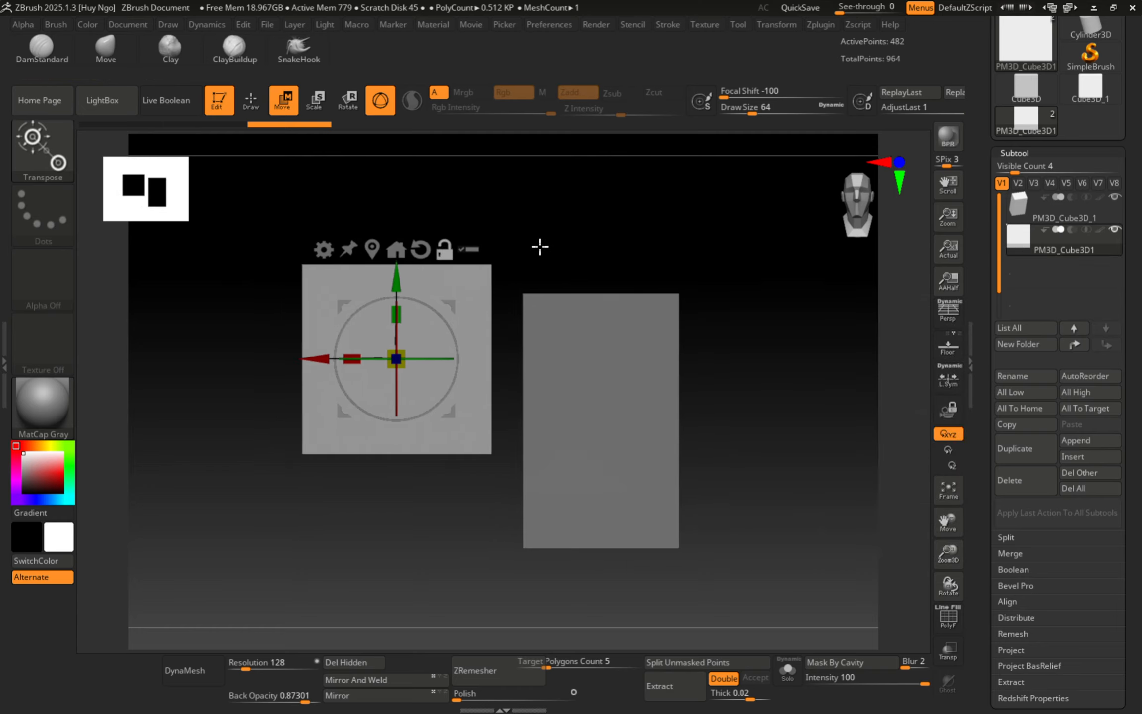
Enable Live Boolean and overlap the second cube with the block's upper-left corner as a subtractive subtool.
left_click(163, 101)
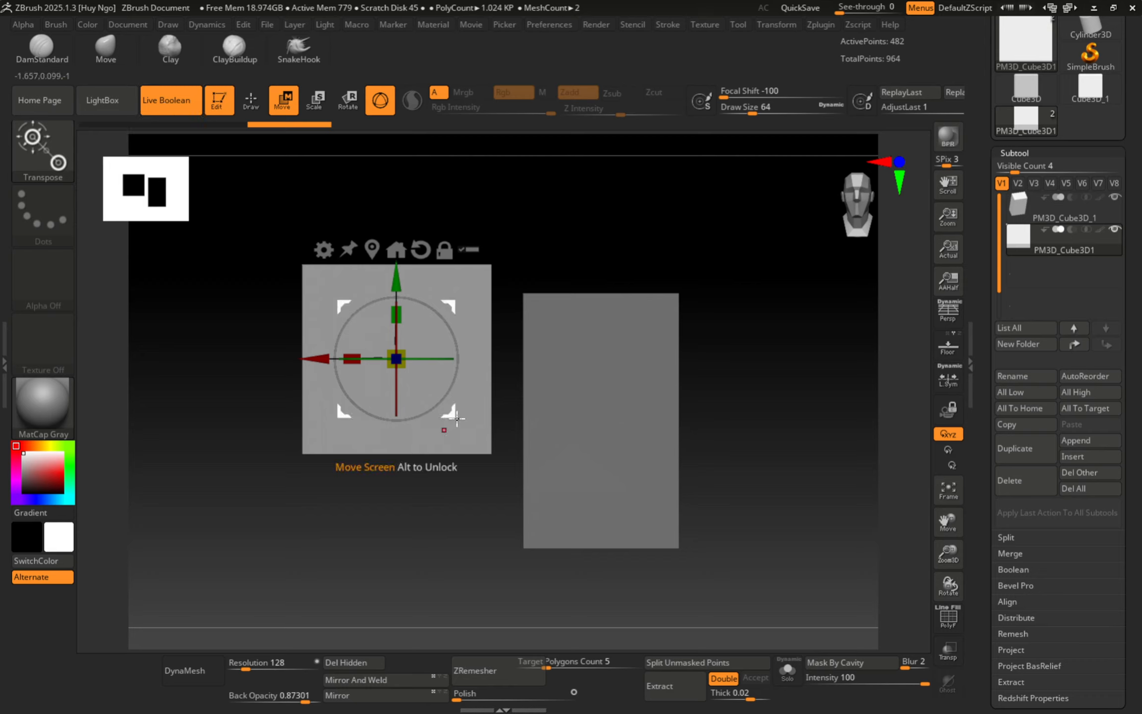
left_click_drag(449, 410, 500, 381)
mouse_move(1079, 239)
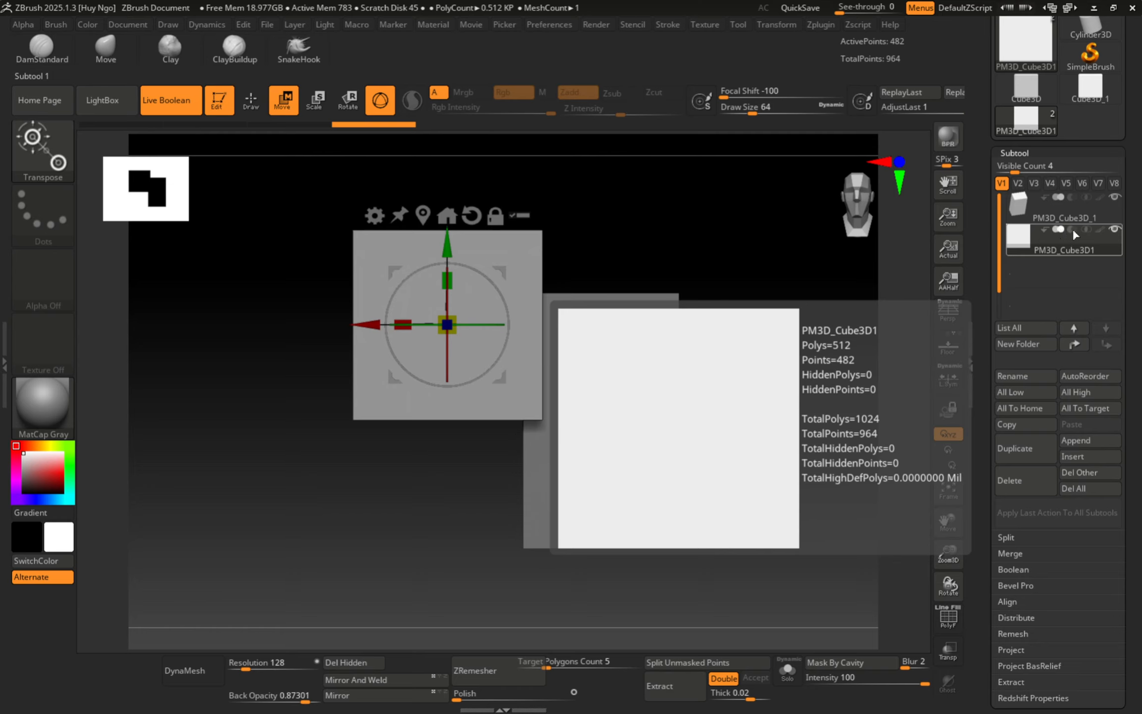
left_click(1072, 228)
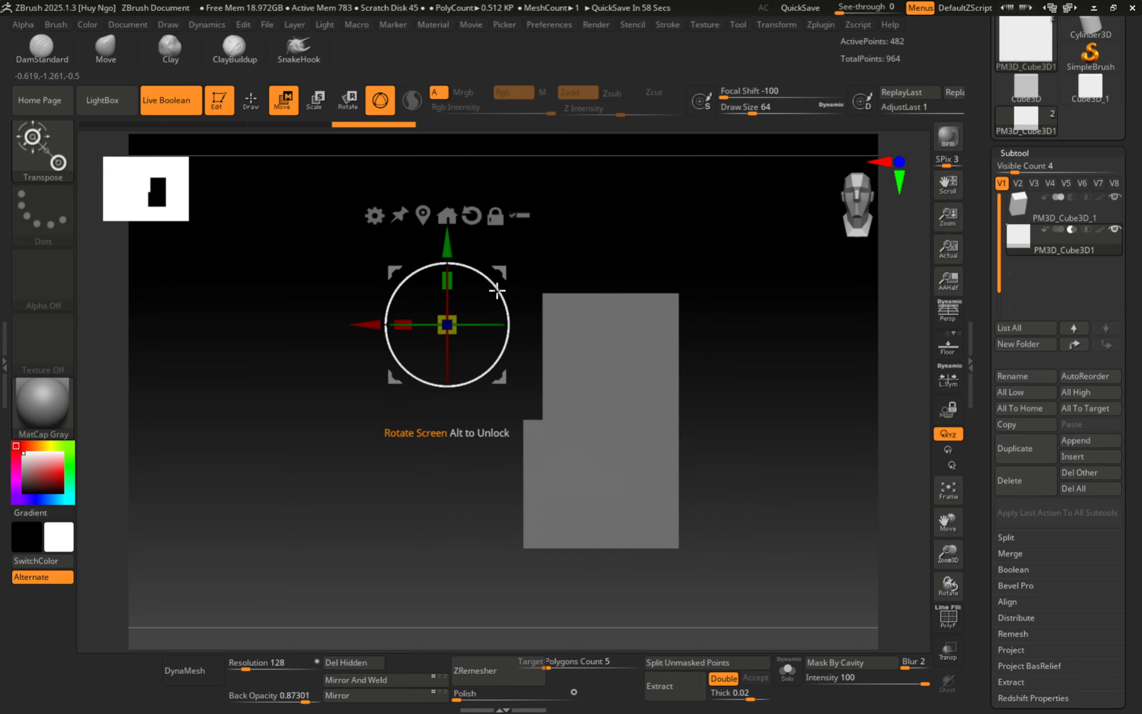
Rotate the subtractive cube clockwise to make a slanted cut in the block's upper-left corner, checking it with PolyFrame.
mouse_move(497, 290)
left_mouse_down()
mouse_move(510, 331)
mouse_move(504, 288)
mouse_move(510, 318)
mouse_move(510, 307)
left_mouse_up()
key("shift+f")
mouse_move(617, 324)
right_mouse_down()
mouse_move(631, 349)
mouse_move(620, 409)
mouse_move(626, 329)
right_mouse_up()
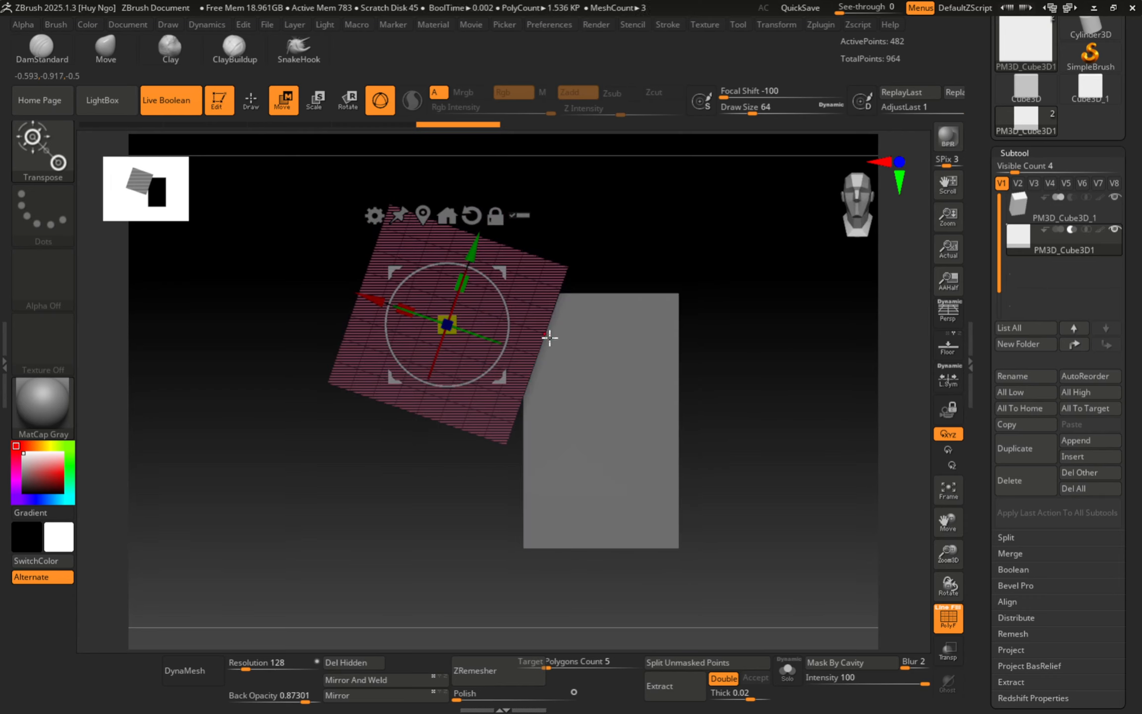
key("shift+f")
Shift the subtractive cube along Z in the side view to adjust its depth position.
right_click_drag(556, 326, 615, 328)
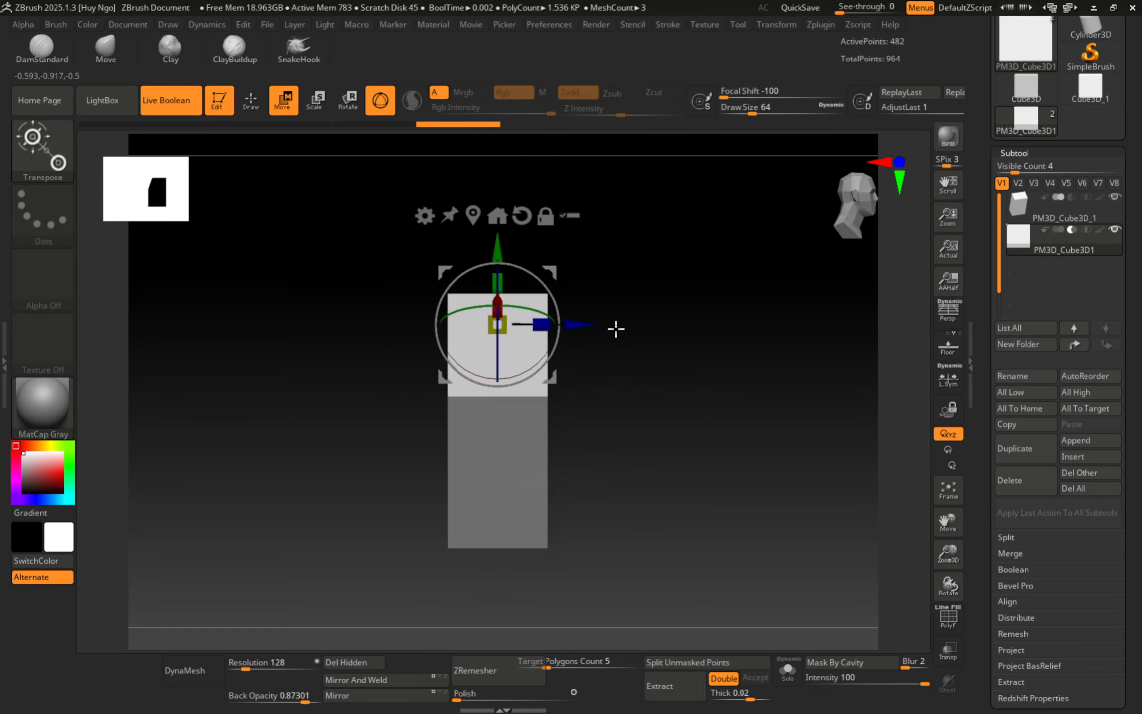
mouse_move(578, 327)
left_mouse_down()
mouse_move(674, 325)
mouse_move(496, 325)
mouse_move(357, 293)
mouse_move(572, 312)
left_mouse_up()
right_click_drag(721, 339, 691, 339, "shift")
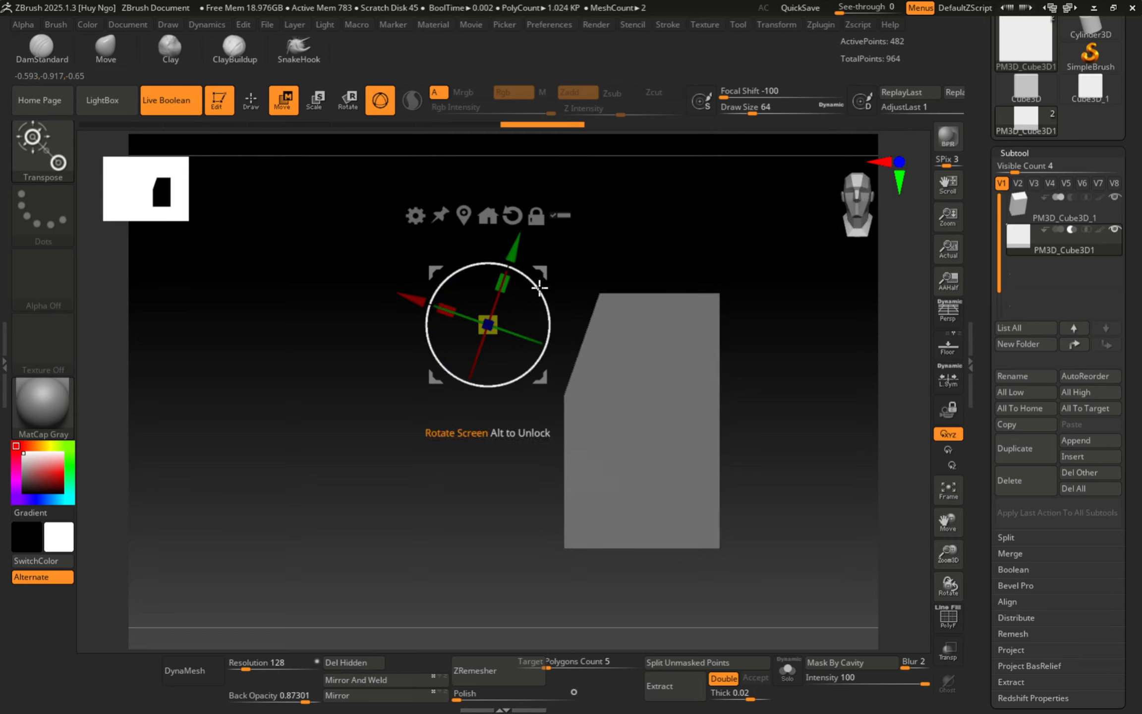
Rotate the subtractive cube further clockwise so it cuts a wider diagonal off the block's upper-left corner.
left_click_drag(539, 289, 551, 308)
key("shift+f")
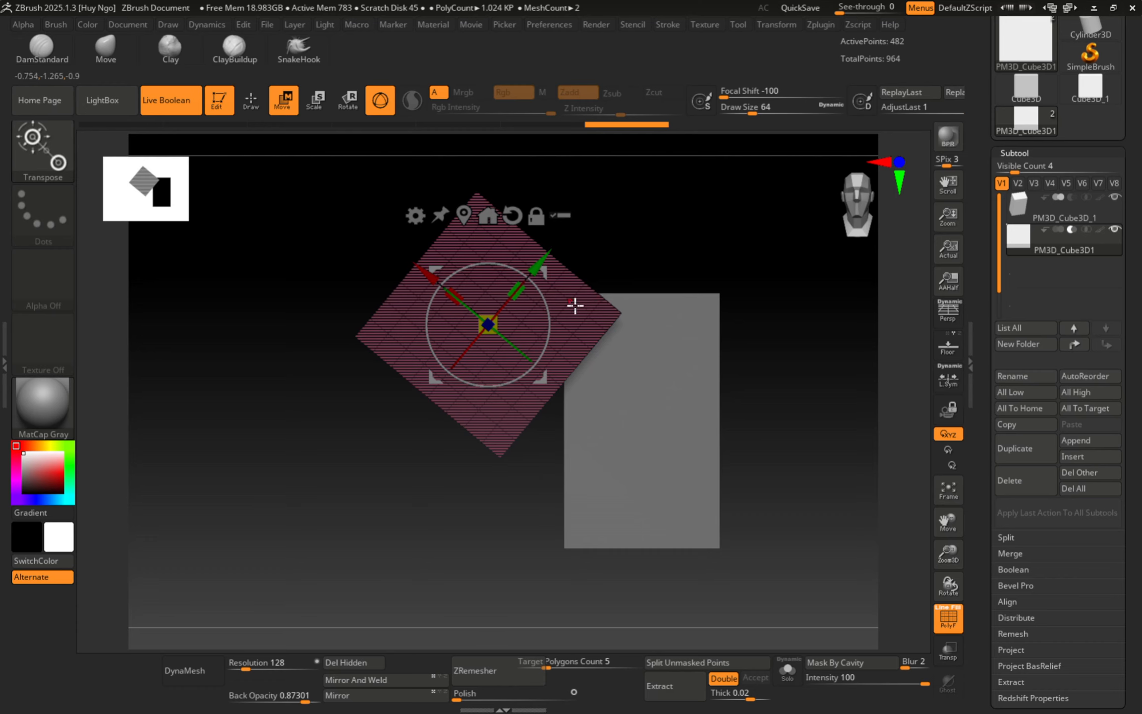
right_click_drag(695, 304, 552, 309)
left_click_drag(515, 307, 551, 262)
key("shift+f")
mouse_move(627, 383)
right_mouse_down()
mouse_move(658, 390)
mouse_move(640, 388)
right_mouse_up()
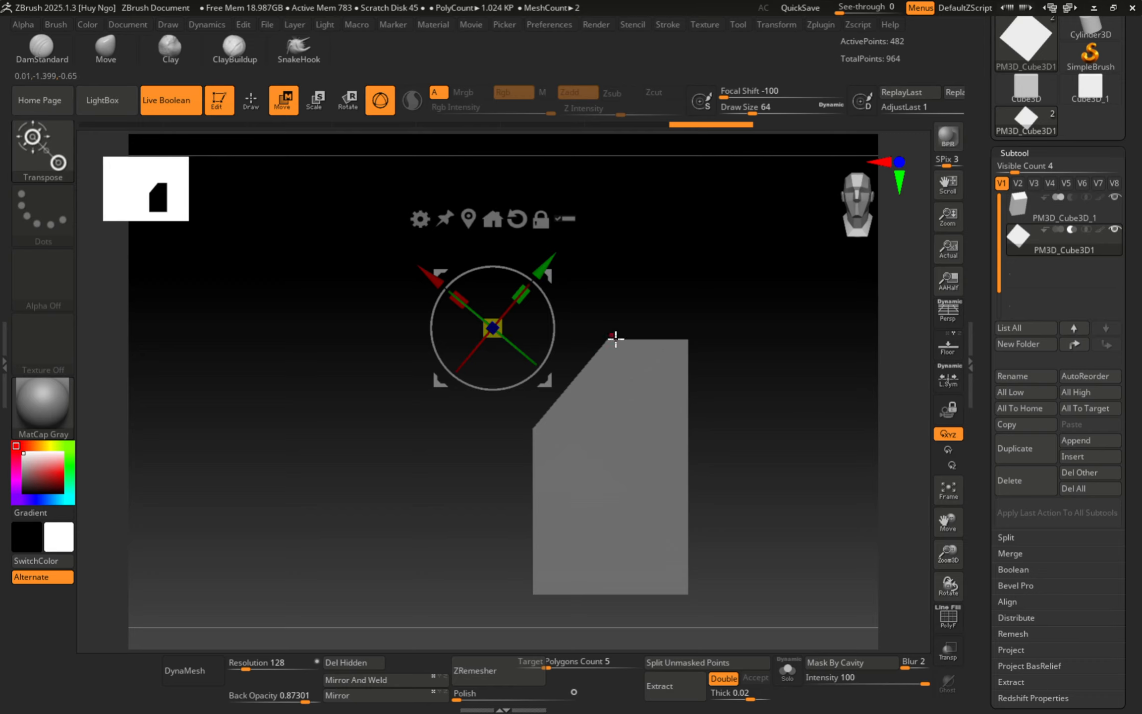
Move the subtractive cube about 0.06 along Z in the side view.
right_click_drag(624, 339, 687, 344, "shift")
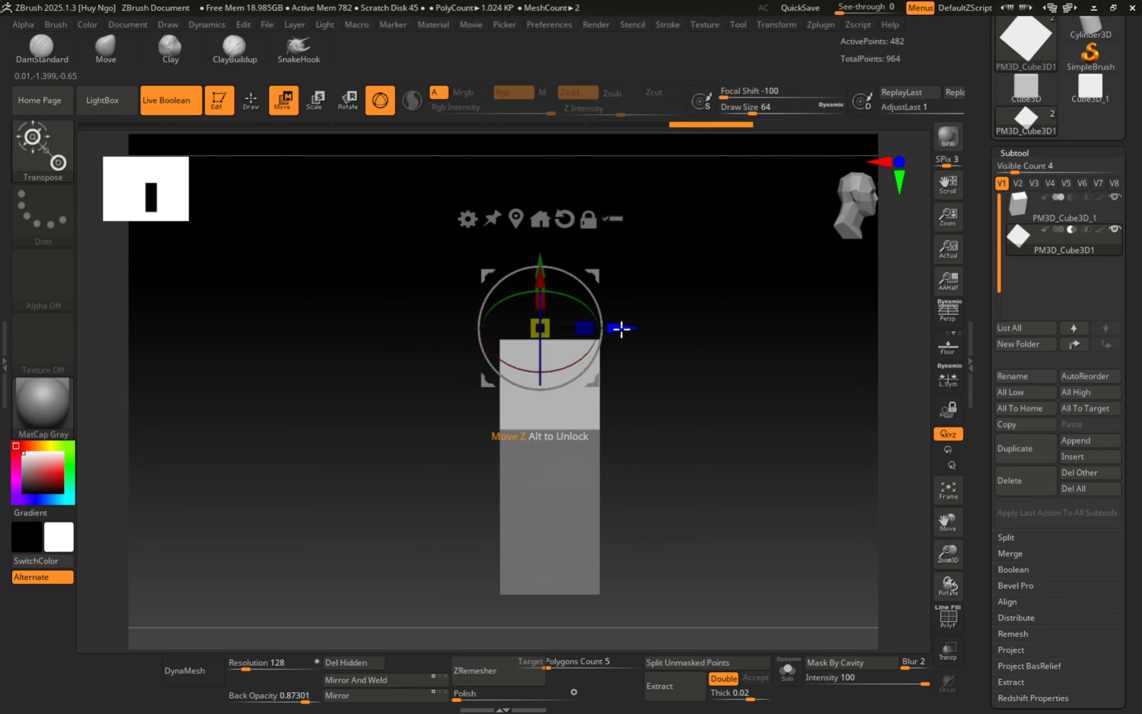
mouse_move(615, 329)
left_mouse_down()
mouse_move(595, 328)
mouse_move(625, 331)
left_mouse_up()
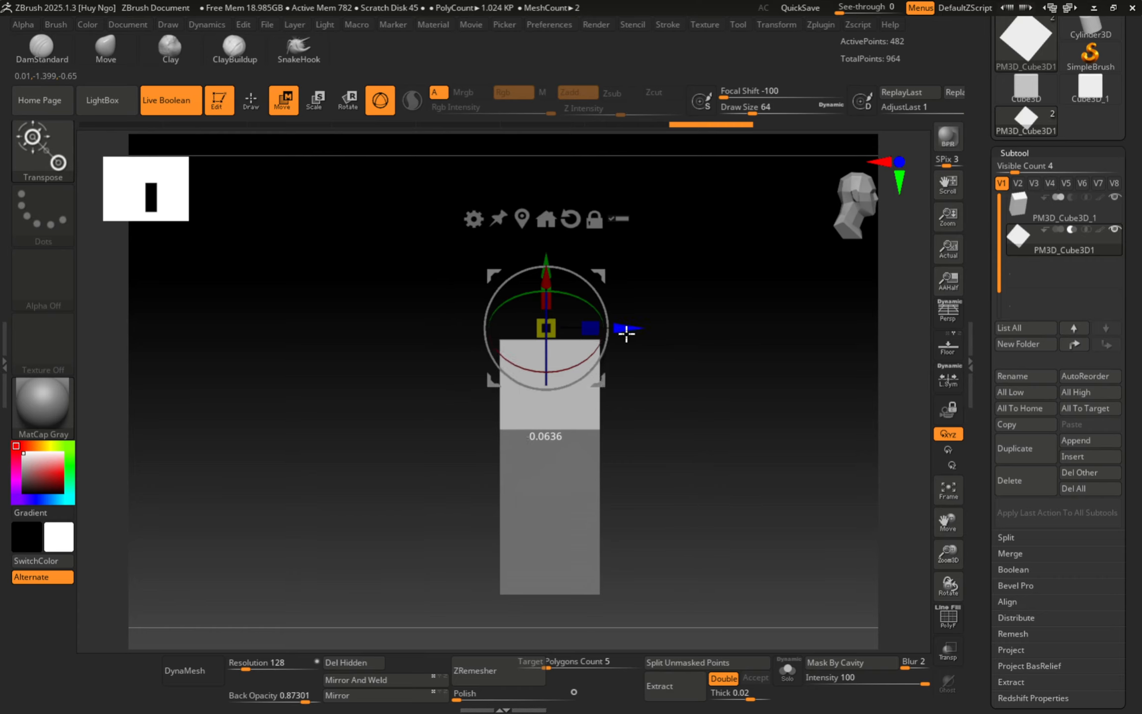
right_click_drag(626, 333, 658, 342, "shift")
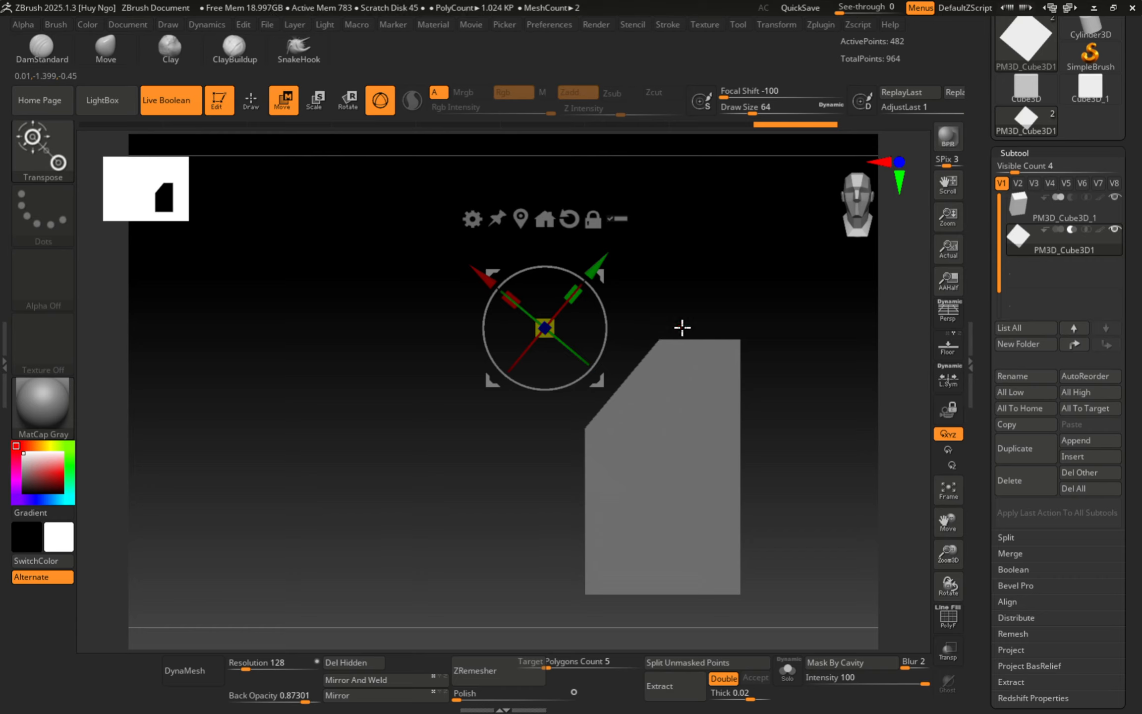
Try a further slight rotation of the subtractive cube in the front view.
right_click_drag(683, 307, 613, 311)
mouse_move(613, 311)
right_mouse_down("ctrl")
mouse_move(600, 336)
mouse_move(644, 339)
mouse_move(591, 331)
mouse_move(629, 331)
right_mouse_up("ctrl")
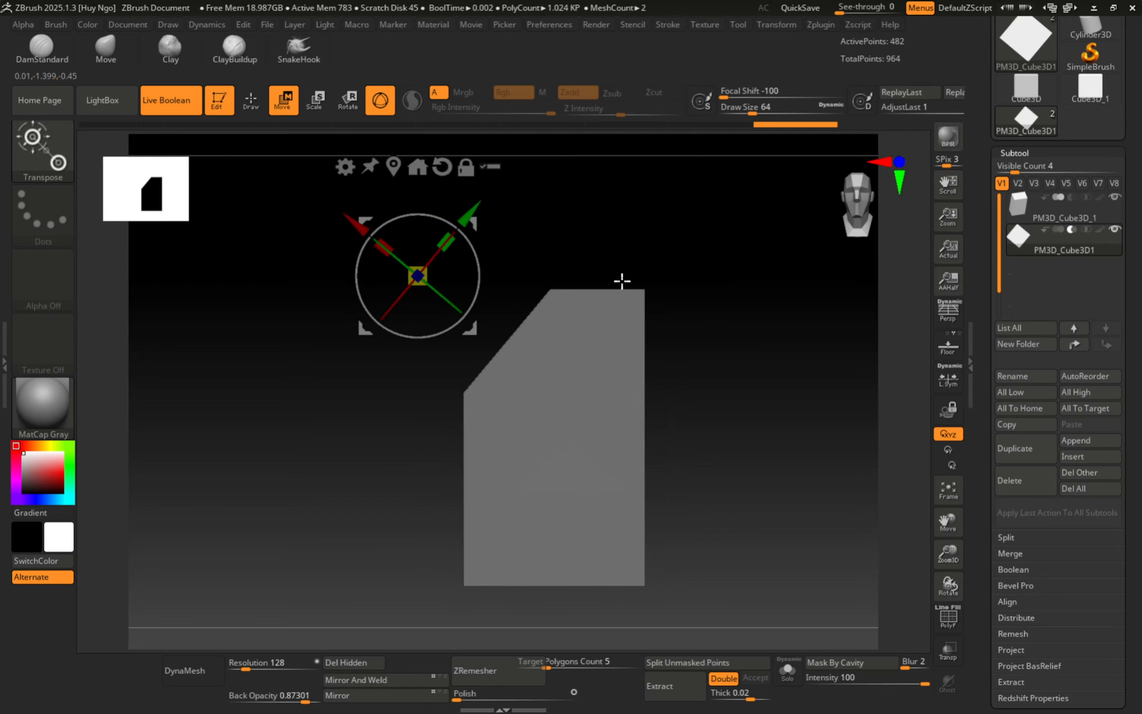
left_click_drag(481, 280, 487, 285)
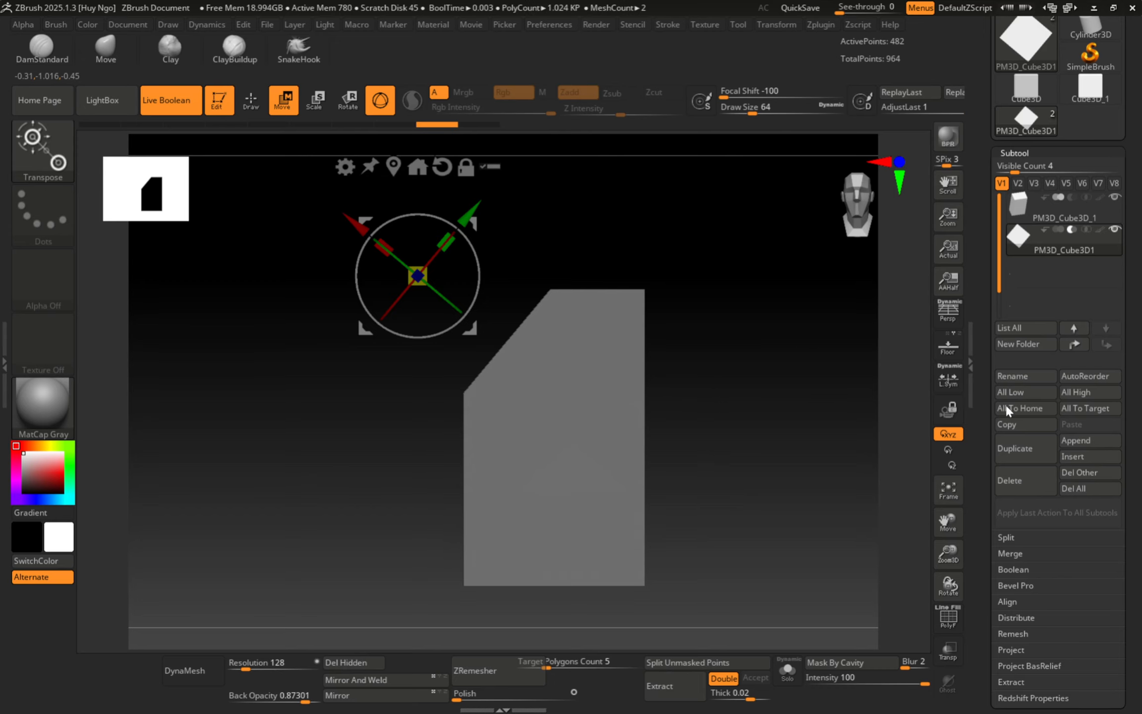
Insert a Cube3D subtool, scale it down and move it along Z in front of the block.
left_click(1086, 456)
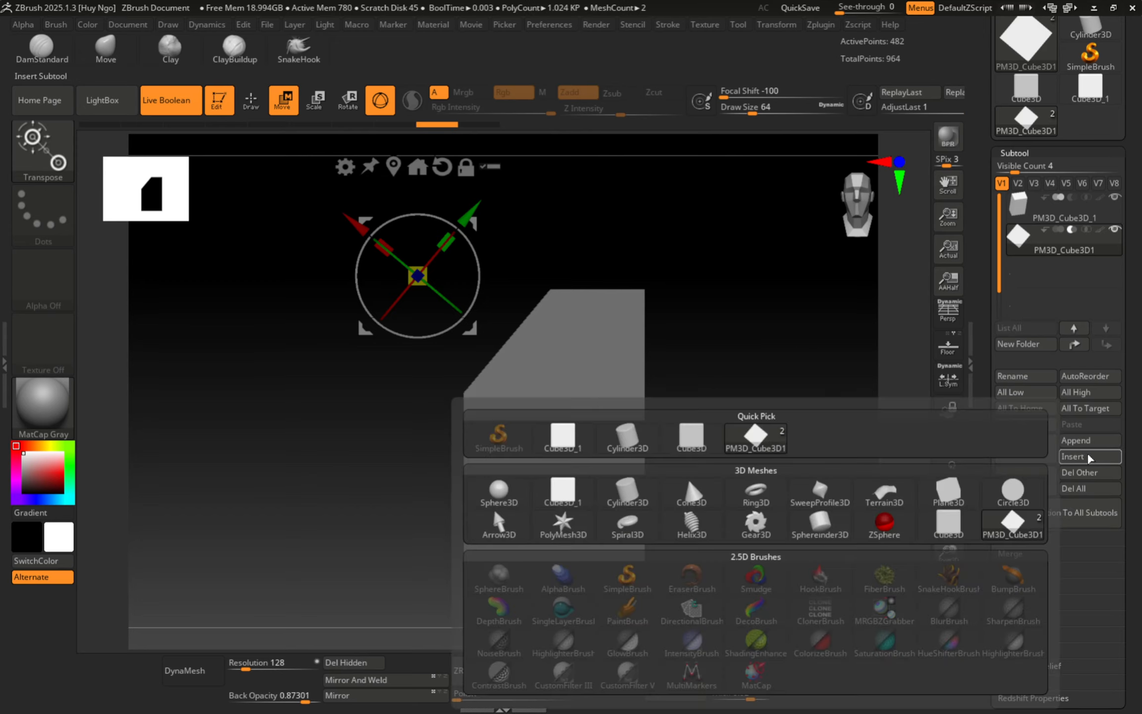
left_click(685, 437)
right_click_drag(742, 357, 686, 462, "ctrl")
left_click_drag(544, 518, 543, 638)
left_click_drag(564, 568, 512, 549)
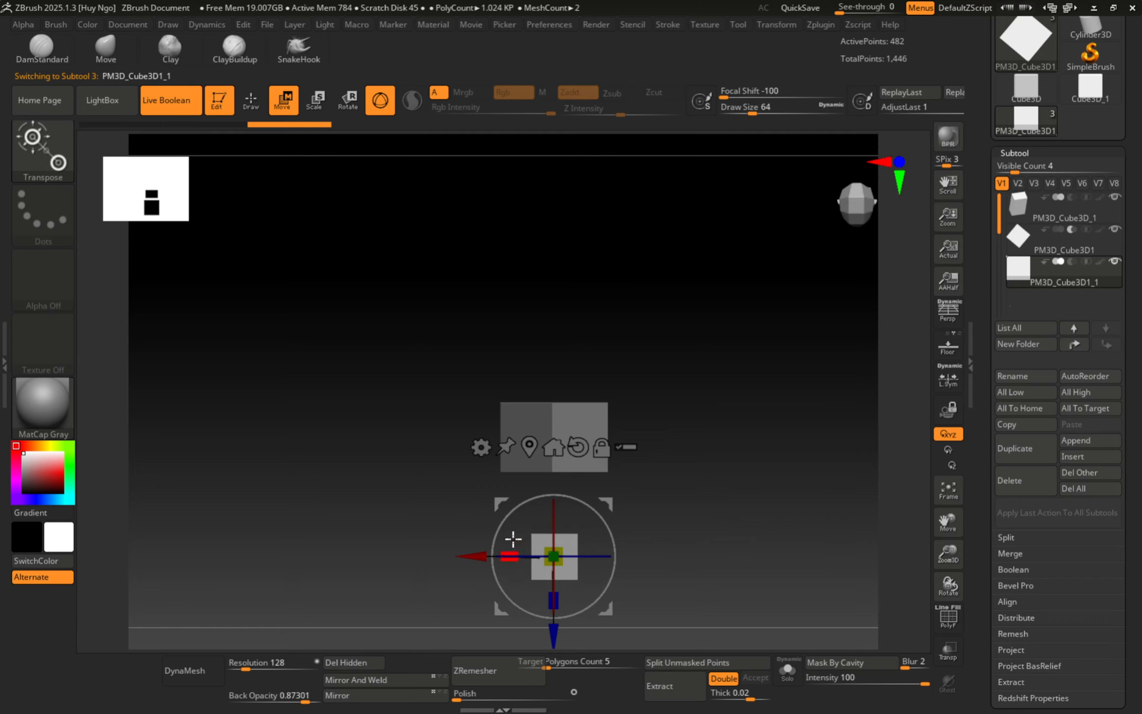
Shift the small cube along X toward the block's front left vertical edge.
right_click_drag(736, 426, 742, 350, "shift")
right_click_drag(683, 493, 711, 433, "alt")
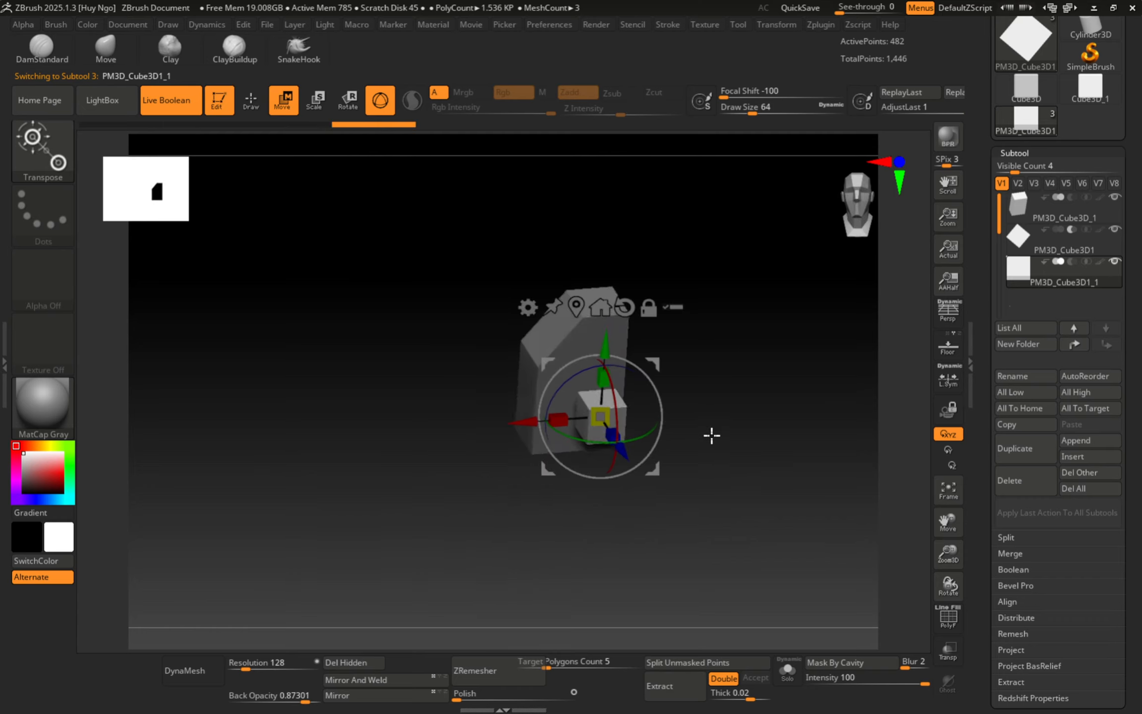
left_click_drag(517, 415, 459, 416)
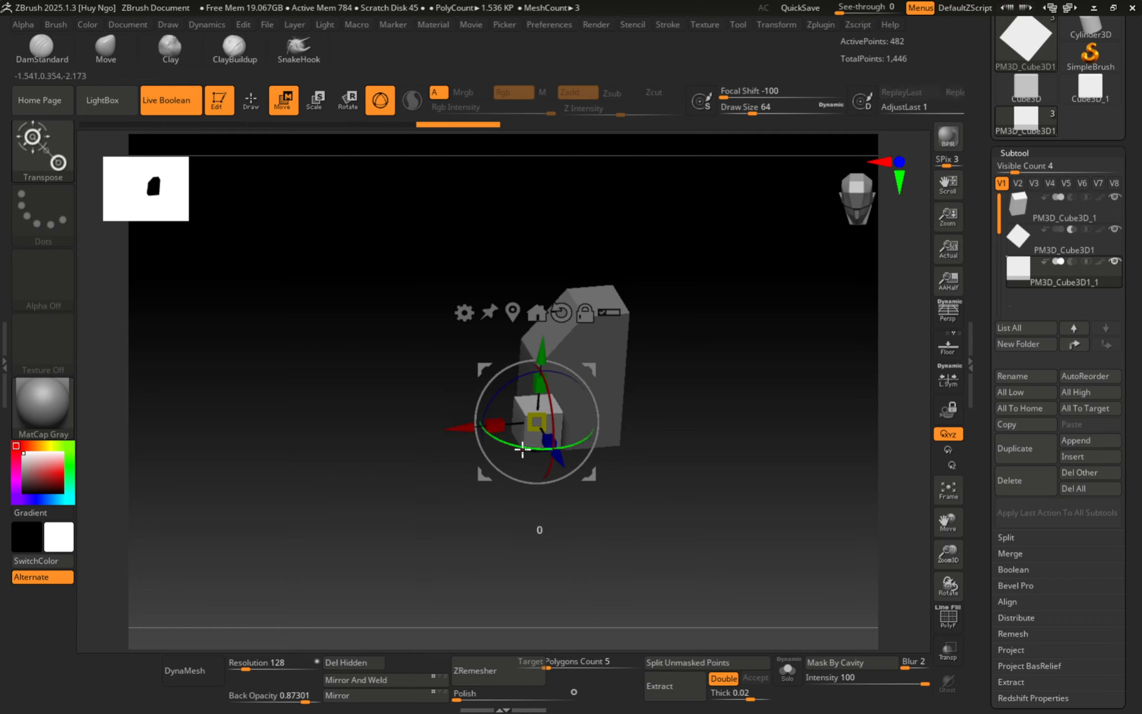
Rotate the small cube about Y so it sits diagonally to the block's front face.
left_click_drag(522, 448, 467, 439)
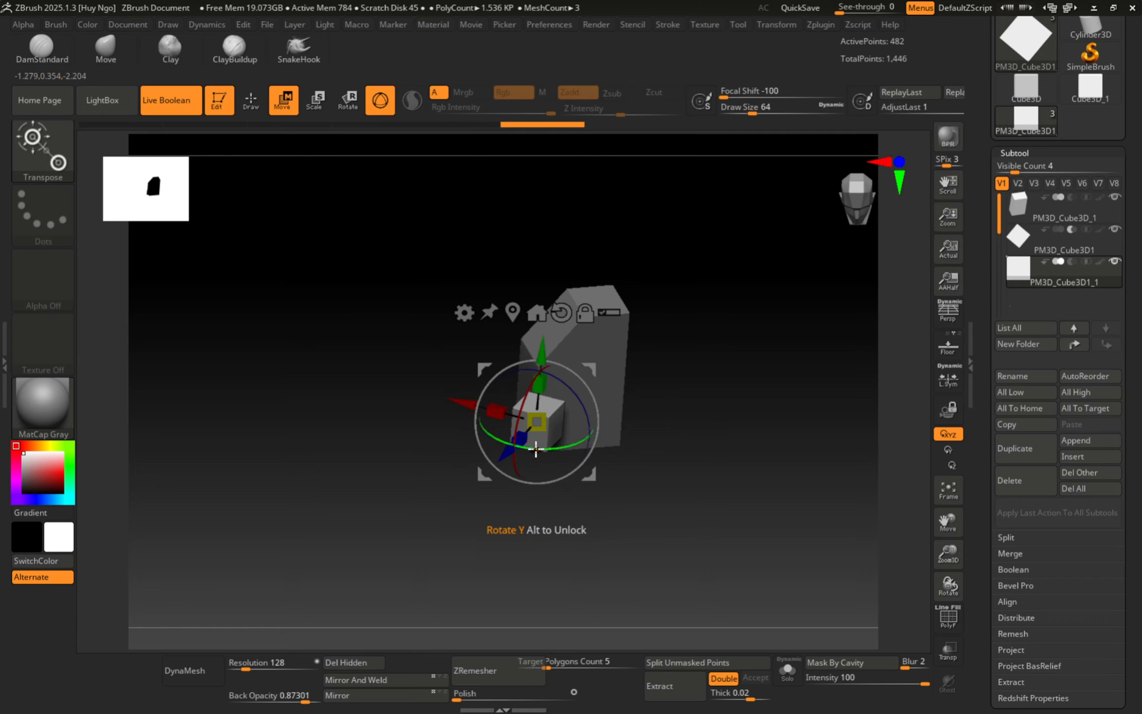
left_click_drag(548, 448, 476, 435)
left_click_drag(645, 377, 651, 325, "shift")
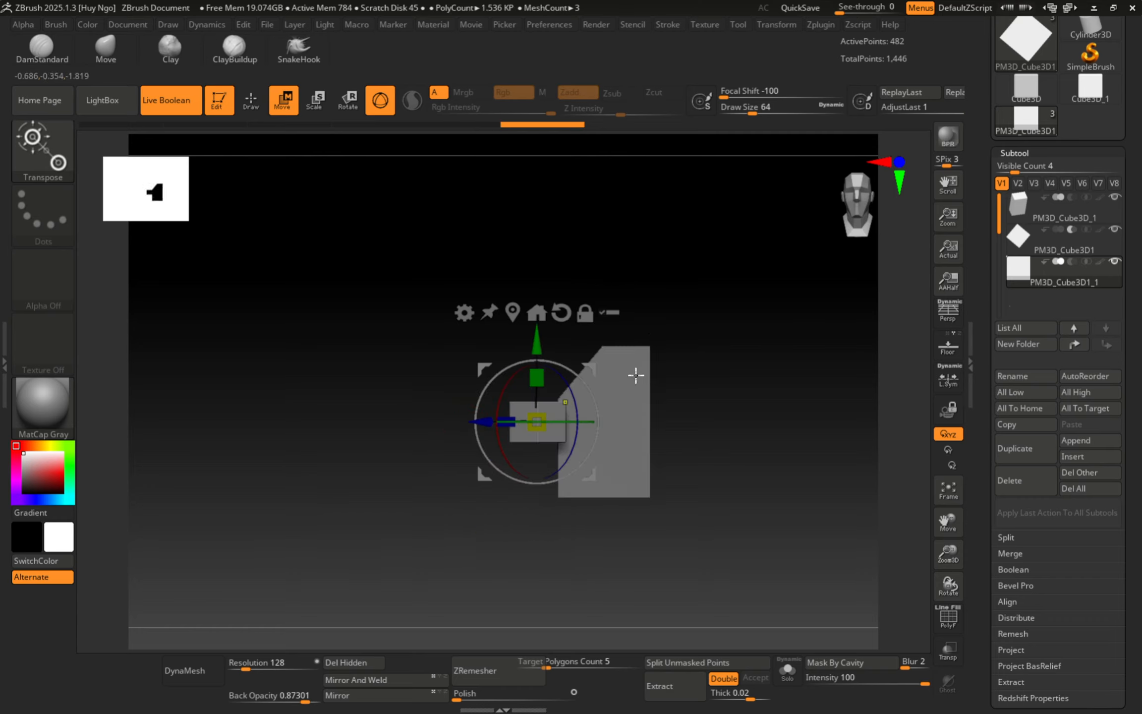
Move the rotated cube along its X axis until it overlaps the block's front left vertical edge.
left_click_drag(636, 375, 536, 430)
left_click_drag(438, 379, 448, 441)
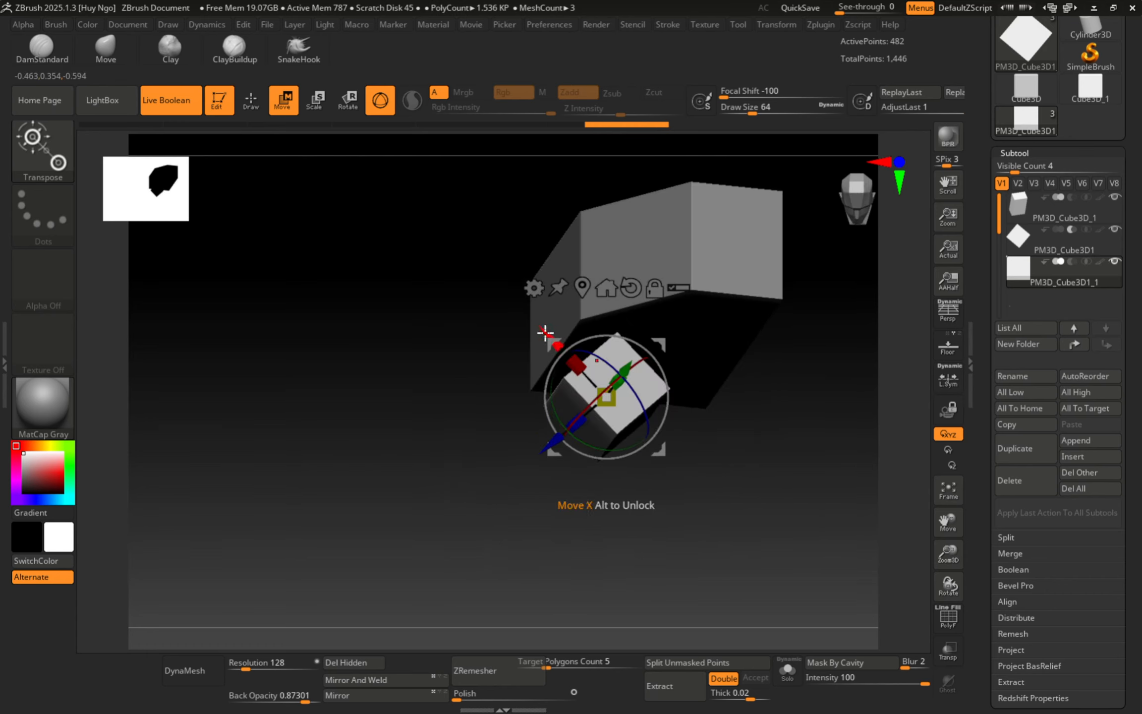
left_click_drag(549, 341, 503, 292)
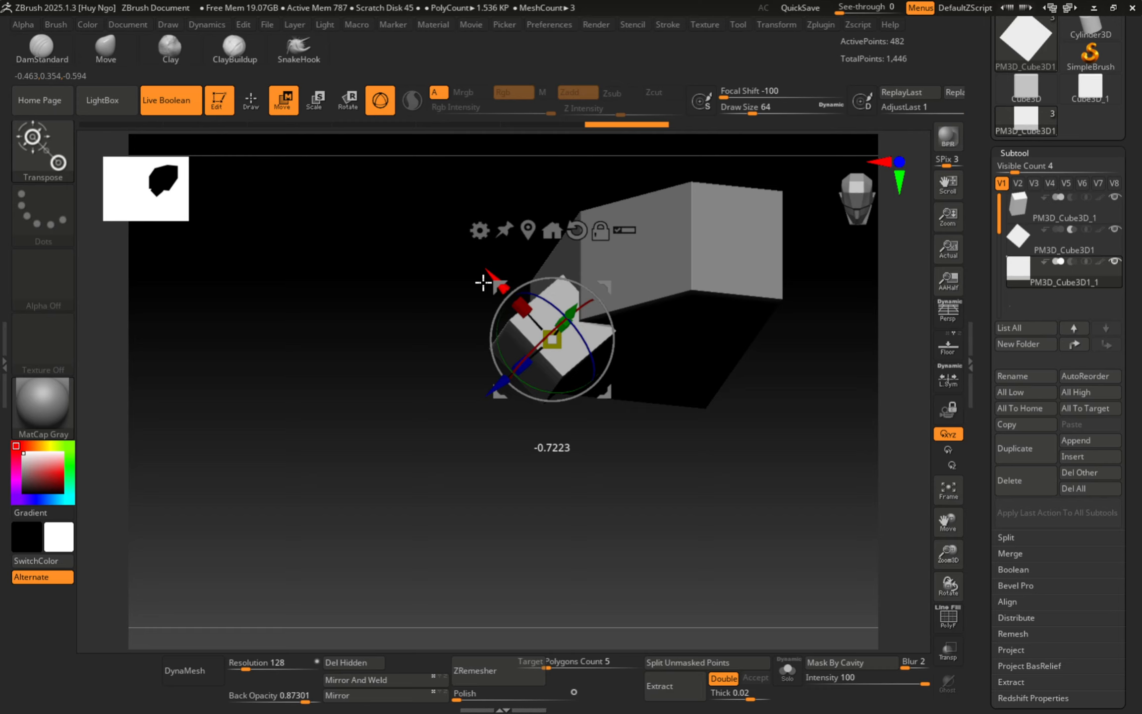
Set the rotated cube to subtract and stretch it along Y so it chamfers the block's vertical edge.
left_click(1071, 263)
left_click_drag(679, 368, 612, 376)
left_click_drag(585, 301, 585, 298)
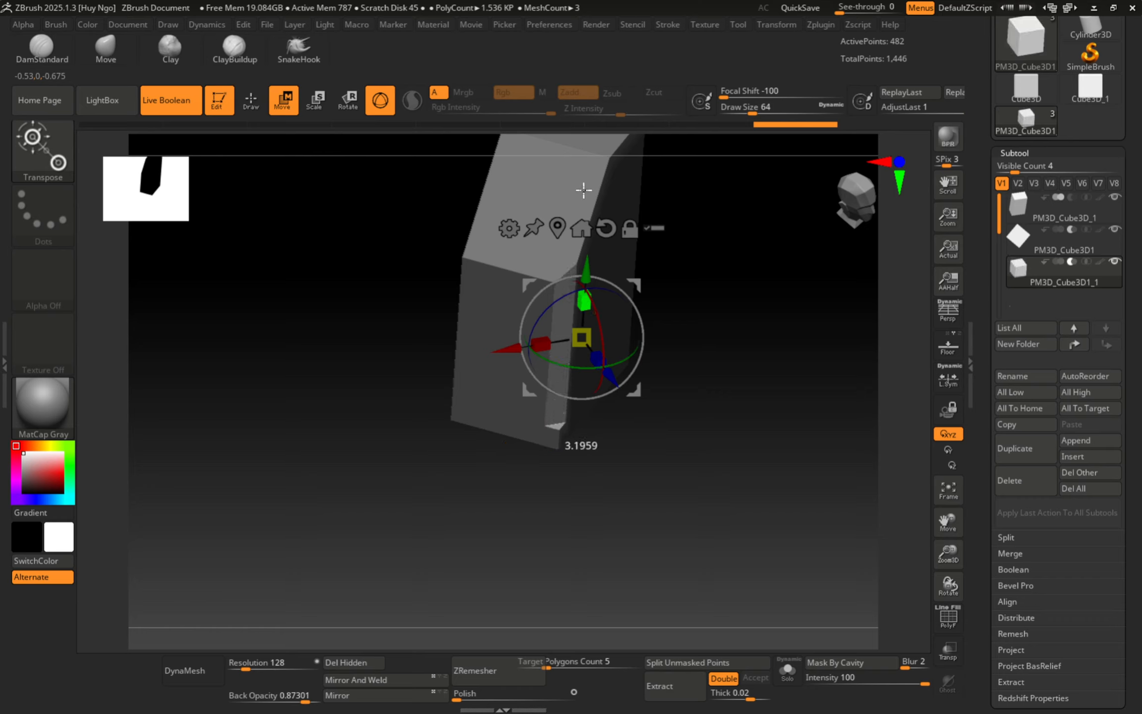
left_click_drag(580, 132, 580, 131)
left_click_drag(585, 273, 586, 295)
Use the PolyFrame display to extend the subtractive cube vertically well past the block's full height.
key("shift+f")
left_click_drag(657, 293, 691, 260)
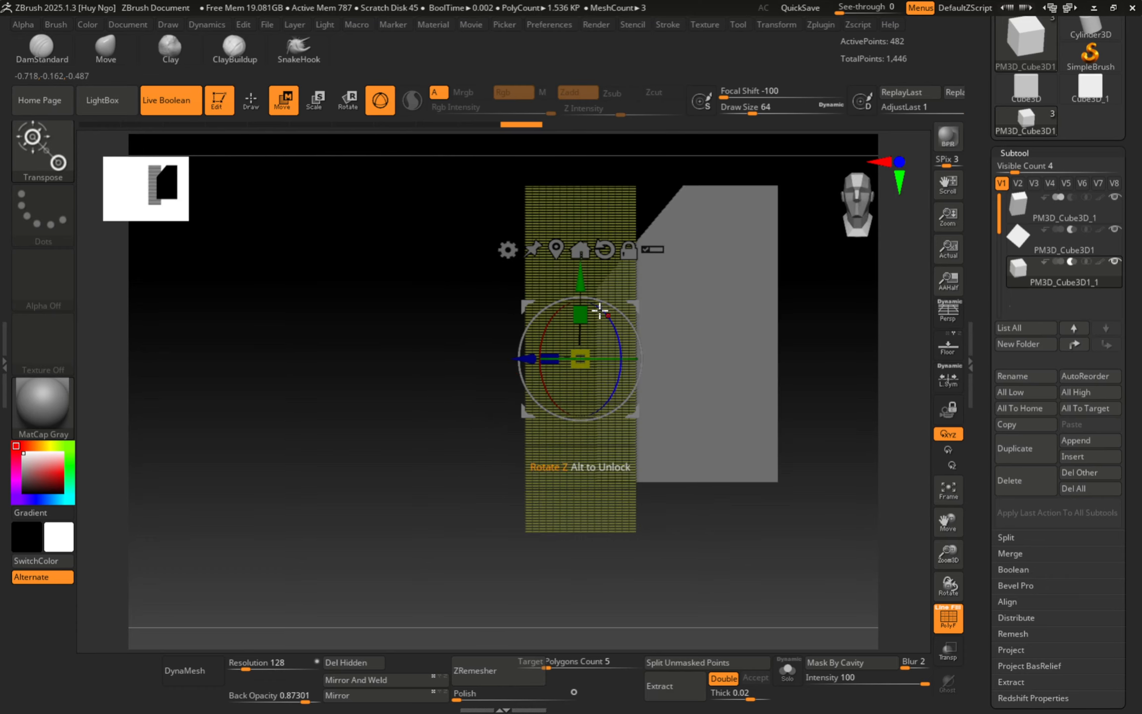
mouse_move(587, 312)
left_mouse_down()
mouse_move(589, 323)
mouse_move(579, 297)
left_mouse_up()
key("q")
mouse_move(510, 334)
left_mouse_down()
mouse_move(528, 438)
mouse_move(586, 410)
mouse_move(621, 349)
mouse_move(502, 366)
left_mouse_up()
key("shift+f")
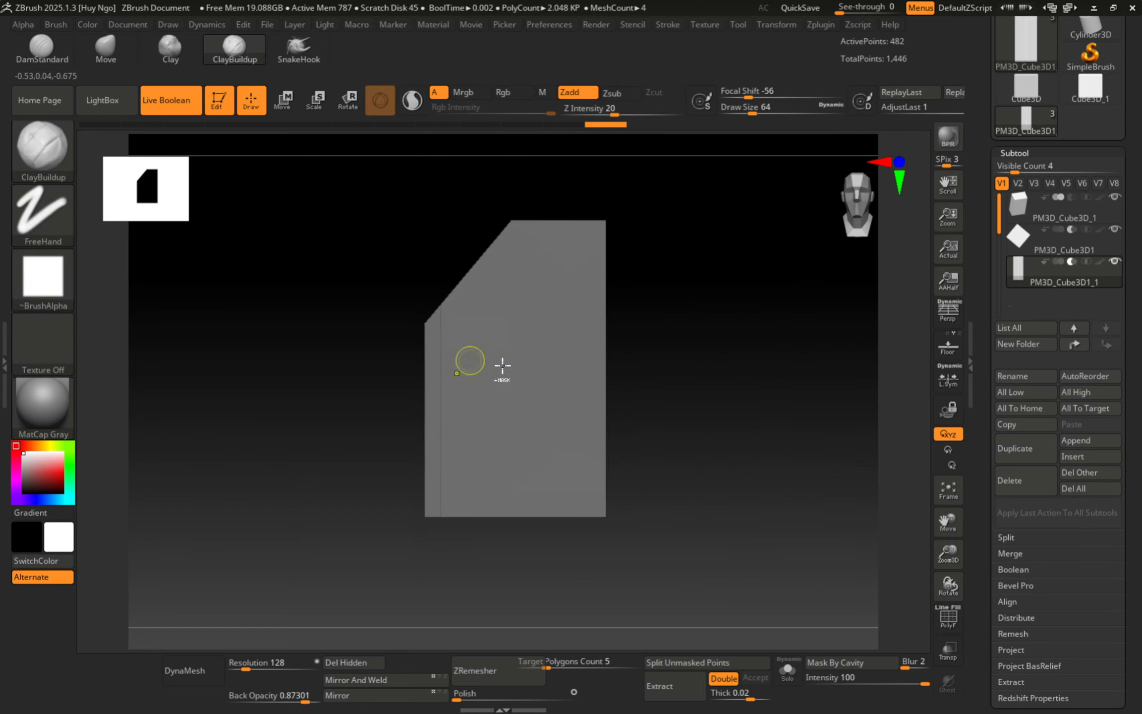
Insert another Cube3D subtool and move it along Z in front of the block.
right_click_drag(503, 365, 504, 346, "ctrl")
right_click_drag(505, 347, 538, 402)
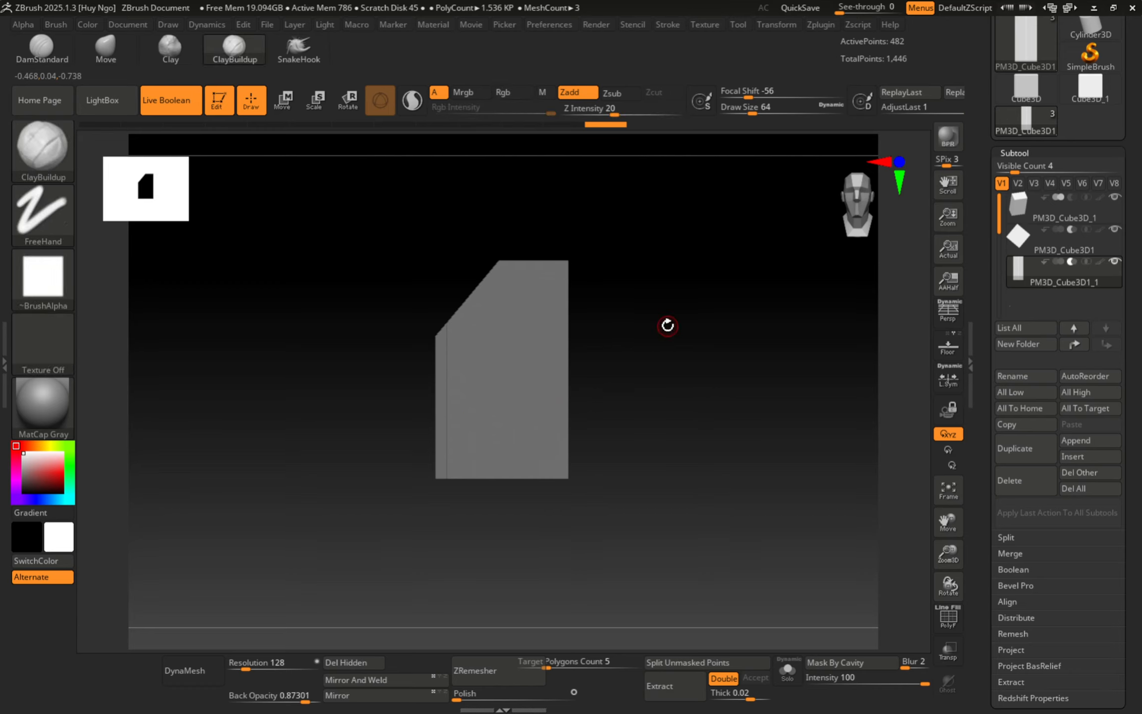
left_click(1091, 453)
left_click(1096, 459)
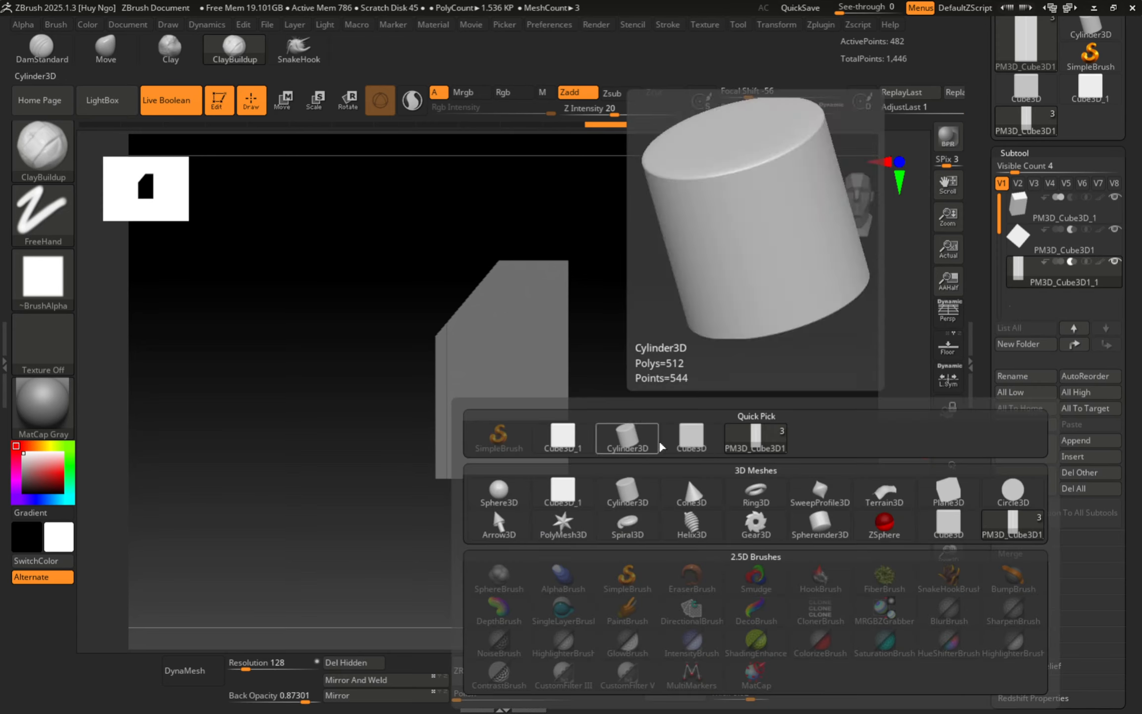
left_click(692, 437)
right_click_drag(546, 392, 532, 399)
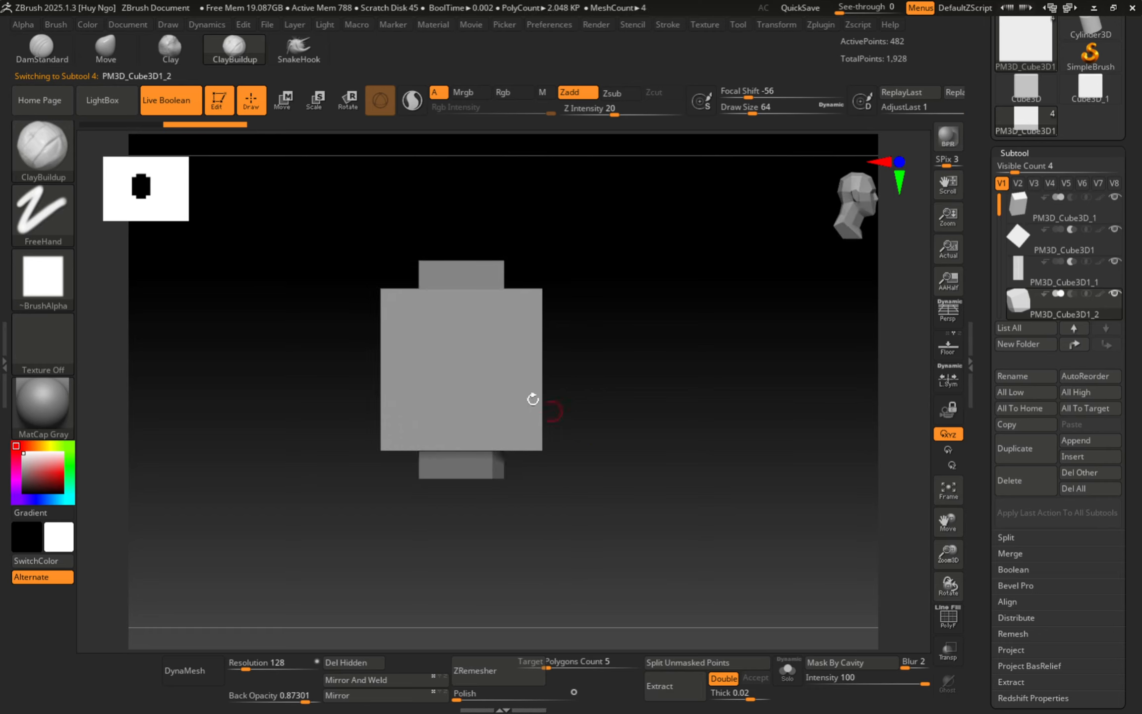
right_click_drag(491, 361, 560, 377)
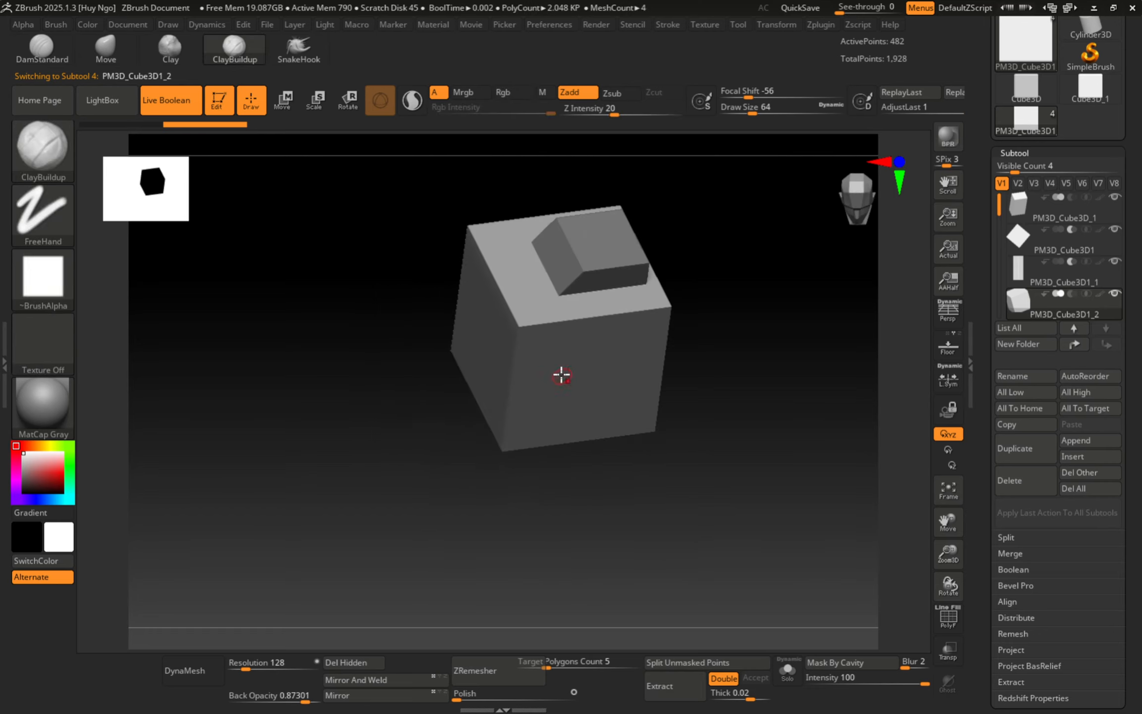
key("w")
left_click_drag(589, 382, 638, 507)
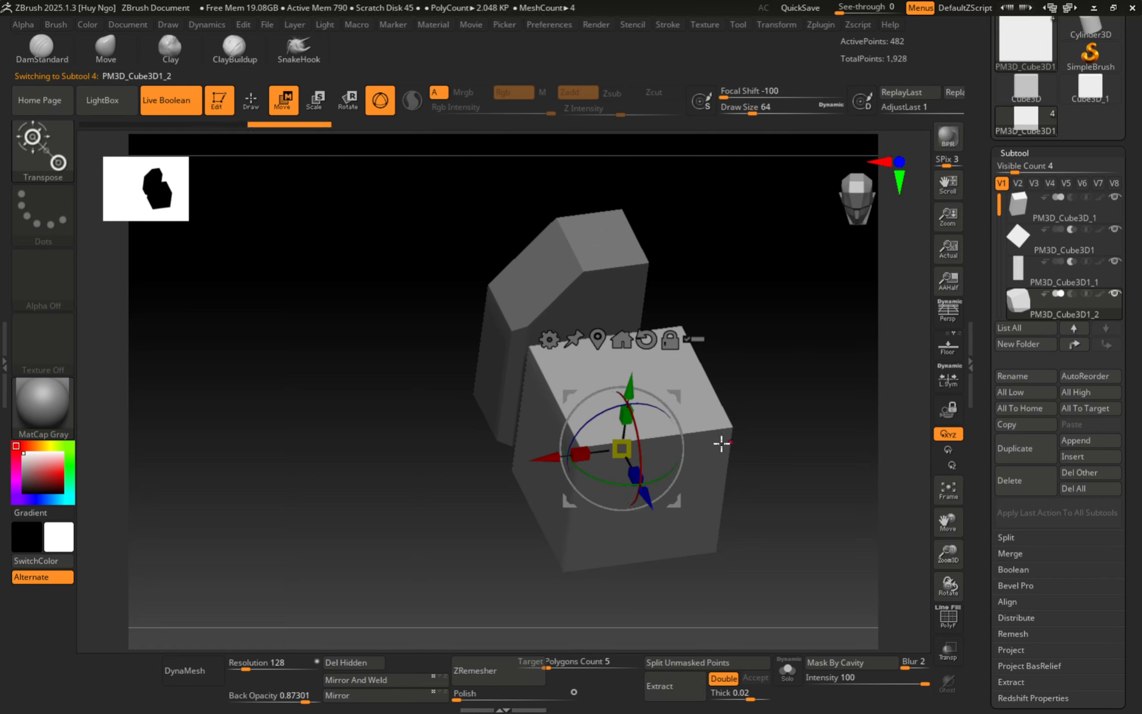
Position the new cube along X and Y so it covers the lower right part of the block's front face.
right_click_drag(721, 444, 645, 400, "shift")
left_click_drag(569, 510, 623, 509)
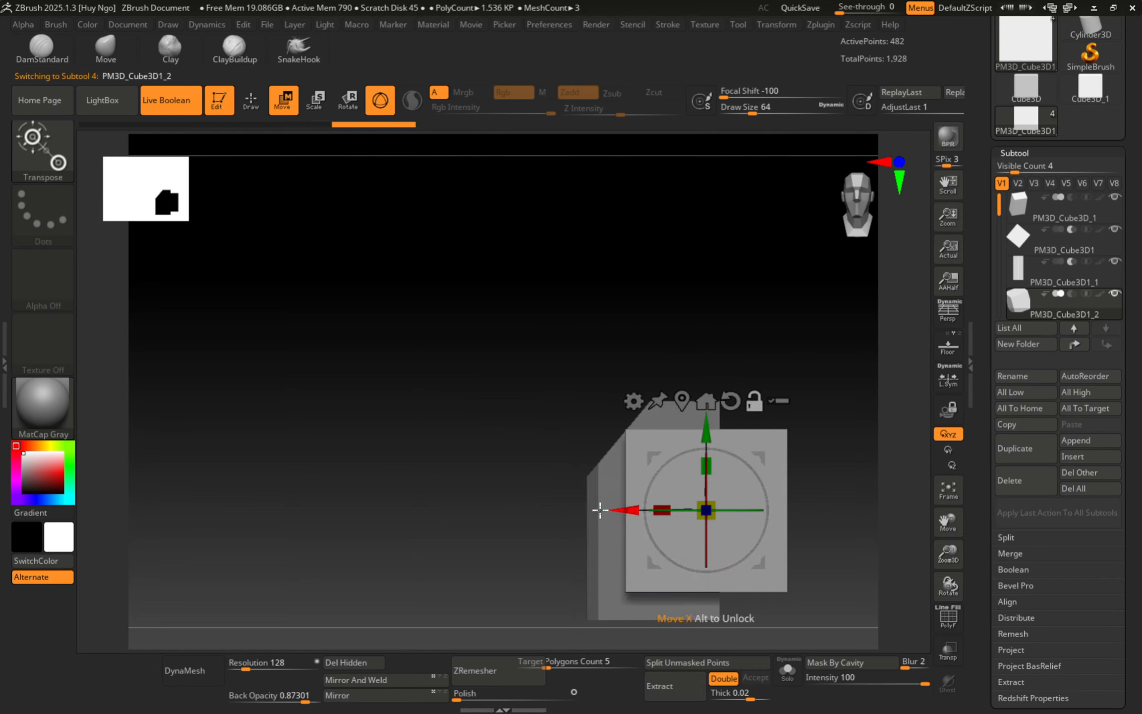
right_click_drag(600, 508, 529, 330, "alt")
left_click_drag(635, 254, 635, 318)
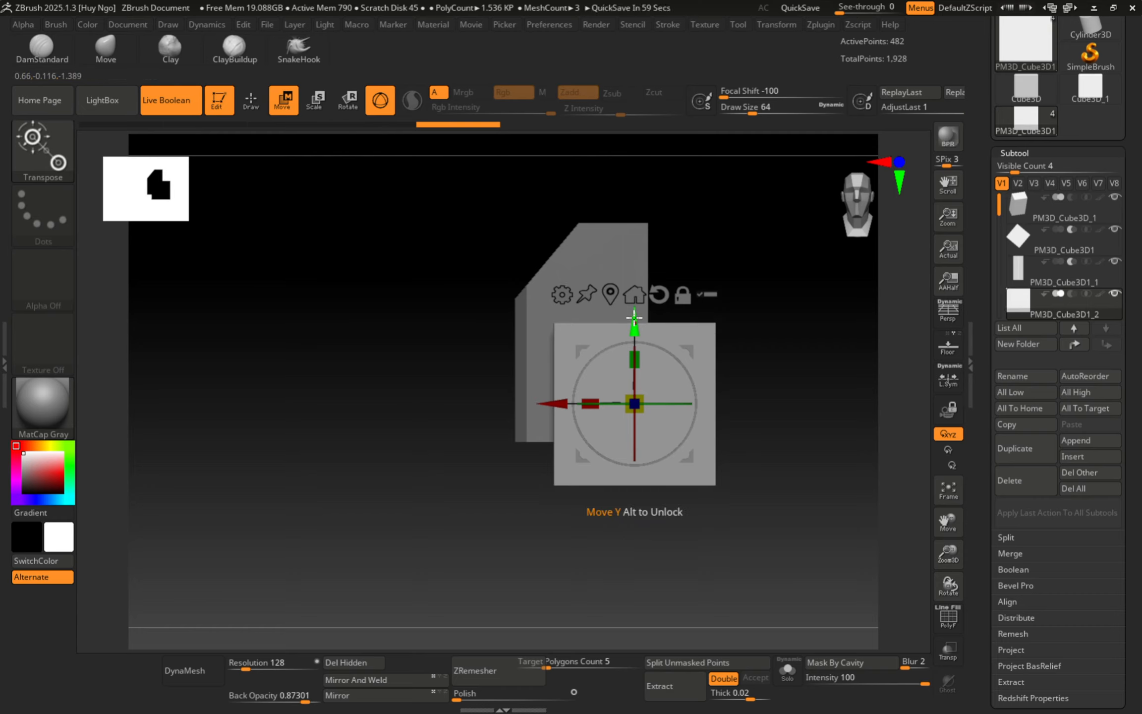
Set the new cube to subtract and push it along Z into the block to carve a shallow front recess.
key("q")
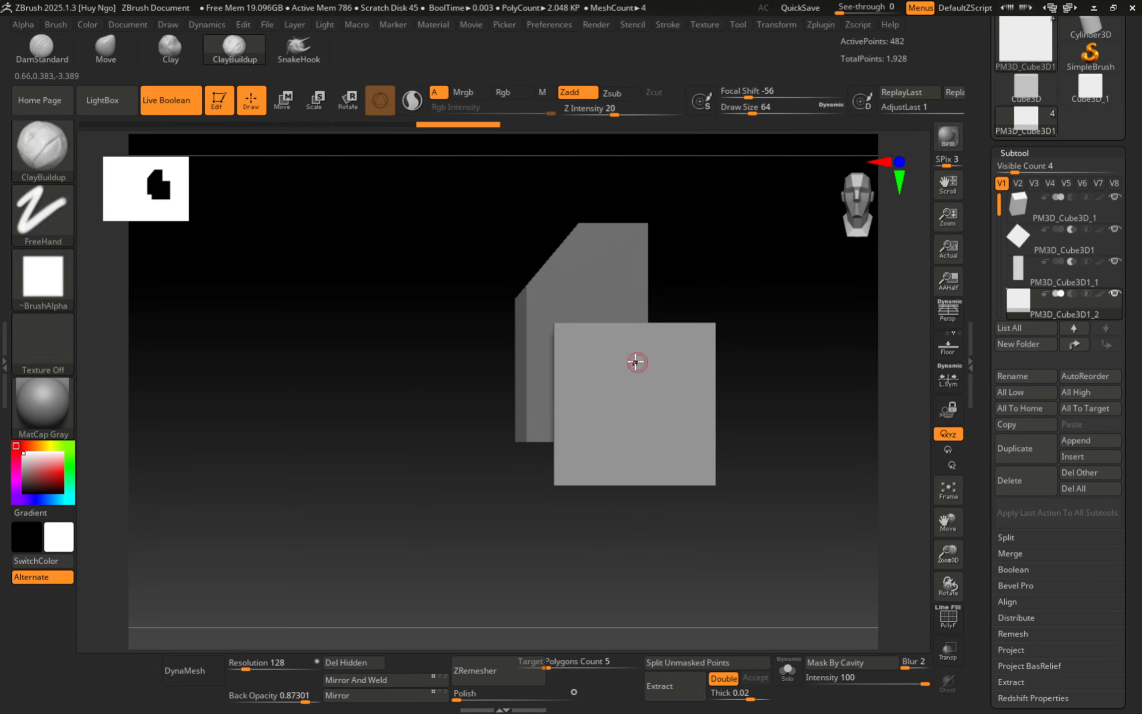
right_click_drag(636, 362, 624, 377)
left_click(1072, 293)
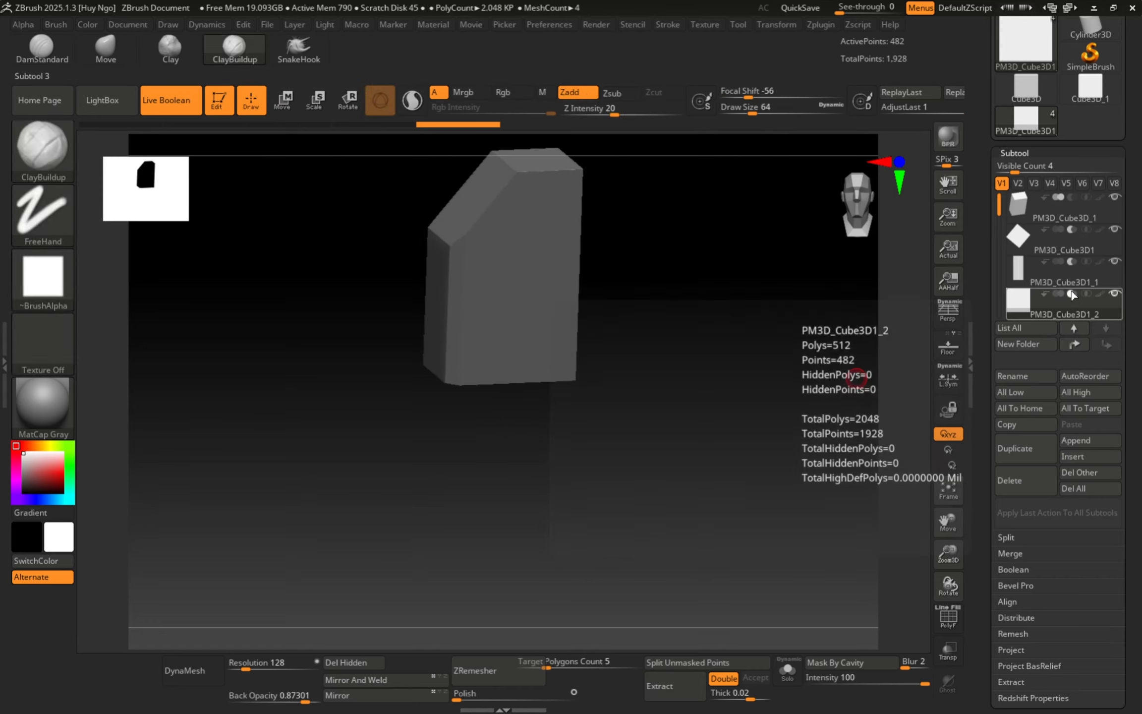
key("w")
key("shift+f")
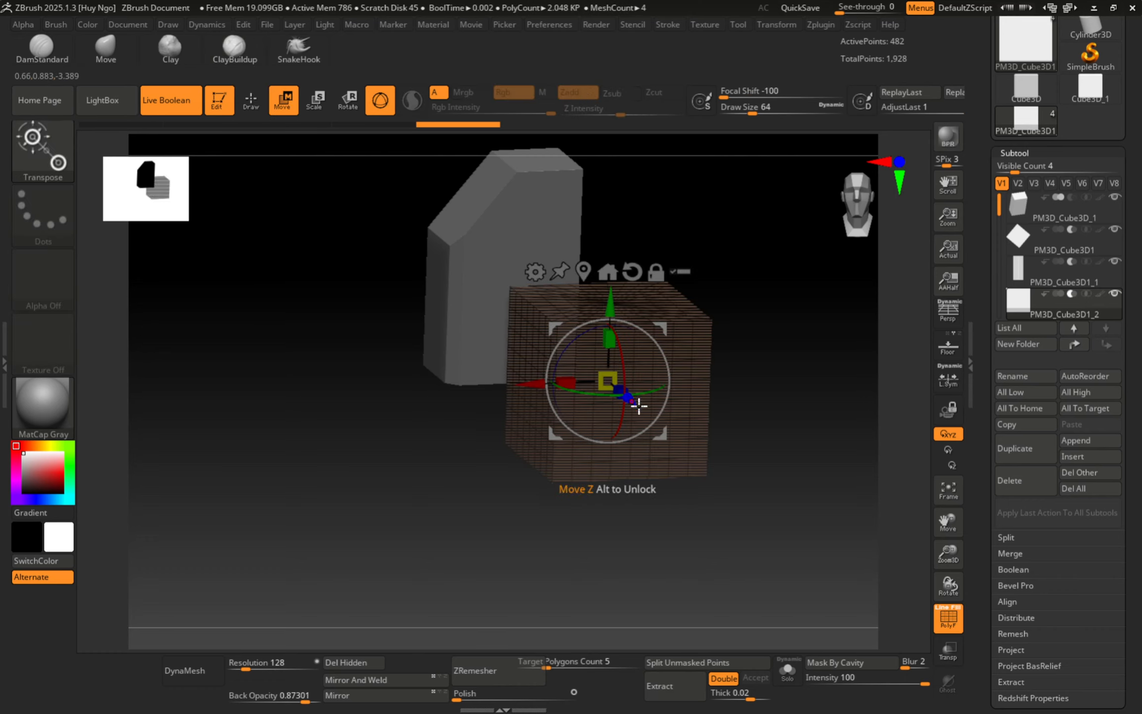
mouse_move(639, 405)
left_mouse_down()
mouse_move(602, 372)
mouse_move(617, 375)
left_mouse_up()
key("q")
right_click_drag(622, 400, 605, 357, "shift")
key("shift+f")
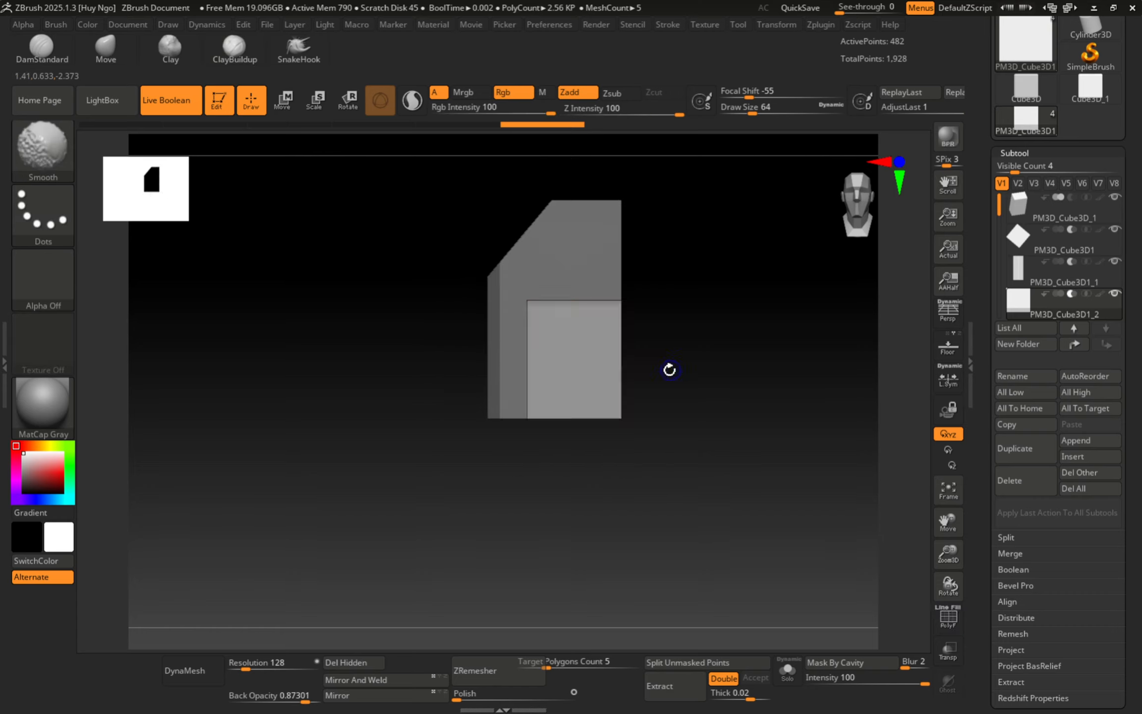
Slice the upper left corner off the recess cube diagonally with the KnifeCurve brush.
key("ctrl+shift")
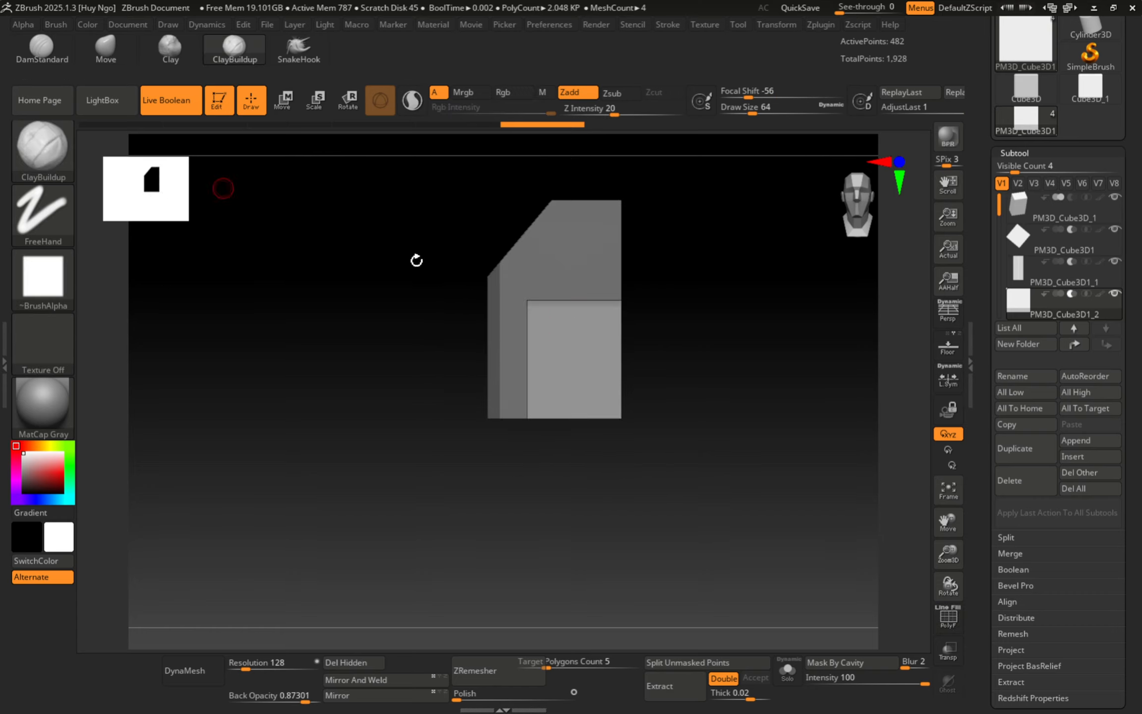
key("ctrl+shift")
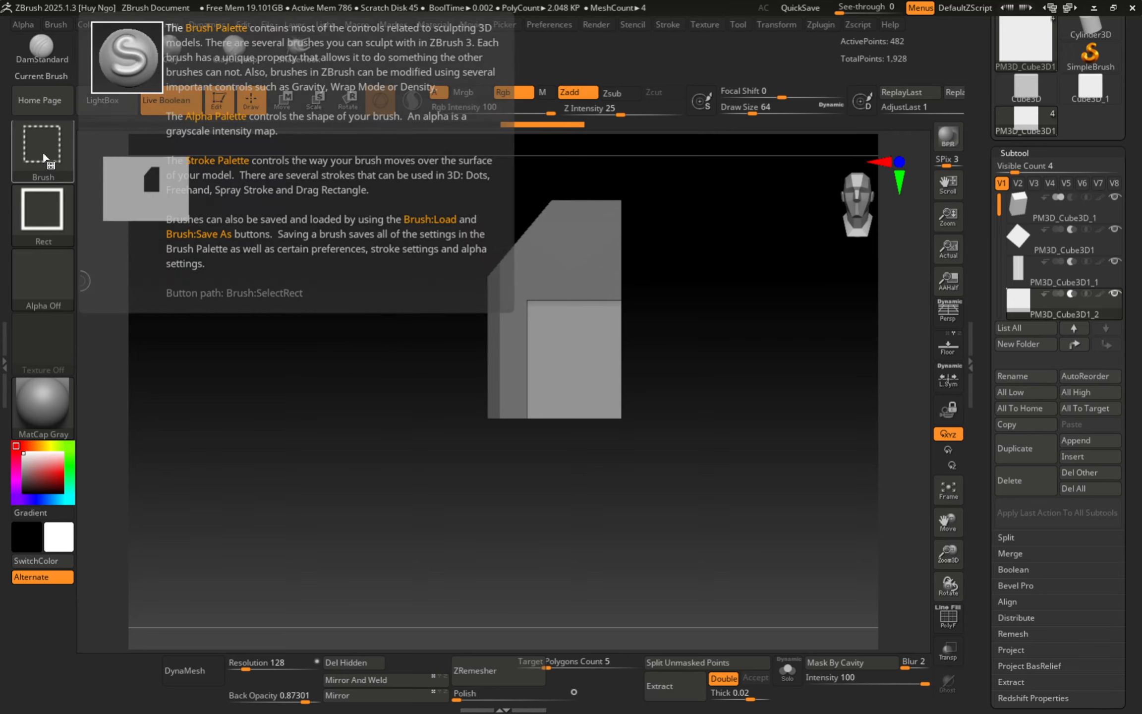
left_click(44, 158)
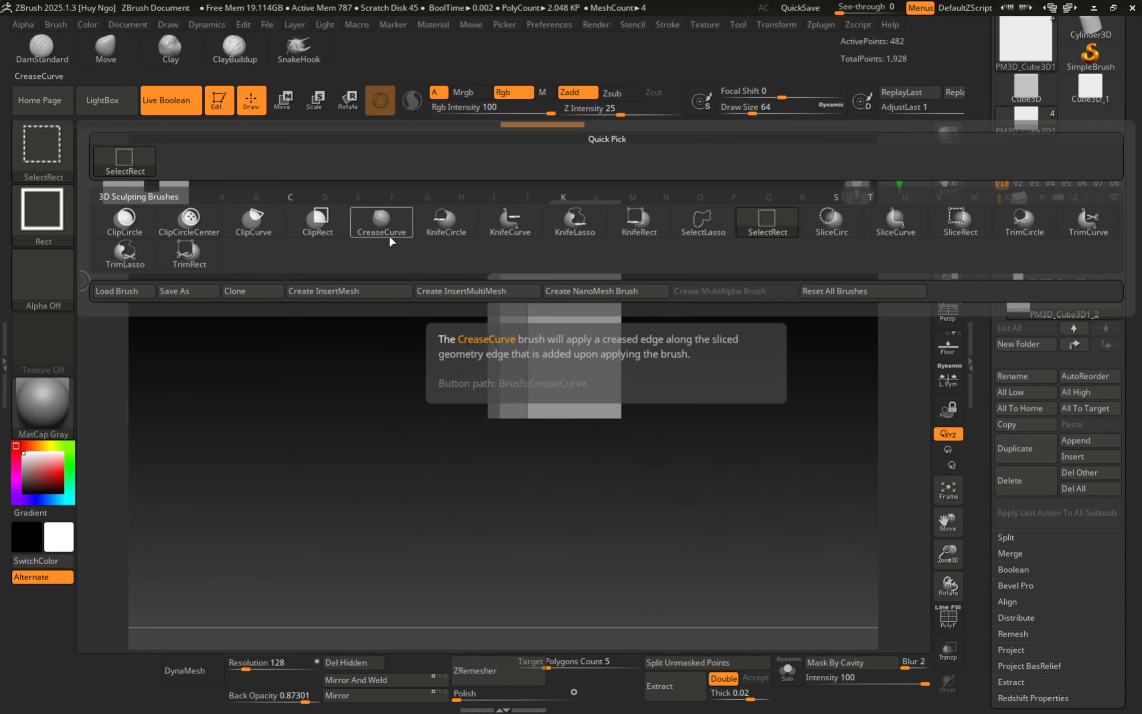
left_click(508, 224)
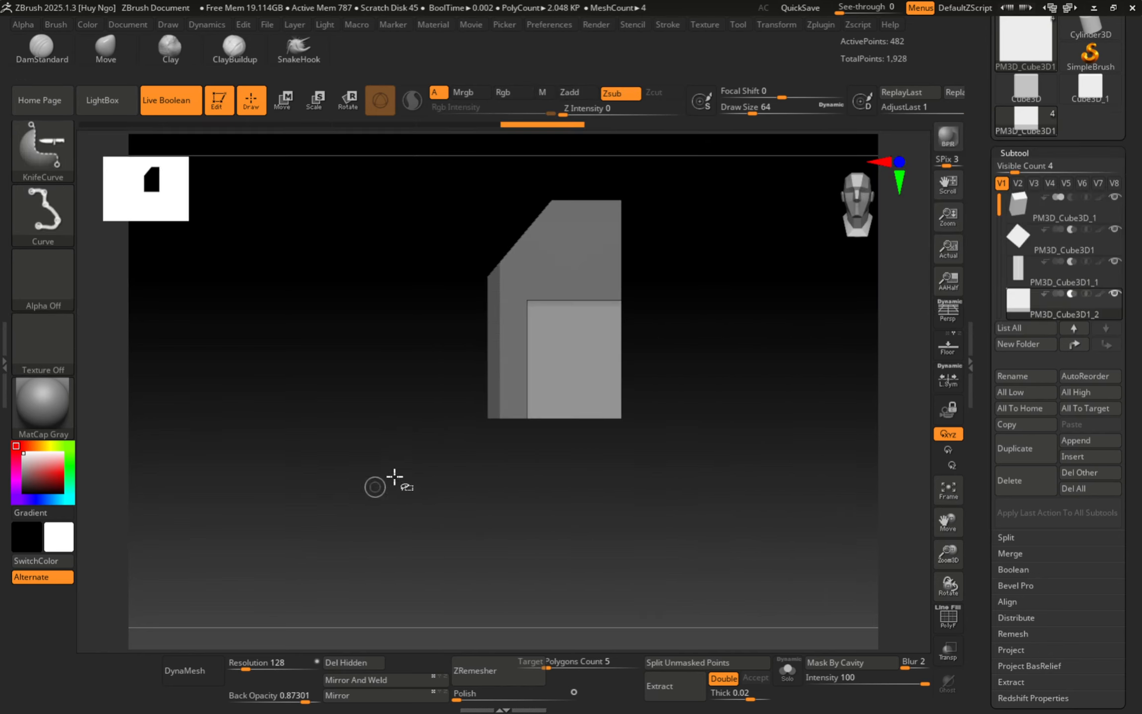
mouse_move(386, 480)
left_mouse_down()
mouse_move(816, 145)
mouse_move(676, 163)
mouse_move(692, 168)
left_mouse_up()
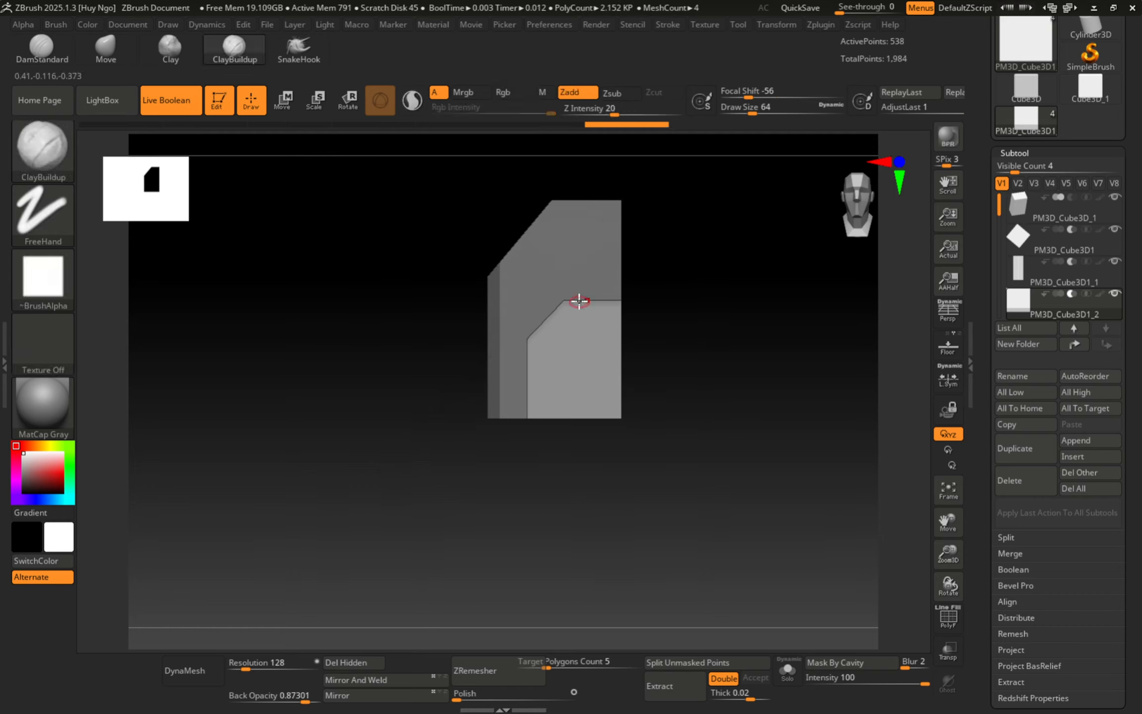
Inspect the sliced recess cube's mesh and shift it slightly along Z to adjust the recess depth.
right_click_drag(579, 301, 615, 342)
key("shift+f")
right_click_drag(615, 342, 657, 385, "ctrl")
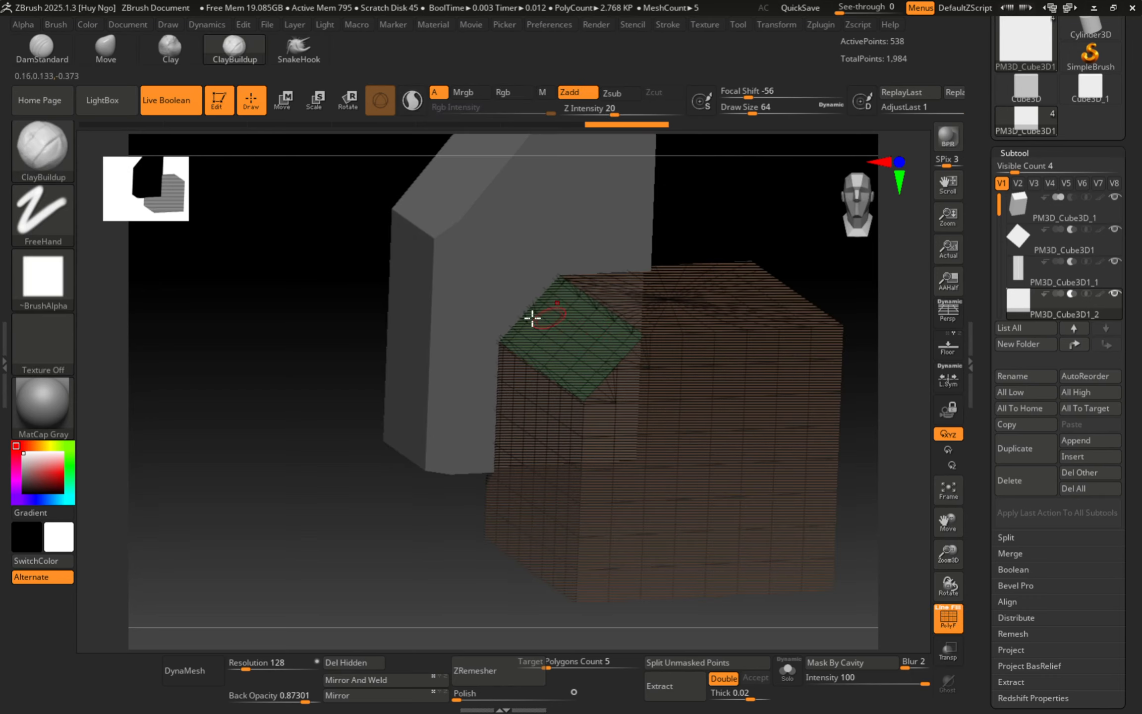
right_click_drag(532, 317, 543, 275, "shift")
key("w")
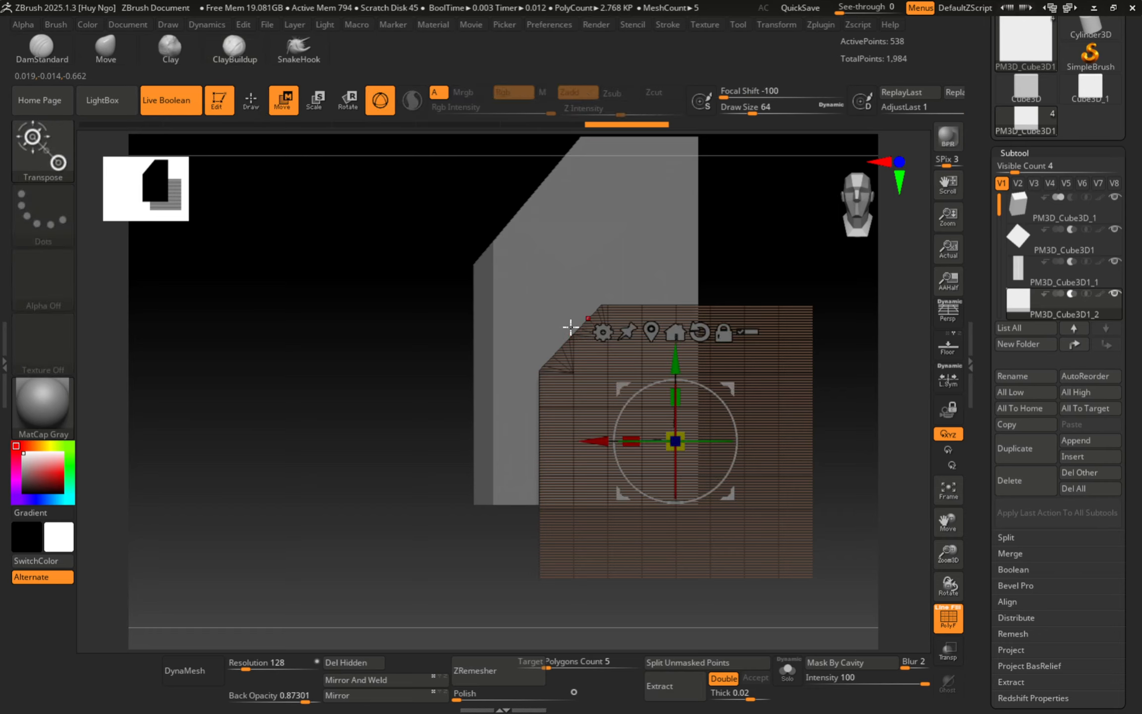
key("shift+f")
right_click_drag(510, 376, 538, 428)
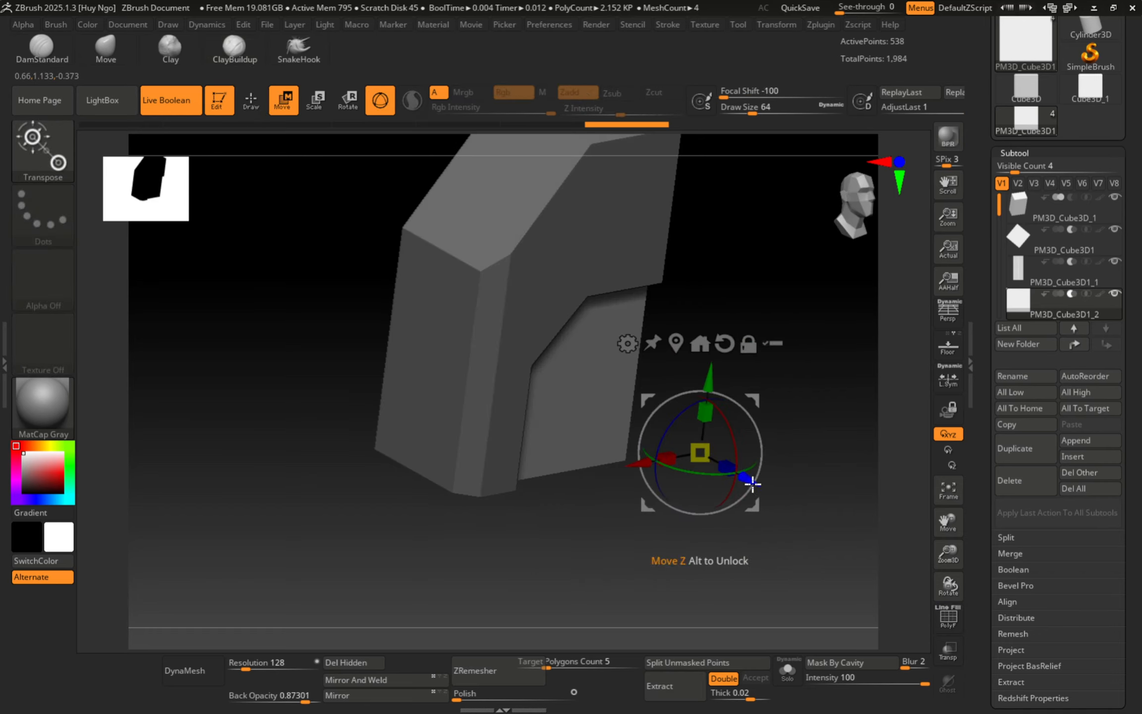
mouse_move(750, 480)
left_mouse_down()
mouse_move(772, 492)
mouse_move(757, 484)
left_mouse_up()
mouse_move(644, 397)
right_mouse_down()
mouse_move(528, 287)
mouse_move(522, 199)
mouse_move(502, 161)
mouse_move(527, 305)
right_mouse_up()
key("q")
Insert another Cube3D subtool and scale it down uniformly at its centre.
mouse_move(483, 382)
right_mouse_down("alt")
mouse_move(479, 426)
mouse_move(453, 397)
mouse_move(456, 382)
mouse_move(500, 377)
right_mouse_up("alt")
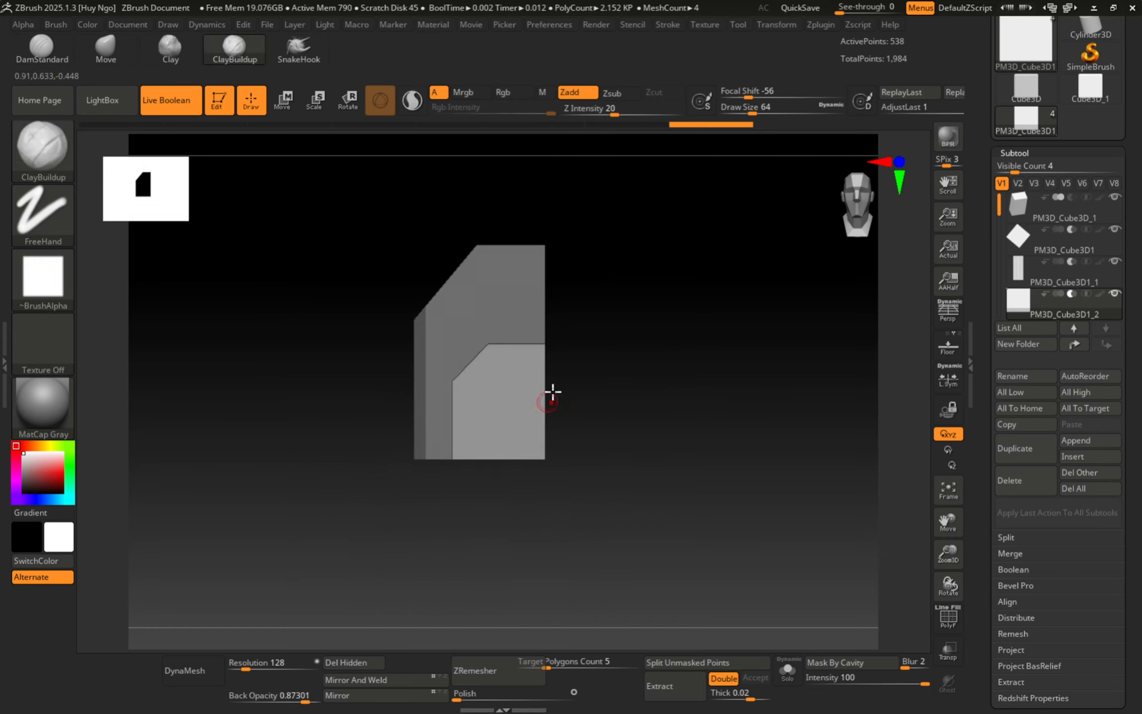
right_click_drag(604, 326, 542, 310)
right_click_drag(523, 255, 504, 380, "alt")
mouse_move(600, 370)
right_mouse_down()
mouse_move(506, 332)
mouse_move(589, 339)
mouse_move(530, 329)
mouse_move(515, 307)
right_mouse_up()
mouse_move(515, 297)
right_mouse_down("alt")
mouse_move(497, 337)
mouse_move(533, 316)
mouse_move(551, 364)
mouse_move(530, 348)
mouse_move(563, 372)
mouse_move(656, 347)
right_mouse_up("alt")
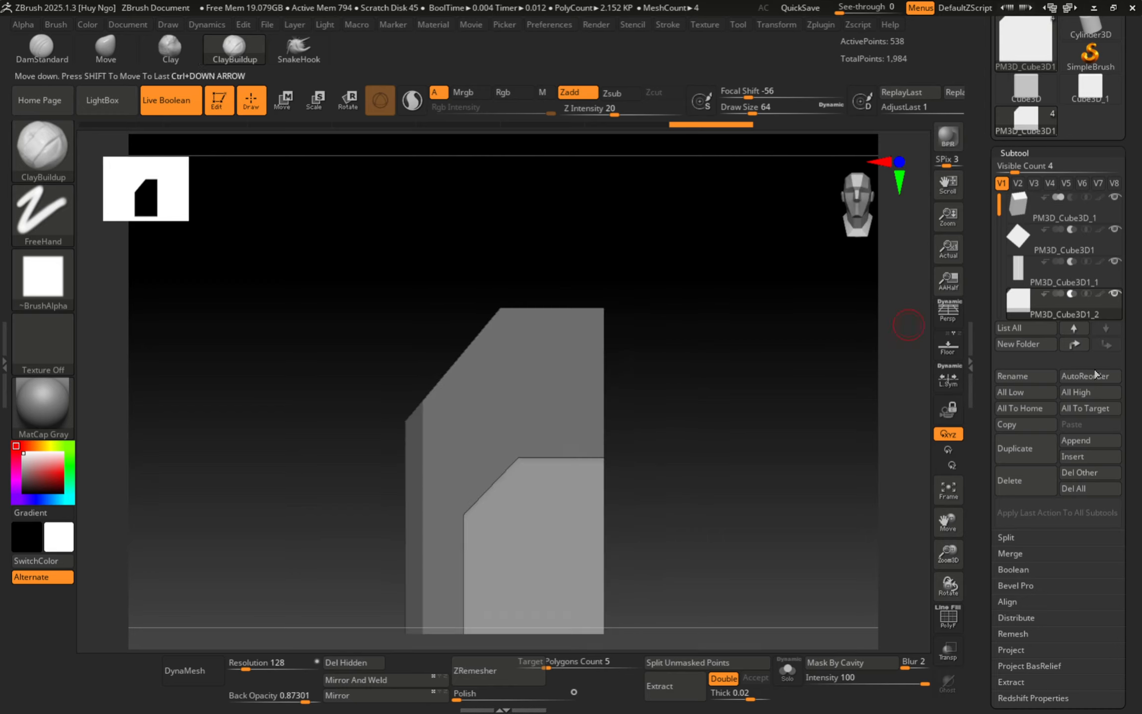
left_click(1086, 456)
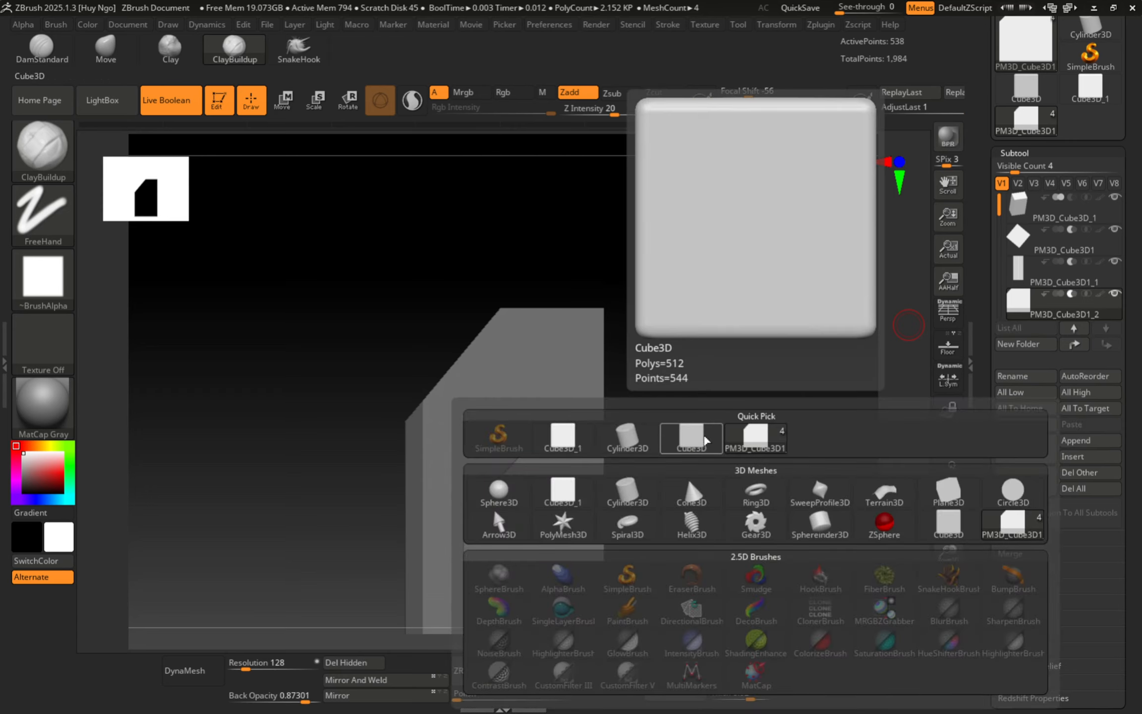
left_click(704, 439)
key("r")
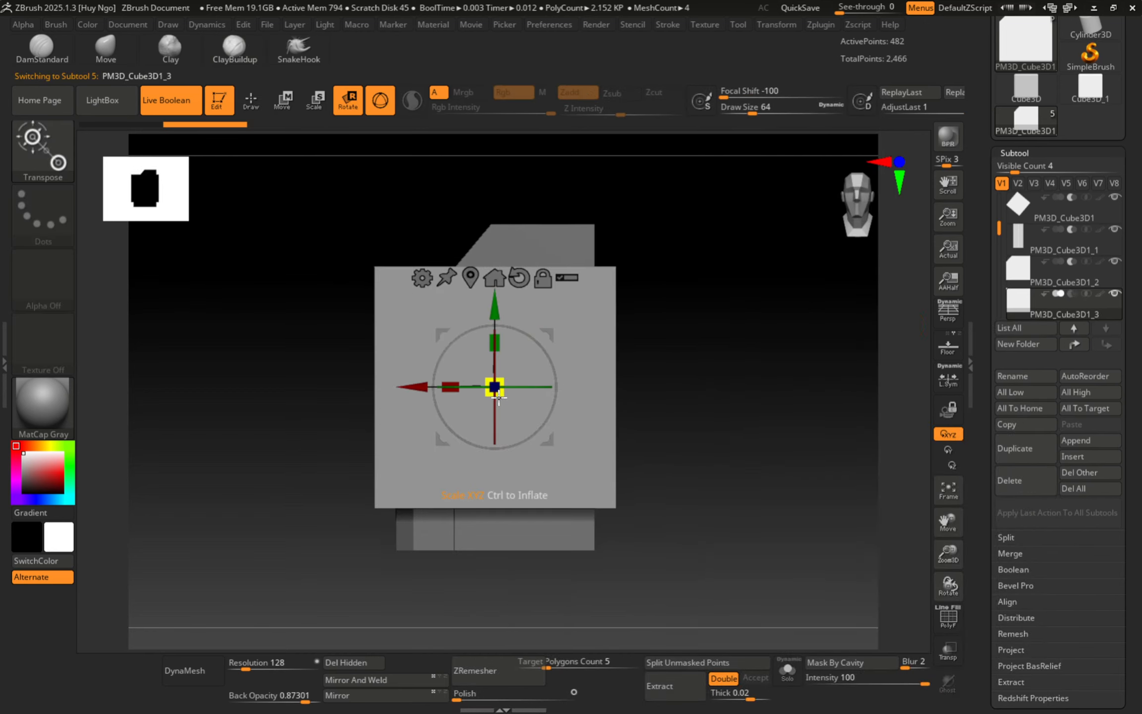
left_click_drag(498, 399, 319, 382)
key("w")
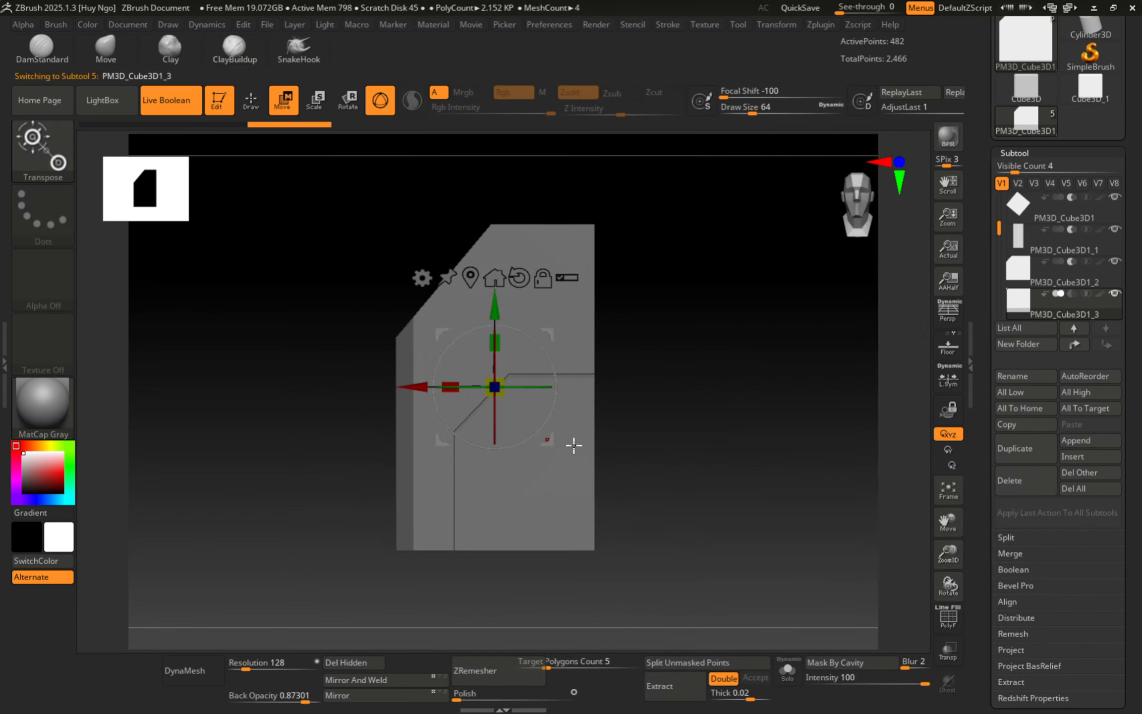
Move the small cube to the block's upper right side and set it to subtract.
left_click_drag(547, 441, 695, 355)
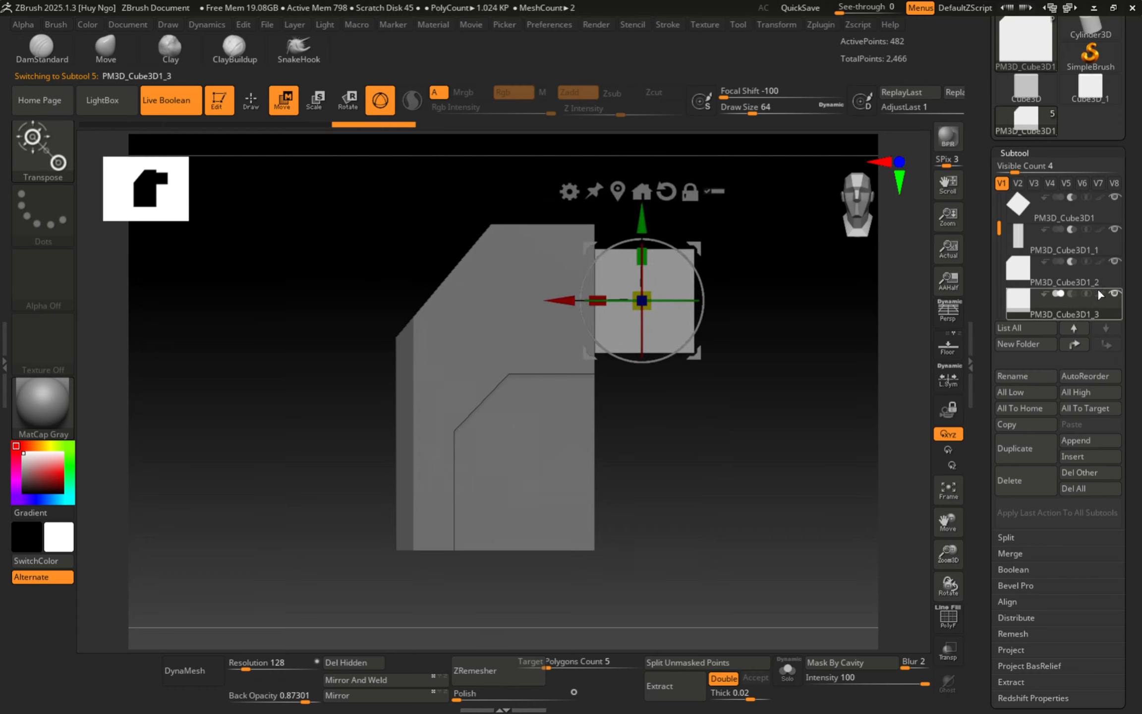
left_click(1072, 294)
left_click_drag(747, 226, 703, 278)
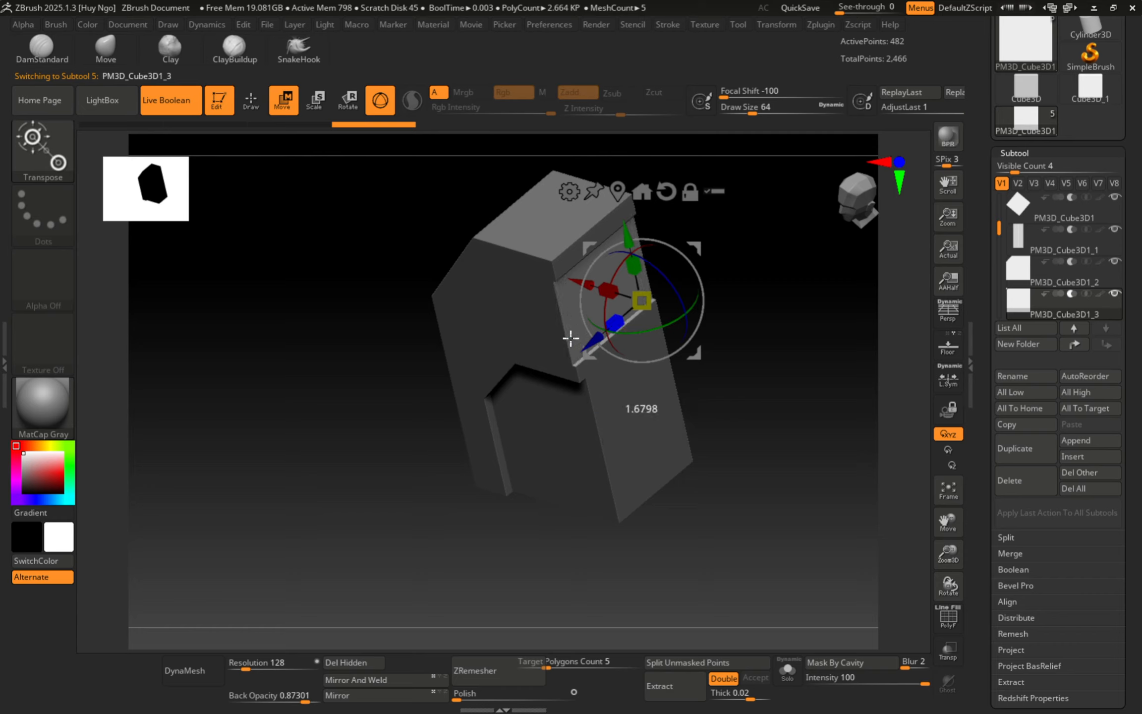
Enlarge the side-notch cube along X and Y in front view with its polyframe displayed.
left_click_drag(571, 338, 539, 276, "shift")
key("shift+f")
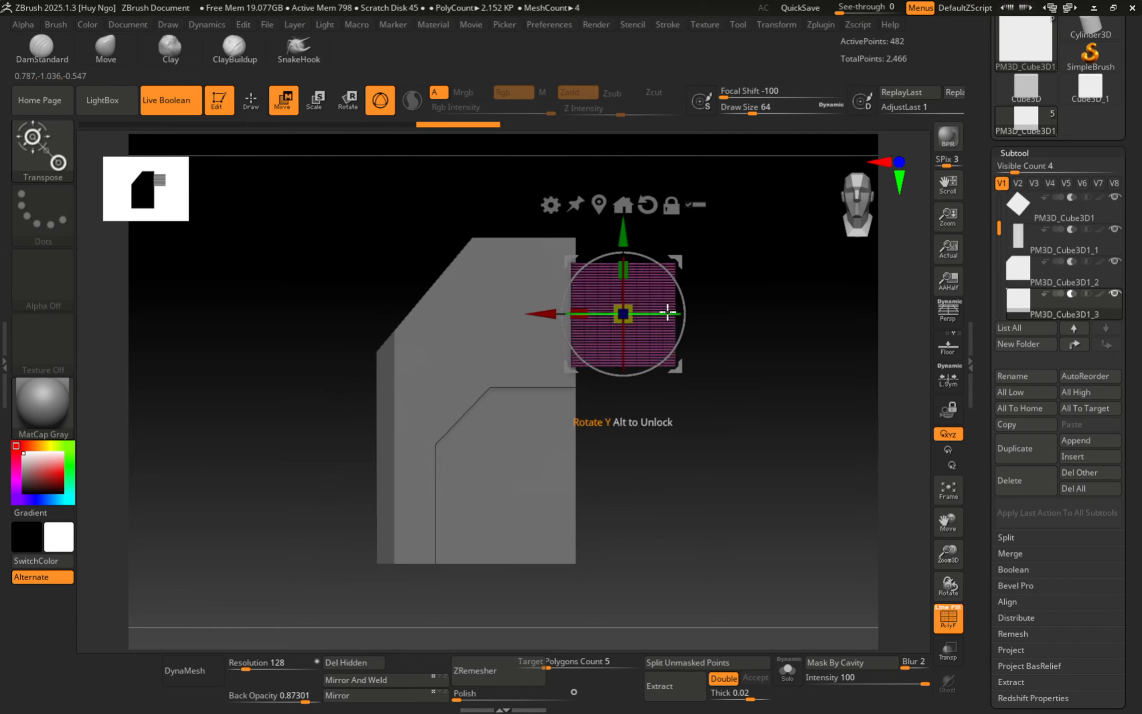
left_click_drag(585, 315, 563, 314)
left_click_drag(625, 268, 621, 233)
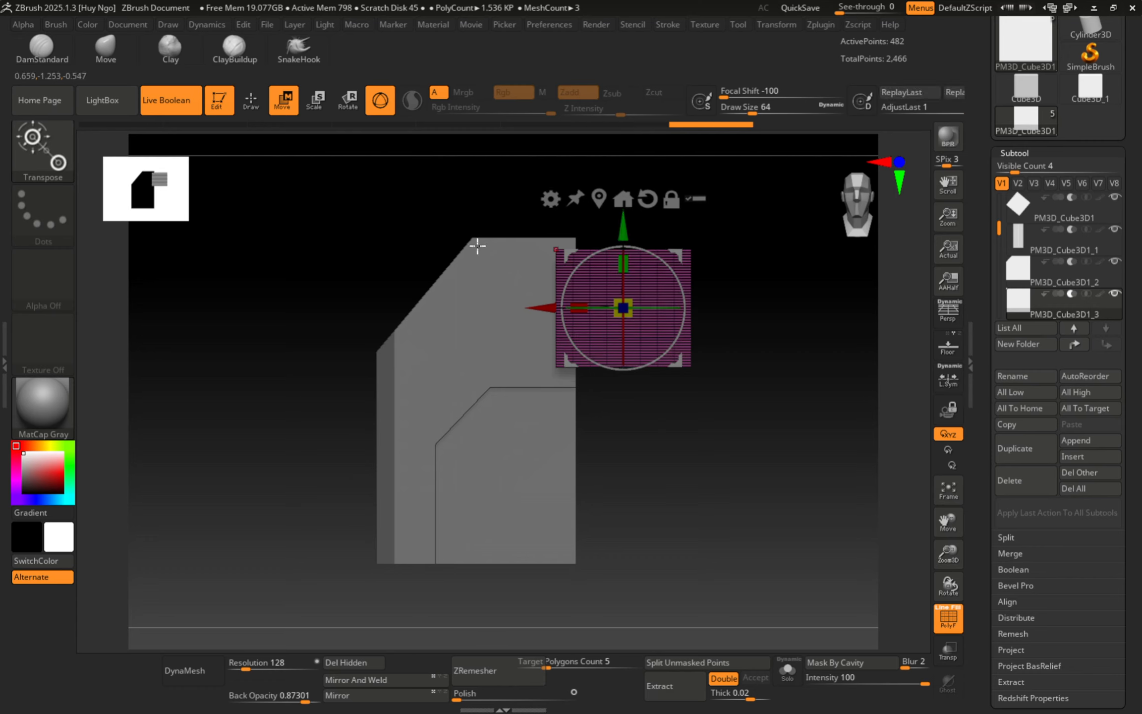
key("ctrl+shift")
left_click_drag(495, 346, 693, 148, "ctrl")
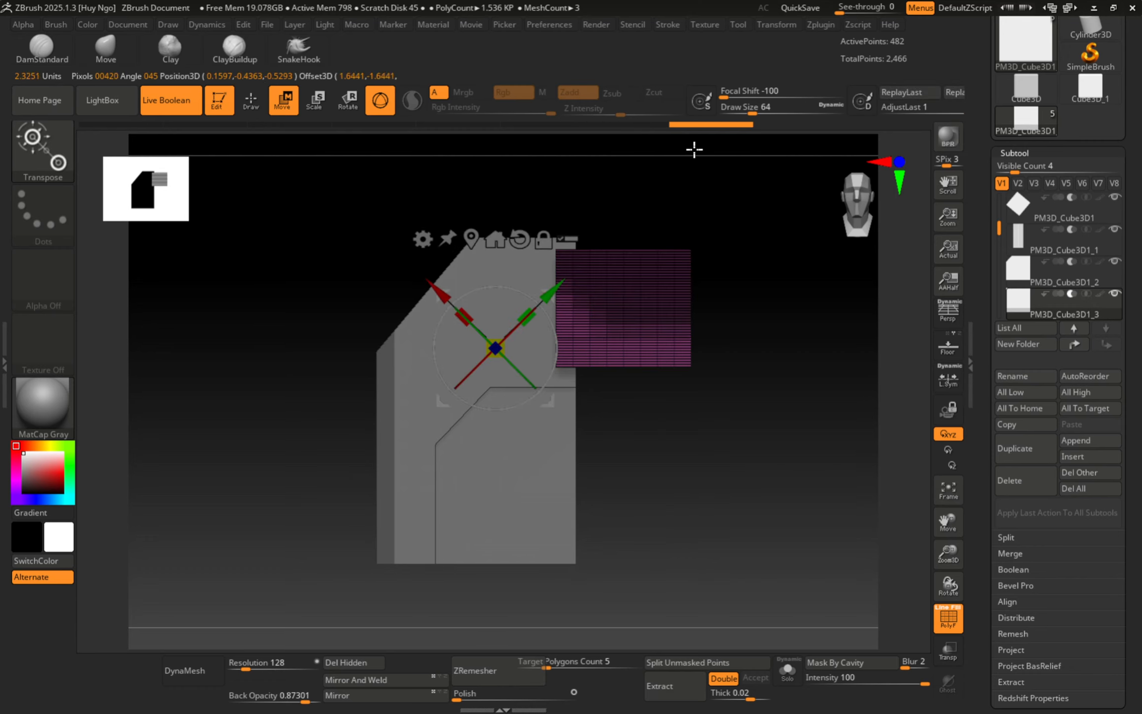
key("ctrl+z")
Slice the upper left corner off the side-notch cube diagonally with the KnifeCurve brush.
key("ctrl+shift")
mouse_move(461, 362)
left_mouse_down("ctrl+shift")
mouse_move(599, 230)
mouse_move(678, 181)
mouse_move(620, 154)
mouse_move(599, 171)
mouse_move(529, 178)
mouse_move(612, 221)
mouse_move(632, 188)
left_mouse_up("ctrl+shift")
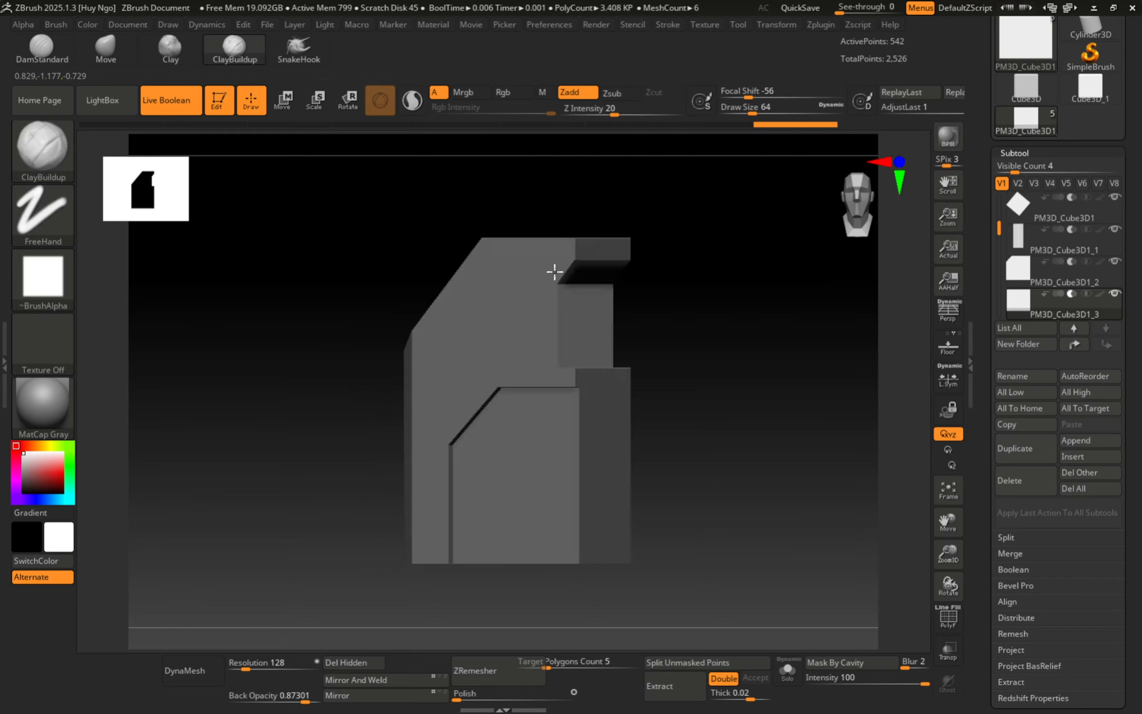
left_click_drag(554, 271, 583, 270)
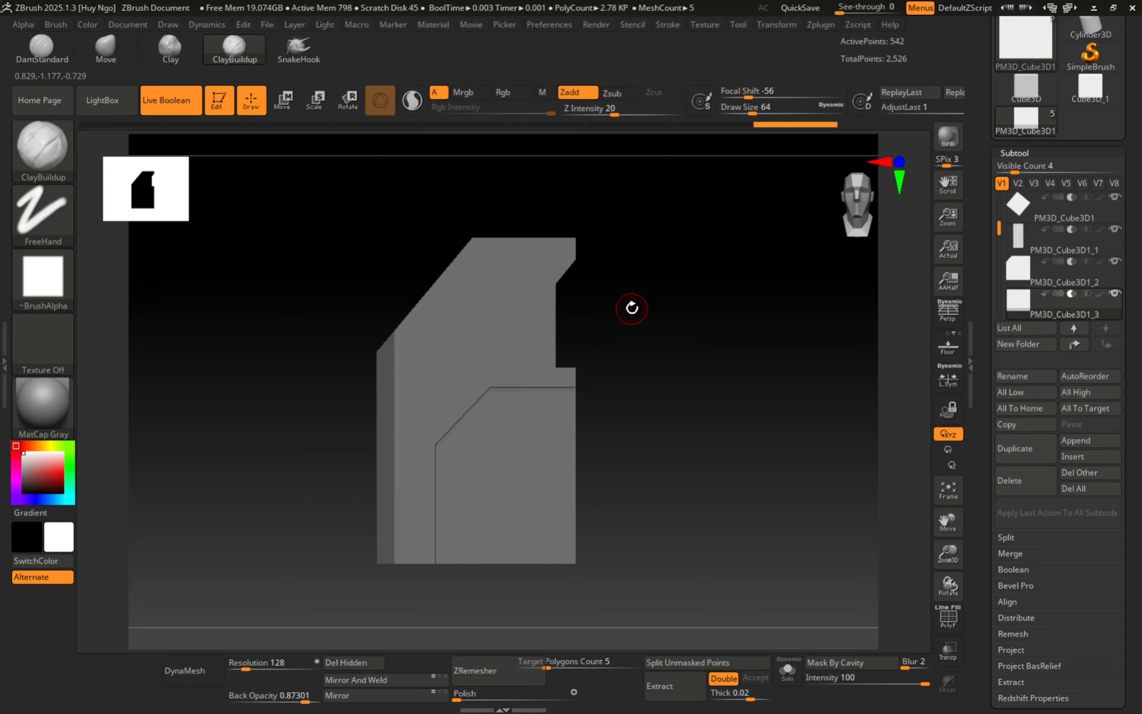
Slice the lower left corner off the side-notch cube diagonally with the KnifeCurve brush.
key("shift+f")
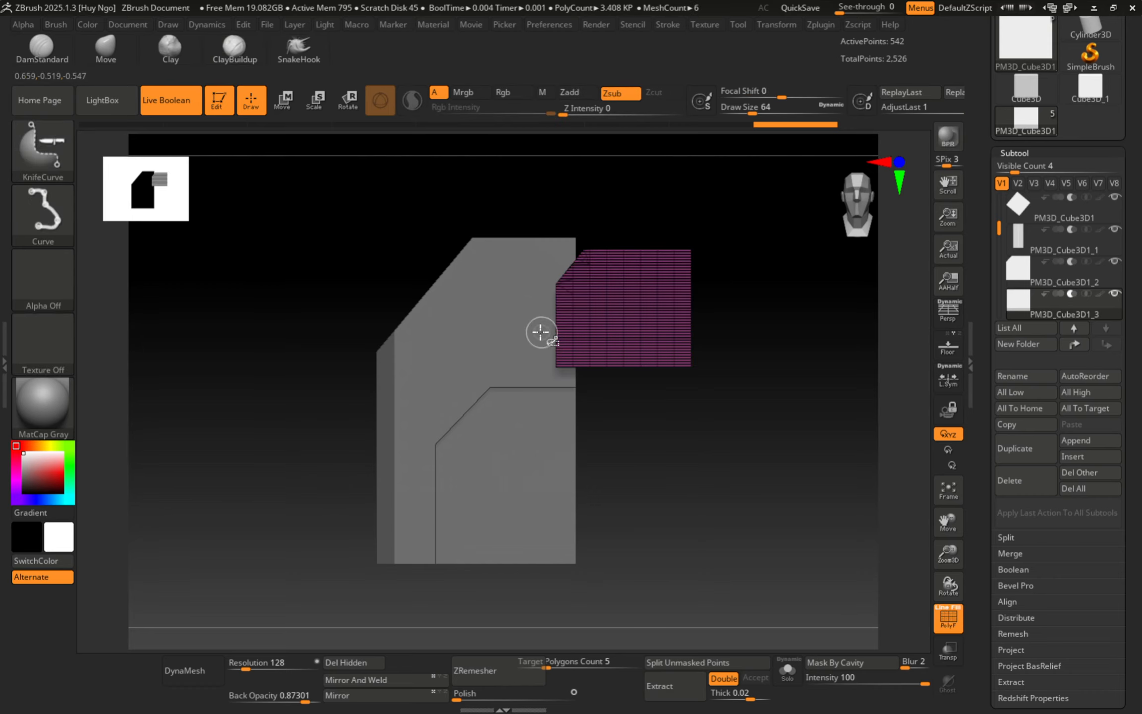
mouse_move(639, 394)
right_mouse_down("ctrl")
mouse_move(688, 421)
mouse_move(673, 404)
right_mouse_up("ctrl")
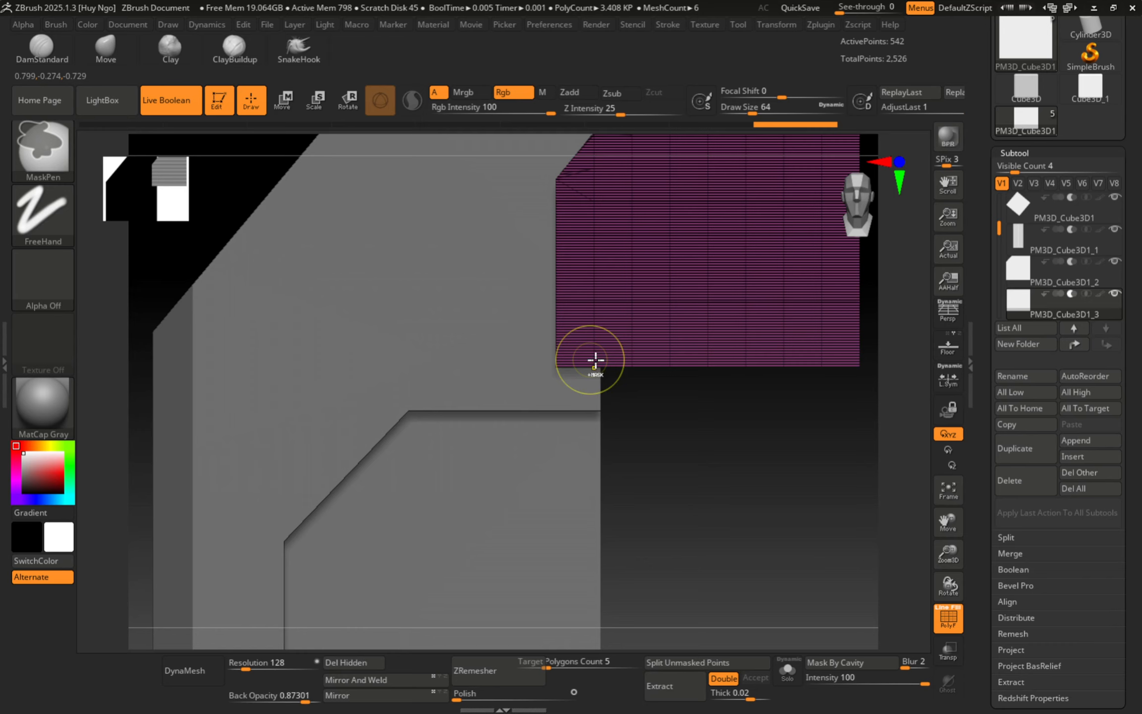
left_click_drag(496, 258, 819, 537, "ctrl+shift")
right_click_drag(755, 487, 599, 410, "ctrl")
key("shift+f")
right_click_drag(599, 411, 576, 304, "ctrl")
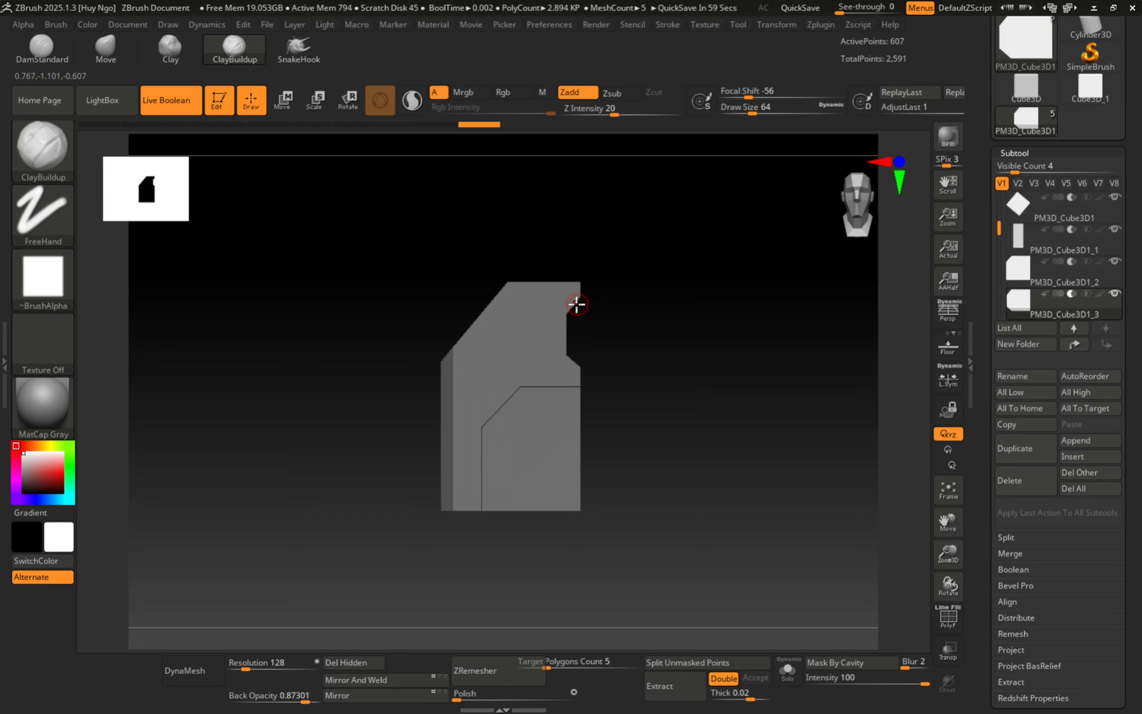
Insert another Cube3D subtool for the next boolean cut.
right_click_drag(660, 299, 834, 316)
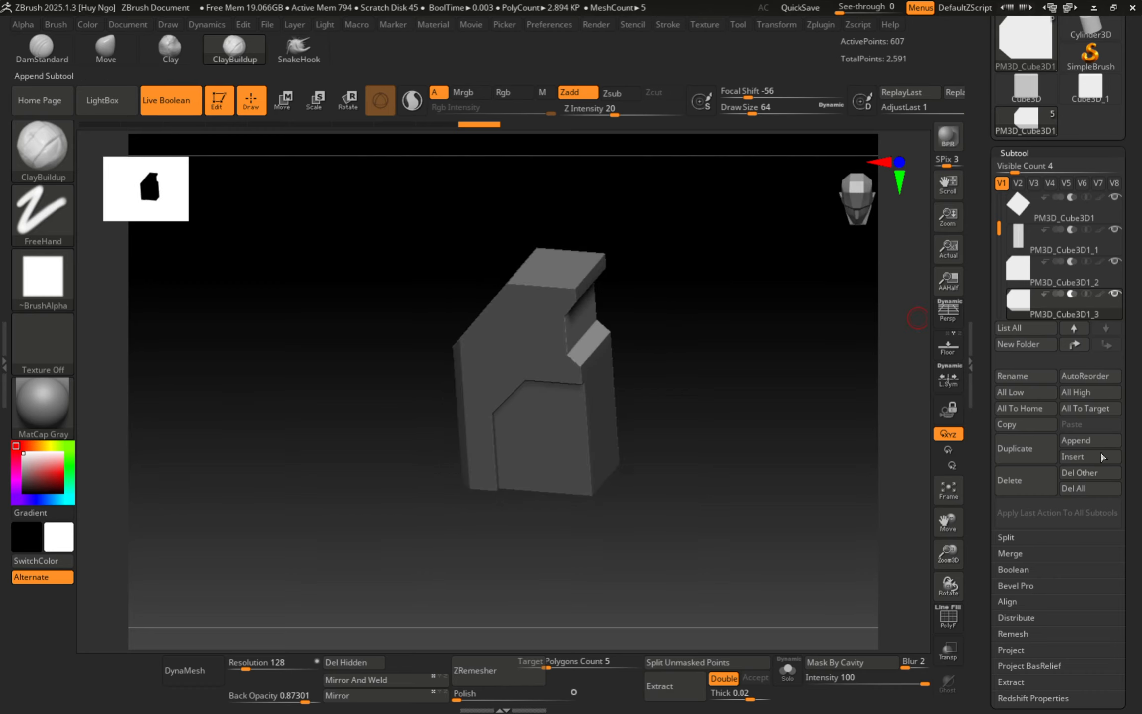
left_click(1077, 456)
left_click(1075, 454)
left_click(754, 439)
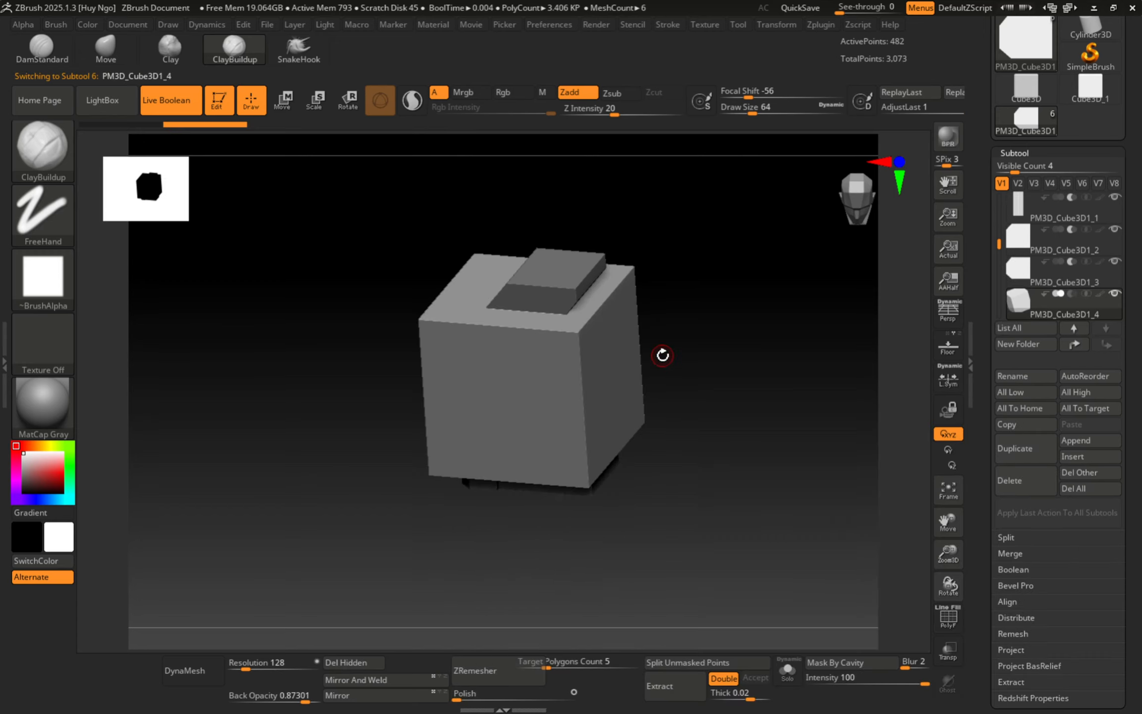
Place the new cube over the block's upper front along Y and Z, and set it to subtract.
mouse_move(662, 357)
right_mouse_down()
mouse_move(645, 376)
mouse_move(667, 359)
right_mouse_up()
key("w")
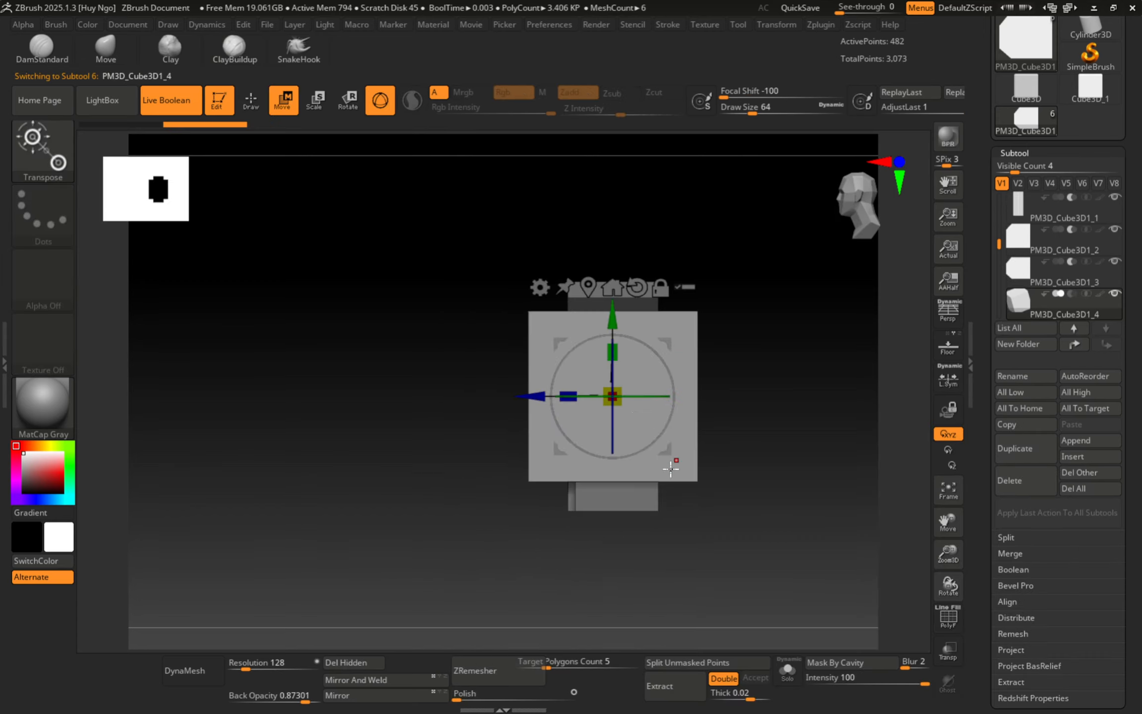
left_click_drag(671, 468, 576, 343)
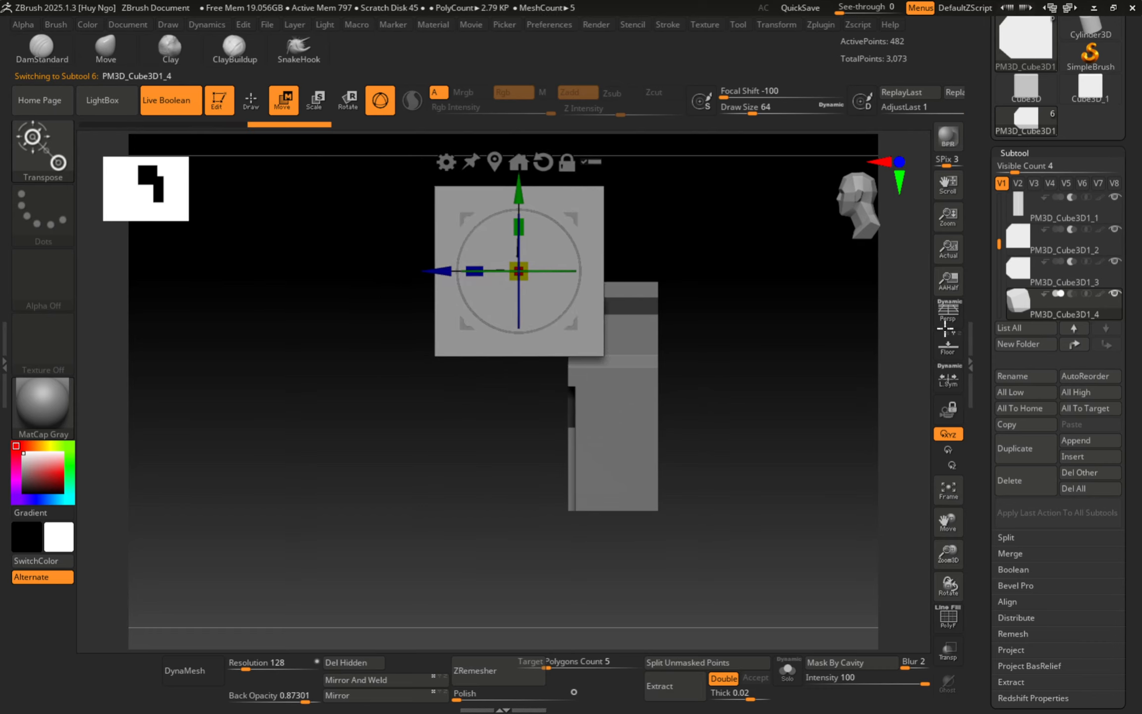
left_click(1072, 293)
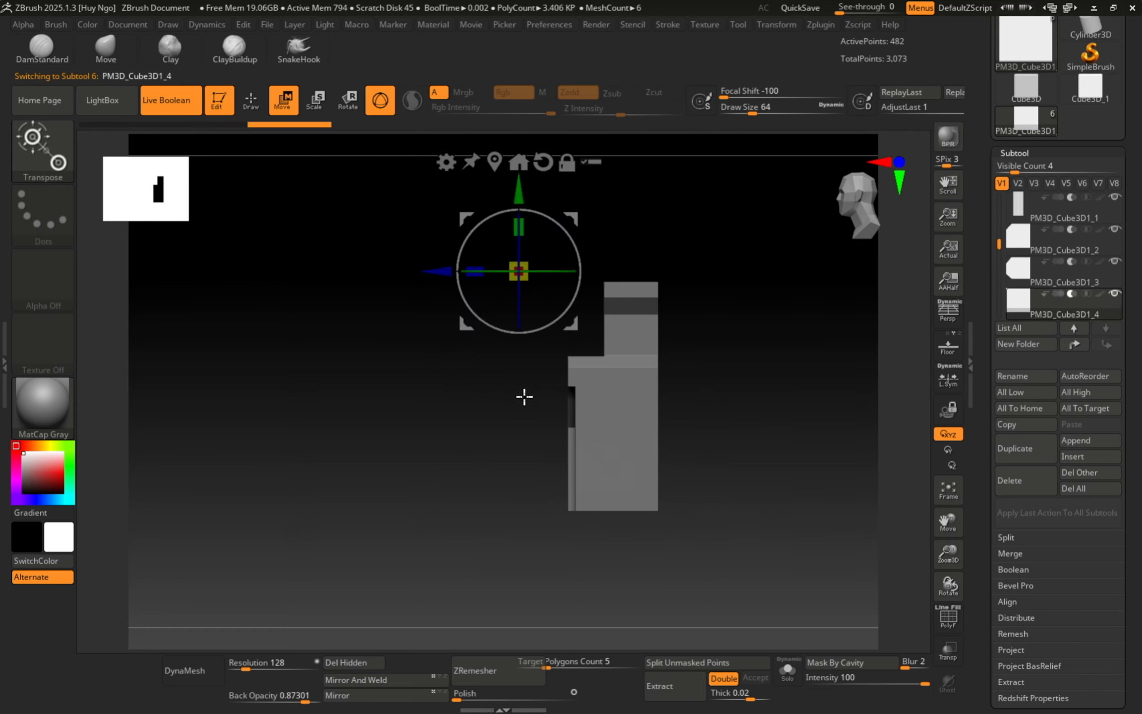
right_click_drag(522, 395, 535, 436)
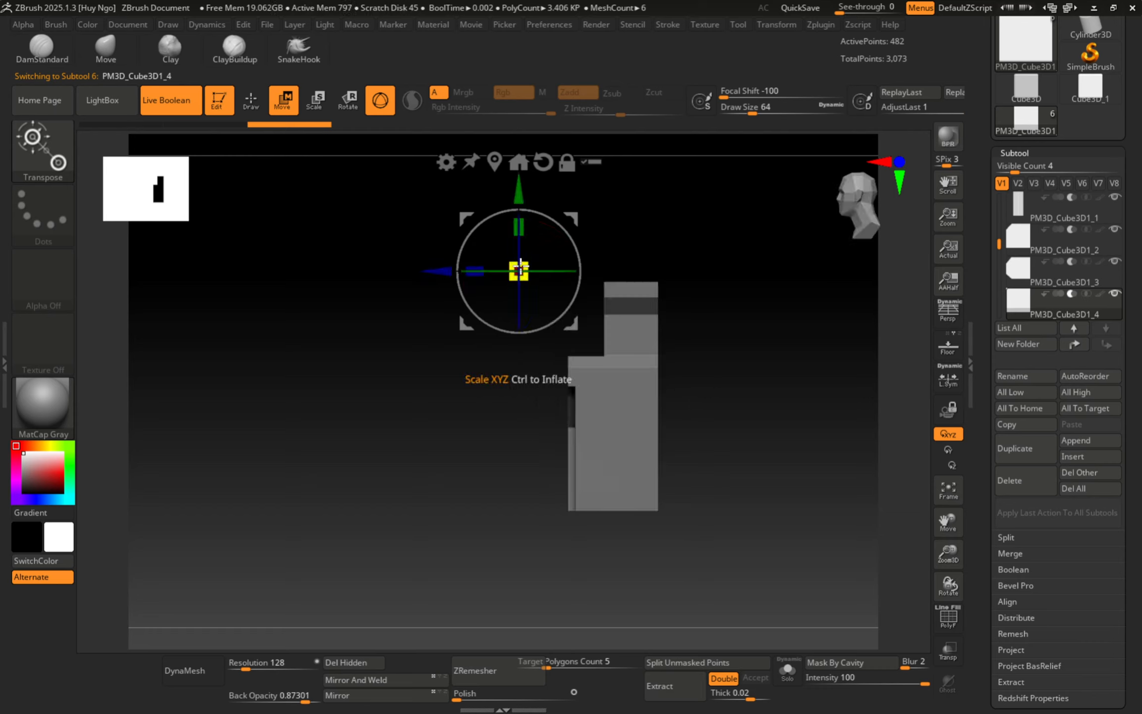
left_click_drag(519, 196, 518, 182)
right_click_drag(430, 393, 564, 395)
left_click_drag(600, 255, 612, 257)
Slice the lower inner corner off the upper front cube diagonally with the KnifeCurve brush.
key("shift+f")
key("ctrl+shift")
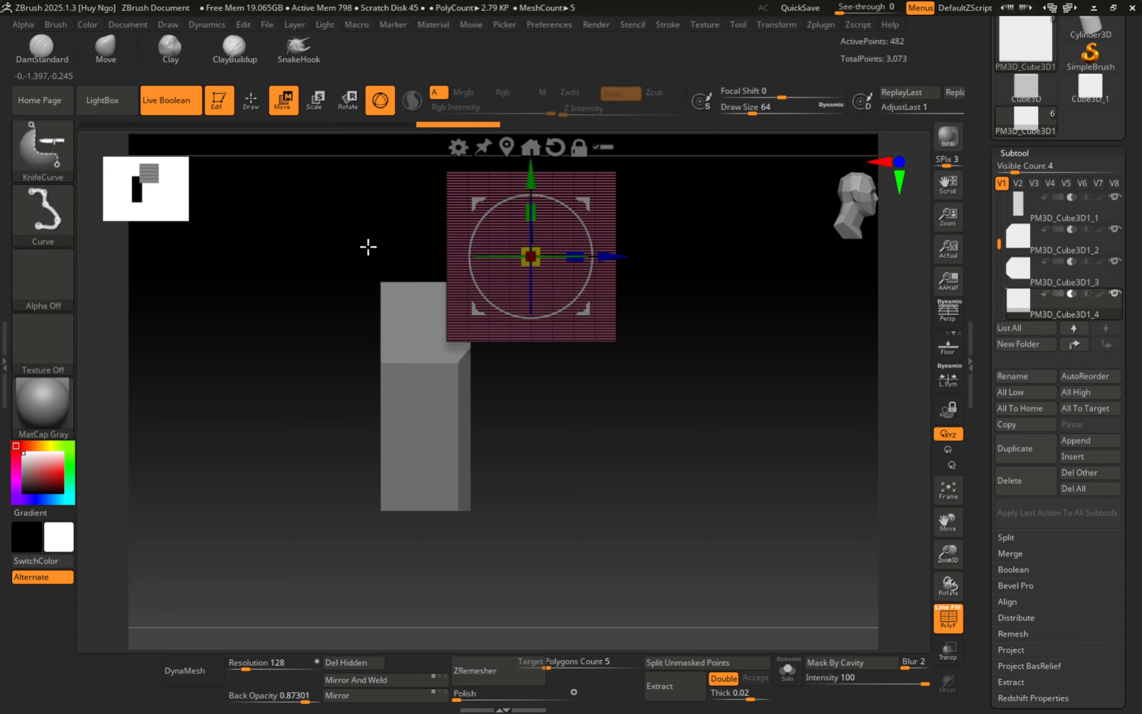
mouse_move(347, 227)
left_mouse_down("ctrl+shift")
mouse_move(550, 471)
mouse_move(662, 534)
left_mouse_up("ctrl+shift")
left_click_drag(596, 433, 484, 404)
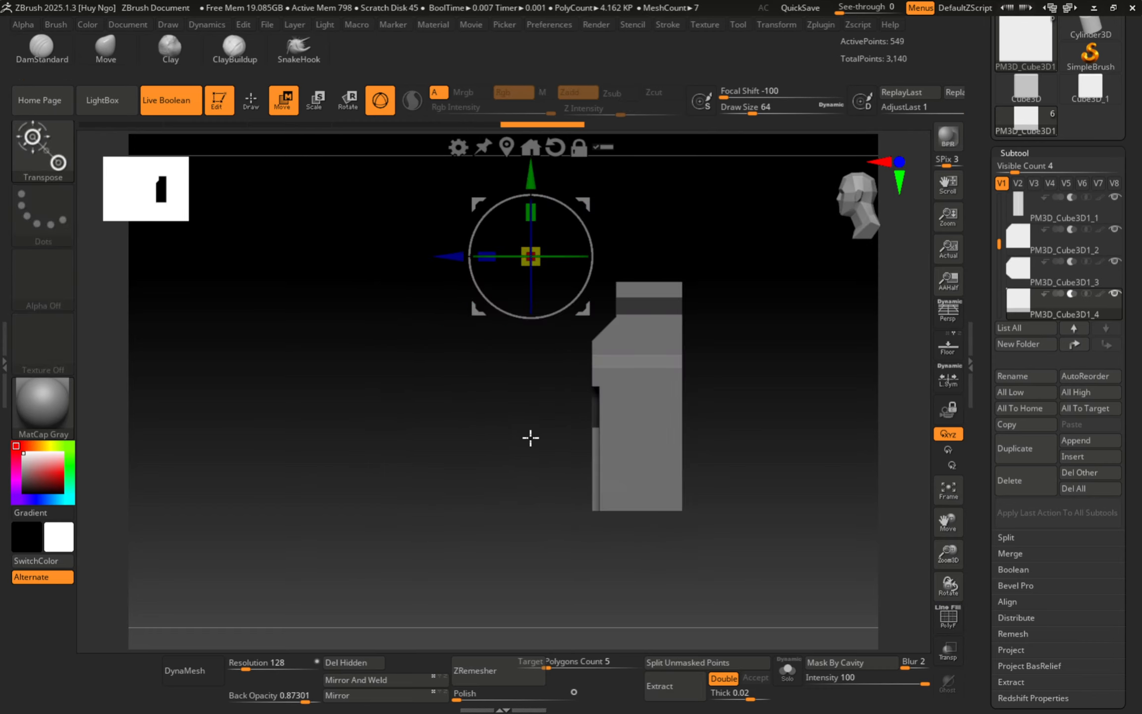
left_click_drag(531, 438, 415, 487)
Try to mirror the sliced upper cube with SubTool Master, merging the copy into one subtool.
key("shift+f")
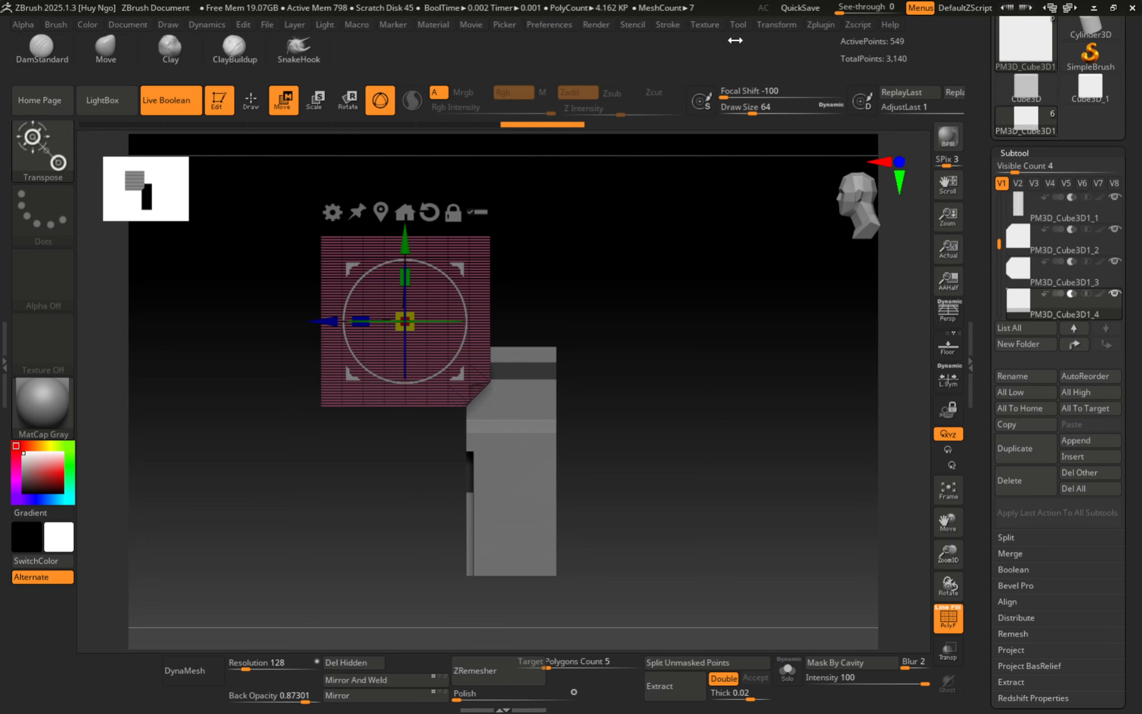
left_click(820, 25)
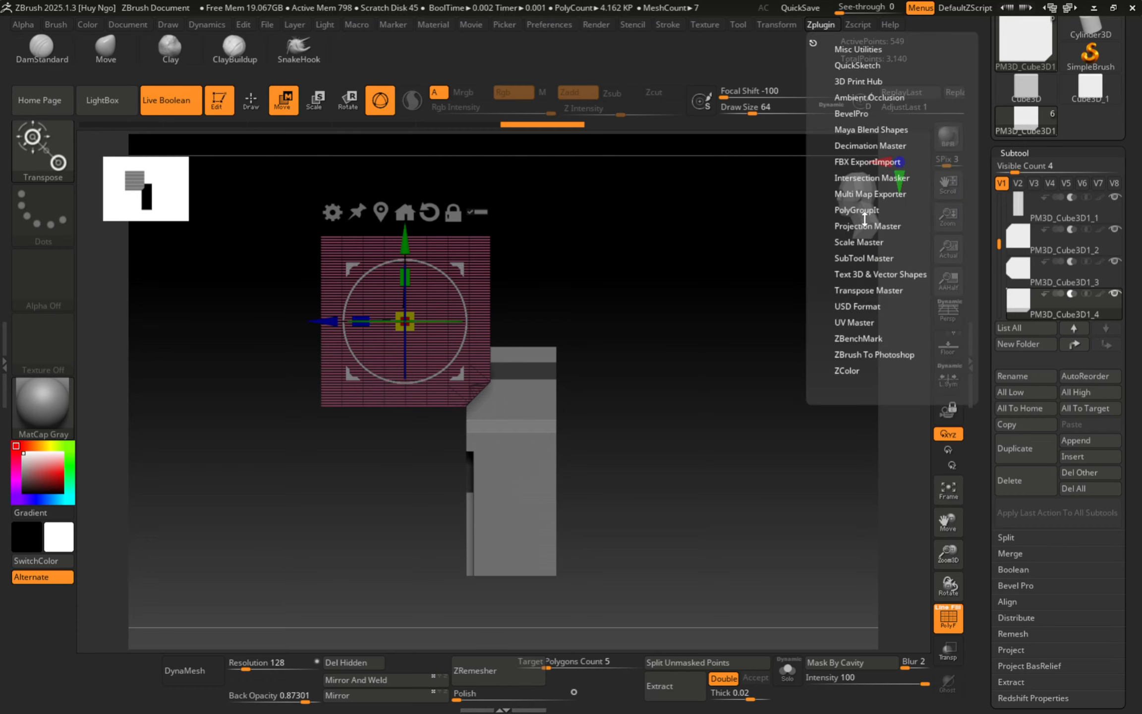
left_click(859, 257)
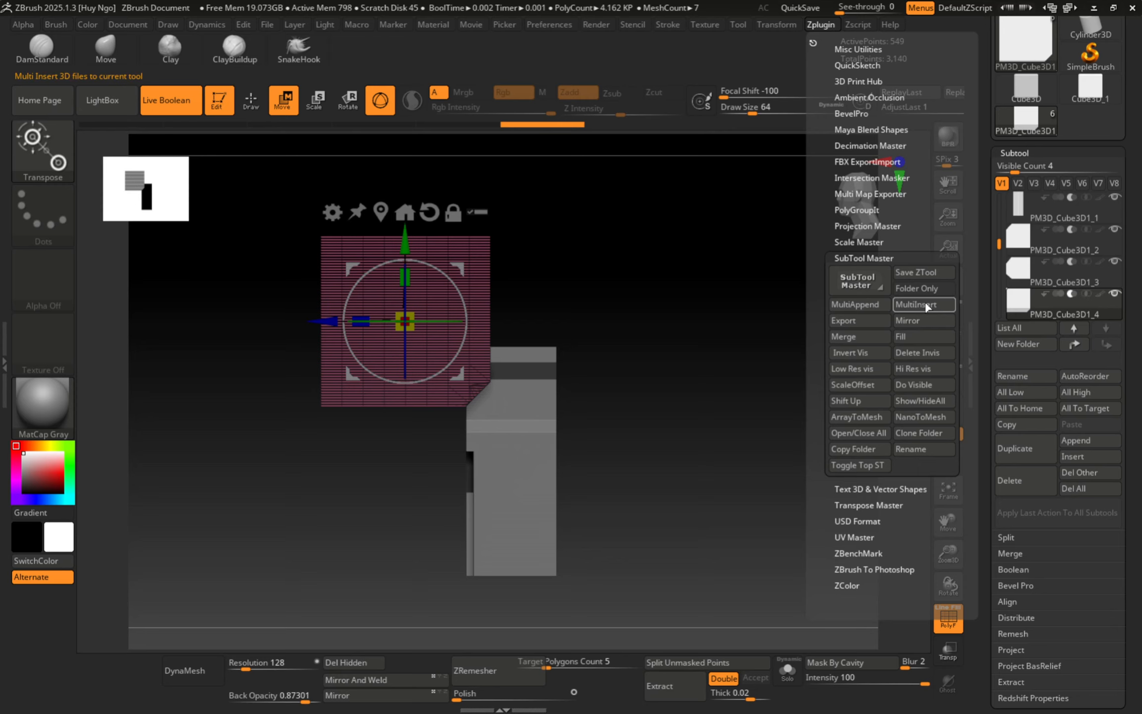
left_click(917, 317)
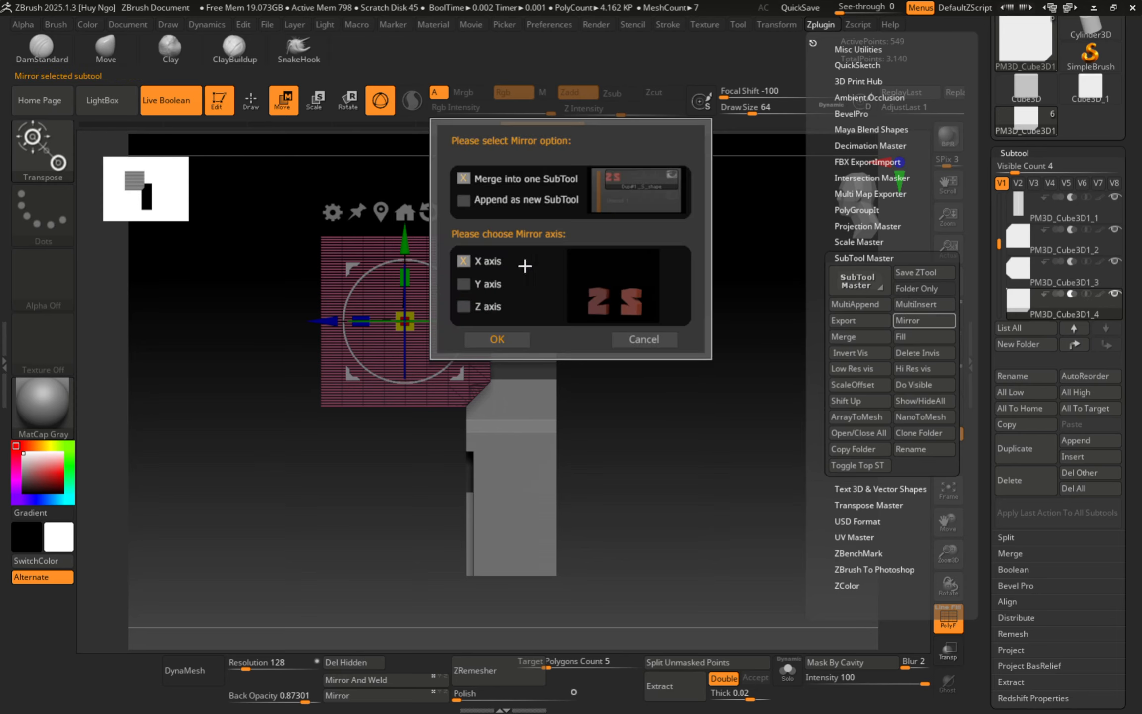
left_click(484, 339)
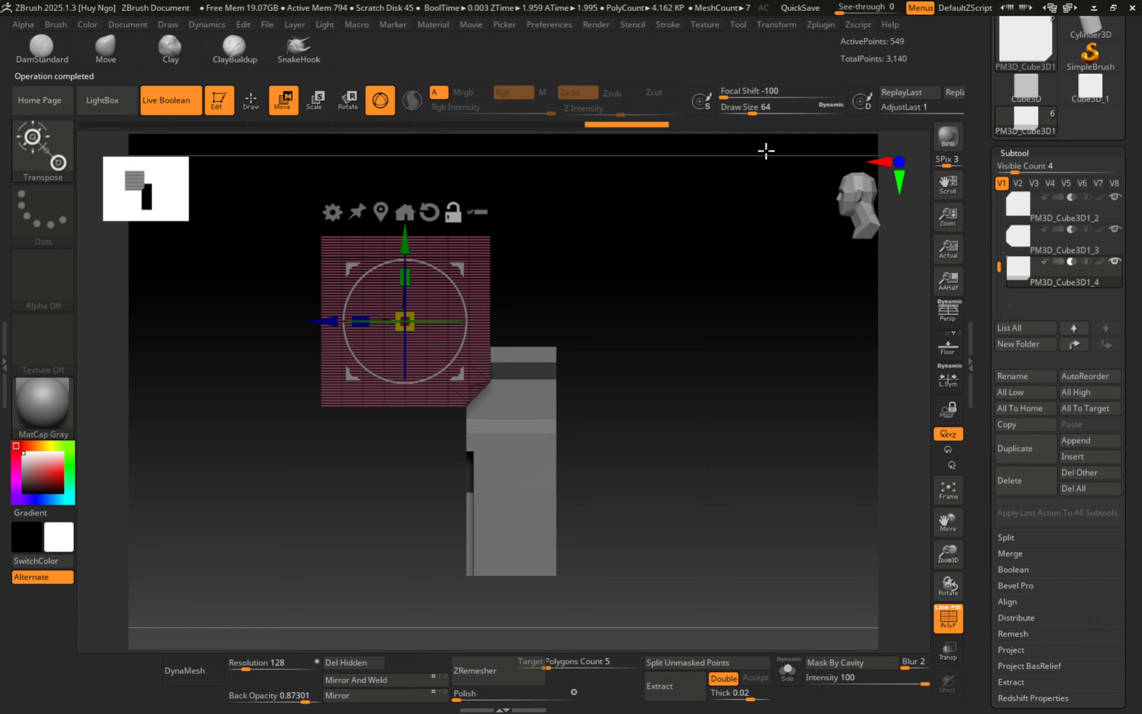
left_click_drag(654, 337, 718, 351)
left_click_drag(583, 394, 533, 392)
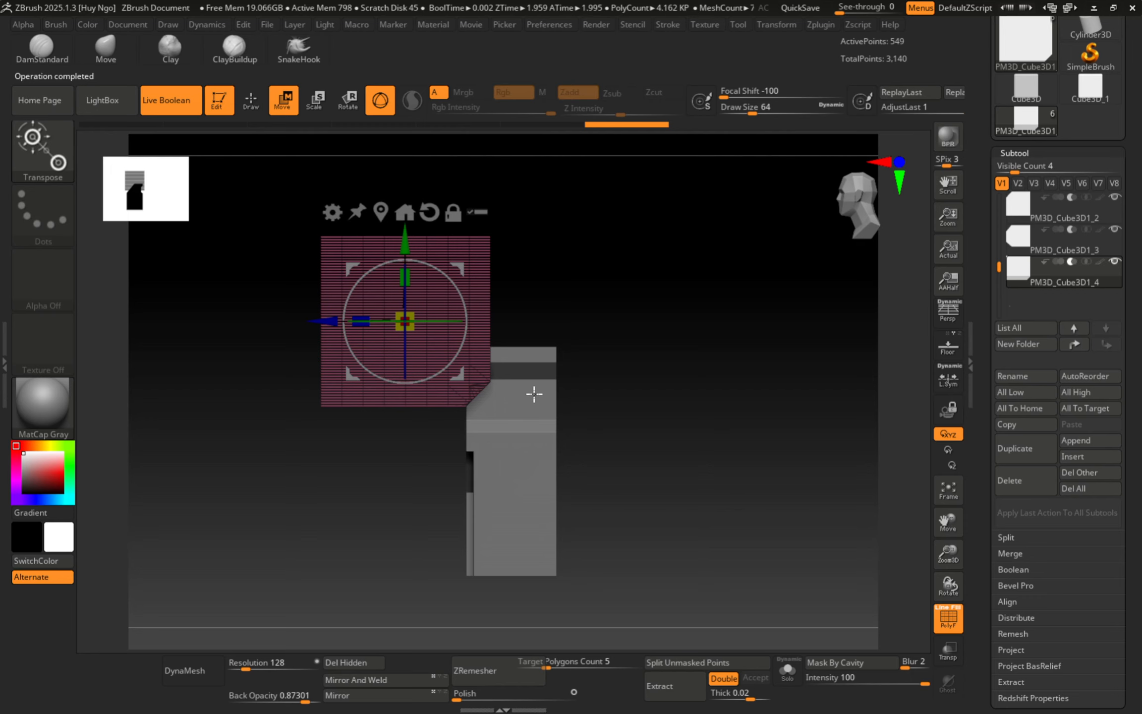
Mirror the upper front cube across the Z axis with SubTool Master, merged into one subtool.
left_click(820, 26)
left_click(916, 320)
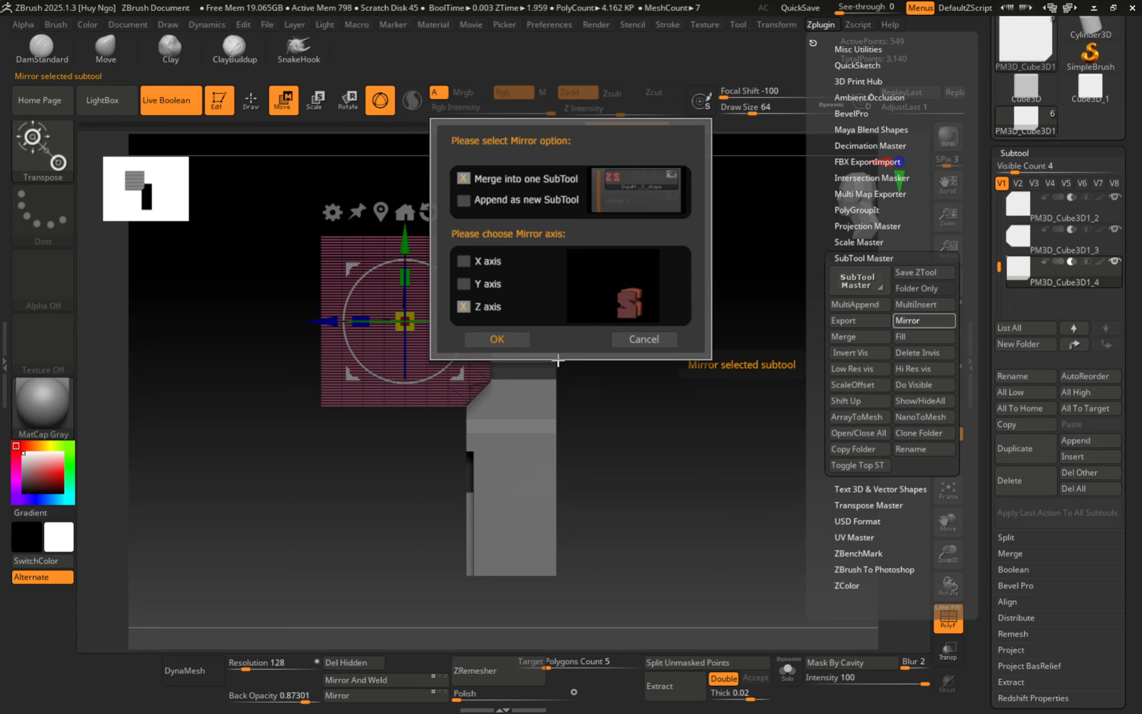
left_click(510, 342)
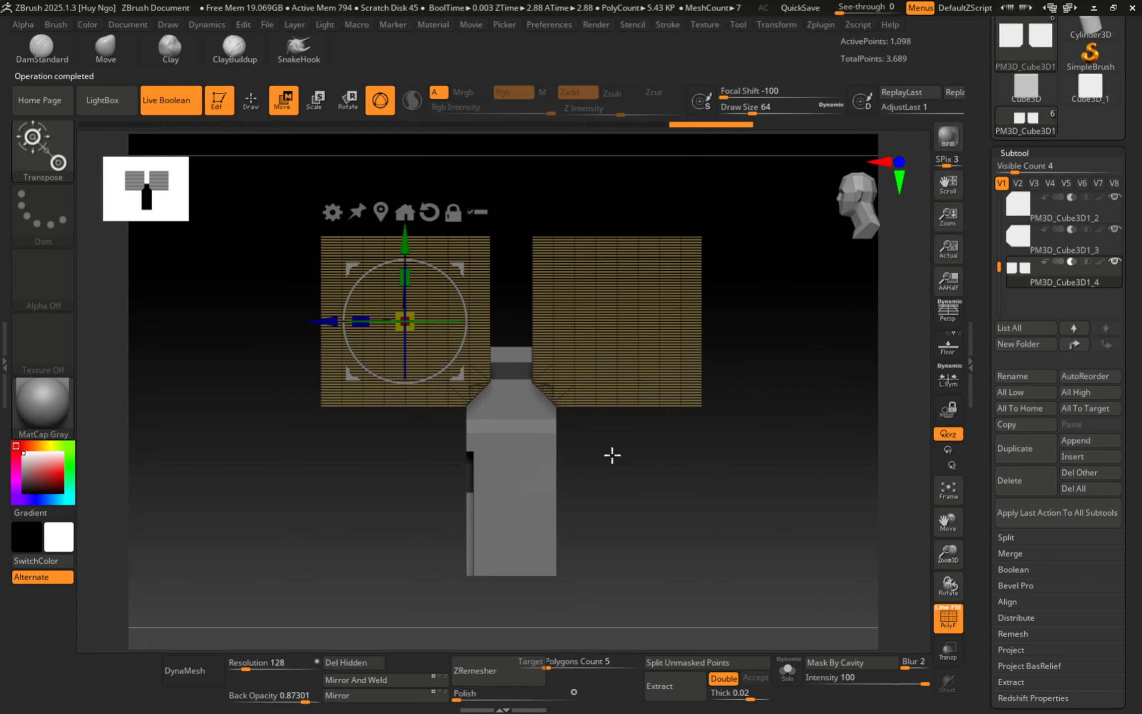
key("q")
mouse_move(612, 461)
left_mouse_down("shift")
mouse_move(576, 476)
mouse_move(514, 468)
mouse_move(661, 420)
mouse_move(484, 484)
mouse_move(551, 278)
mouse_move(468, 343)
mouse_move(581, 296)
mouse_move(456, 454)
mouse_move(367, 403)
mouse_move(497, 382)
mouse_move(515, 397)
left_mouse_up("shift")
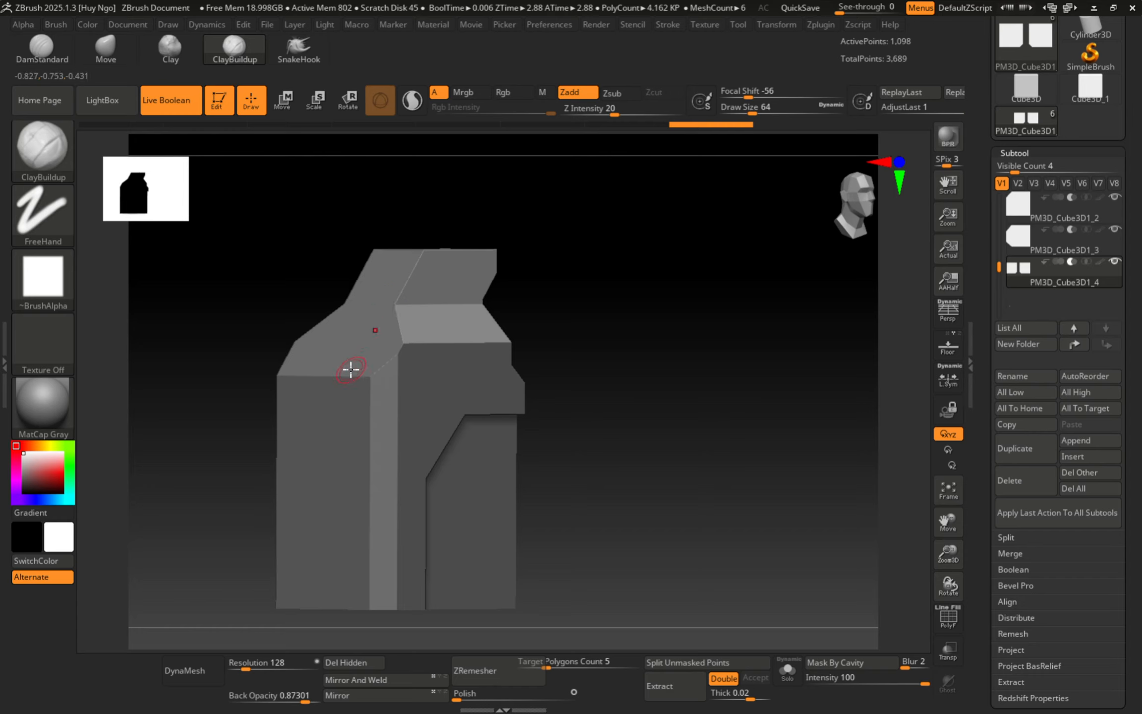
Insert a Cylinder3D subtool and view it from the block's side.
left_click_drag(378, 331, 450, 263)
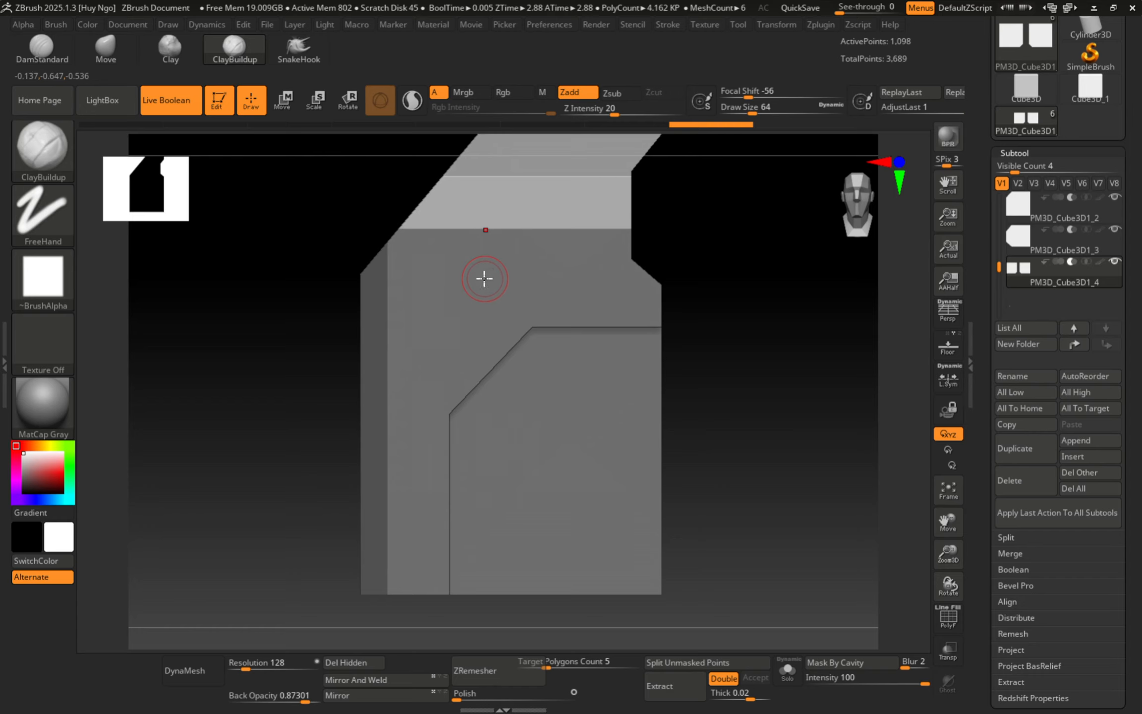
left_click_drag(499, 293, 516, 273)
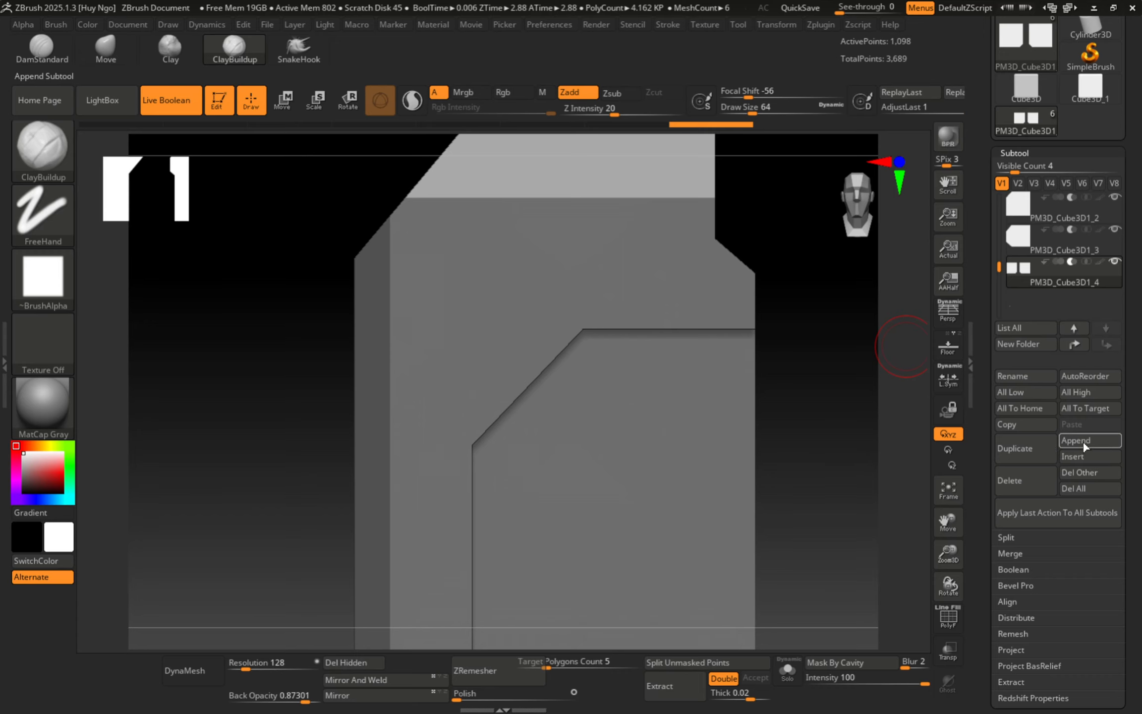
left_click(1094, 455)
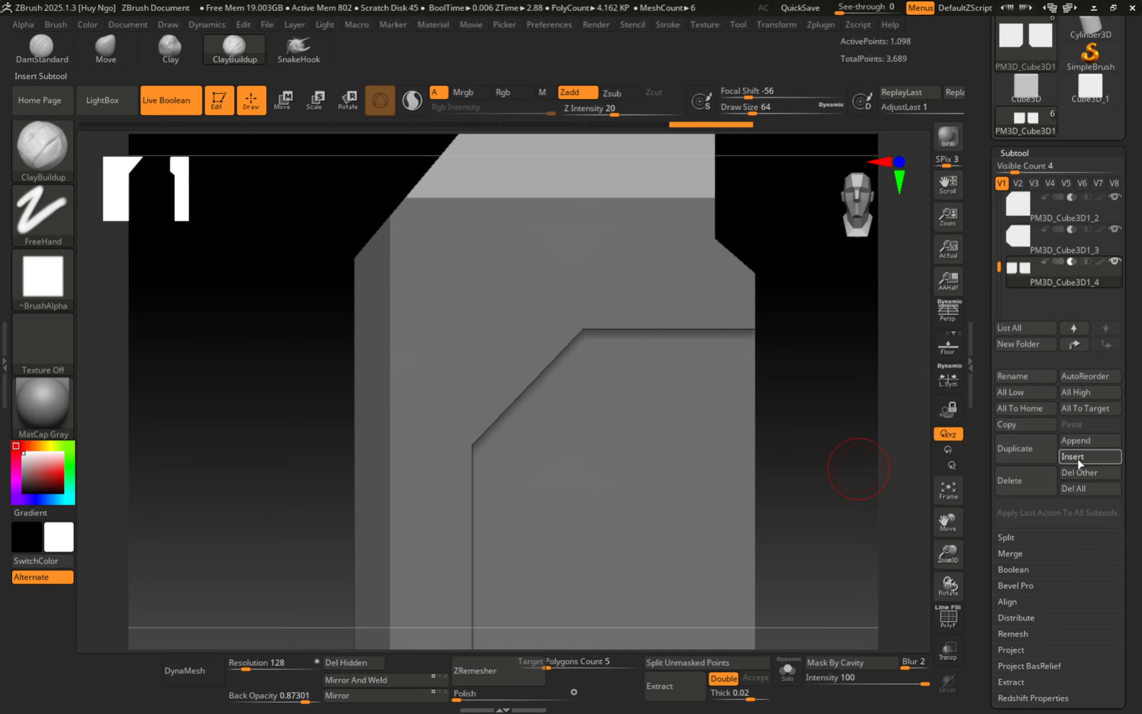
left_click(1073, 458)
left_click(620, 441)
right_click_drag(577, 356, 461, 361, "alt")
right_click_drag(384, 342, 502, 377, "ctrl")
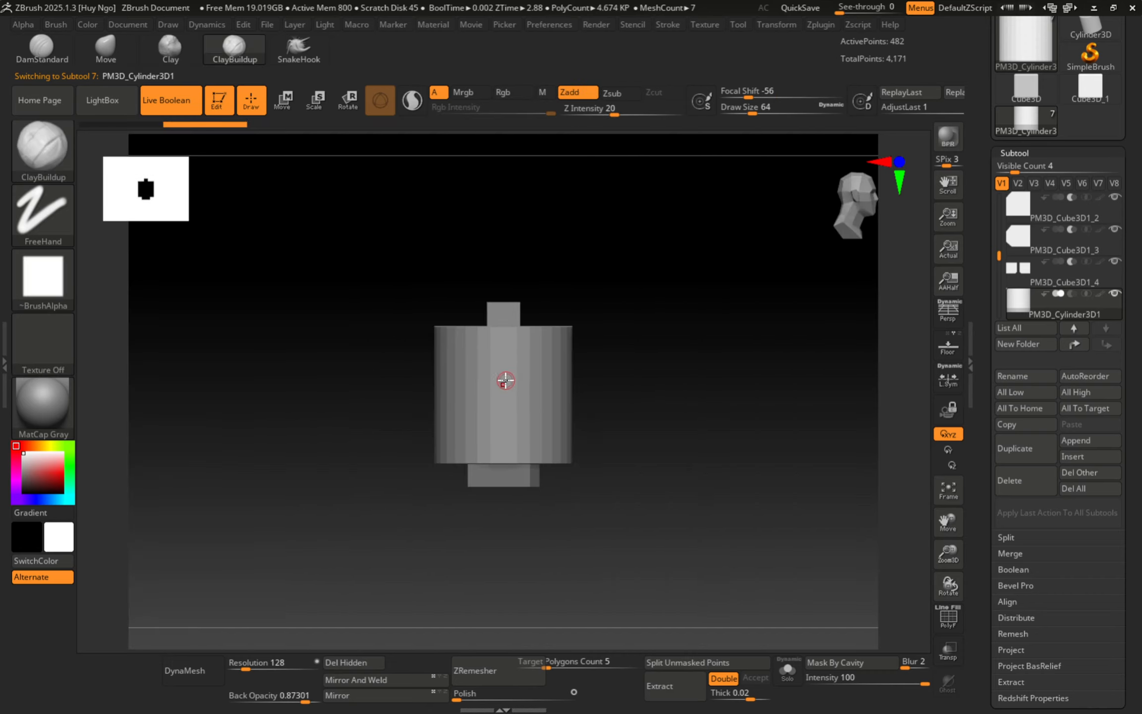
Rotate the cylinder onto its side and move it out in front of the block.
key("e")
left_click_drag(560, 370, 568, 514)
left_click_drag(579, 395, 712, 396)
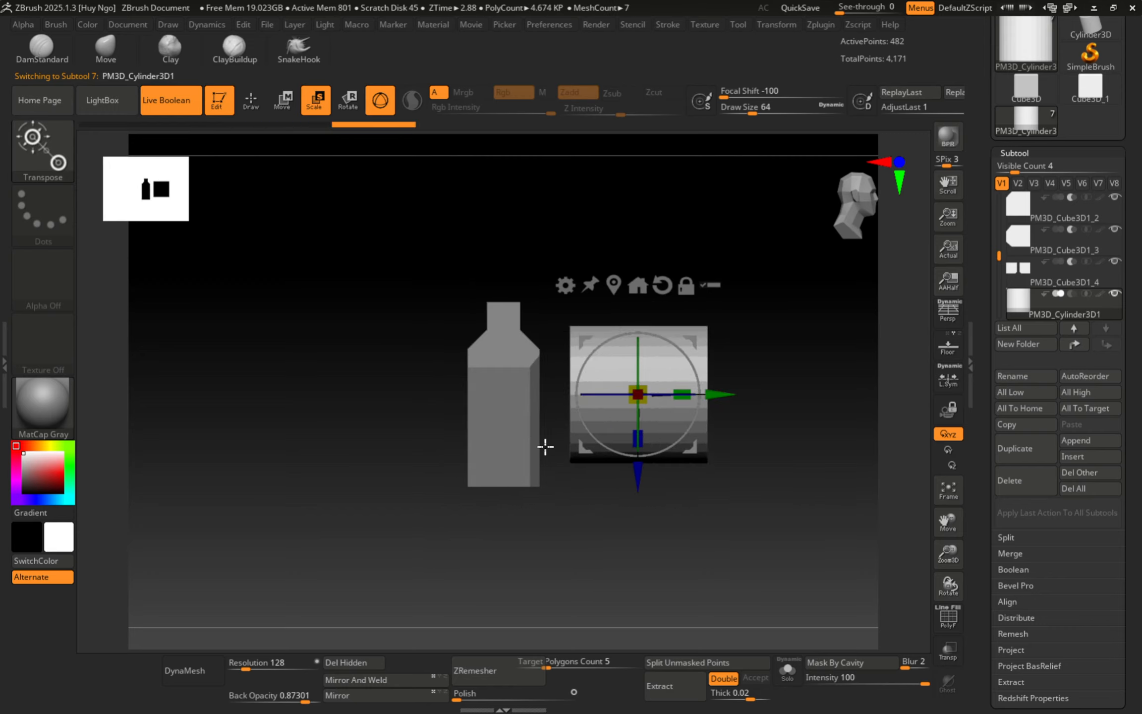
mouse_move(544, 446)
right_mouse_down()
mouse_move(491, 500)
mouse_move(548, 475)
mouse_move(554, 434)
right_mouse_up()
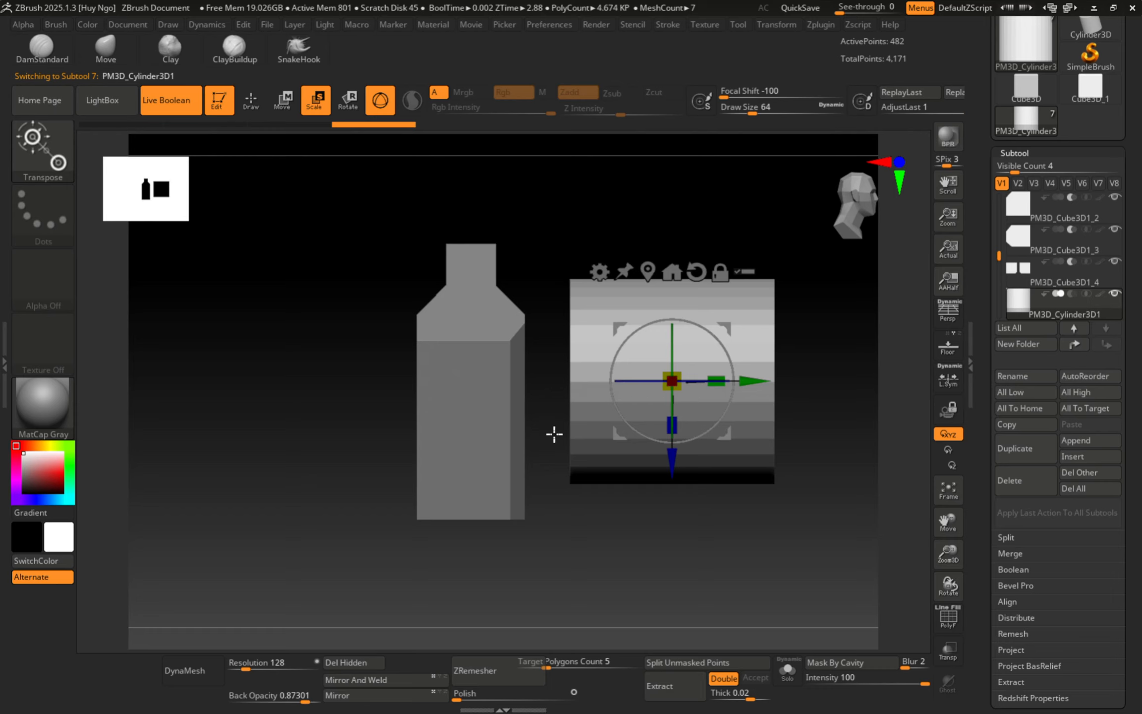
Scale the cylinder down uniformly and move it close to the block's upper front face.
key("r")
left_click_drag(682, 389, 560, 377)
key("w")
left_click_drag(682, 410, 639, 381)
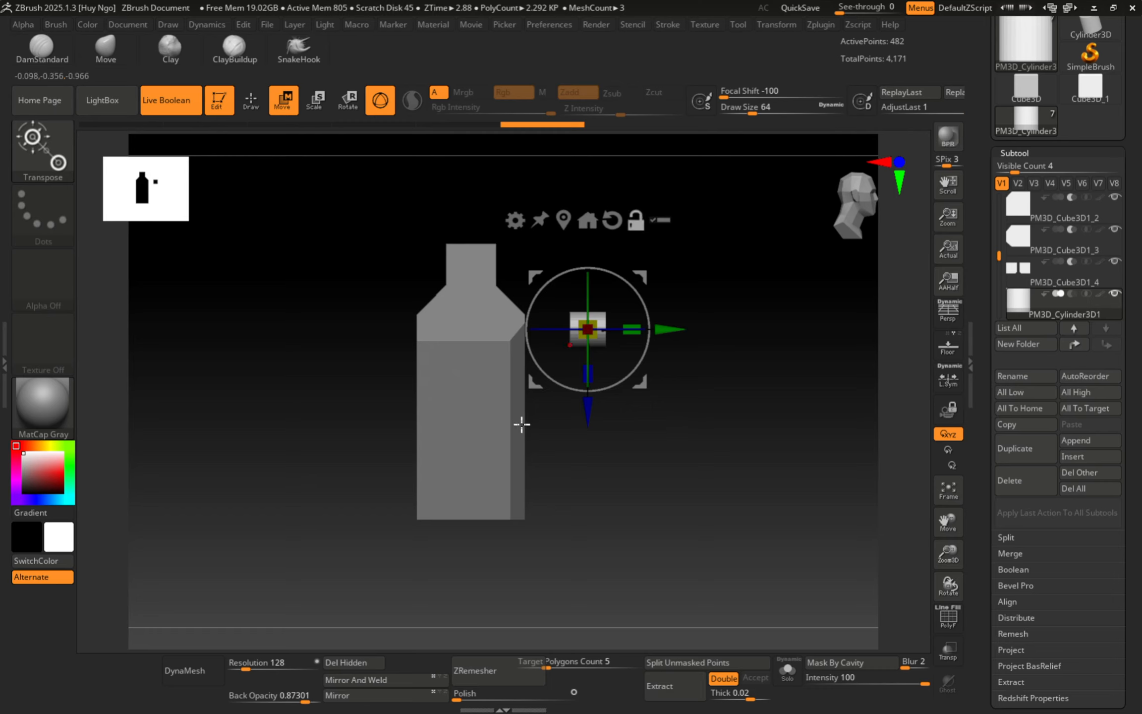
Mirror the tall front-edge cube PM3D_Cube3D1_1 across the Z axis with SubTool Master, merged into one subtool.
left_click(521, 443, "alt")
key("shift+f")
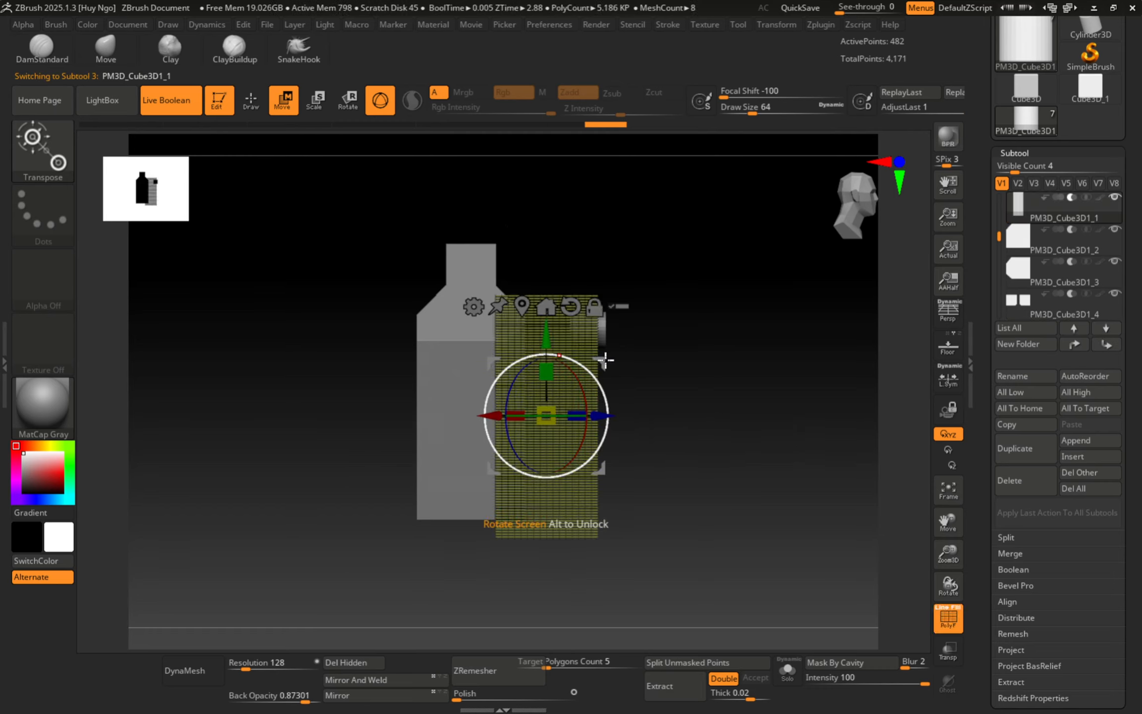
left_click_drag(681, 406, 682, 457)
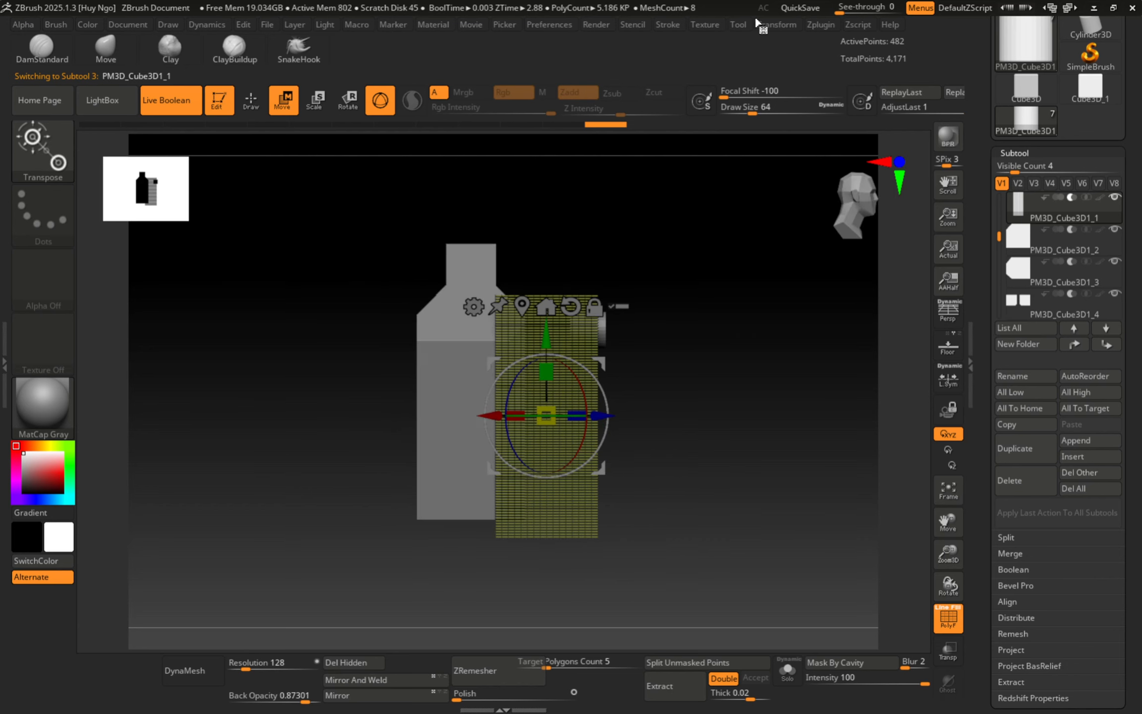
left_click(821, 24)
left_click(925, 321)
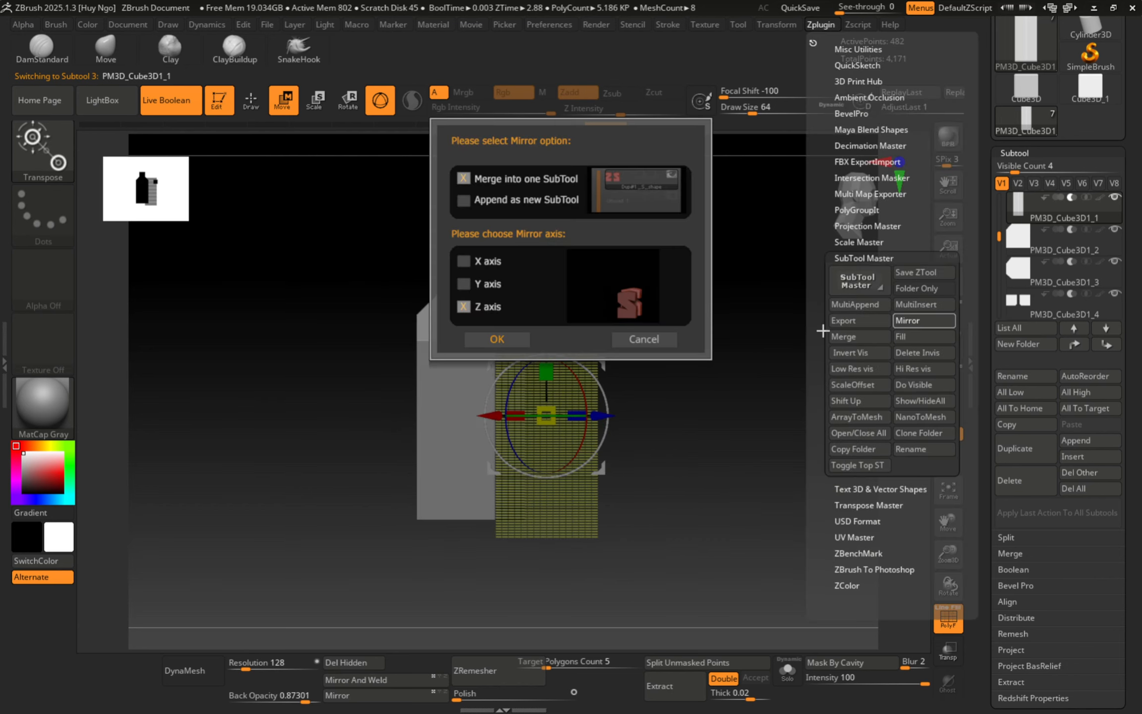
left_click(488, 340)
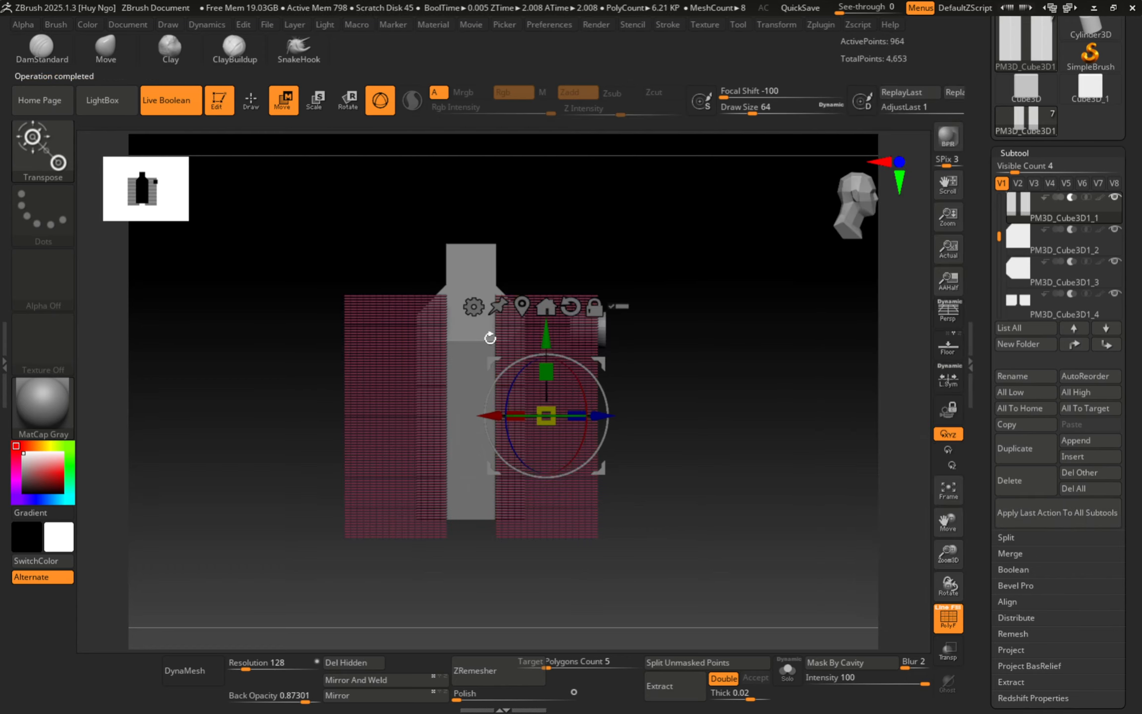
key("q")
key("shift+f")
mouse_move(474, 300)
right_mouse_down()
mouse_move(510, 375)
mouse_move(489, 427)
mouse_move(468, 349)
mouse_move(412, 288)
mouse_move(574, 362)
mouse_move(593, 352)
mouse_move(520, 355)
right_mouse_up()
key("shift+f")
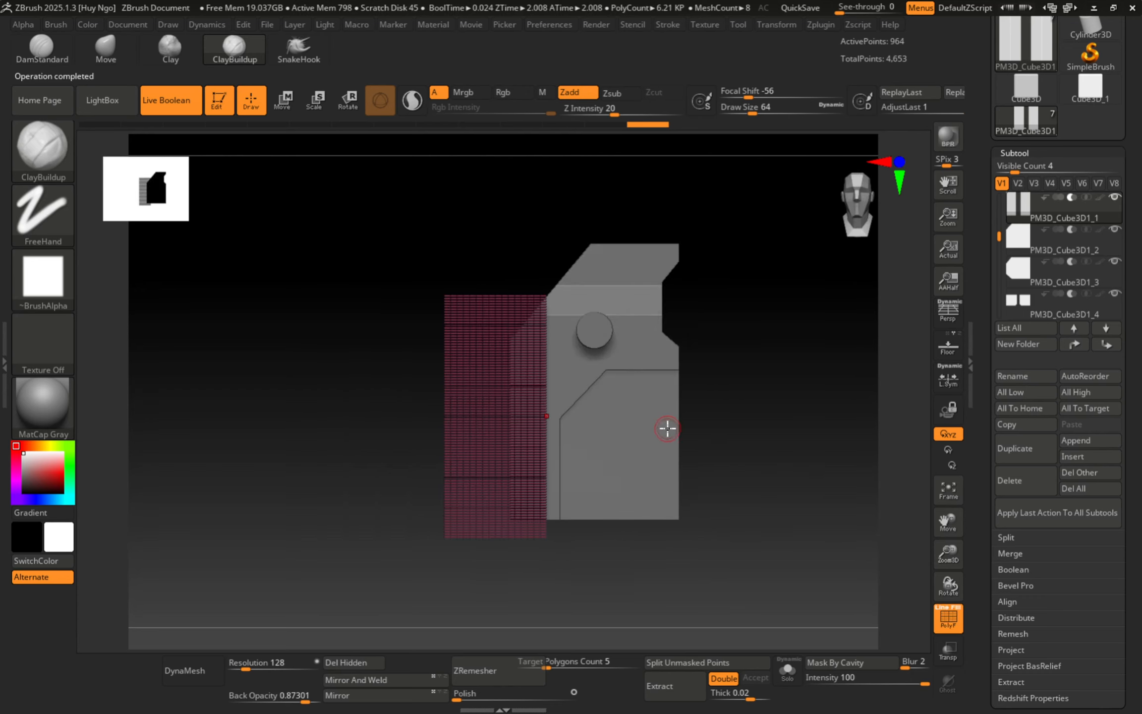
Mirror the lower recess cube PM3D_Cube3D1_2 across the Z axis with SubTool Master, merged into one subtool.
left_click(645, 430, "alt")
right_click(647, 429)
right_click_drag(683, 360, 688, 328, "shift")
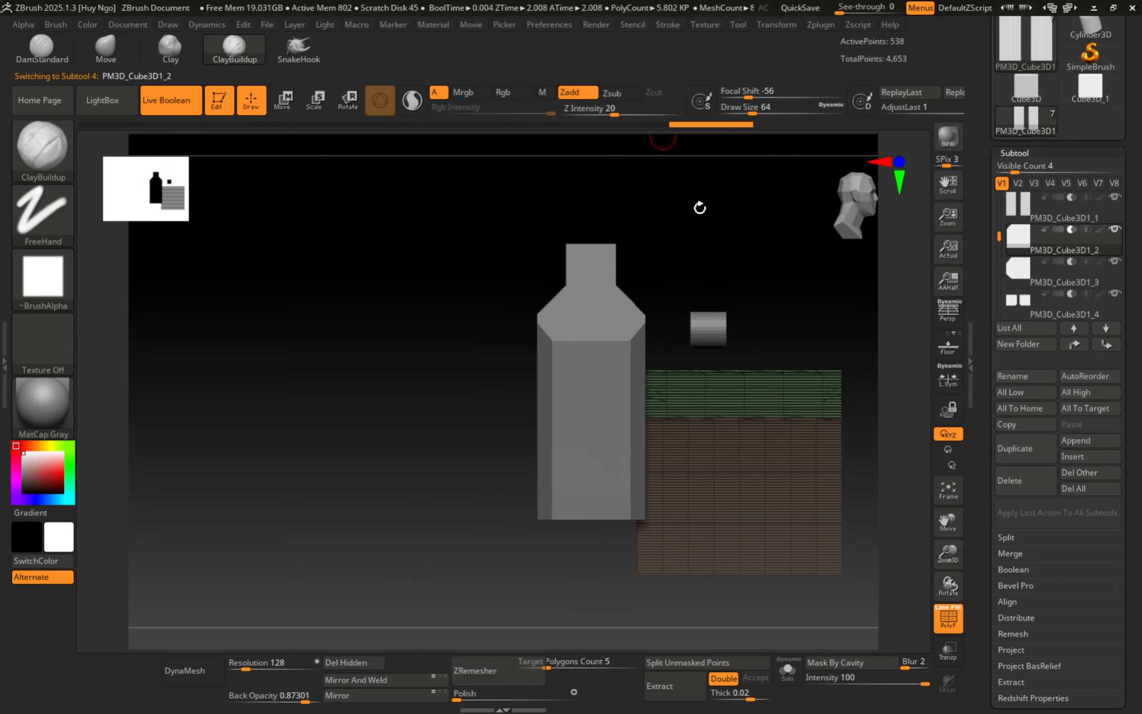
key("r")
left_click_drag(785, 470, 755, 468)
key("w")
key("shift+f")
right_click_drag(815, 429, 668, 193)
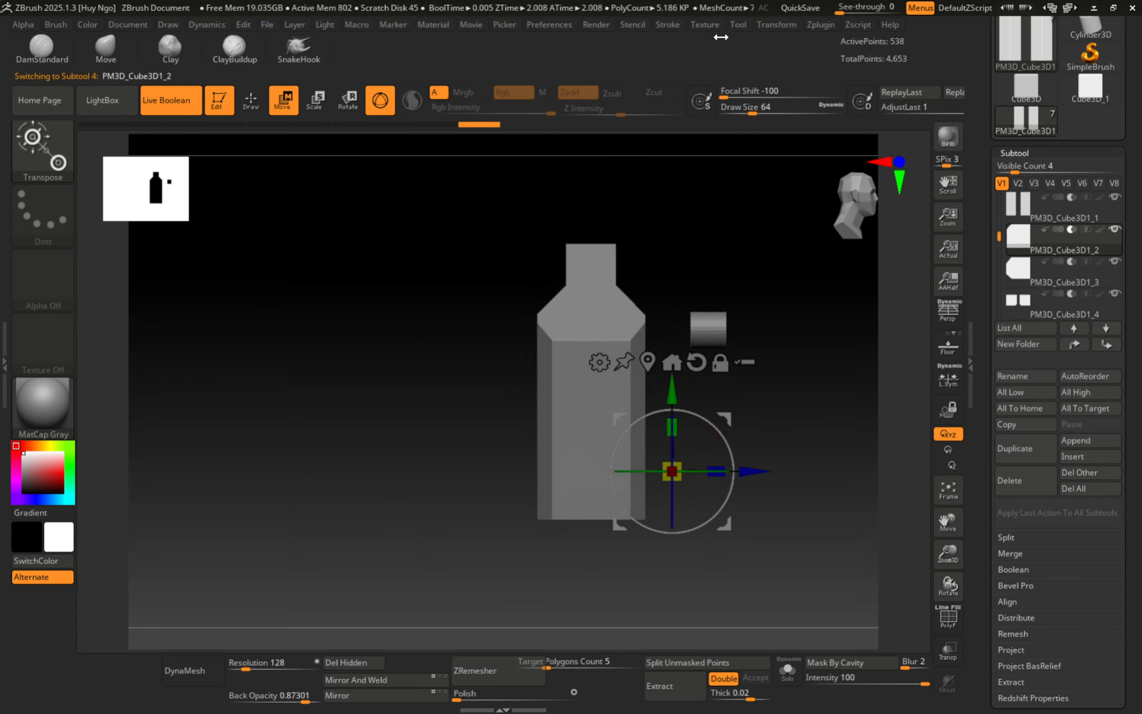
left_click(821, 26)
left_click(922, 321)
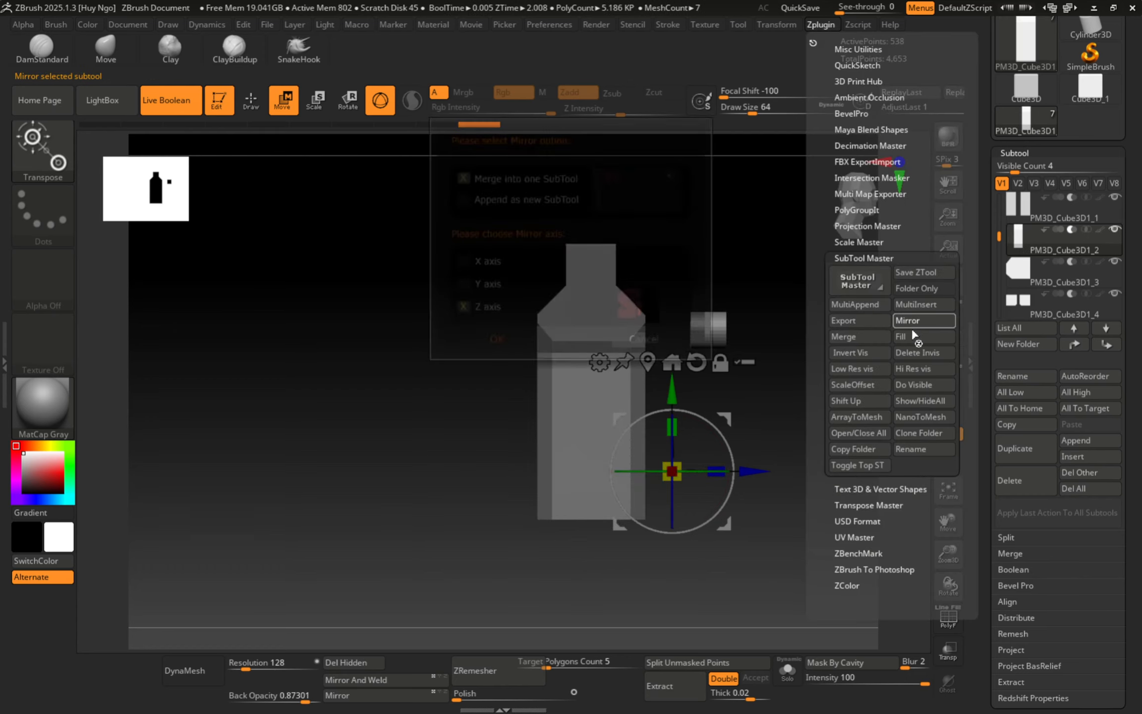
left_click(515, 341)
Select the cylinder, push it partly into the block face and shift it sideways above the recess's slanted edge.
right_click_drag(540, 362, 437, 264)
left_click(437, 264, "alt")
right_click(461, 289)
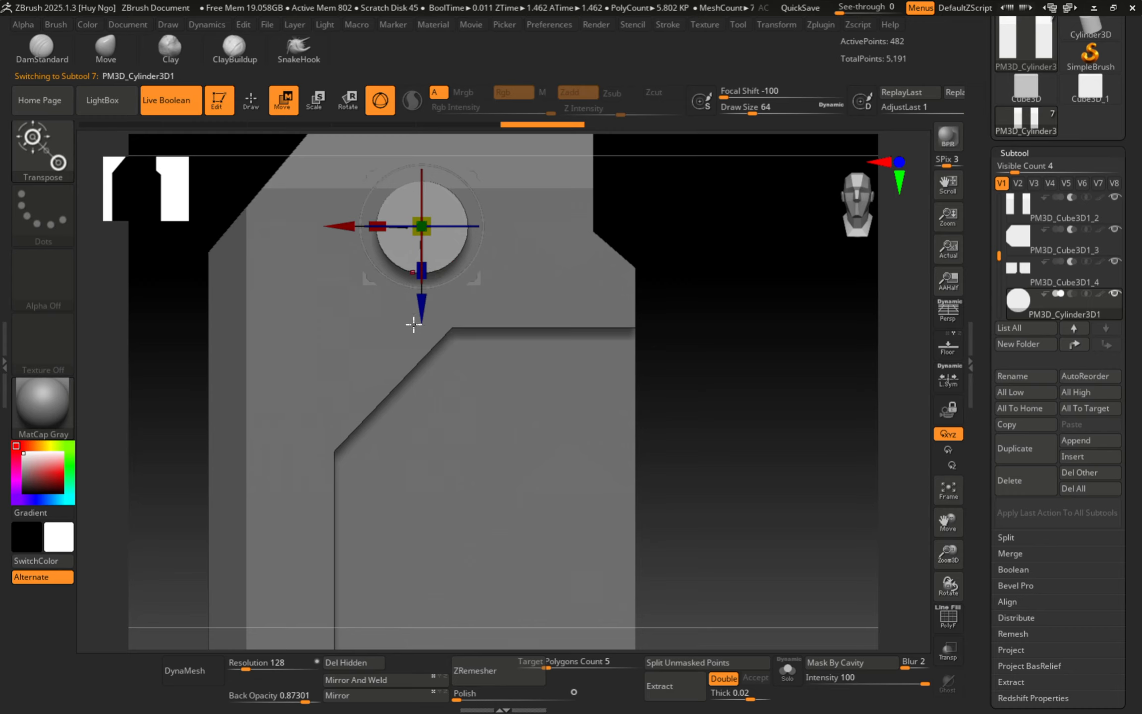
right_click_drag(412, 324, 479, 387, "shift")
left_click_drag(581, 339, 412, 412)
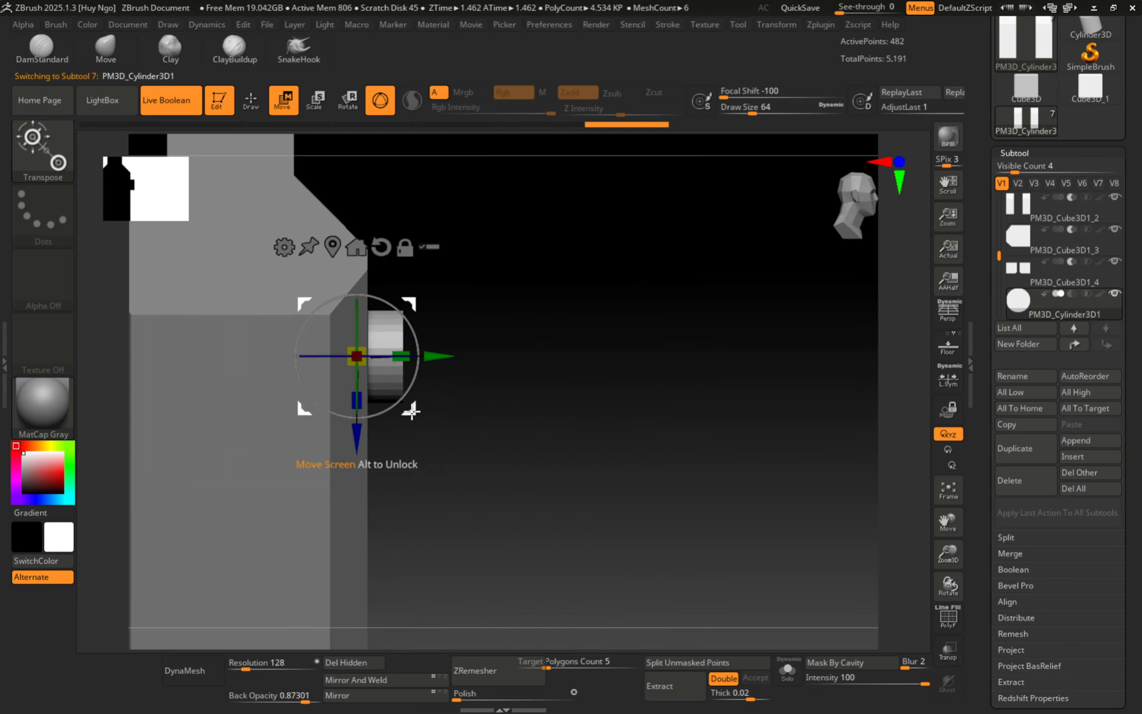
right_click_drag(478, 371, 443, 359, "shift")
right_click_drag(520, 374, 656, 408, "alt")
left_click_drag(545, 447, 454, 454)
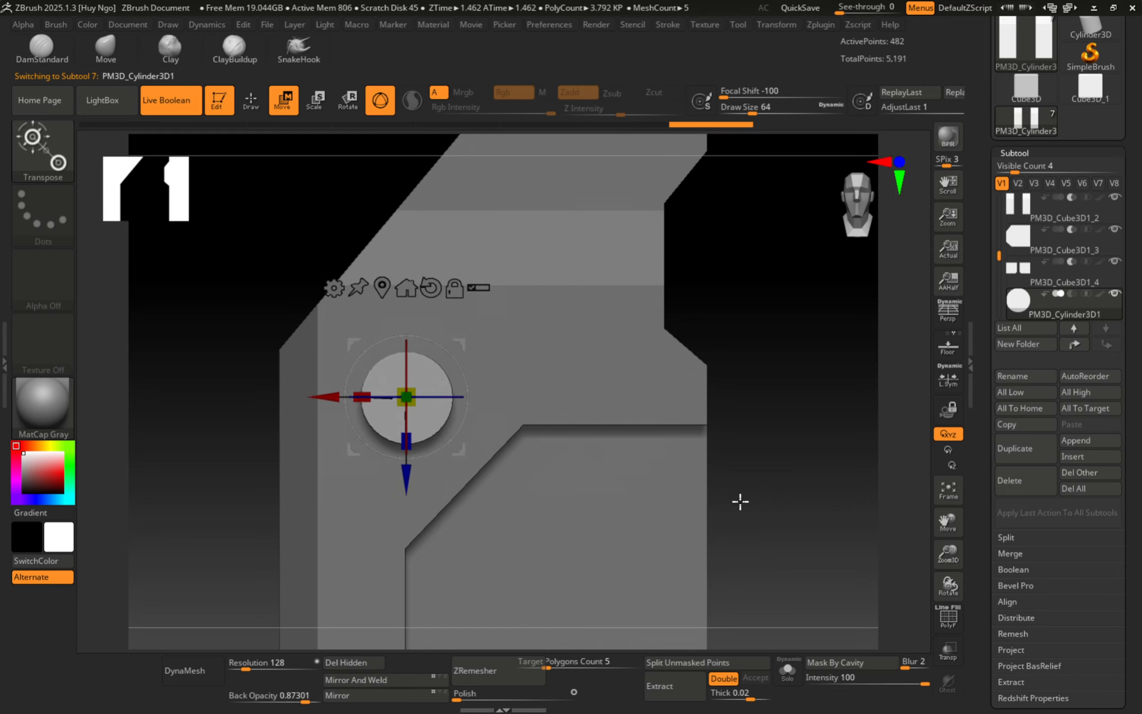
Pull the cylinder outward along its Y axis and set it to subtract, cutting a shallow round hole in the block.
right_click_drag(626, 446, 656, 417)
key("shift+f")
right_click_drag(752, 433, 825, 453, "ctrl")
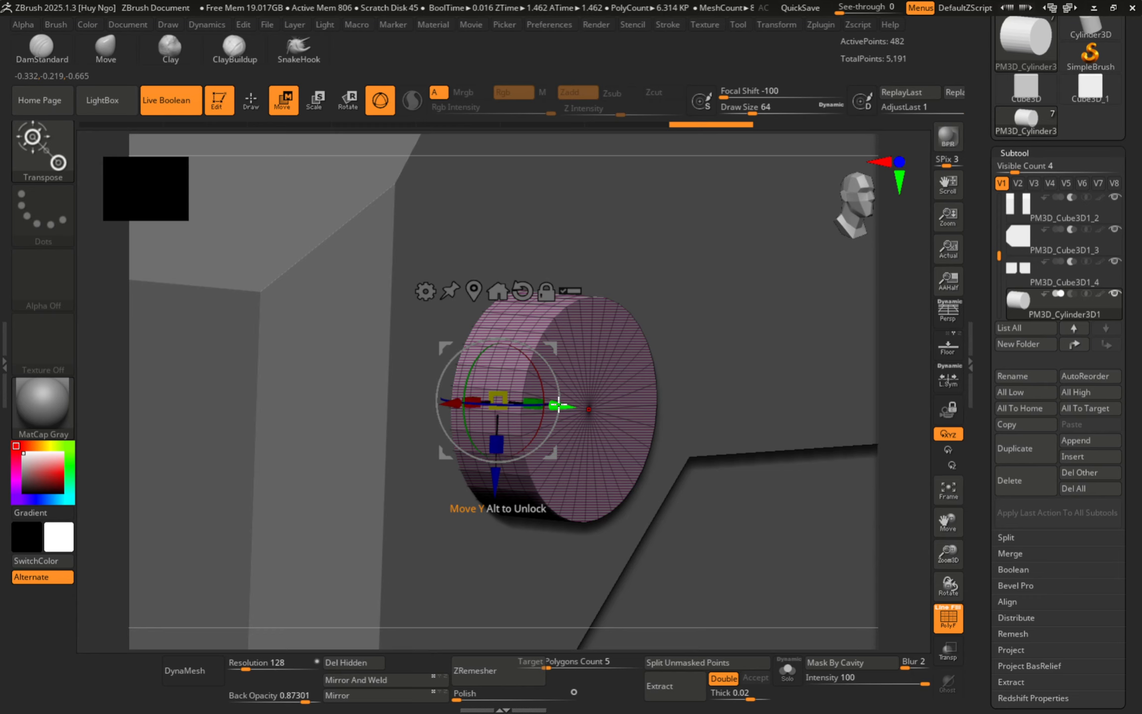
left_click_drag(558, 406, 626, 419)
left_click(1072, 294)
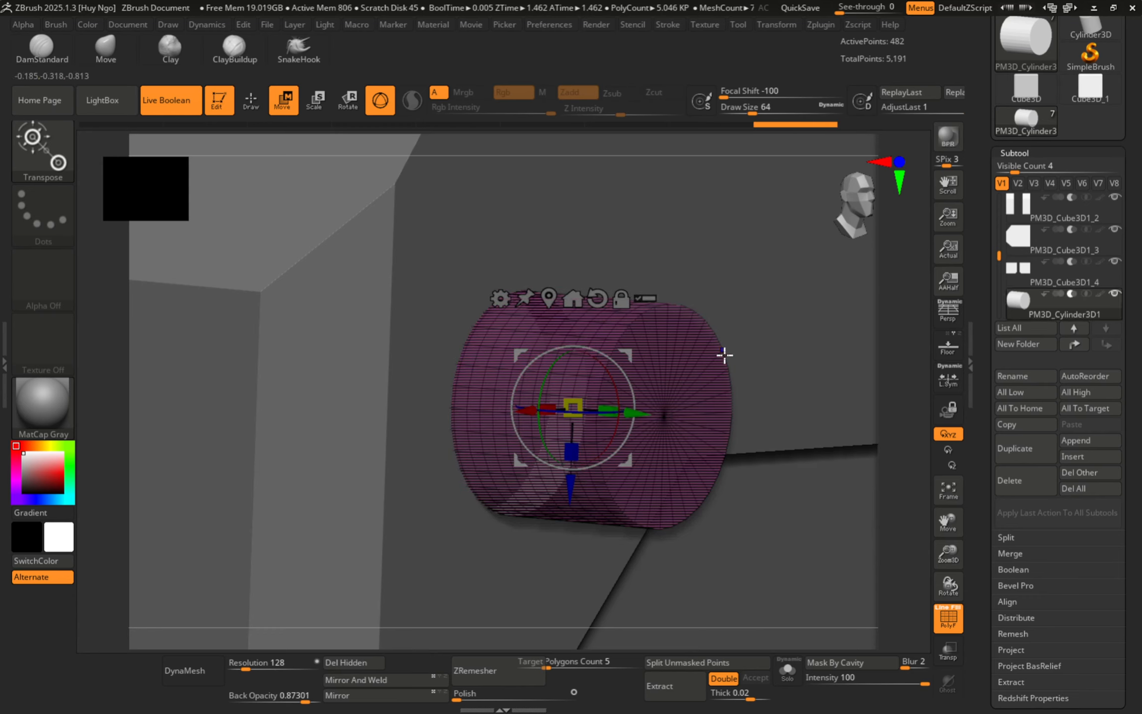
key("shift+f")
right_click_drag(721, 337, 658, 316)
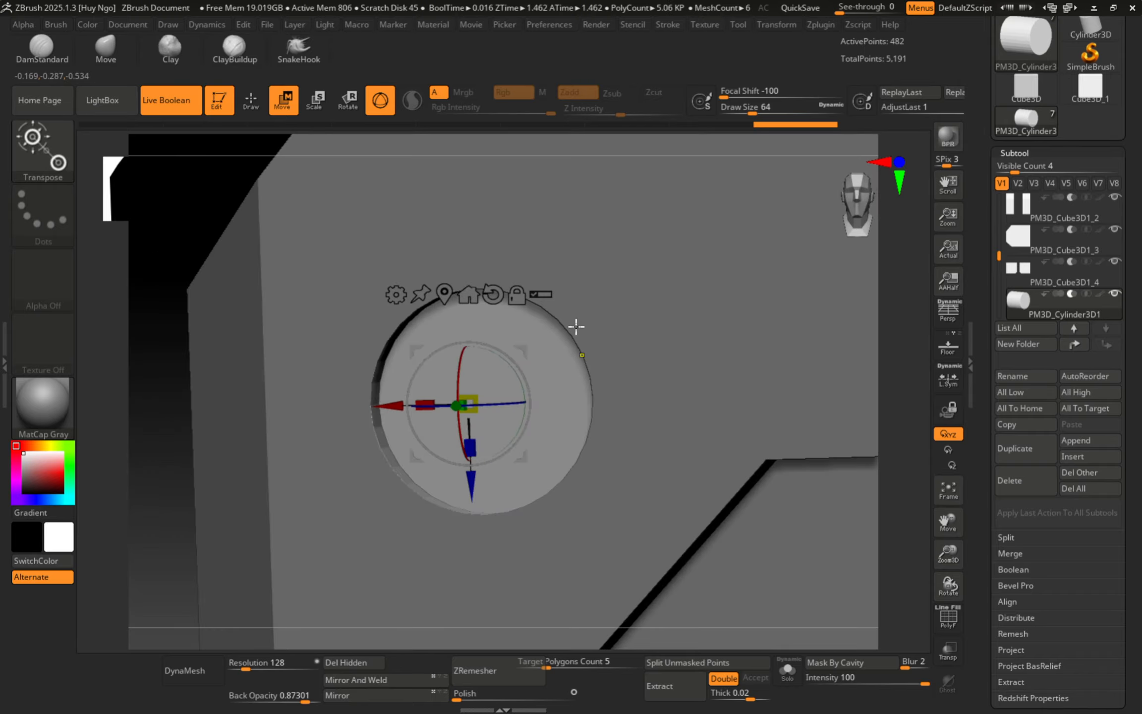
right_click_drag(575, 326, 696, 461)
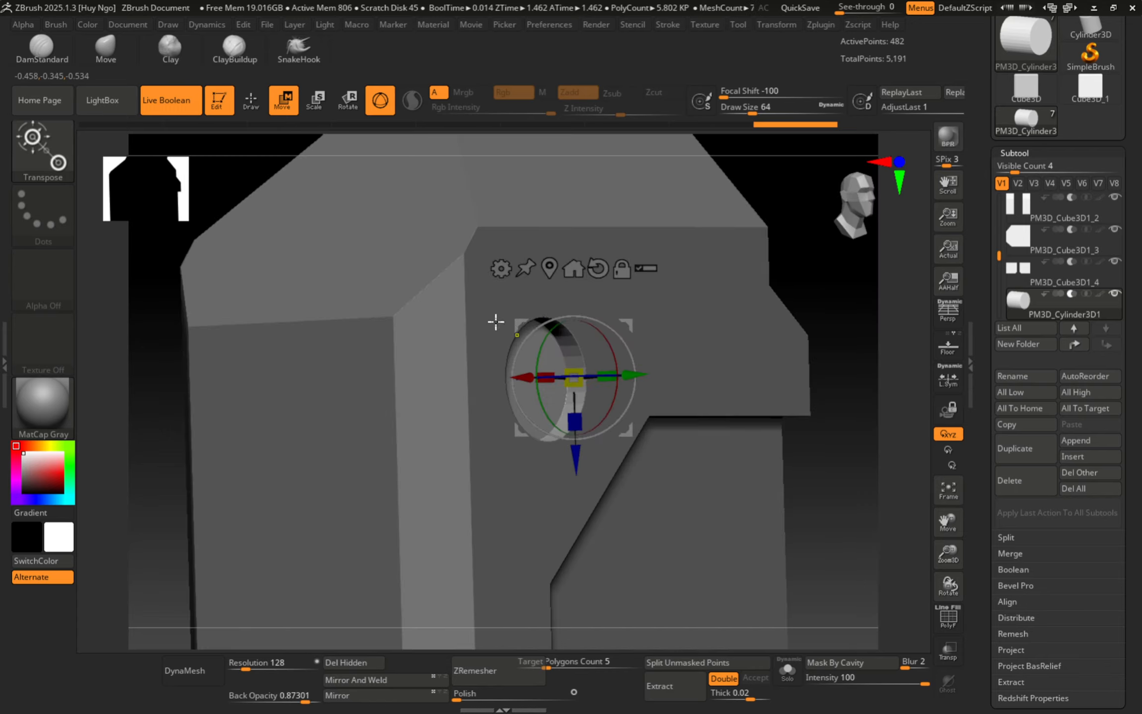
Move the cylinder fully clear of the block along its Y axis and switch it back to additive.
right_click_drag(417, 355, 521, 346, "ctrl")
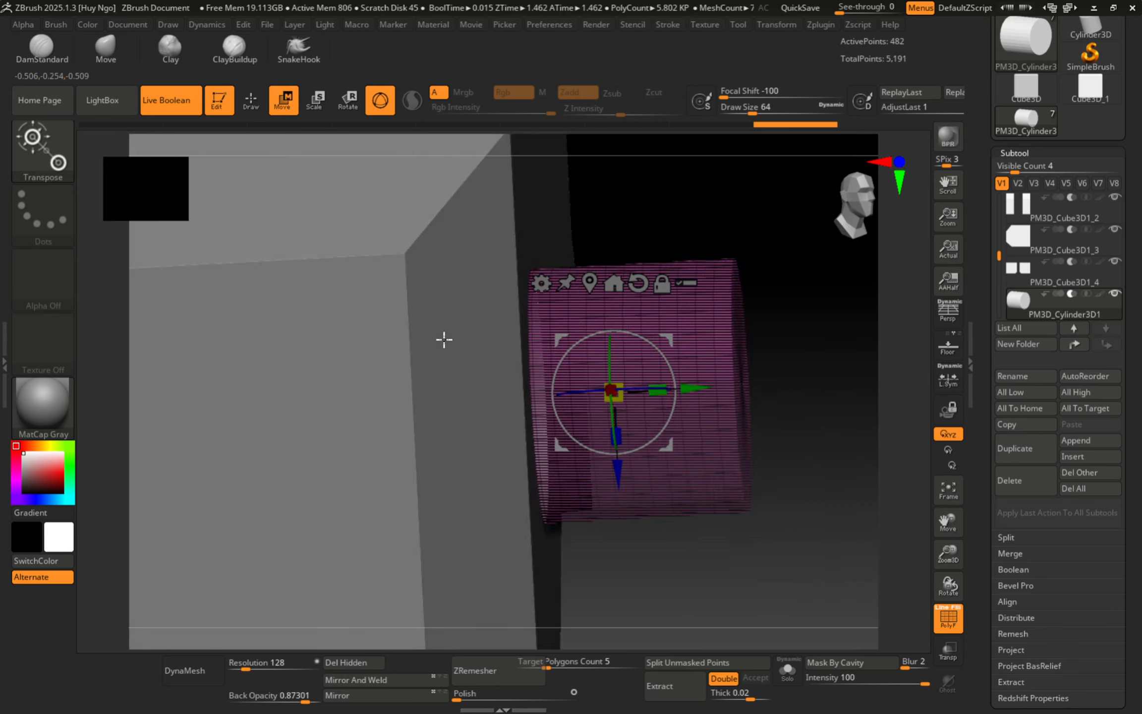
right_click_drag(444, 339, 403, 355, "shift")
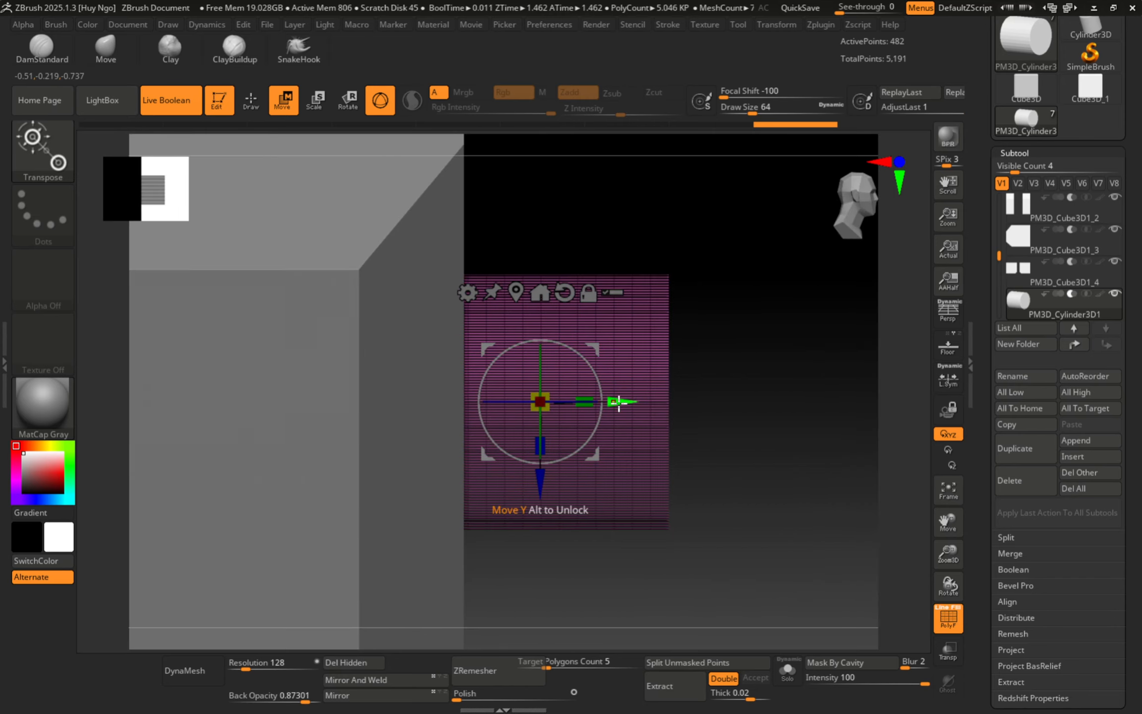
left_click_drag(619, 401, 697, 401)
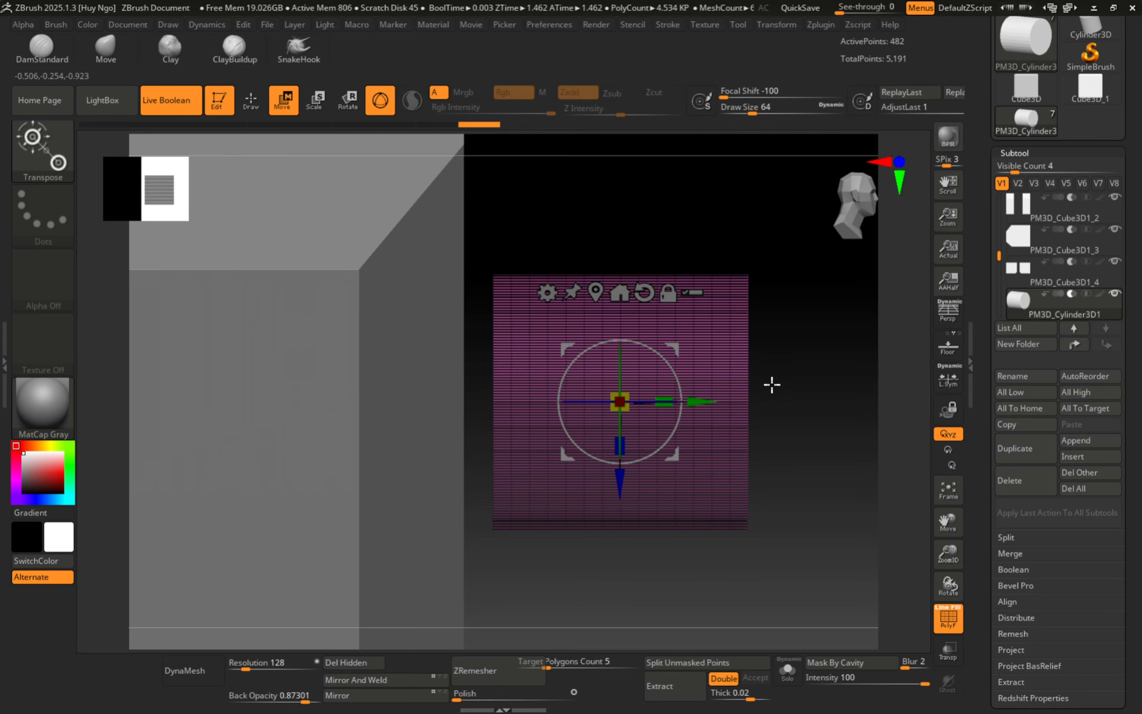
key("shift+f")
key("shift+f")
mouse_move(797, 371)
right_mouse_down()
mouse_move(579, 357)
mouse_move(588, 393)
mouse_move(558, 393)
mouse_move(660, 390)
right_mouse_up()
left_click(1057, 294)
Reduce the draw size to about 20 and switch to the ZModeler brush.
key("b")
key("c")
key("b")
key("s")
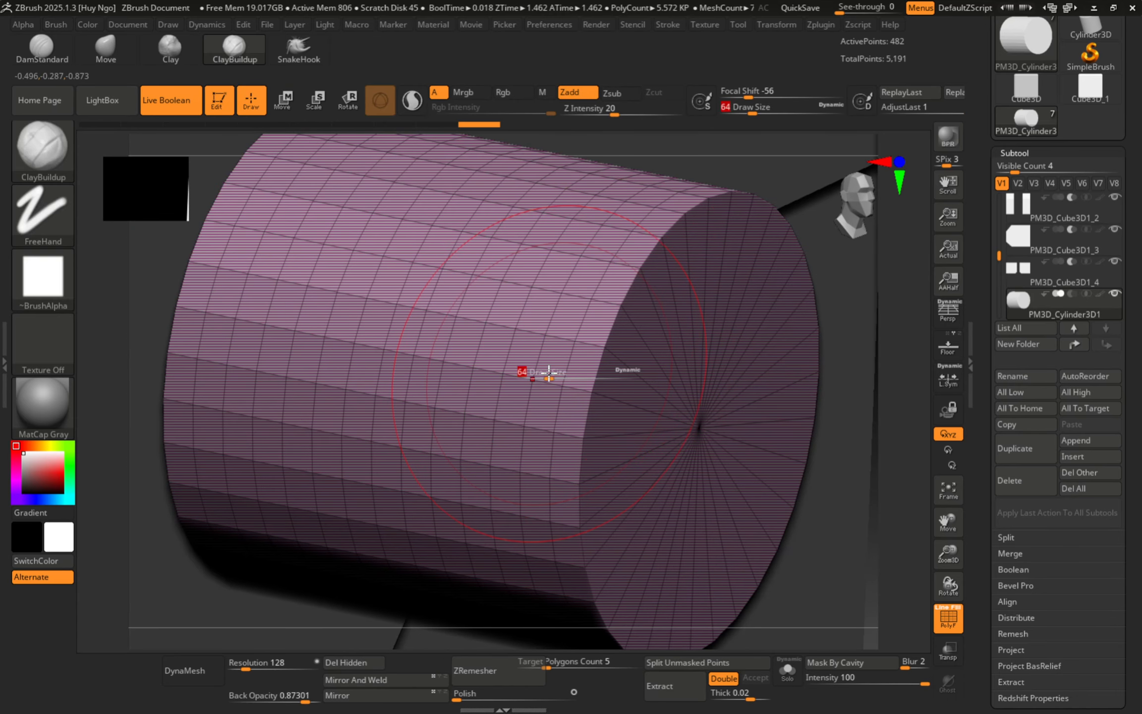
left_click_drag(549, 371, 523, 370)
key("b")
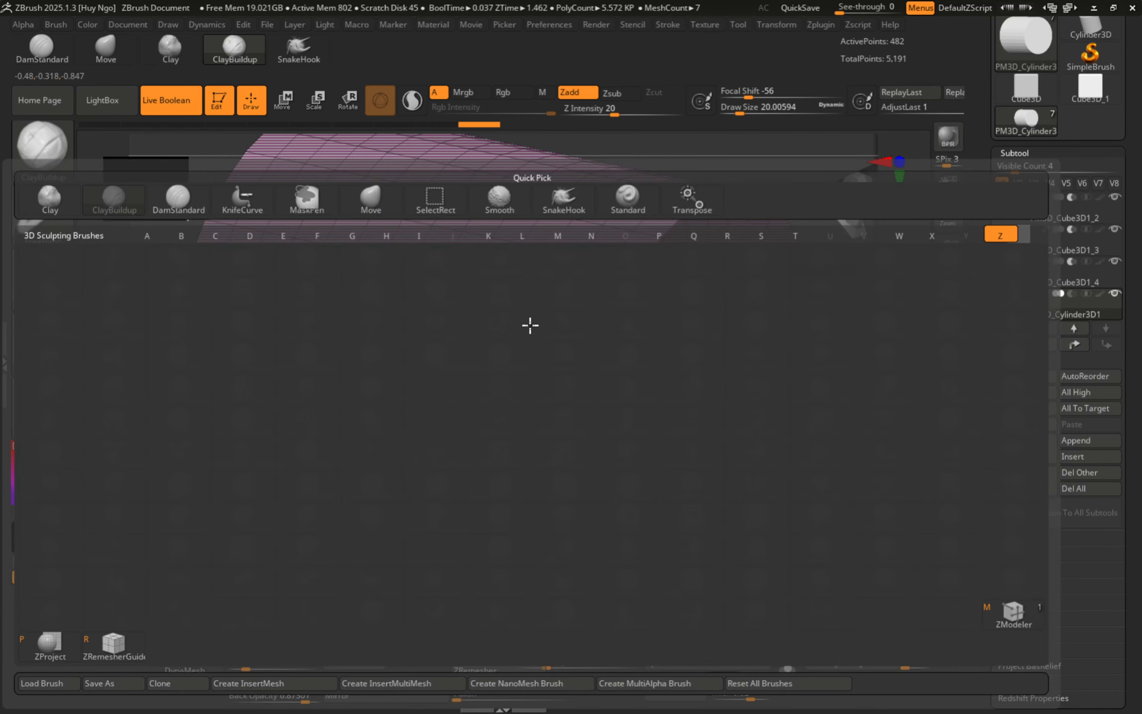
key("m")
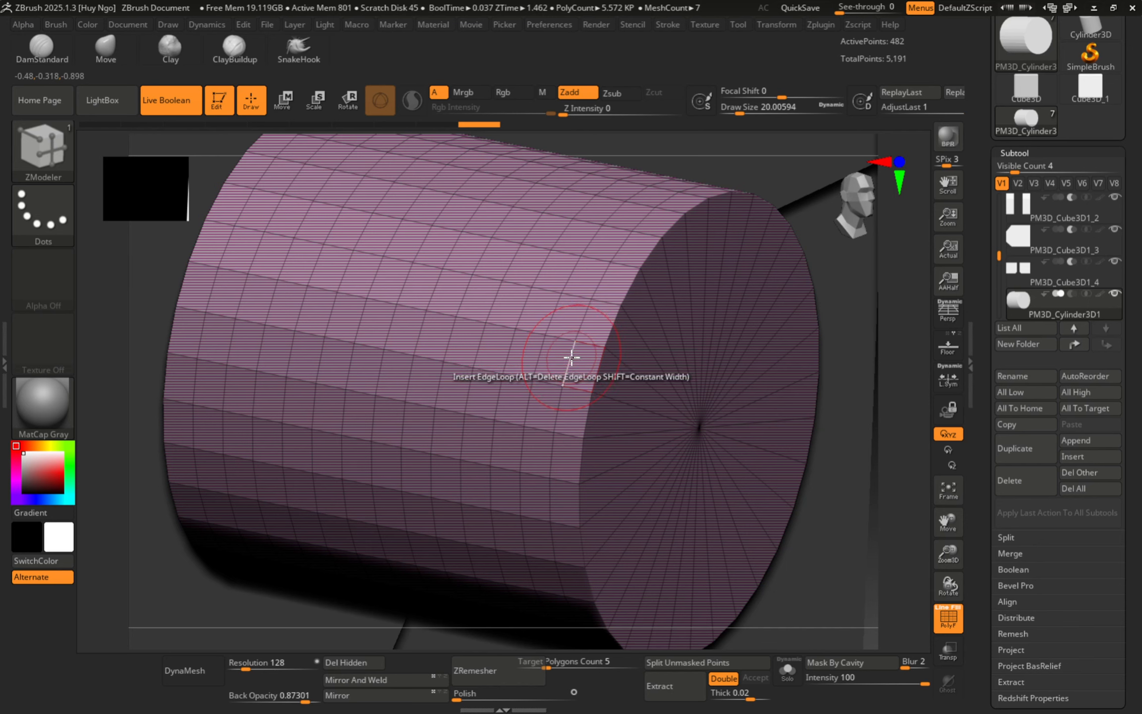
Delete all intermediate edge loops around the cylinder's side using the ZModeler Delete edge action with the EdgeLoop Complete target.
right_click(572, 357)
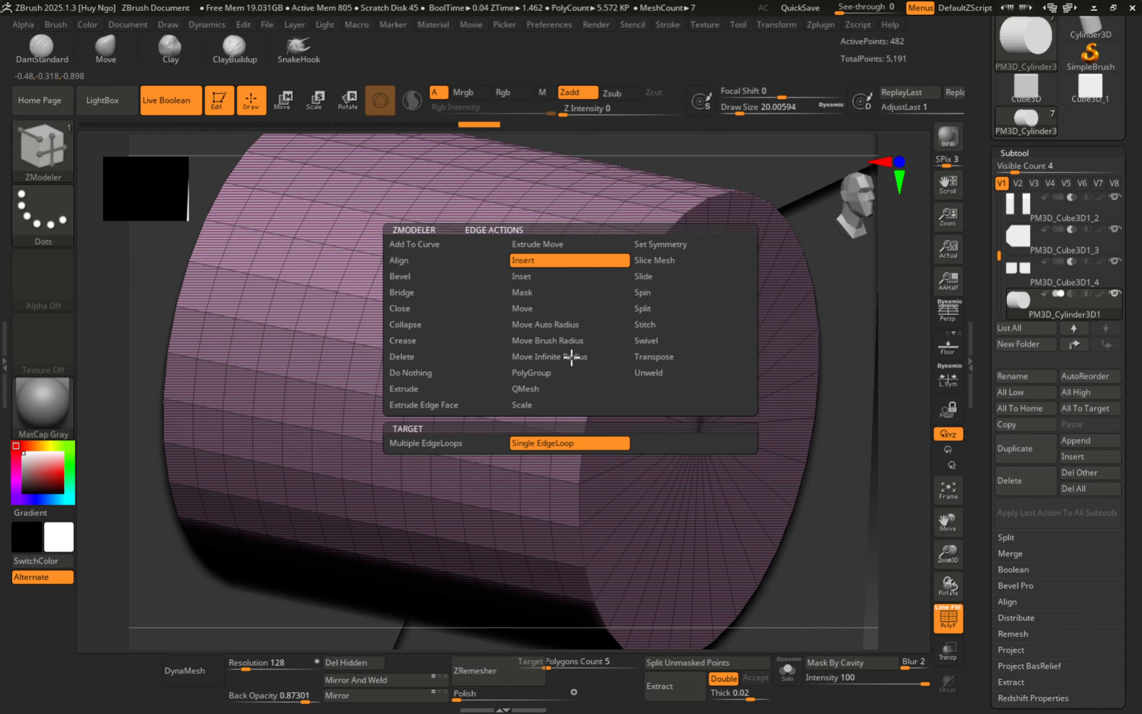
left_click(435, 358)
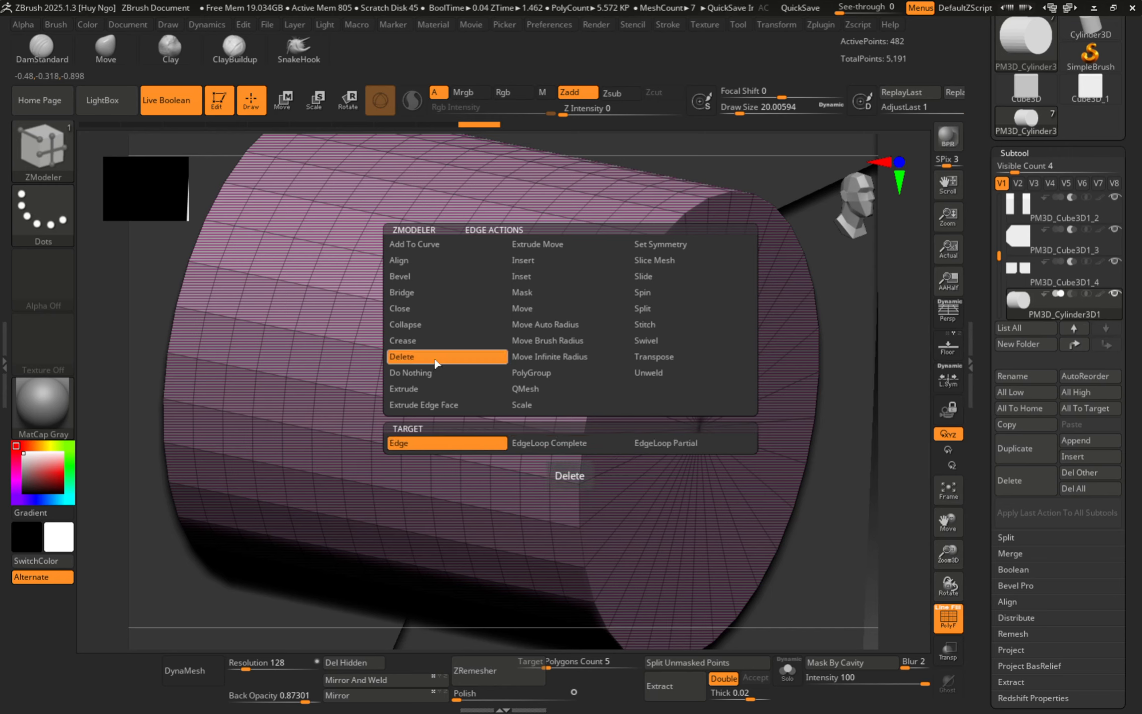
left_click(558, 444)
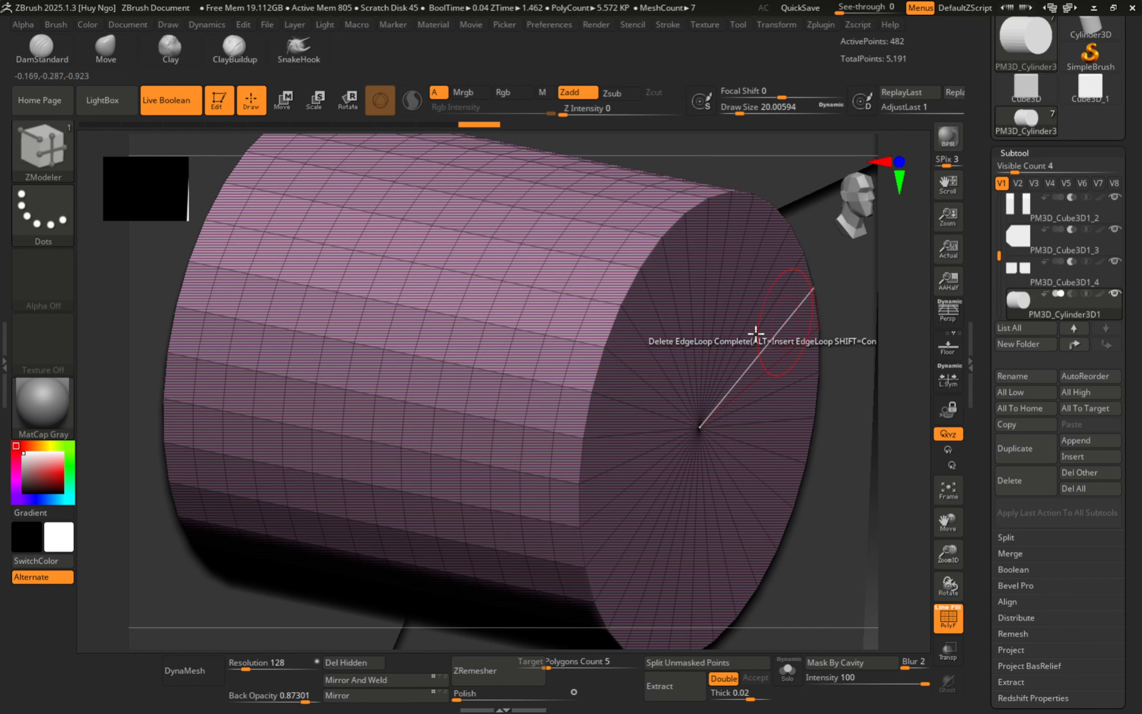
left_click(571, 370)
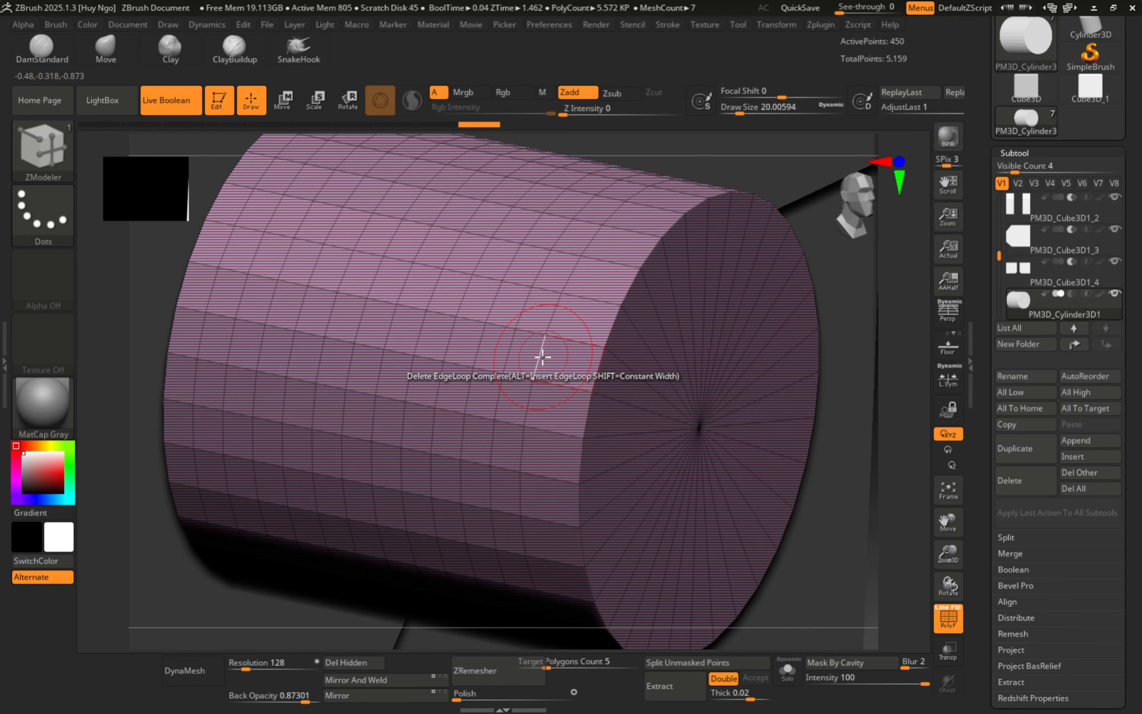
left_click(507, 350)
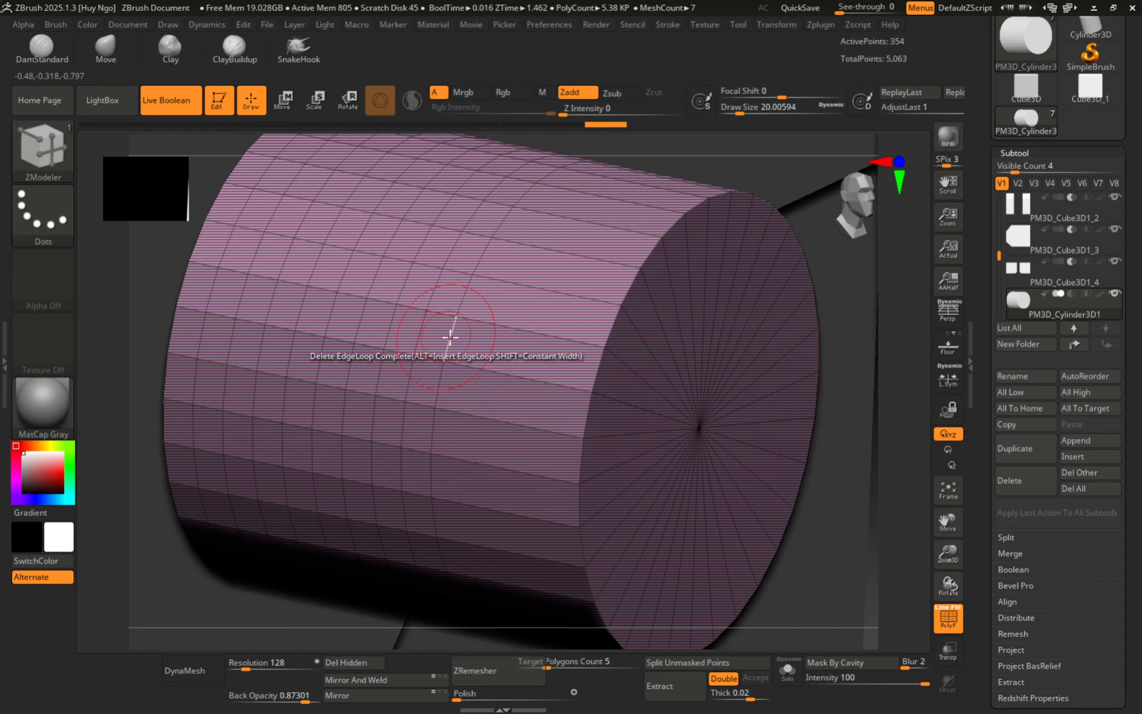
left_click(407, 332)
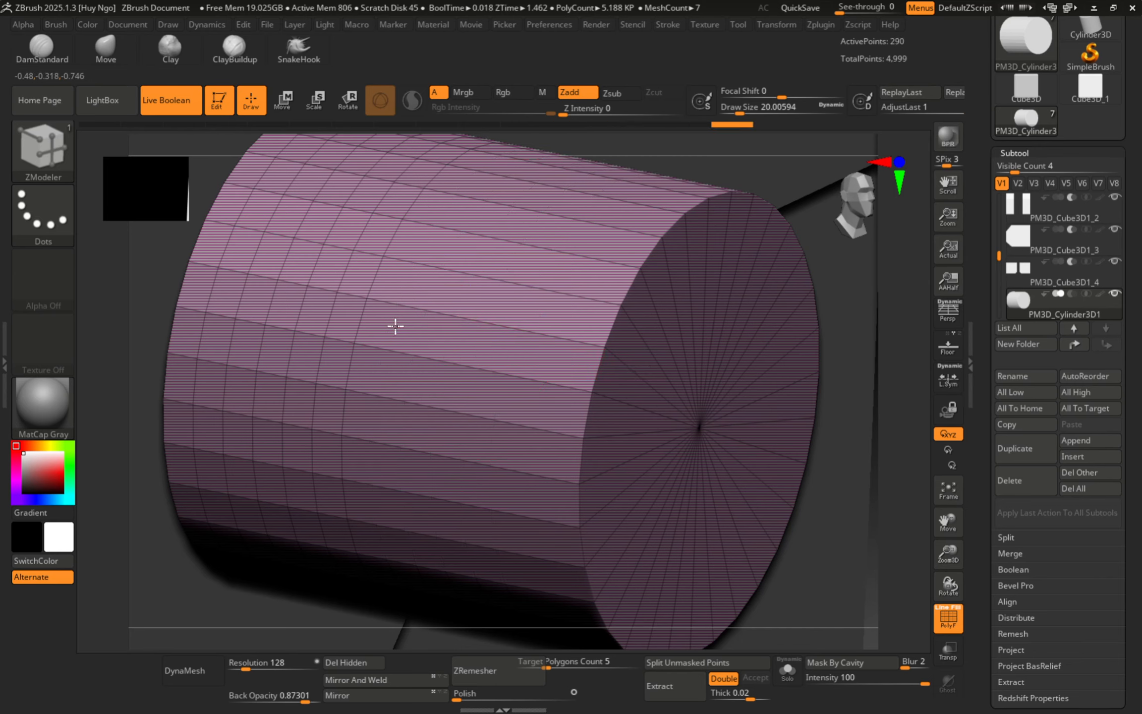
left_click(386, 329)
left_click(288, 305)
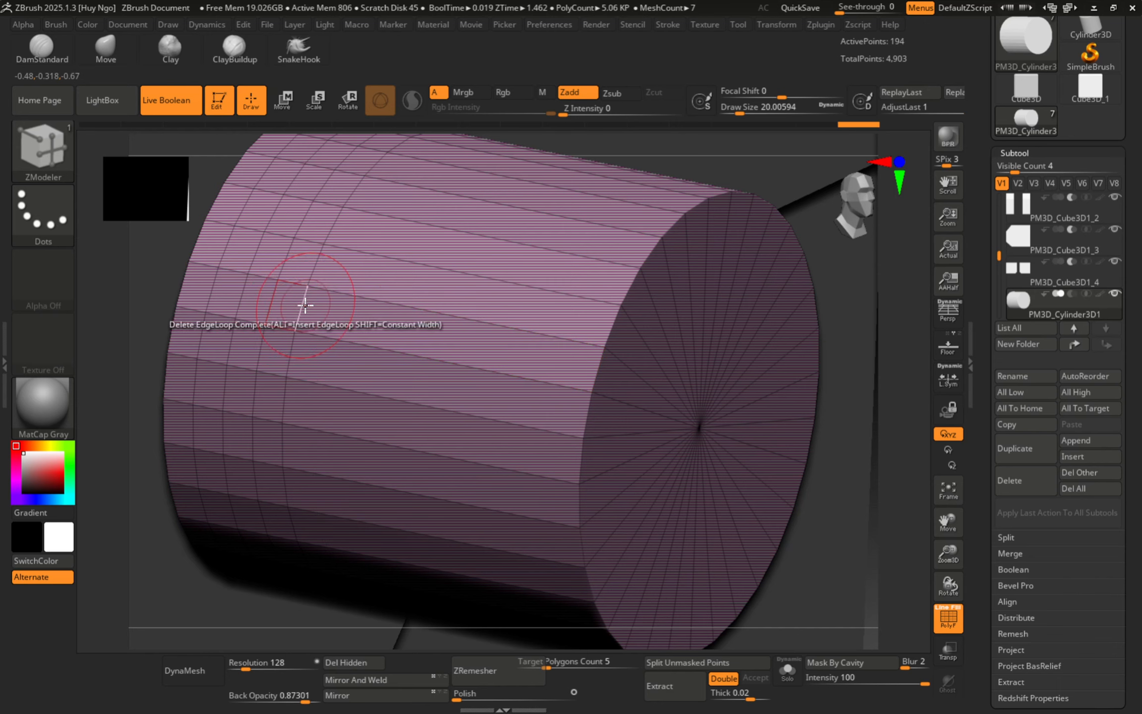
left_click(285, 300)
left_click(232, 293)
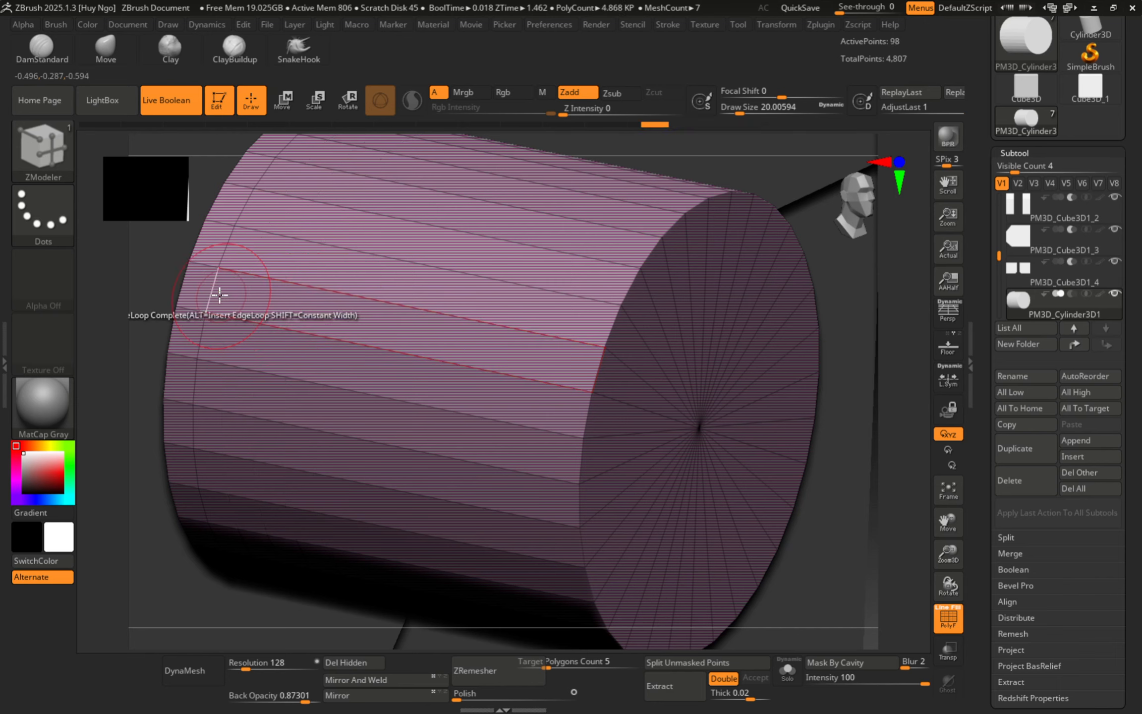
left_click(214, 291)
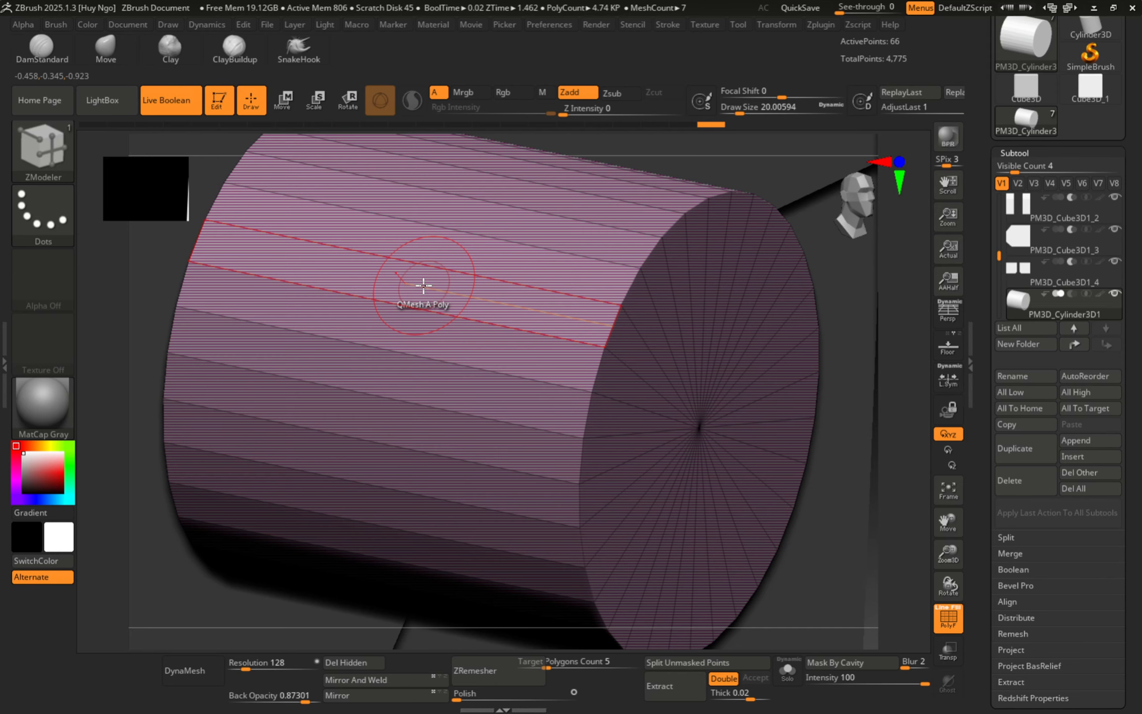
Extrude one of the cylinder's long side polygons outward using the ZModeler polygon action QMesh with the A Single Poly target.
key("space")
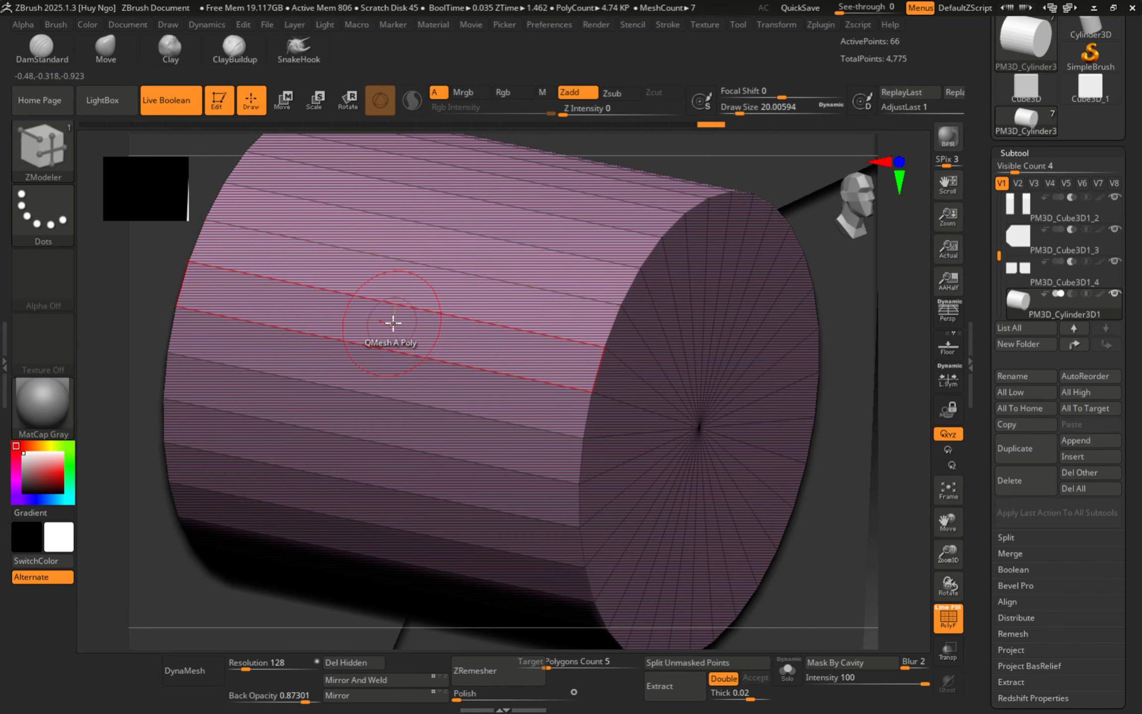
mouse_move(390, 323)
right_mouse_down("alt")
mouse_move(429, 354)
mouse_move(500, 347)
right_mouse_up("alt")
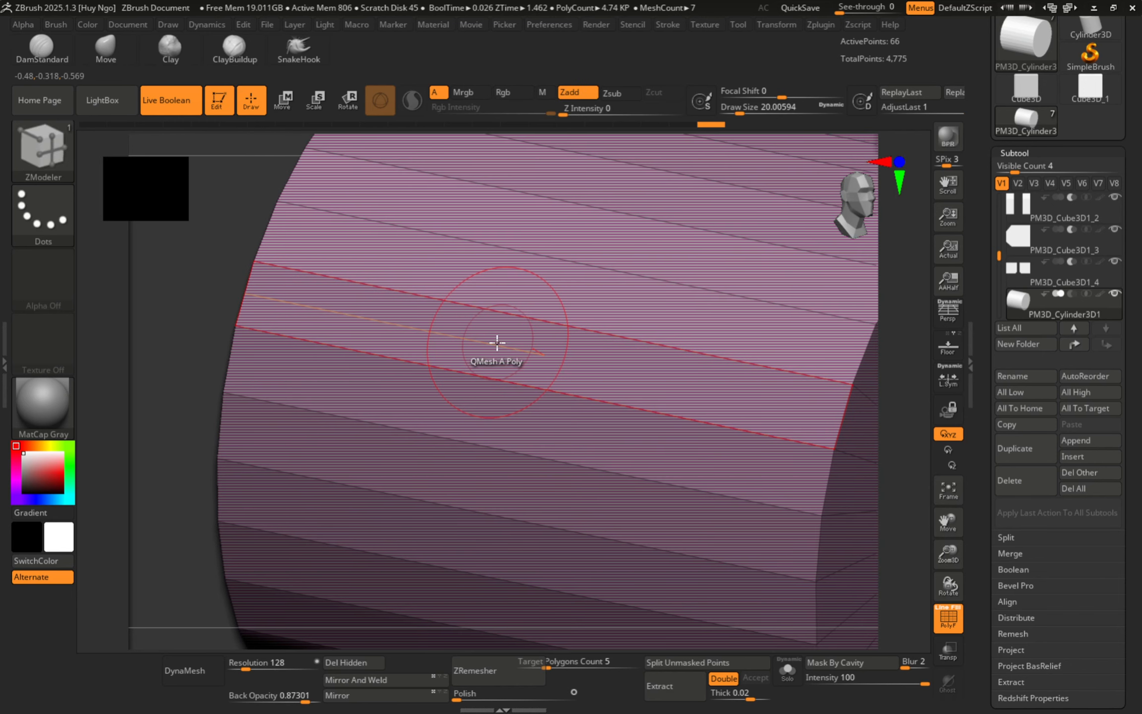
key("space")
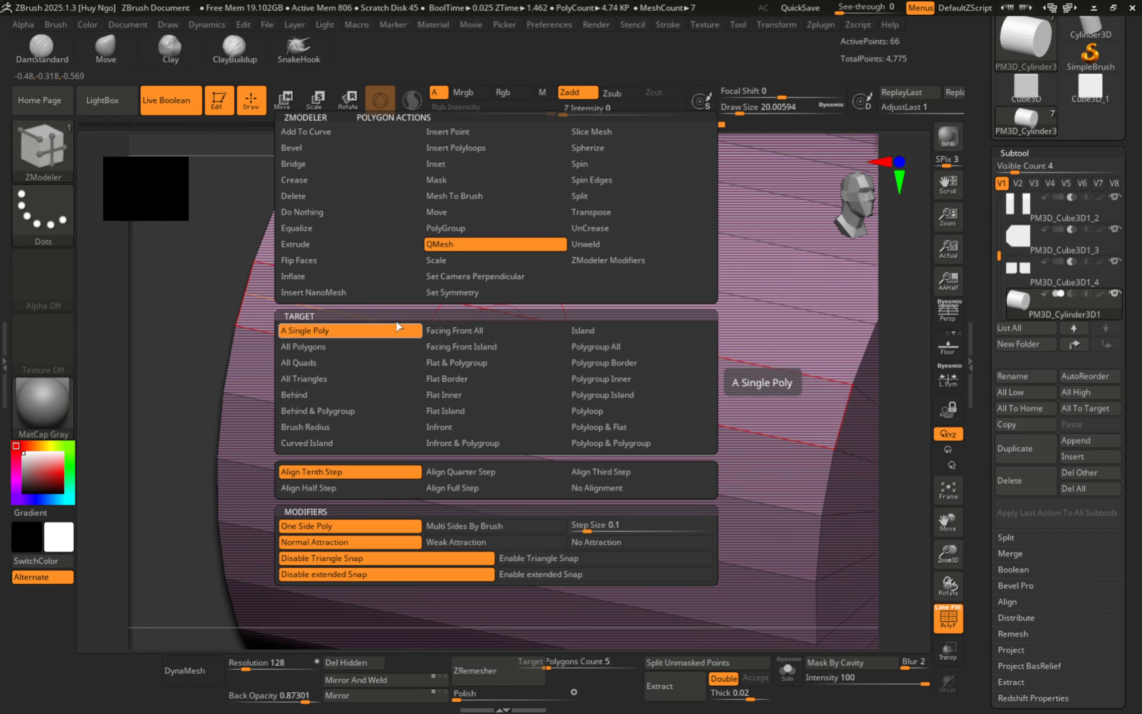
key("space")
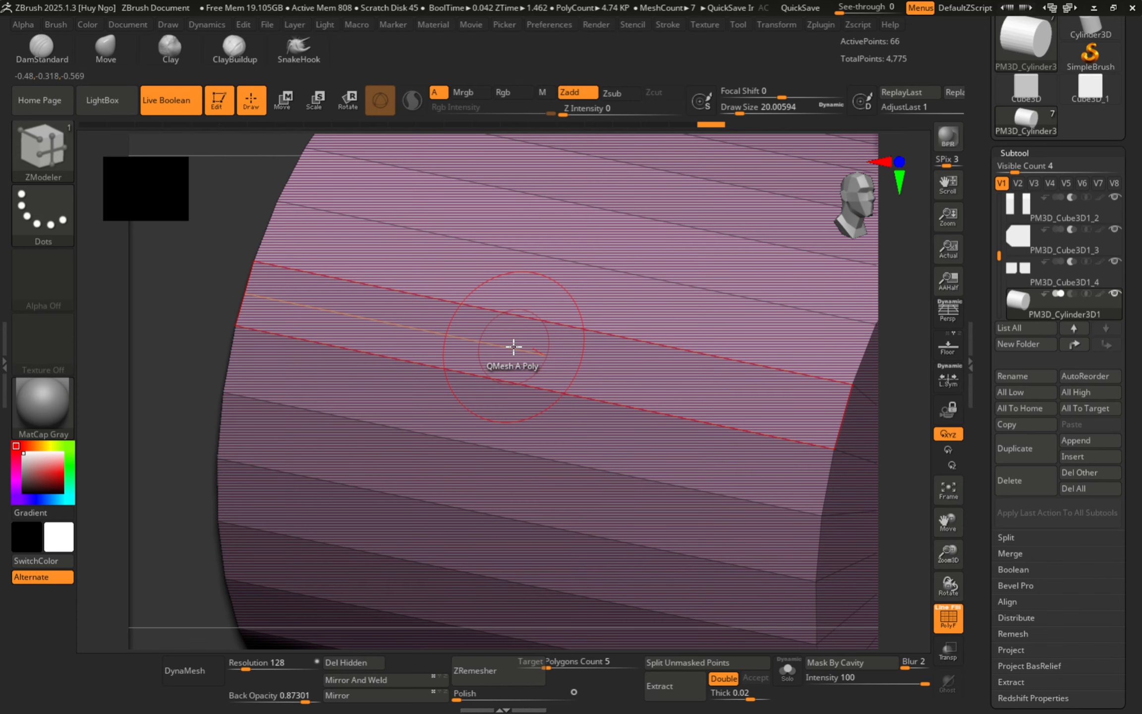
left_click_drag(513, 347, 360, 322)
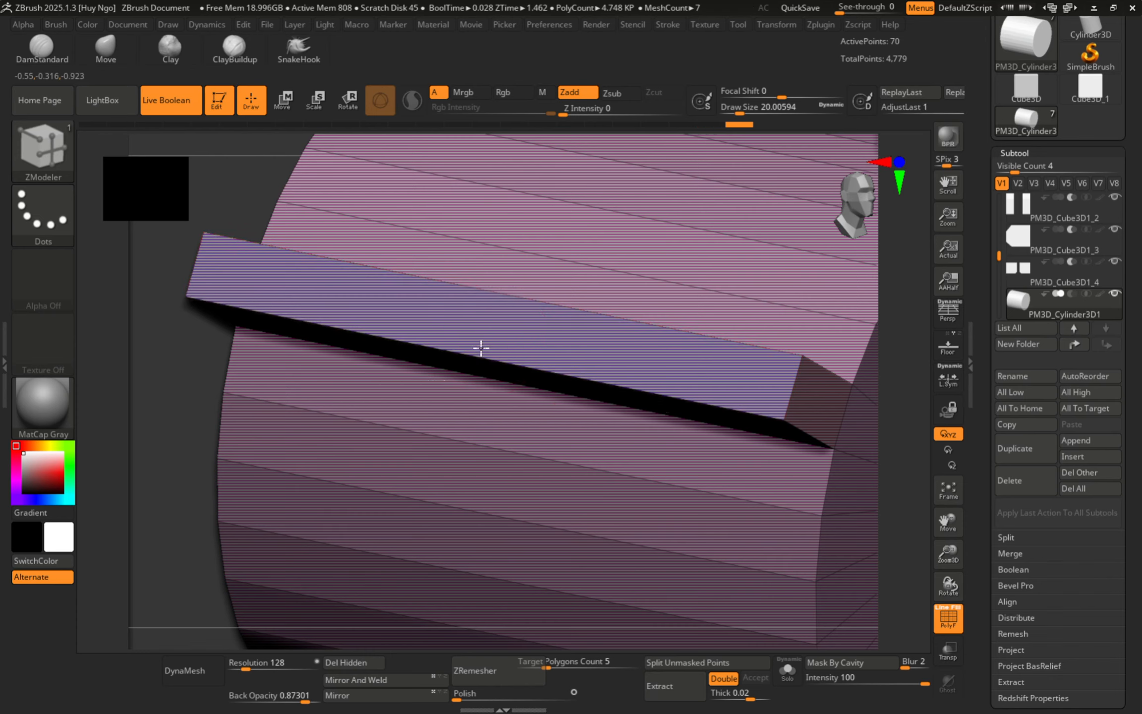
Try extruding single long side polygons of the cylinder outward with QMesh, undoing each extrusion.
right_click_drag(481, 347, 470, 345)
mouse_move(339, 441)
right_mouse_down("ctrl")
mouse_move(460, 416)
mouse_move(531, 446)
mouse_move(497, 446)
mouse_move(526, 448)
right_mouse_up("ctrl")
mouse_move(380, 372)
right_mouse_down()
mouse_move(499, 382)
mouse_move(382, 377)
mouse_move(433, 398)
mouse_move(551, 366)
mouse_move(446, 439)
mouse_move(545, 421)
mouse_move(530, 406)
right_mouse_up()
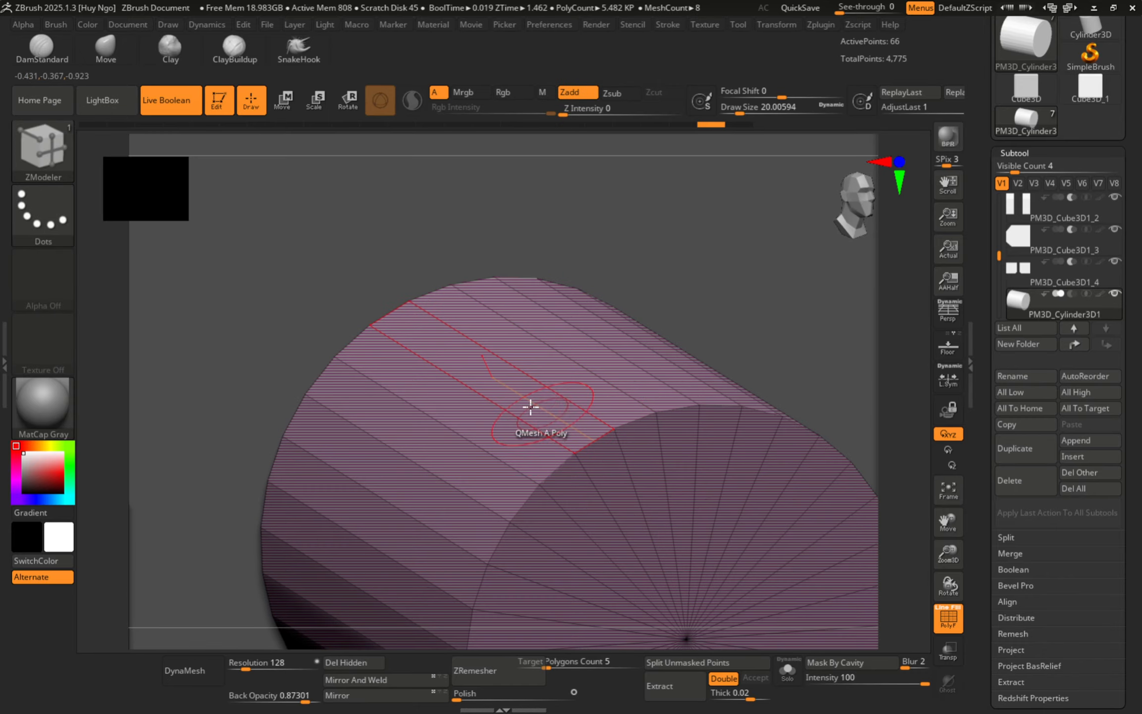
left_click_drag(515, 392, 381, 192)
right_click_drag(579, 347, 533, 355, "ctrl")
key("ctrl+z")
right_click_drag(376, 366, 436, 377)
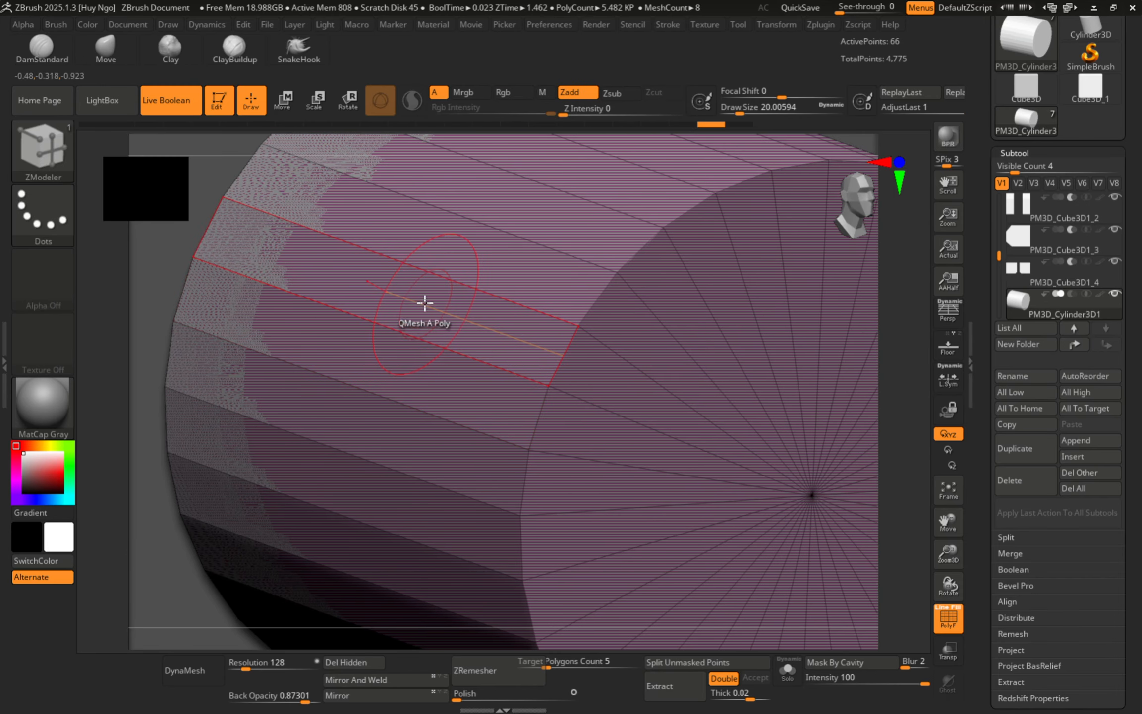
key("space")
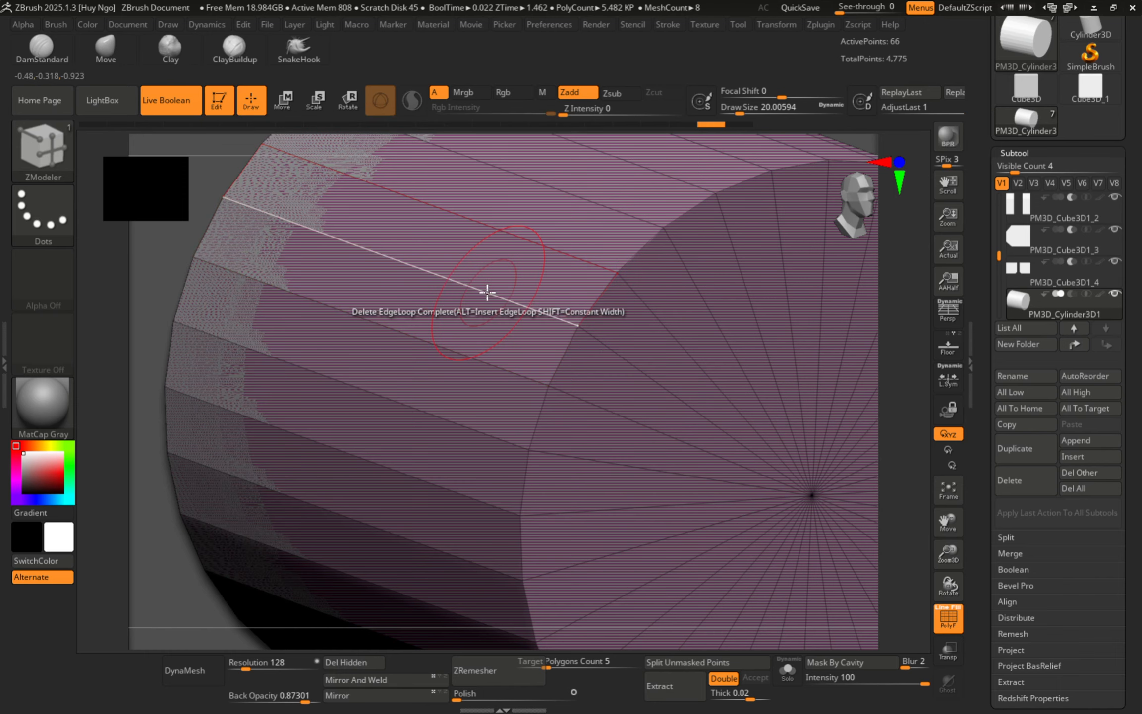
left_click_drag(408, 300, 255, 198)
right_click_drag(585, 339, 535, 321, "ctrl")
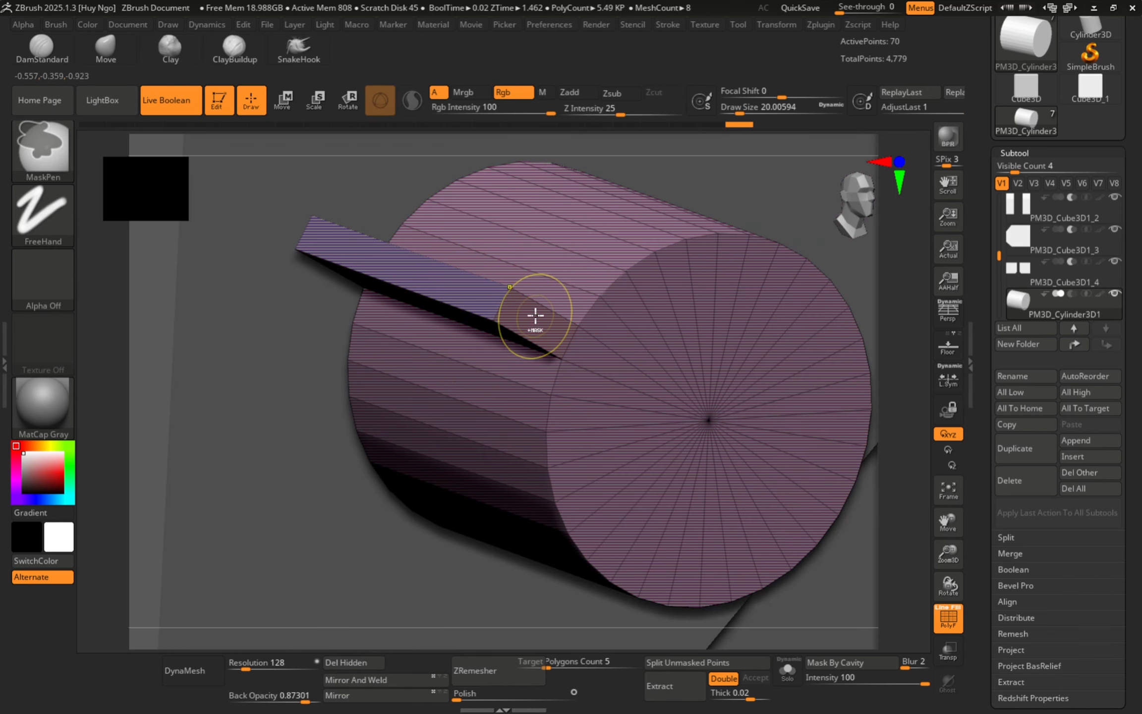
key("ctrl+z")
Try QMesh with the All Polygons target on the cylinder, and set the target back to A Single Poly.
key("space")
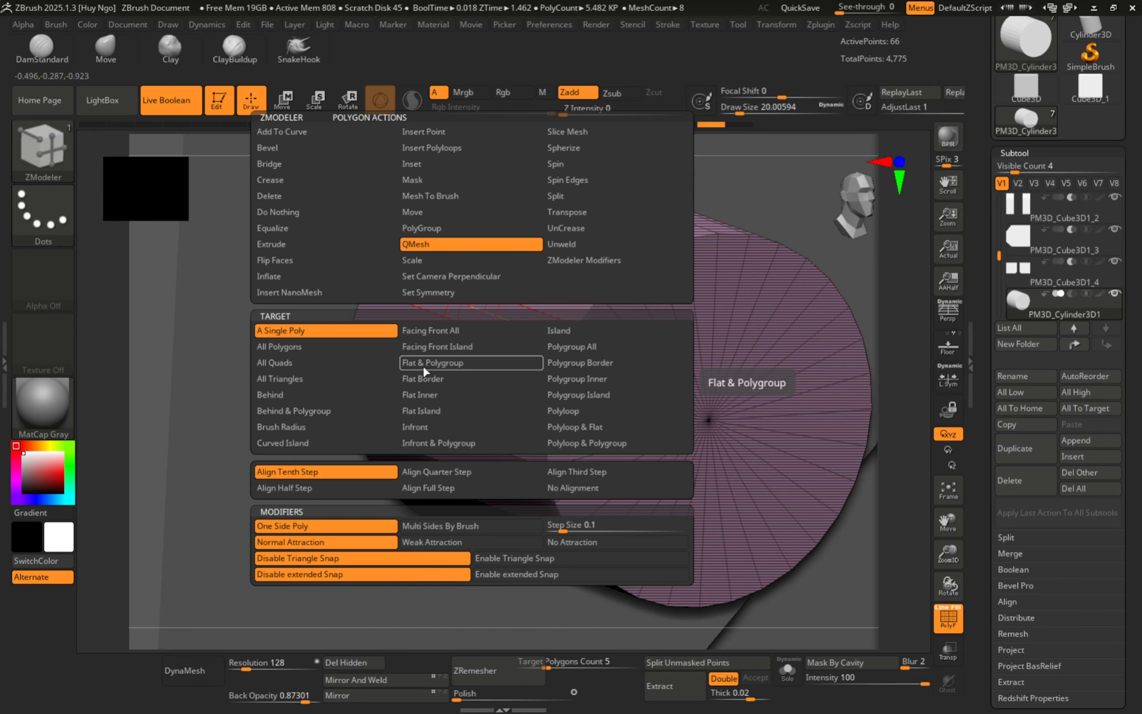
left_click(310, 348)
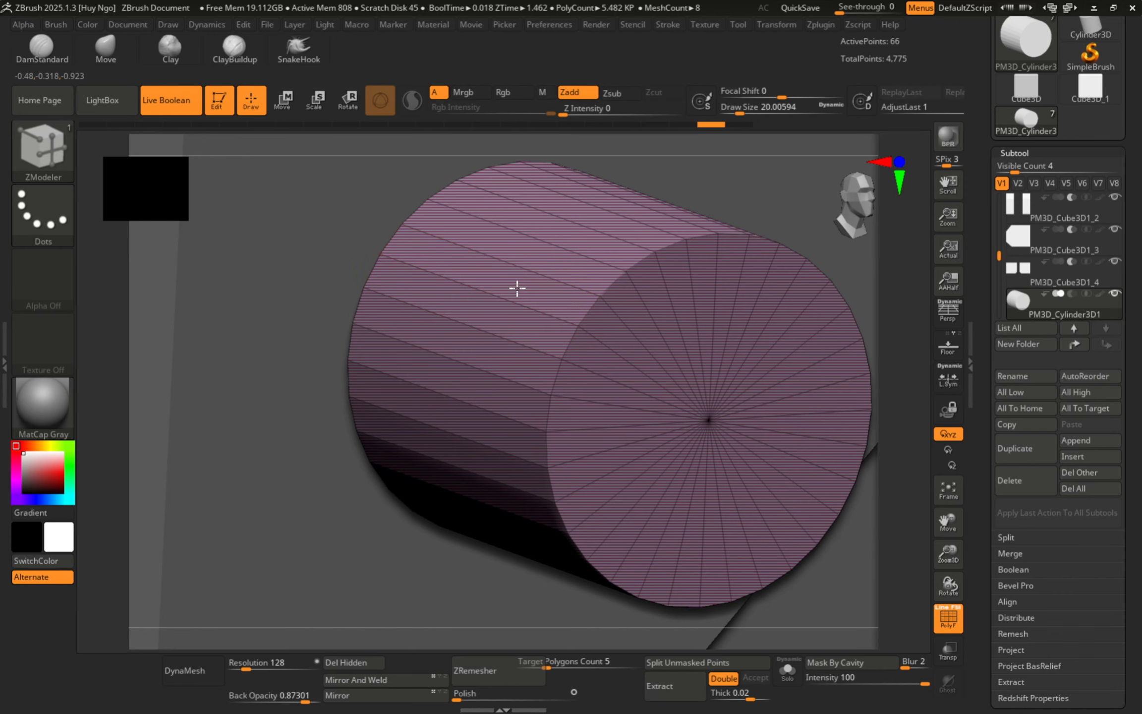
left_click_drag(517, 288, 461, 332)
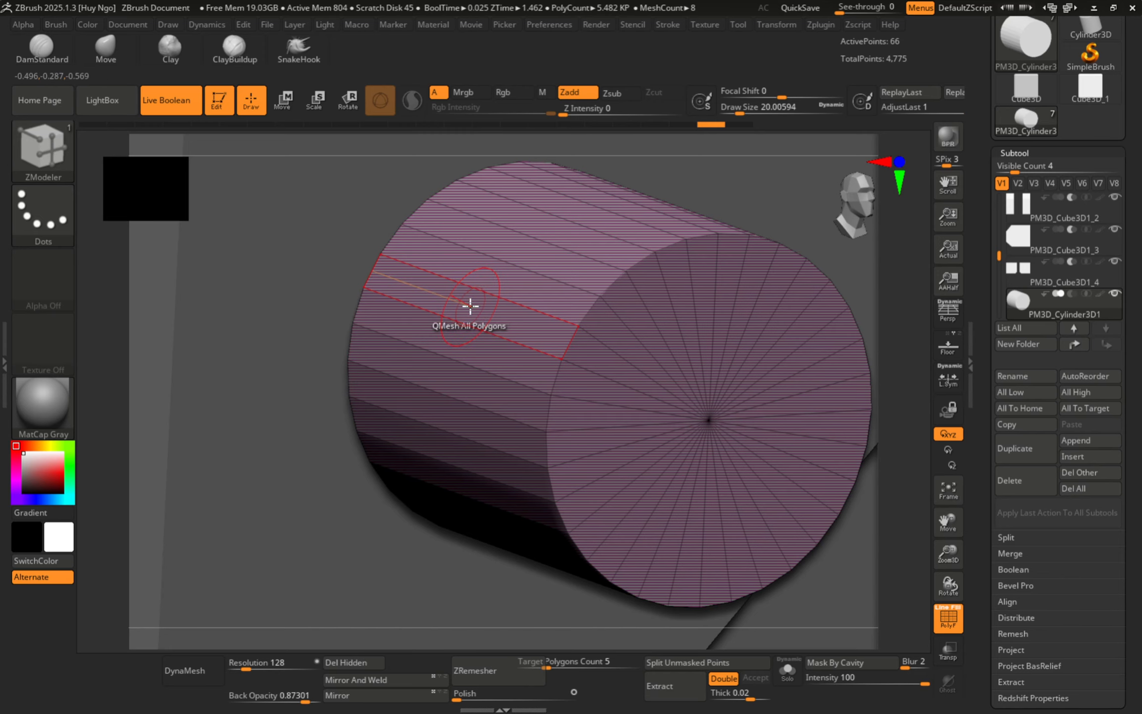
key("space")
left_click(275, 334)
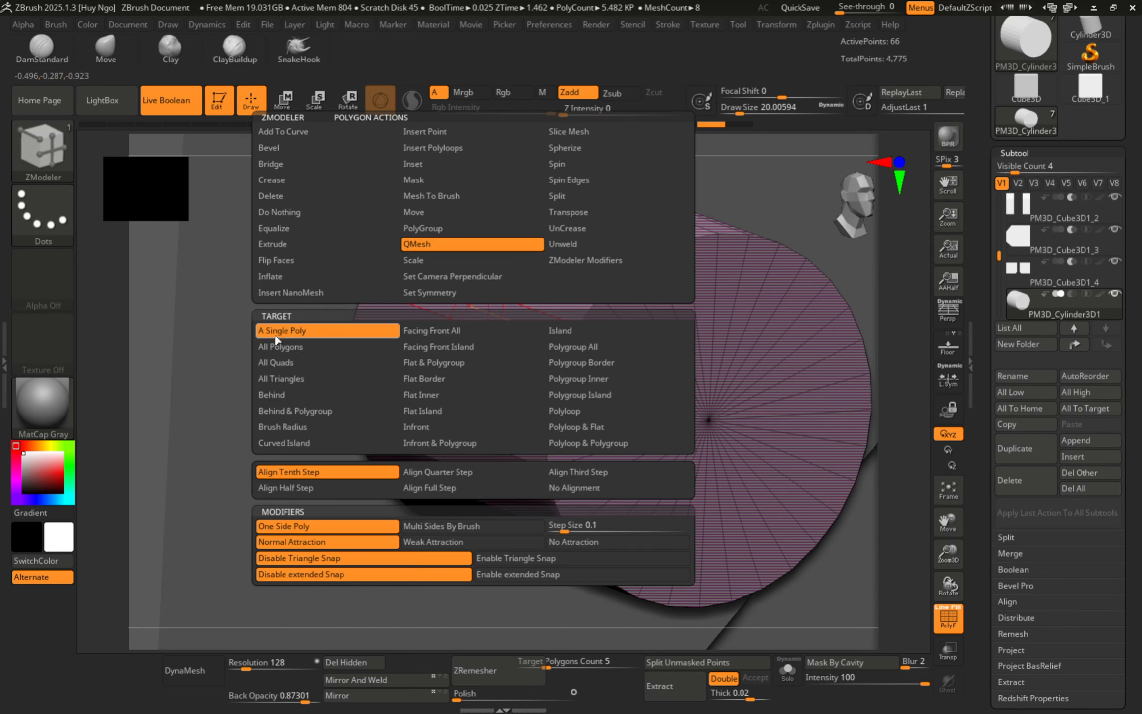
Extrude a run of adjacent side polygons outward to a matching height using QMesh with the A Single Poly target.
left_click_drag(458, 298, 412, 265)
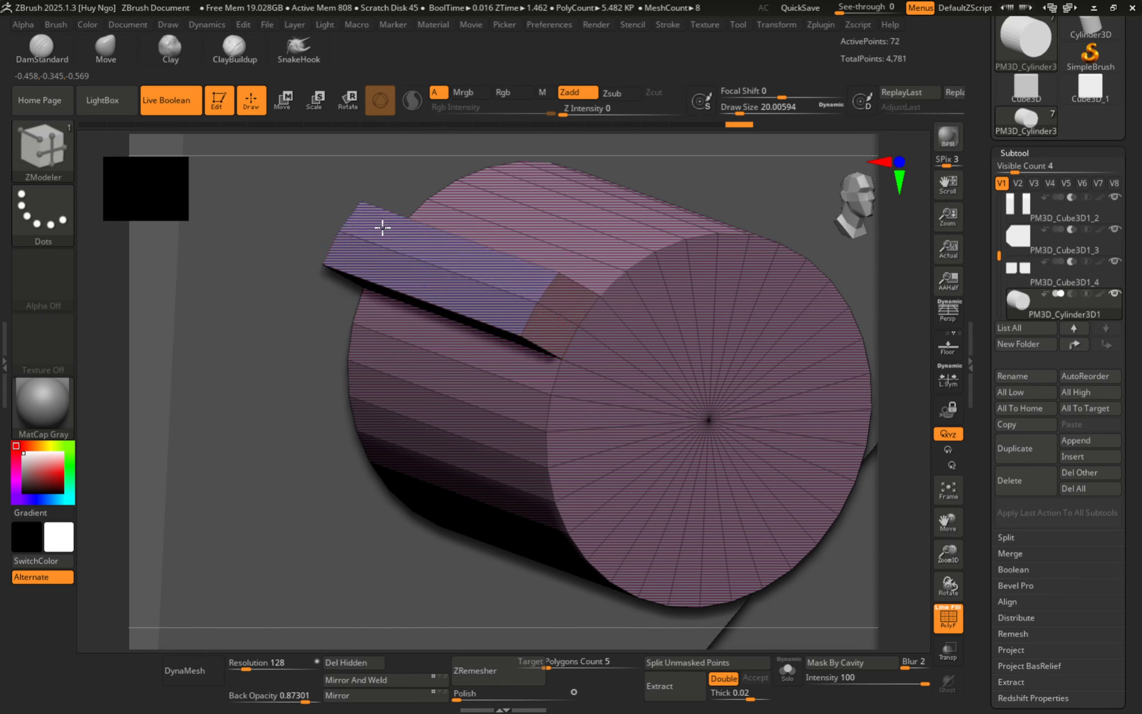
left_click(372, 223)
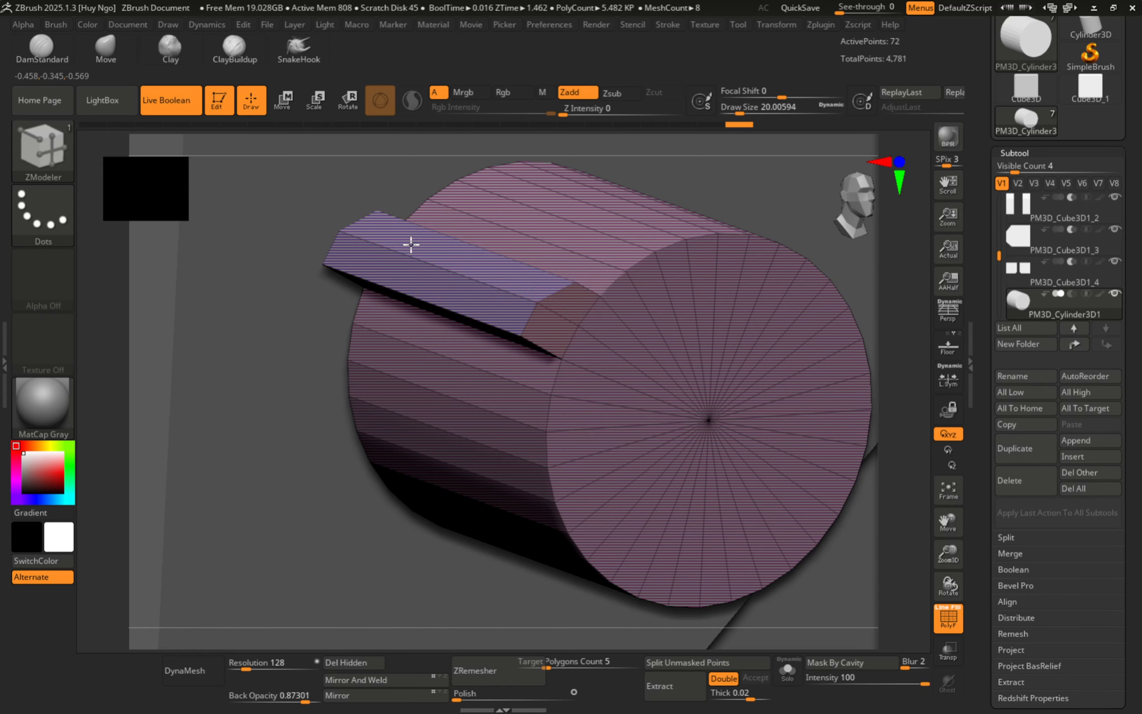
left_click(361, 215)
right_click_drag(491, 238, 512, 283)
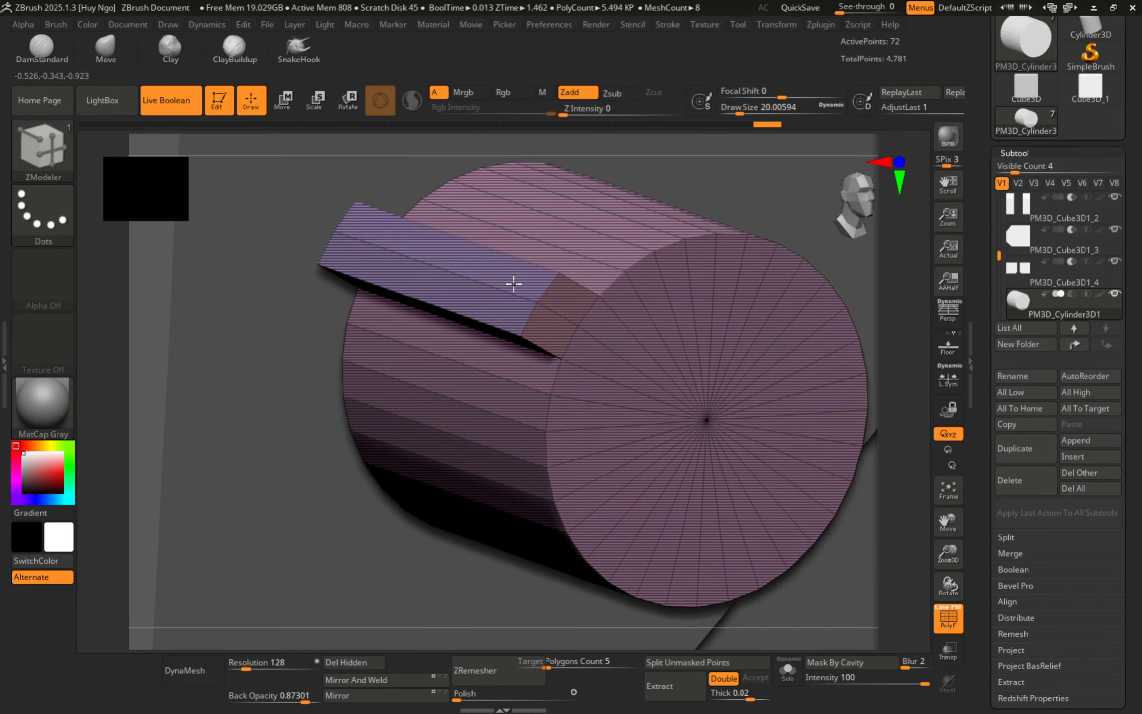
right_click_drag(545, 188, 435, 248)
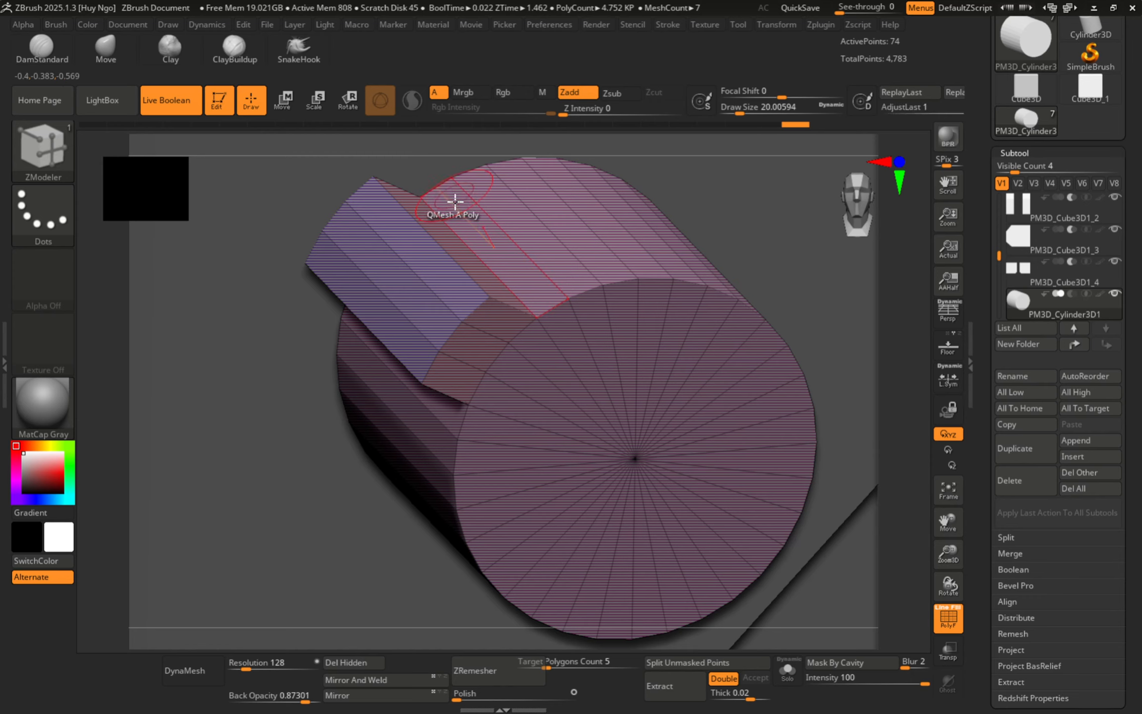
left_click_drag(505, 215, 387, 154)
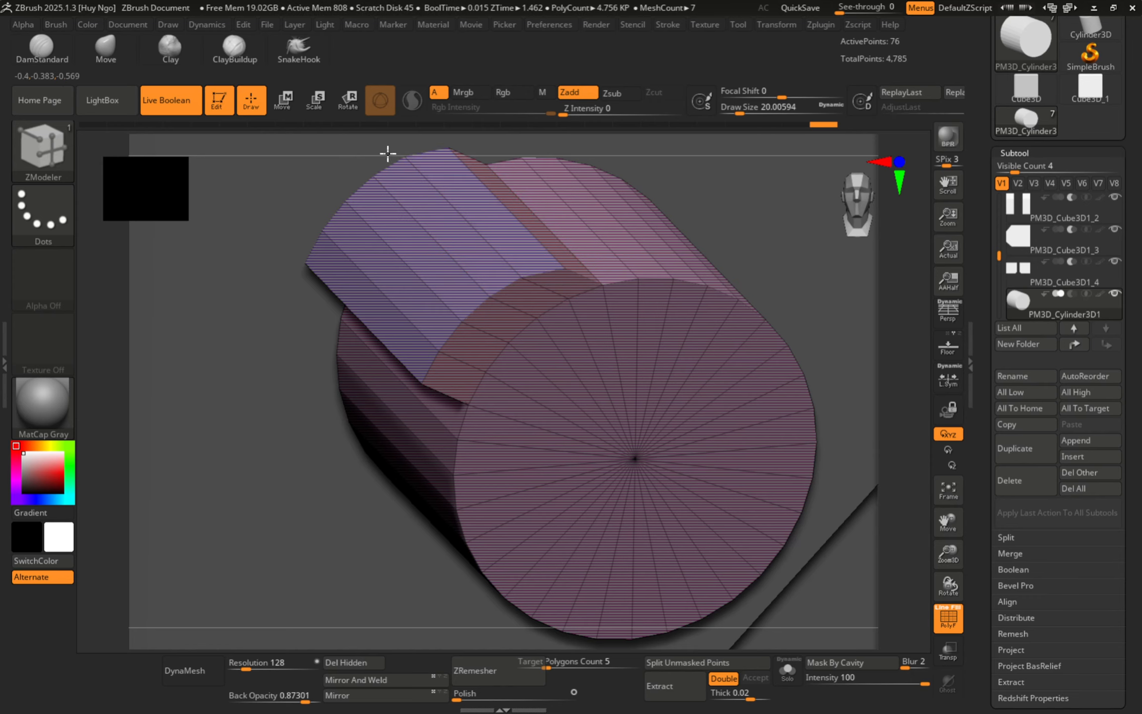
right_click_drag(548, 285, 443, 276)
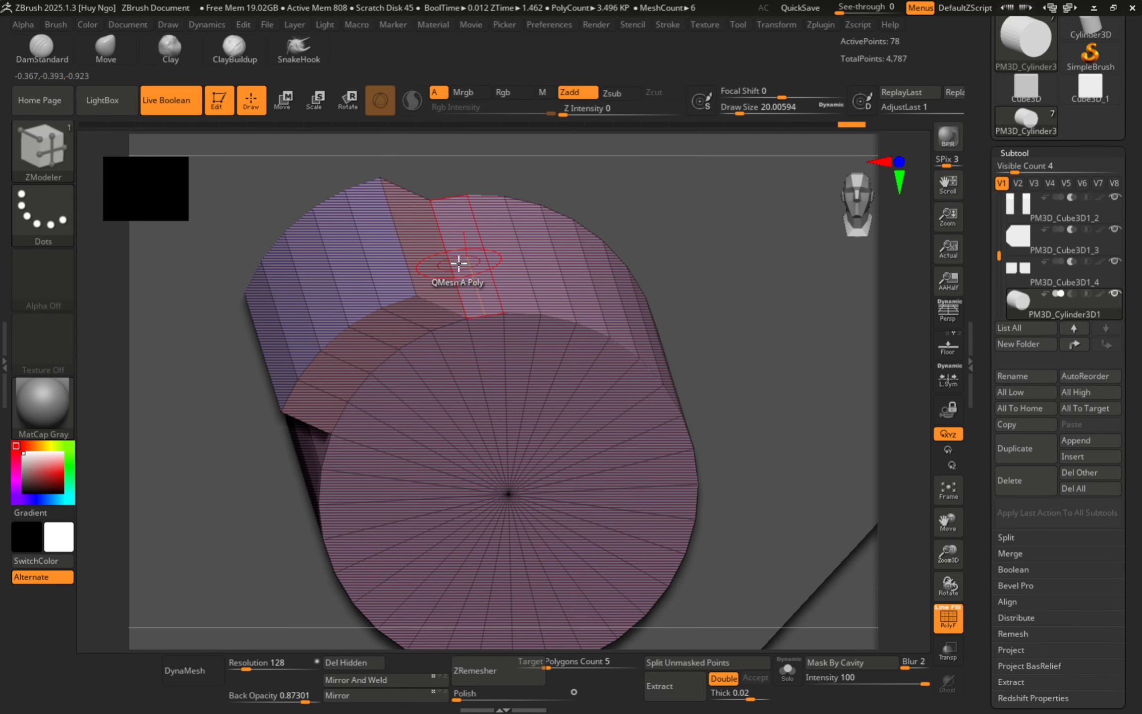
left_click_drag(448, 157, 422, 121)
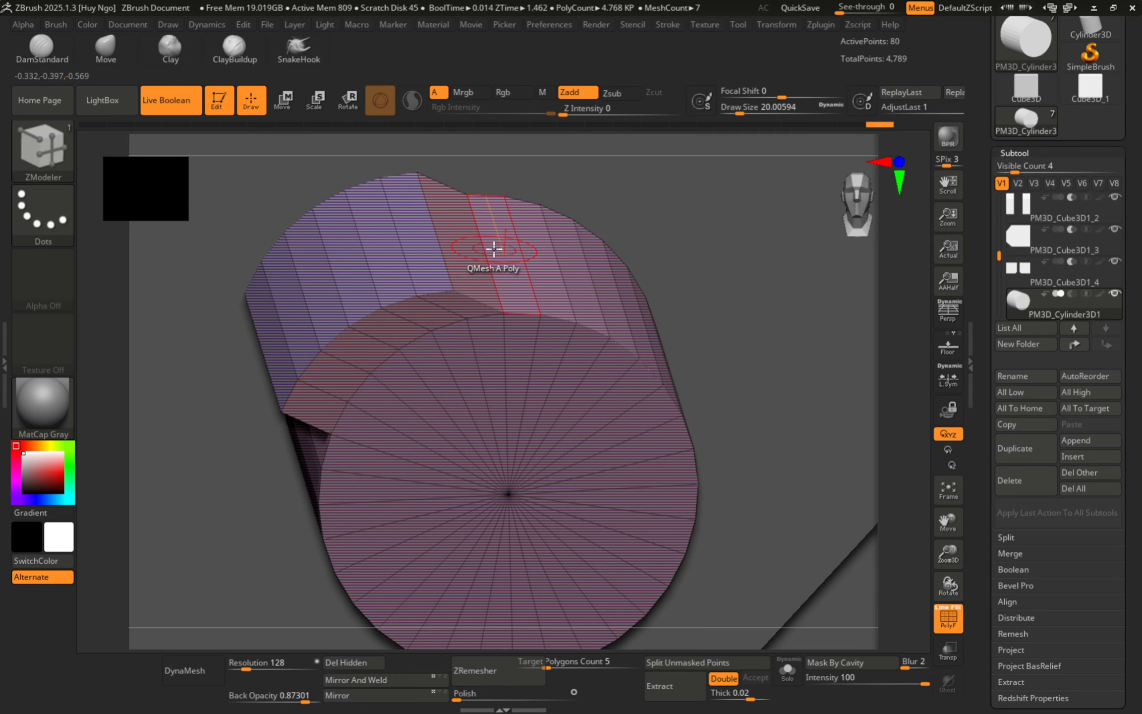
Try extruding the next side polygons beside the raised section to different heights with QMesh.
left_click_drag(494, 249, 458, 165)
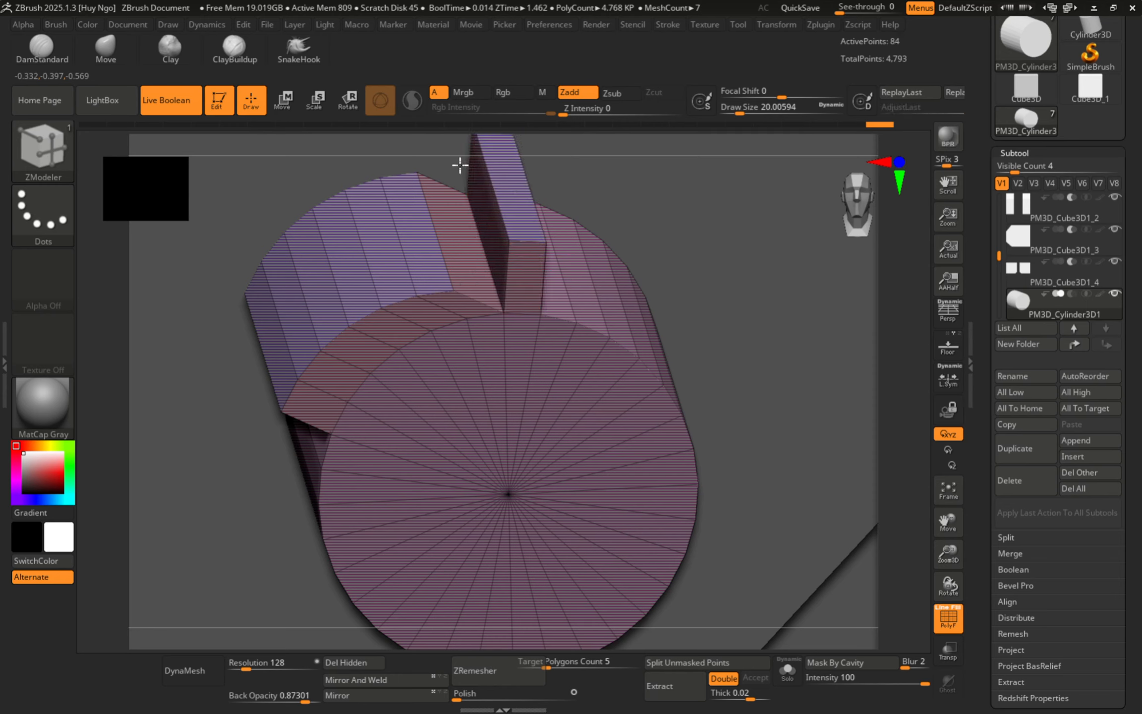
key("ctrl+z")
left_click_drag(449, 245, 513, 166)
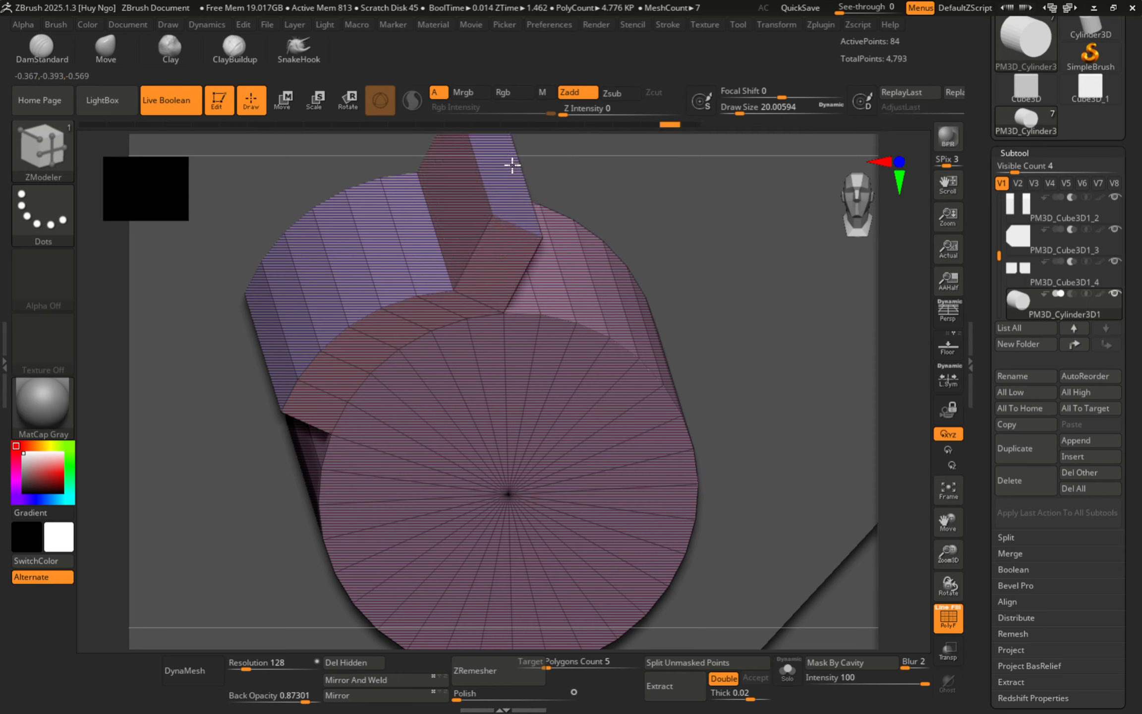
key("ctrl+z")
left_click_drag(505, 259, 380, 209)
left_click_drag(315, 190, 314, 186)
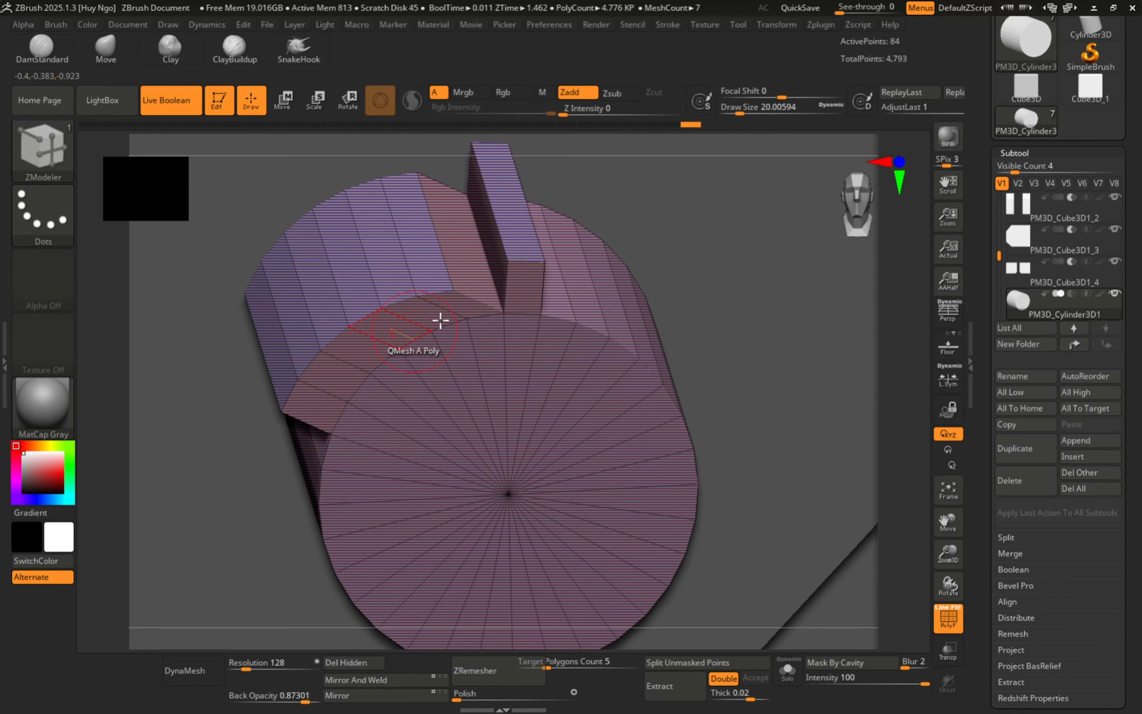
right_click_drag(540, 291, 609, 275)
left_click_drag(612, 275, 634, 217)
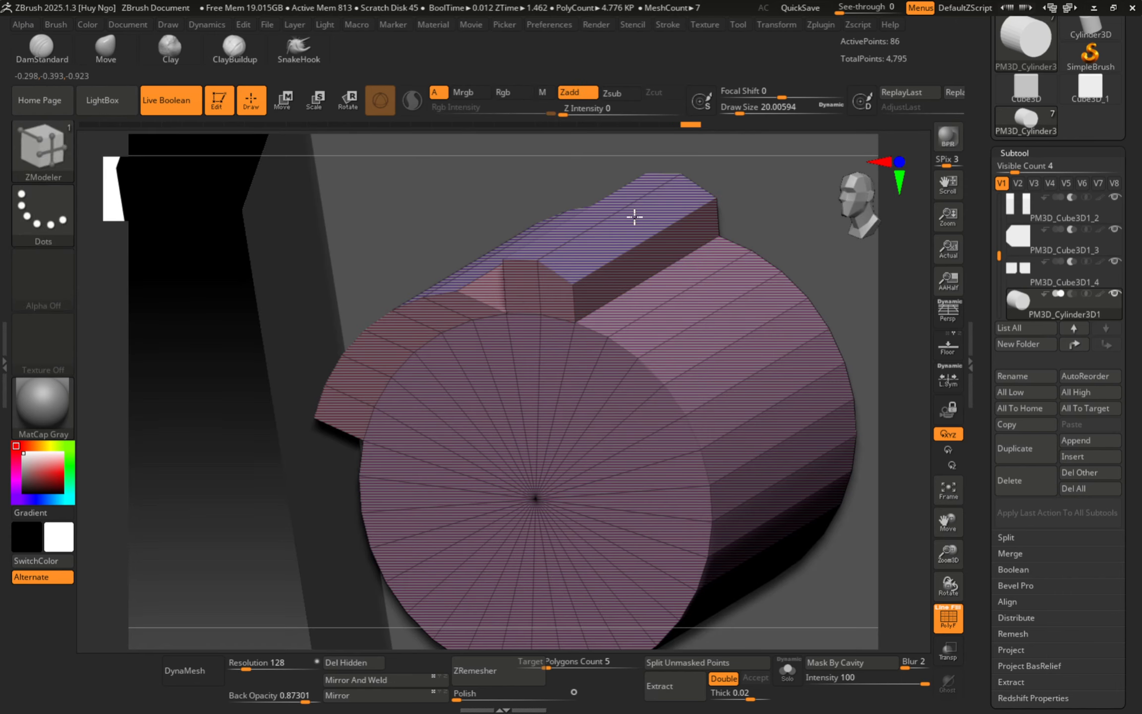
left_click_drag(635, 168, 638, 140)
Undo all QMesh extrusions on the cylinder's side.
mouse_move(546, 301)
right_mouse_down()
mouse_move(569, 265)
mouse_move(565, 312)
right_mouse_up()
key("ctrl+z")
key("ctrl+z")
key("ctrl+z")
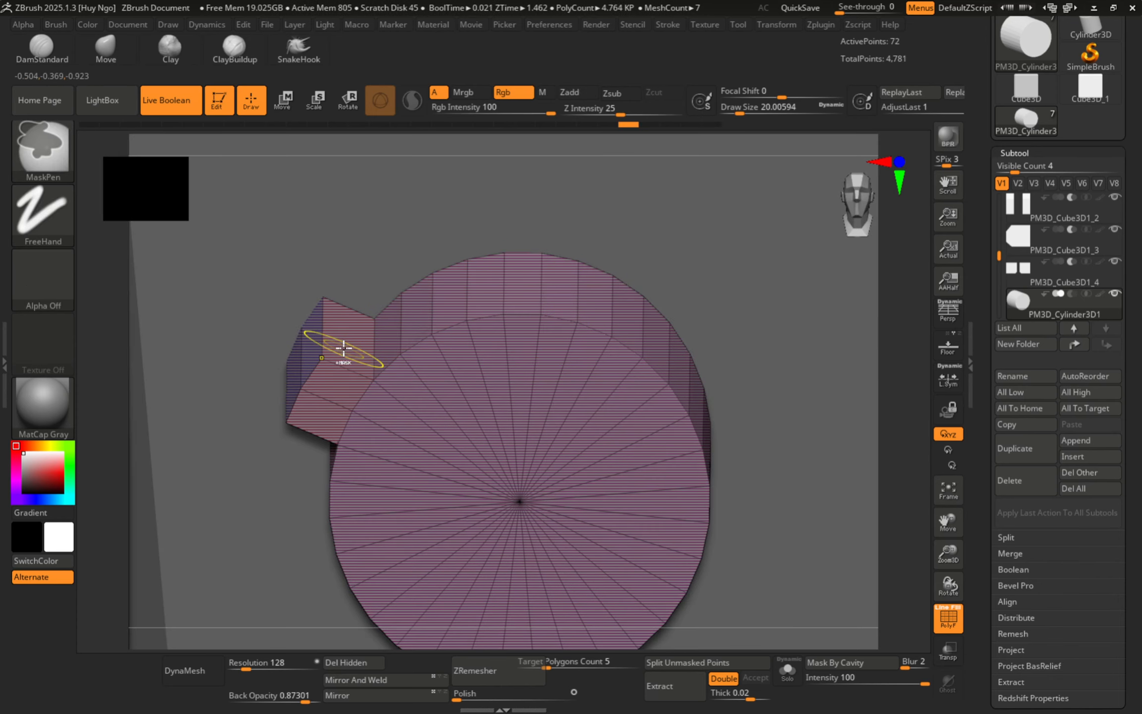
key("ctrl+z")
Assign two adjacent side polygons to a new polygroup using the ZModeler polygon action PolyGroup with the A Single Poly target.
mouse_move(344, 349)
right_mouse_down()
mouse_move(382, 390)
mouse_move(434, 352)
mouse_move(441, 377)
right_mouse_up()
right_click_drag(258, 329, 368, 345, "alt")
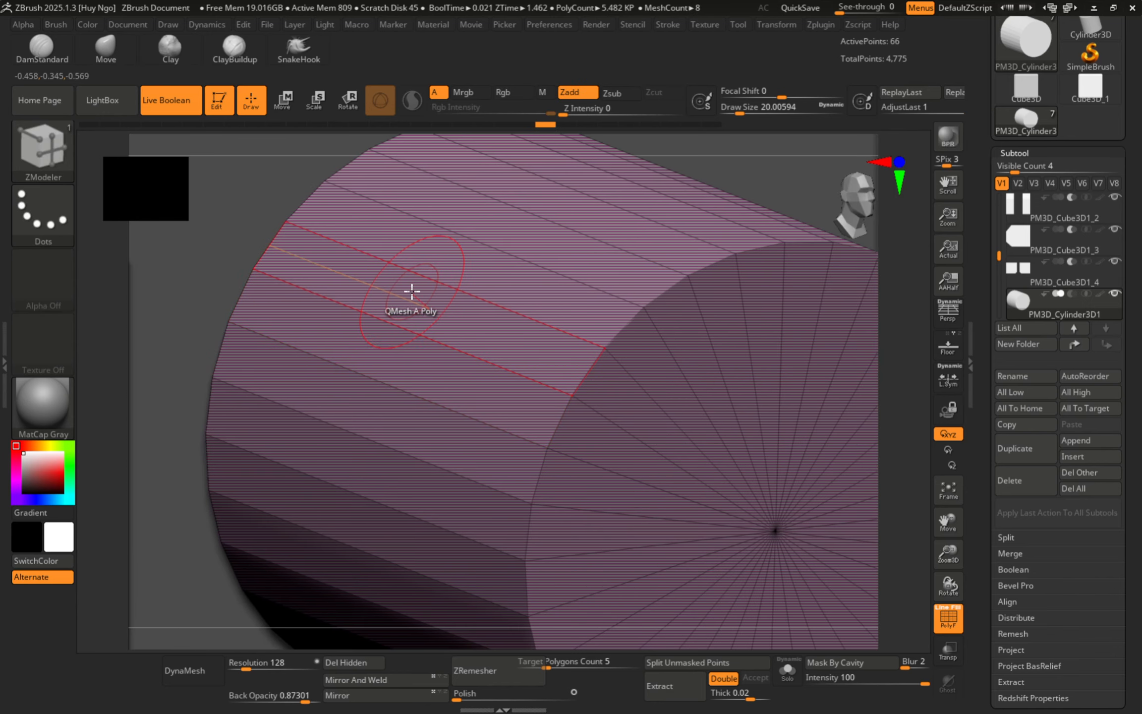
key("space")
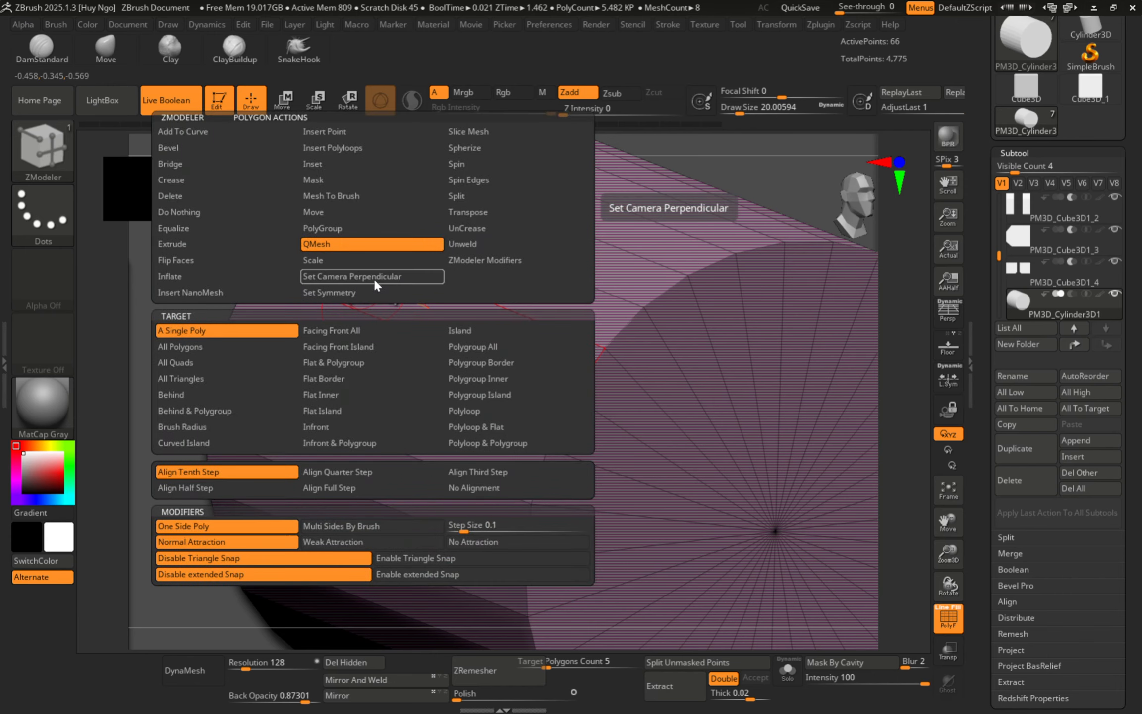
left_click(323, 228)
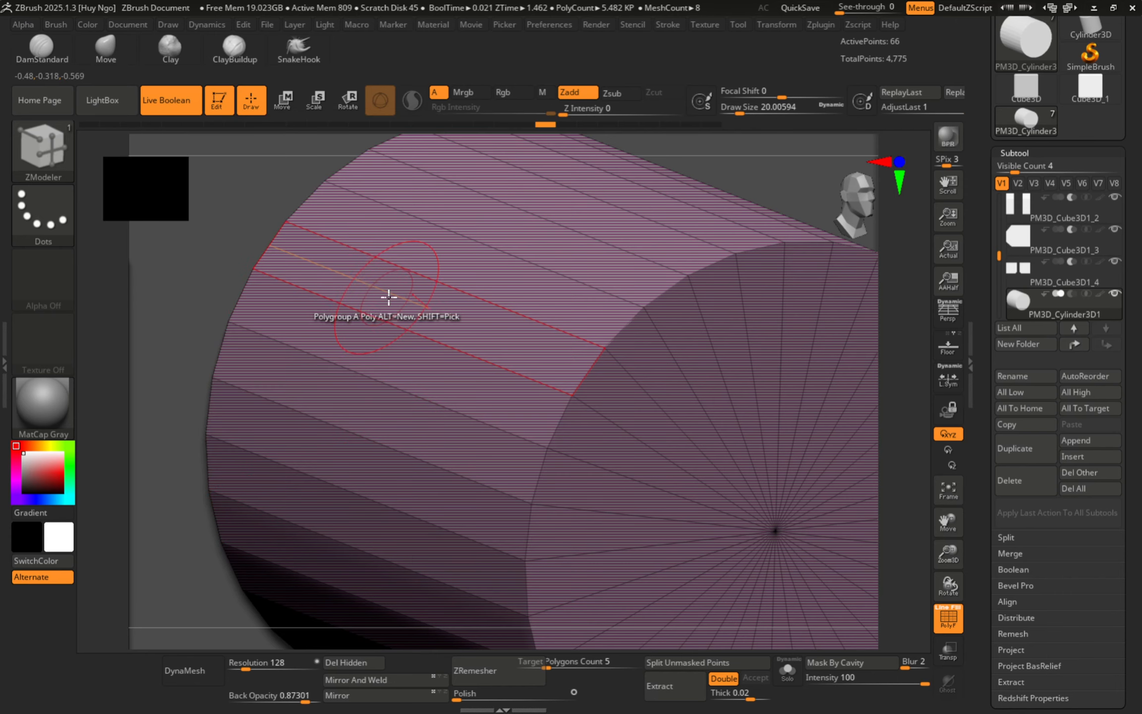
key("space")
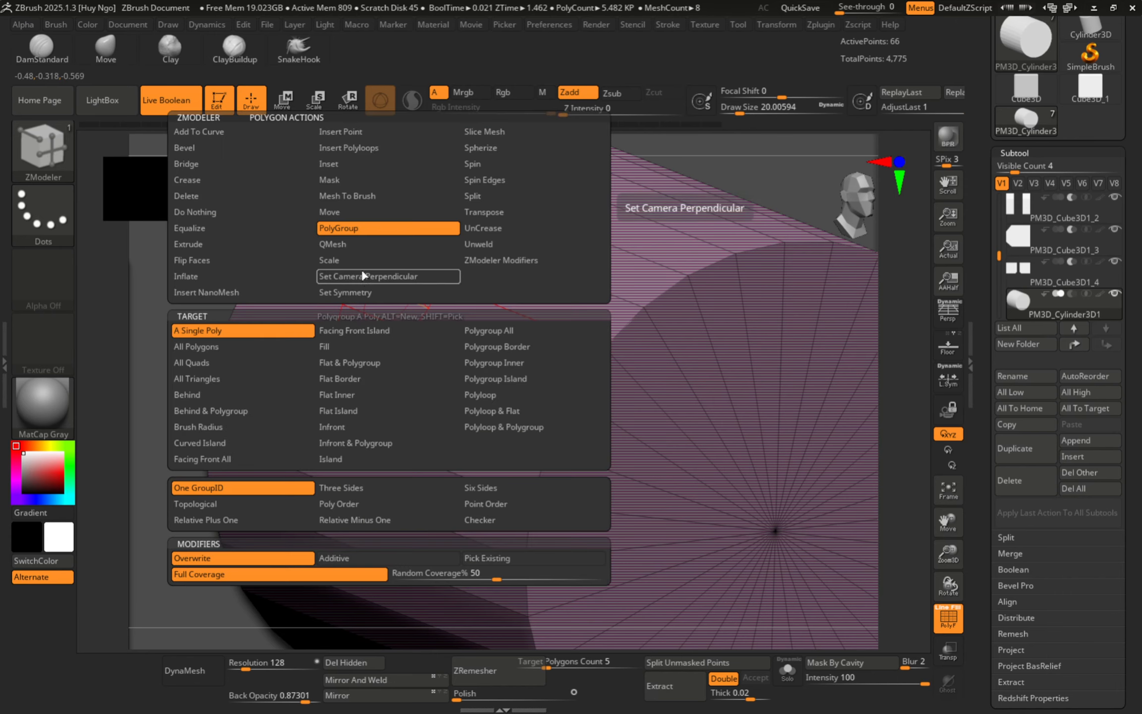
left_click(230, 335)
left_click(375, 300)
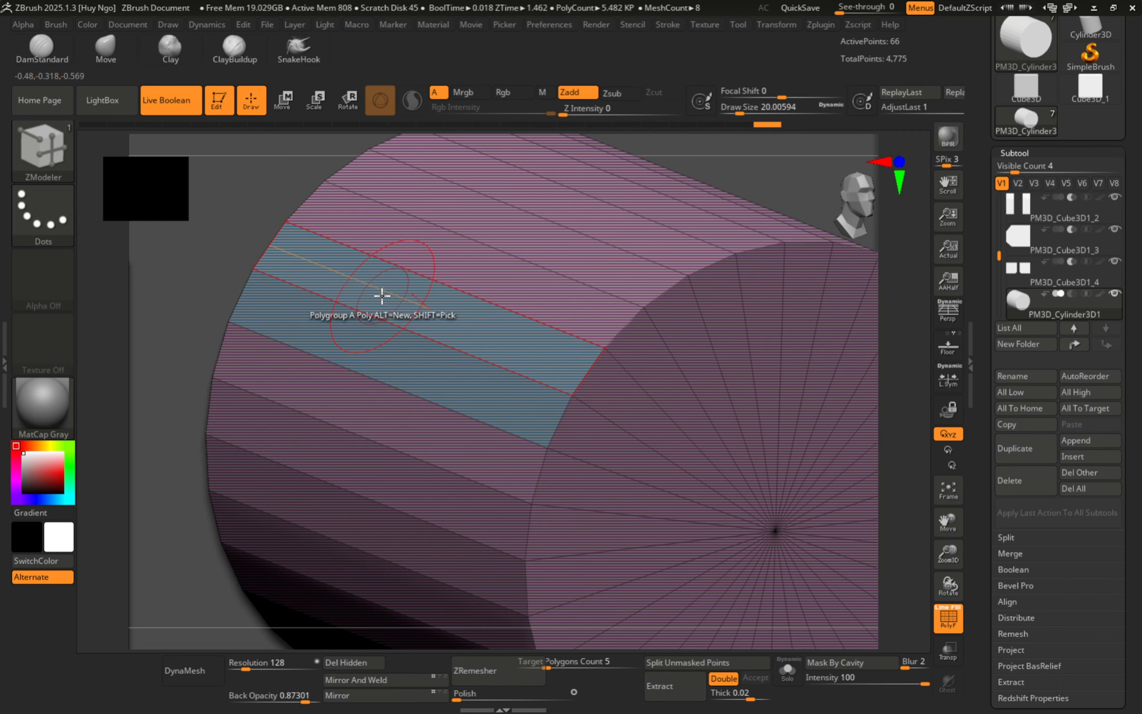
Try extending the new polygroup to the neighbouring side polygons above and below it.
left_click(433, 262)
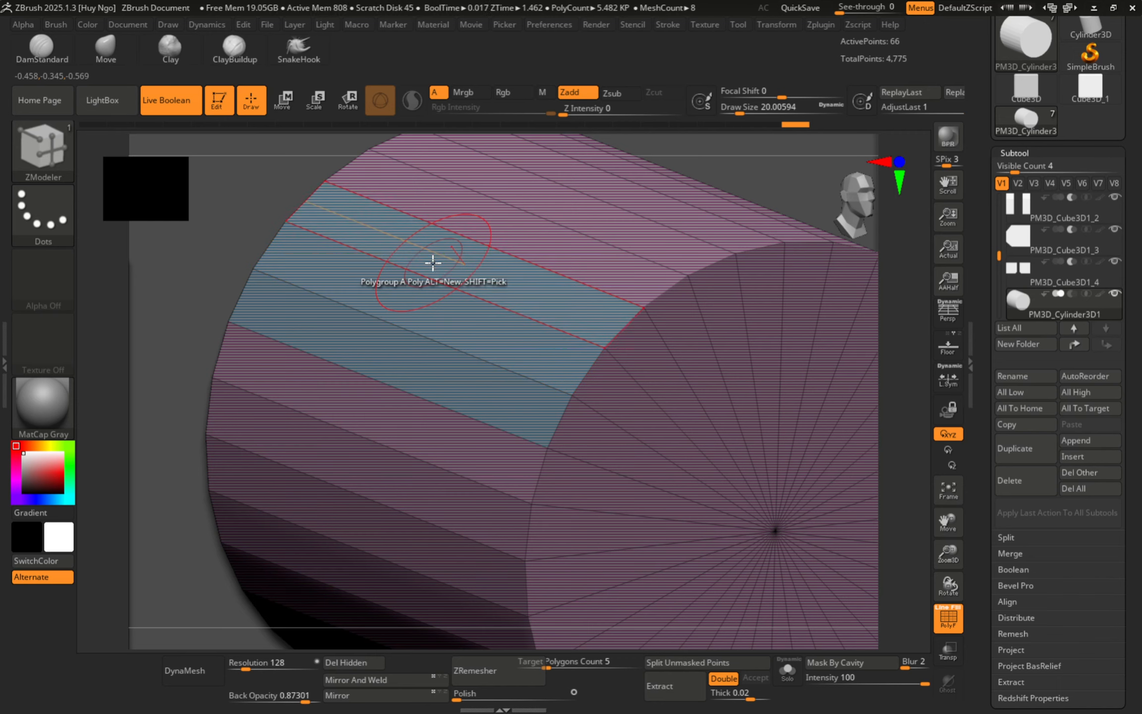
key("ctrl+z")
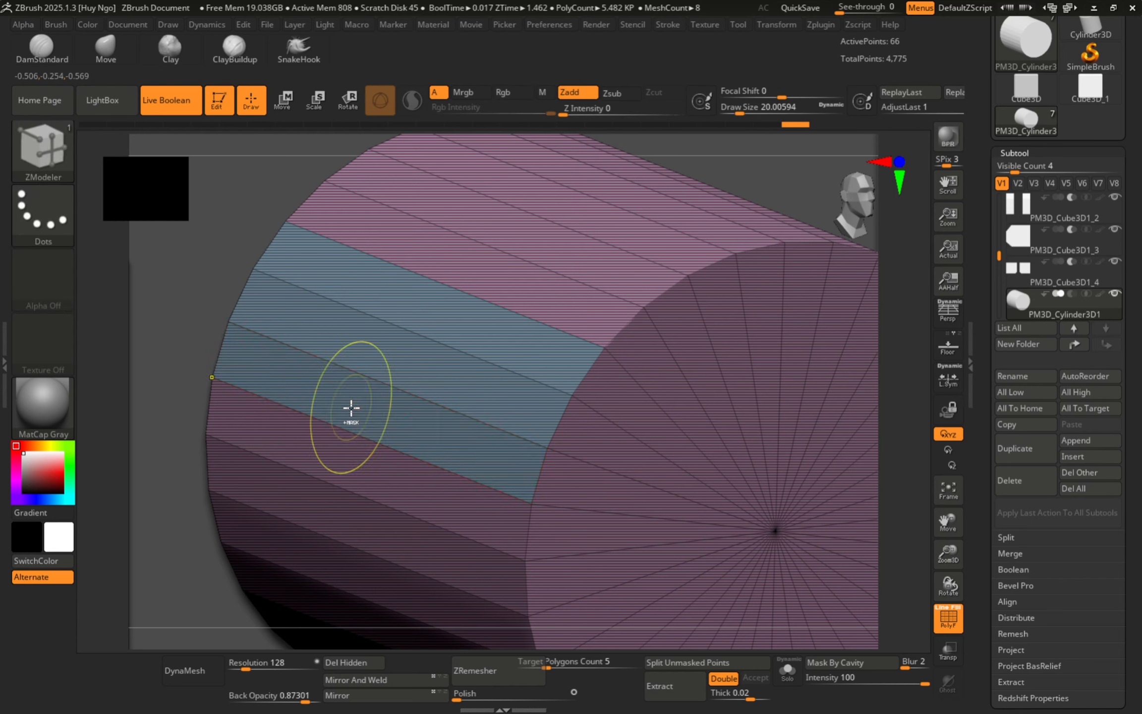
left_click(331, 438)
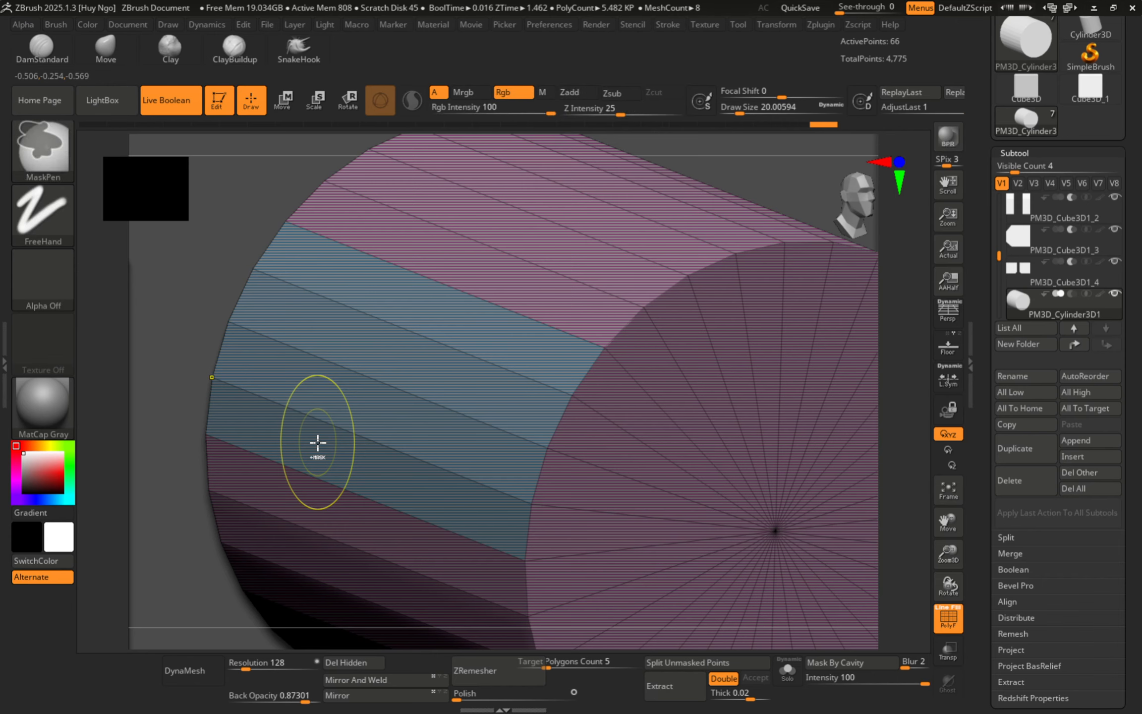
key("ctrl+z")
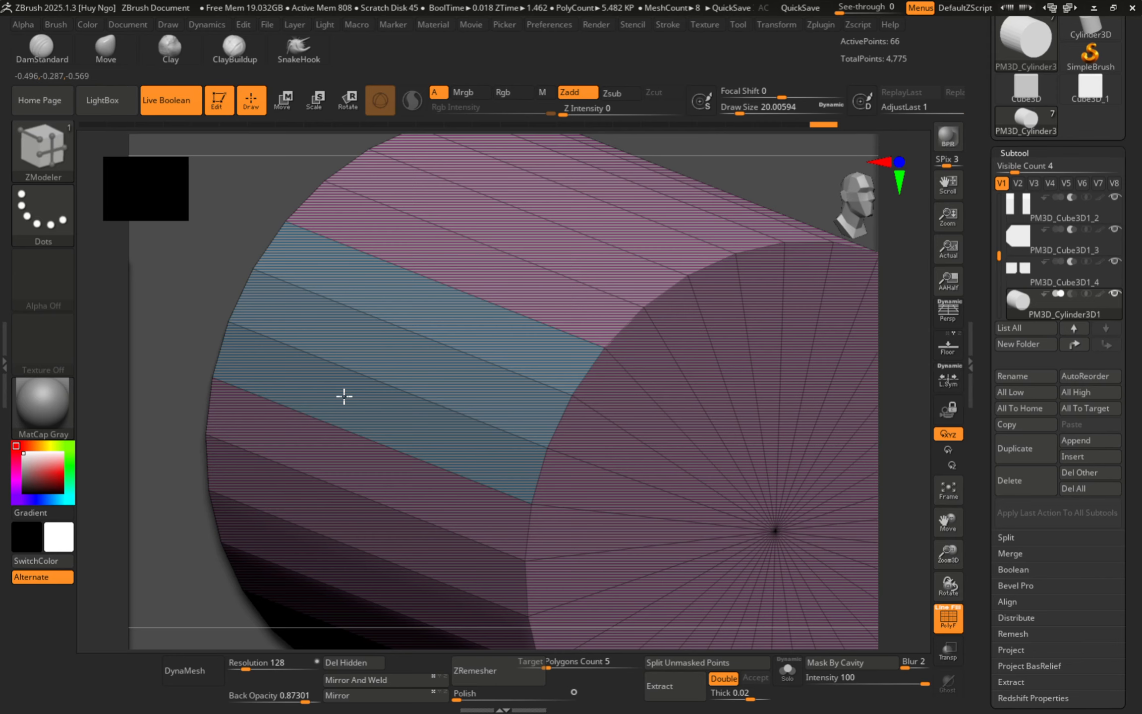
Try different new polygroups on the side polygon just below the grouped pair, and undo the assignment.
left_click(344, 396)
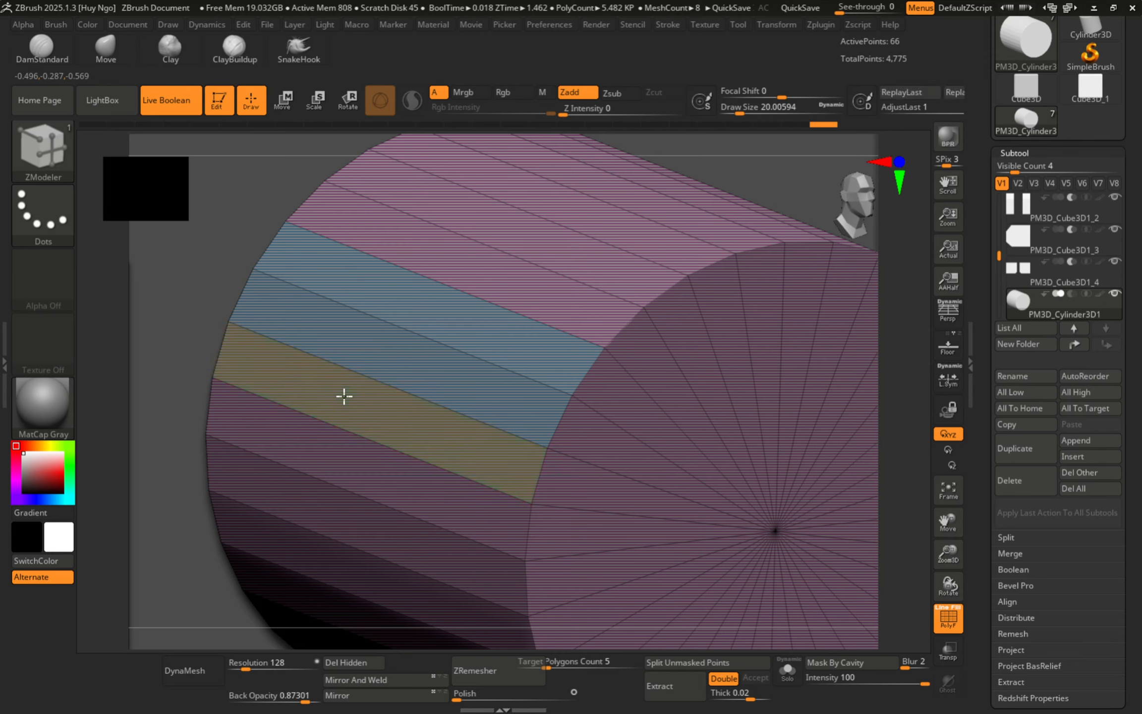
key("ctrl+z")
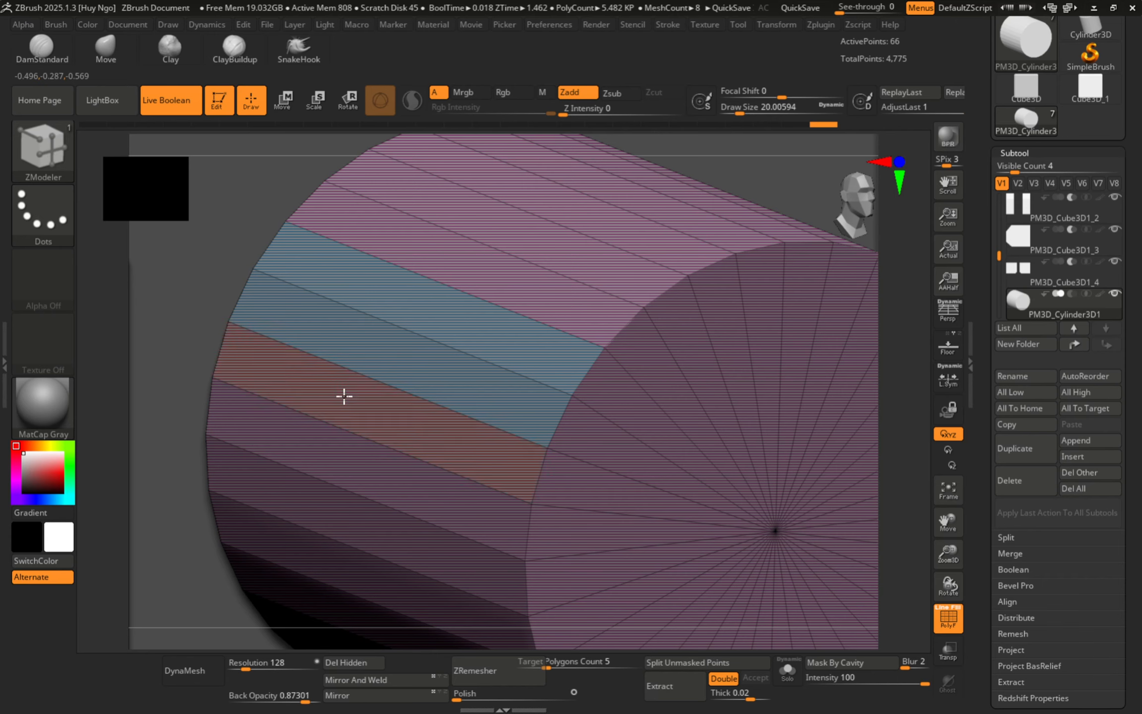
left_click(344, 395)
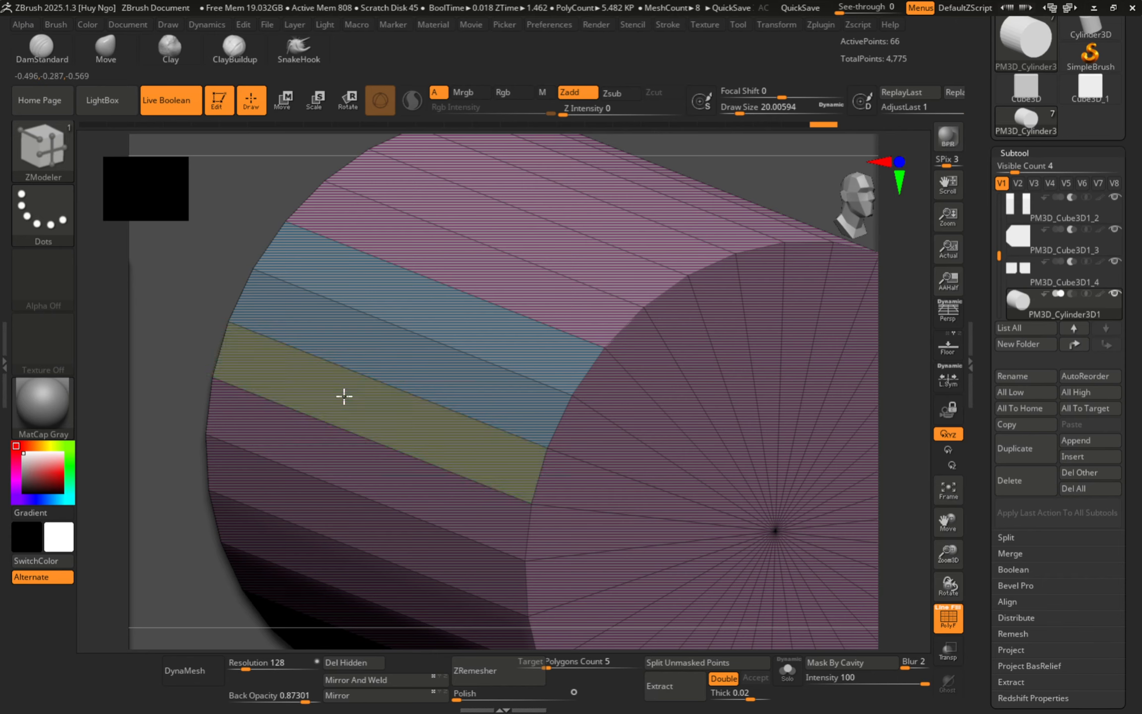
left_click(344, 396)
key("ctrl+z")
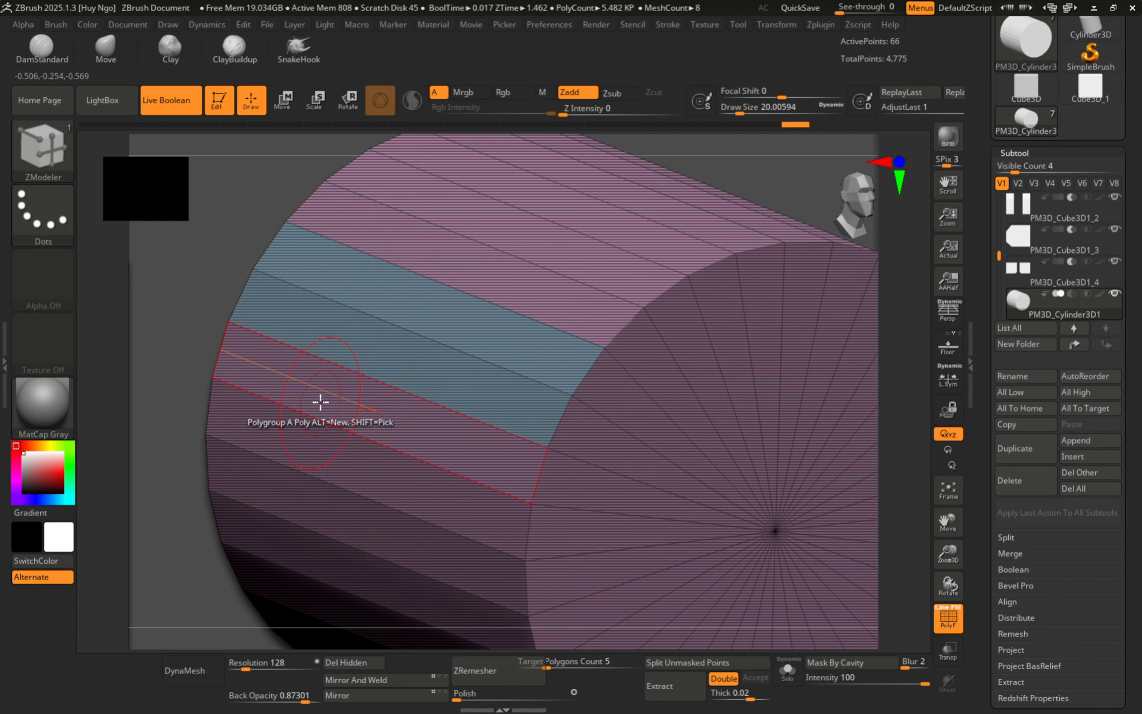
Try a polygroup assignment on another of the cylinder's side polygons, and undo the recent polygroup assignments.
left_click(396, 338)
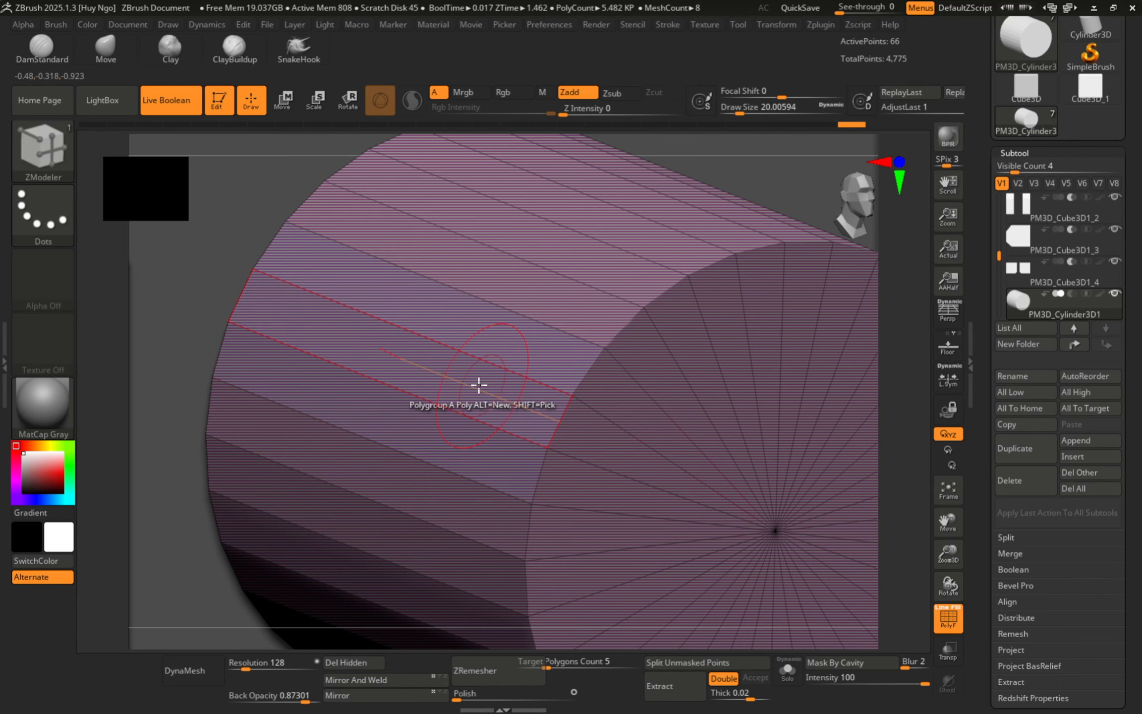
right_click_drag(476, 379, 499, 373)
key("ctrl+z")
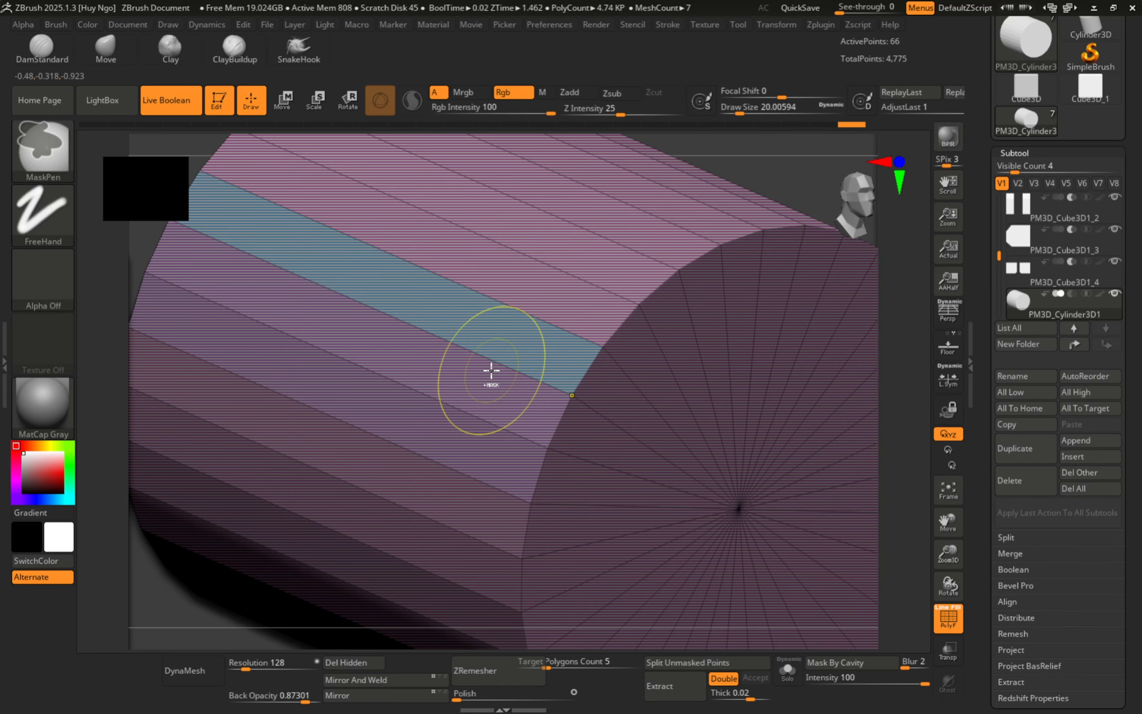
key("ctrl+z")
key("ctrl+z")
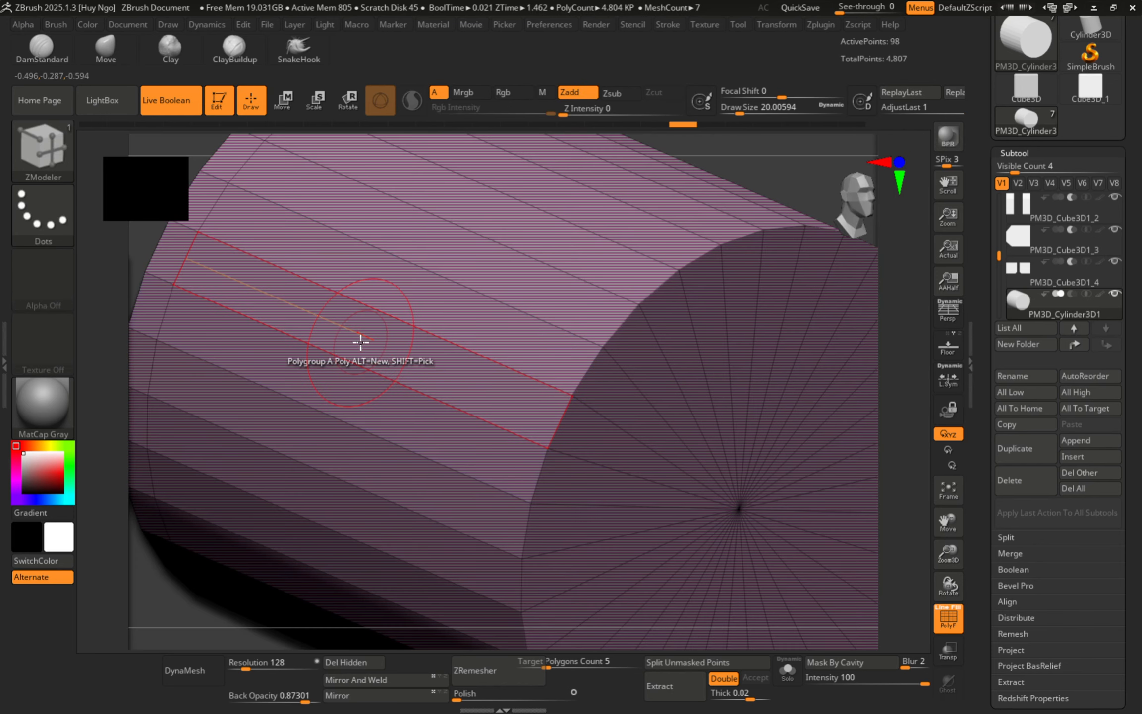
Try a new polygroup on adjacent polygons of the cylinder's side, and undo the assignment.
right_click_drag(463, 406, 235, 395, "ctrl")
mouse_move(390, 392)
right_mouse_down()
mouse_move(401, 390)
mouse_move(426, 247)
mouse_move(403, 418)
mouse_move(561, 393)
right_mouse_up()
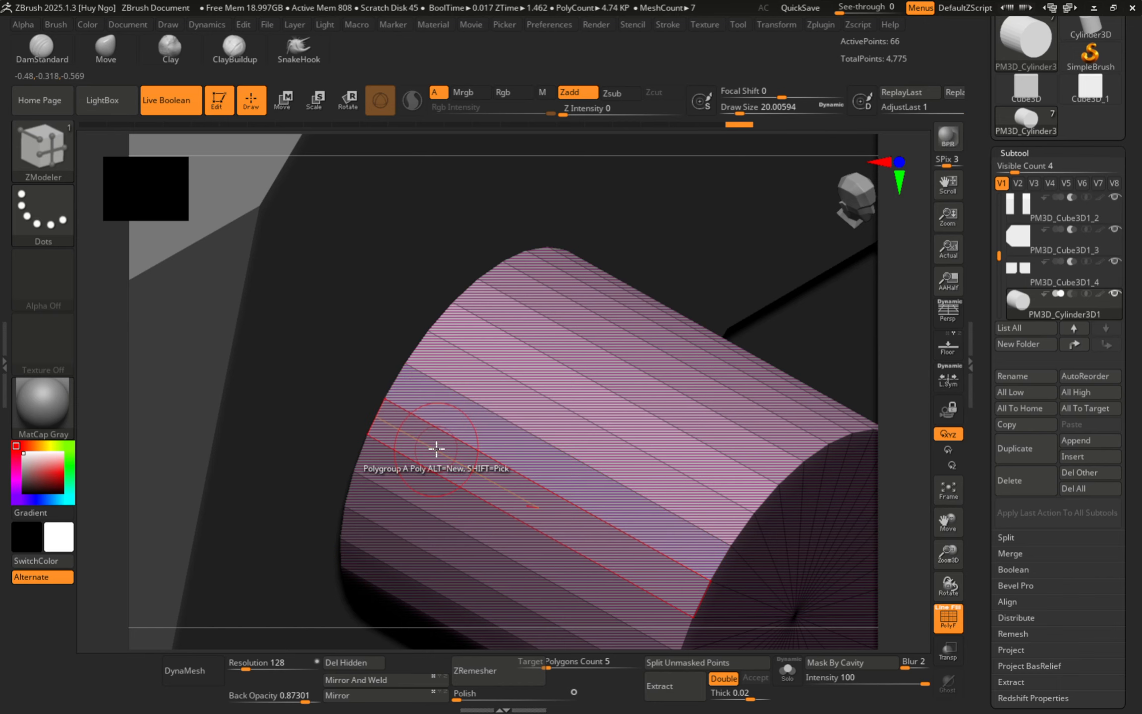
left_click(413, 392, "alt")
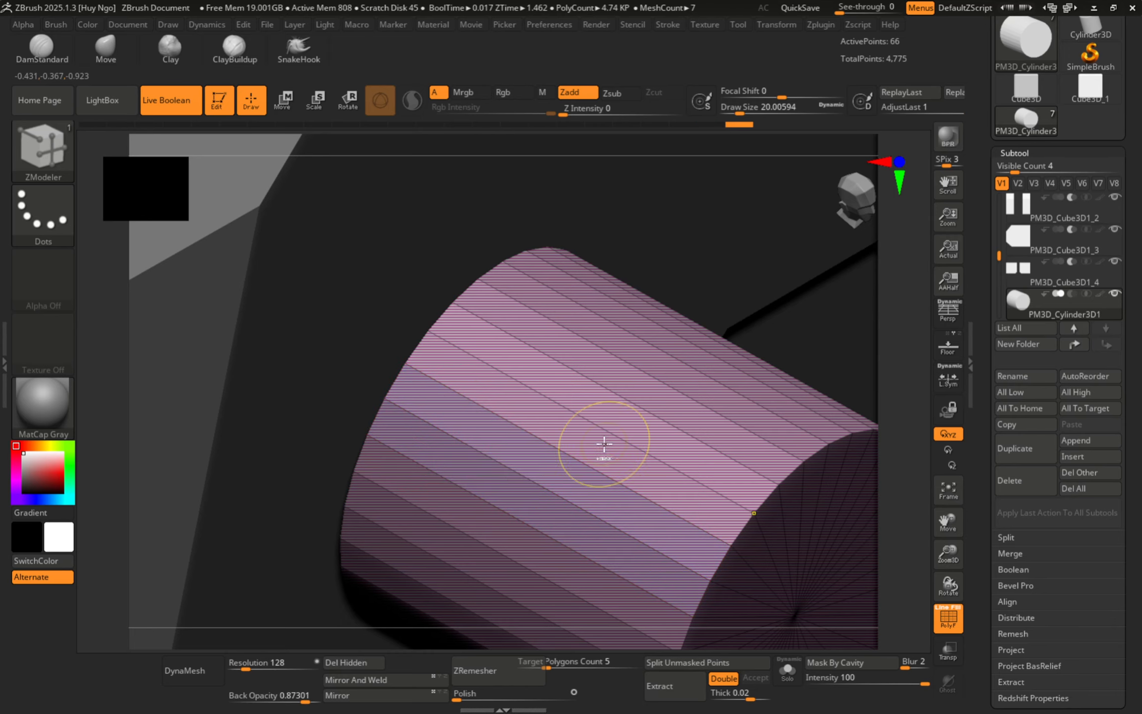
mouse_move(604, 443)
right_mouse_down("ctrl")
mouse_move(548, 410)
mouse_move(540, 370)
mouse_move(570, 421)
right_mouse_up("ctrl")
mouse_move(592, 469)
right_mouse_down("ctrl")
mouse_move(759, 526)
mouse_move(351, 374)
mouse_move(382, 446)
right_mouse_up("ctrl")
right_click_drag(594, 569, 349, 365, "ctrl")
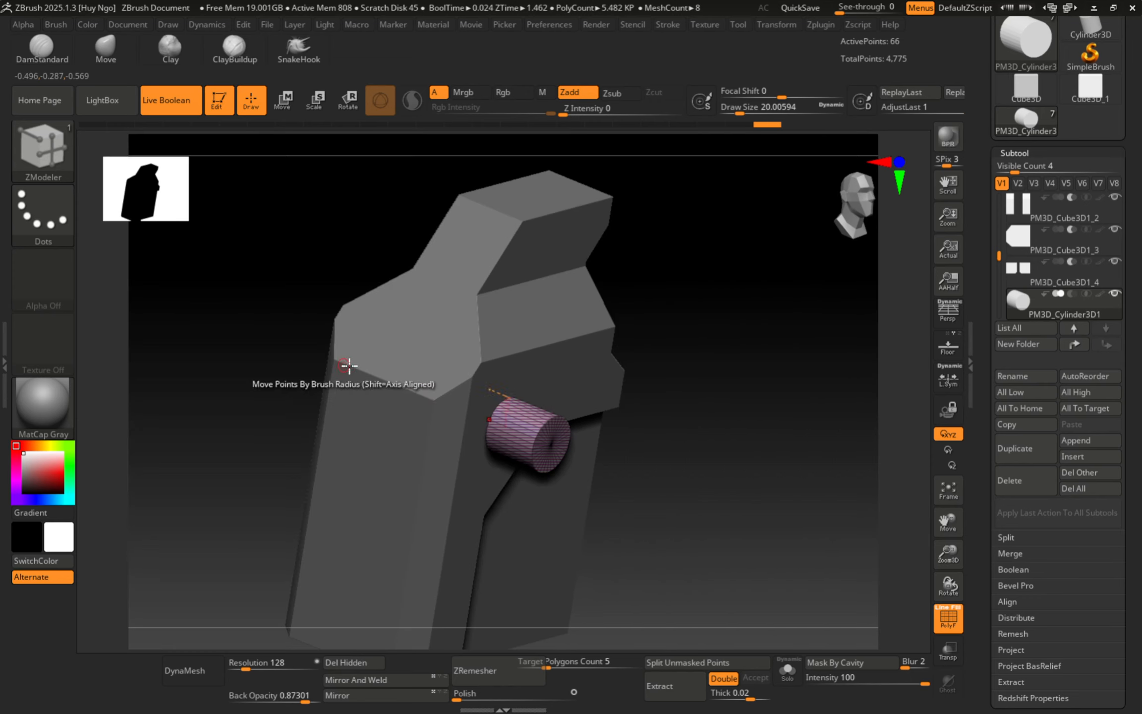
right_click_drag(558, 434, 711, 528, "ctrl")
right_click_drag(648, 453, 770, 505, "ctrl")
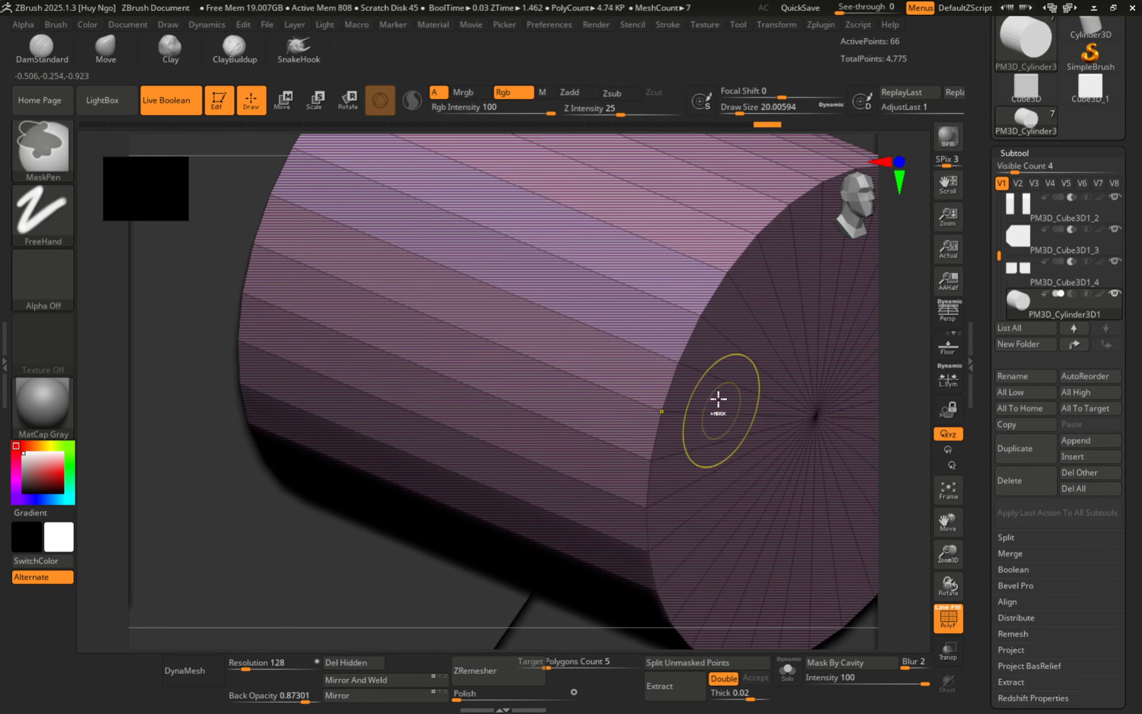
right_click_drag(484, 428, 540, 397, "ctrl")
right_click_drag(630, 394, 594, 353)
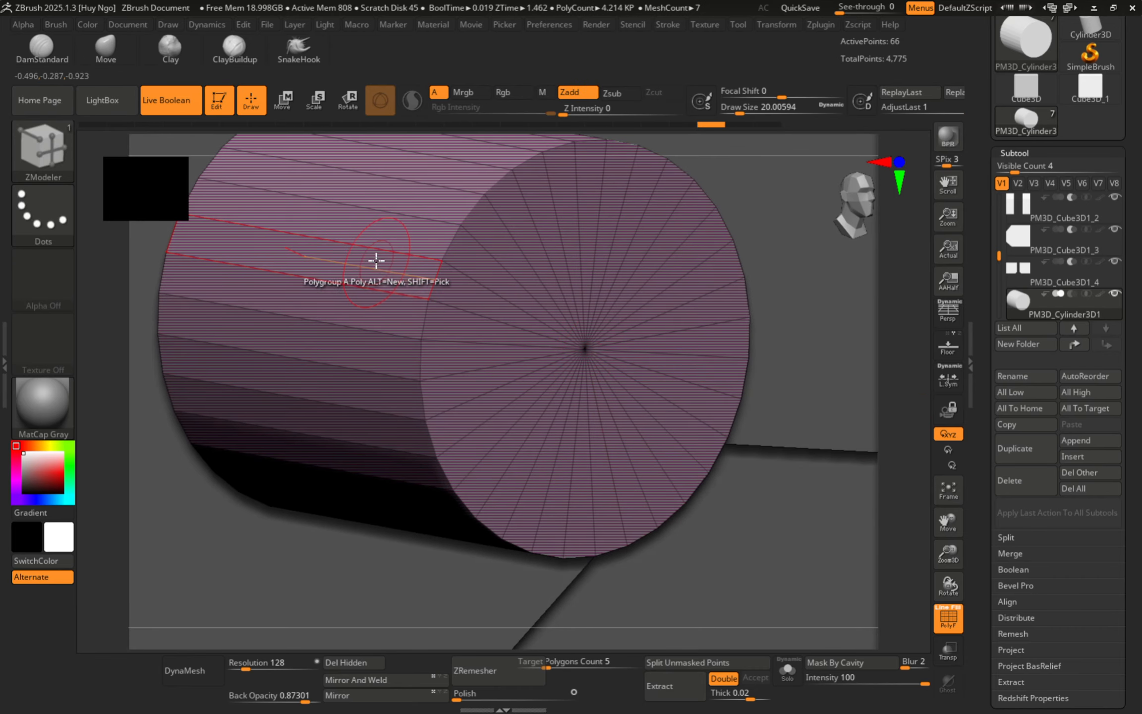
Regroup the whole cylinder with the Polygroups command Groups By Normals, separating its end caps from its side.
right_click_drag(375, 257, 409, 238)
mouse_move(407, 312)
right_mouse_down("alt")
mouse_move(502, 362)
mouse_move(501, 422)
mouse_move(387, 315)
mouse_move(416, 338)
mouse_move(416, 327)
right_mouse_up("alt")
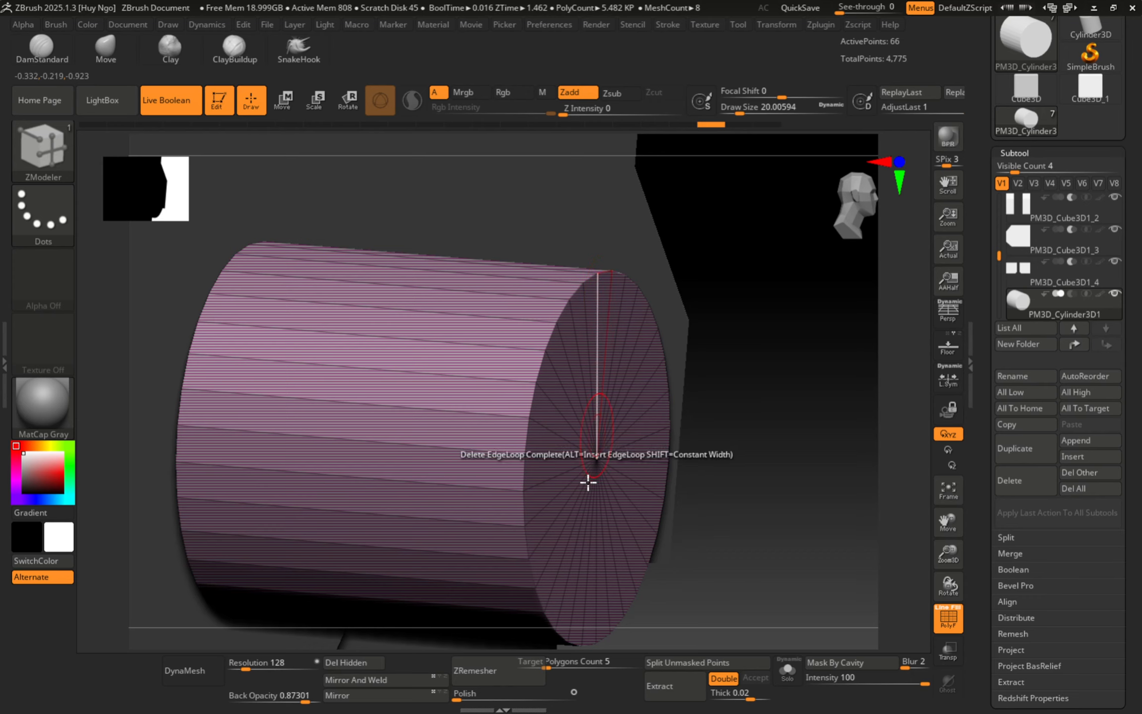
right_click_drag(340, 496, 275, 449, "alt")
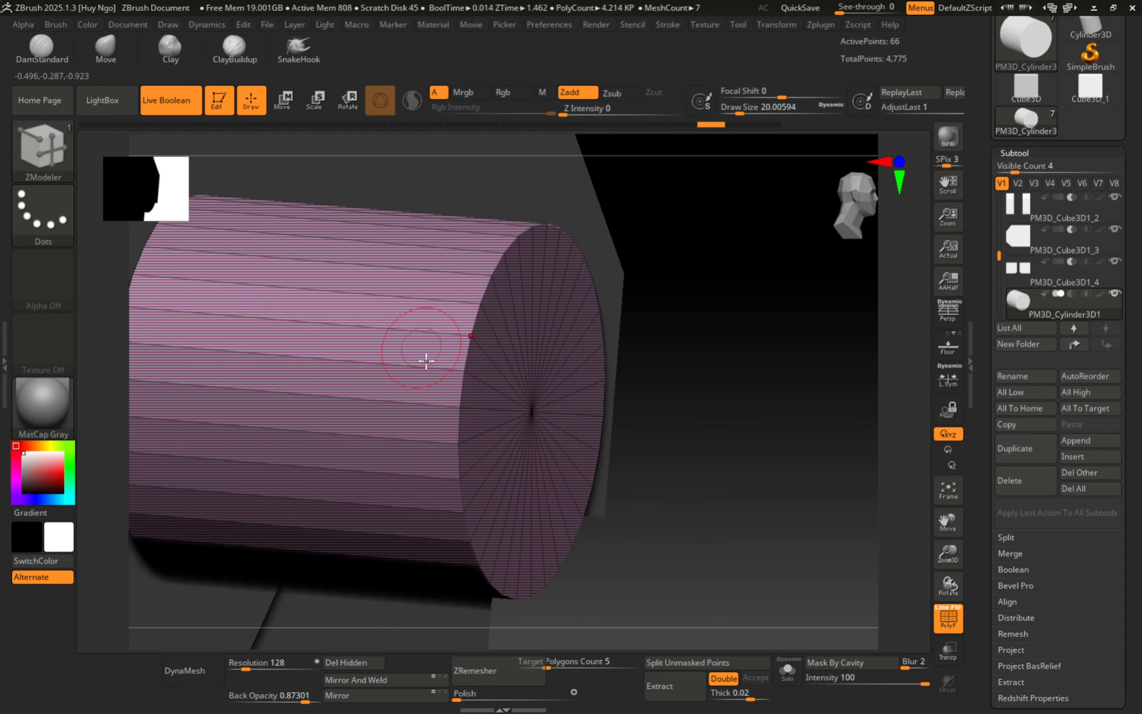
right_click_drag(427, 360, 446, 375, "ctrl")
left_click_drag(1134, 450, 1133, 34)
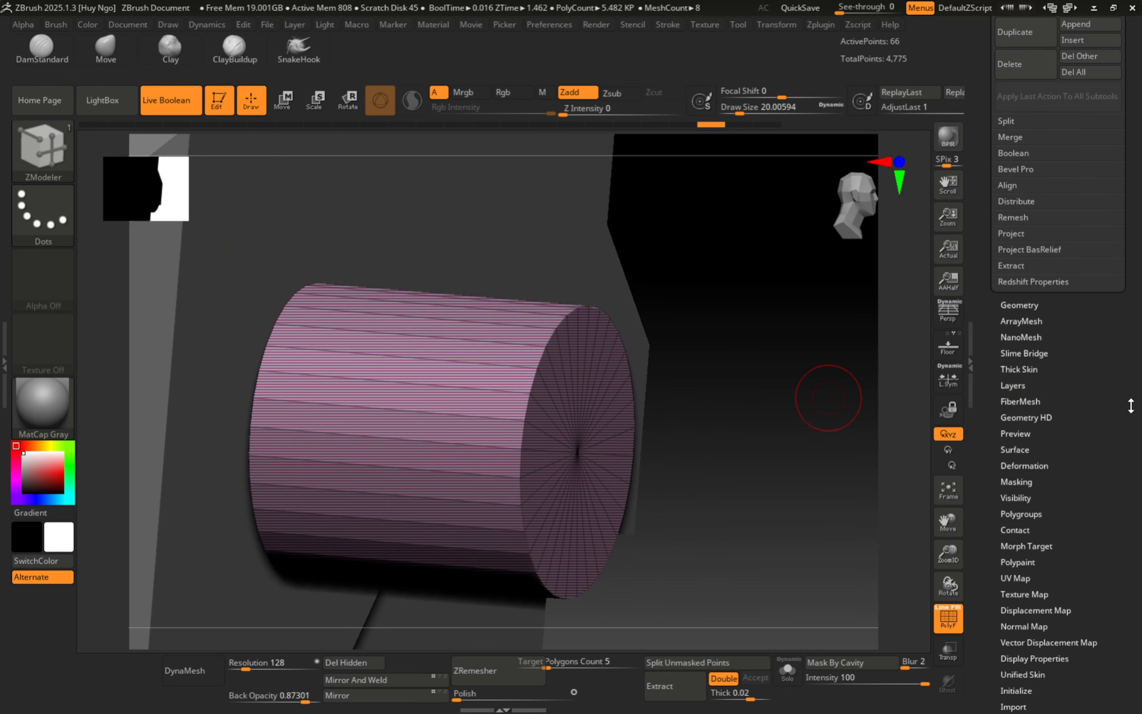
left_click(1035, 515)
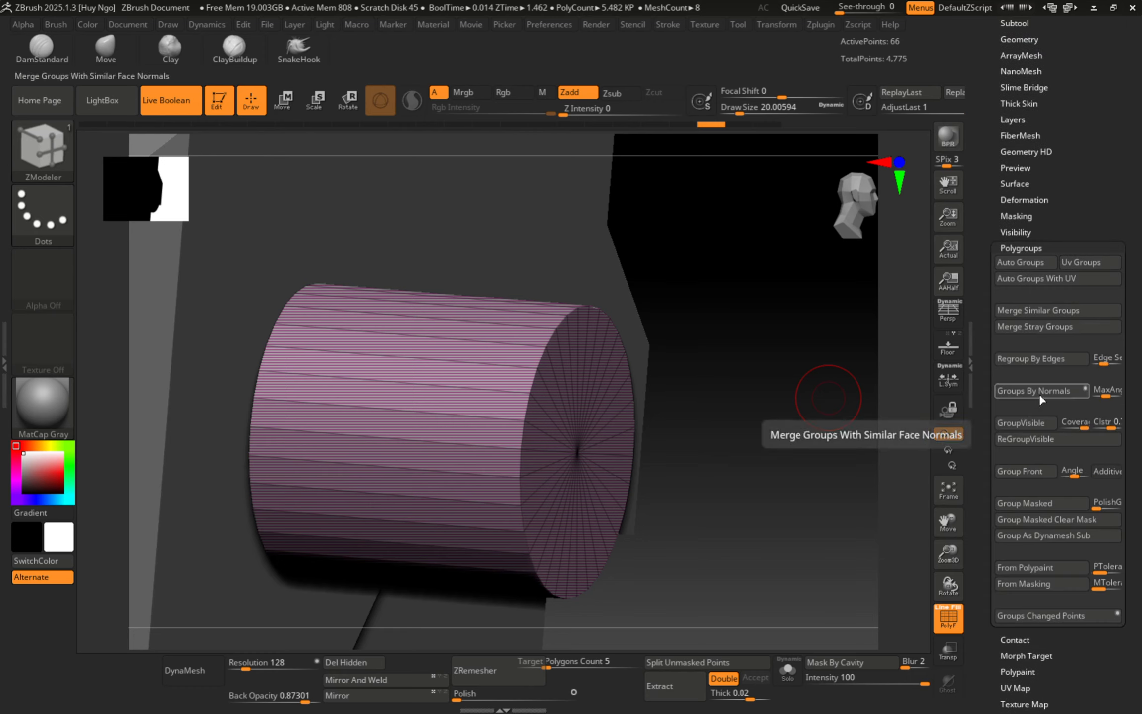
left_click(1051, 390)
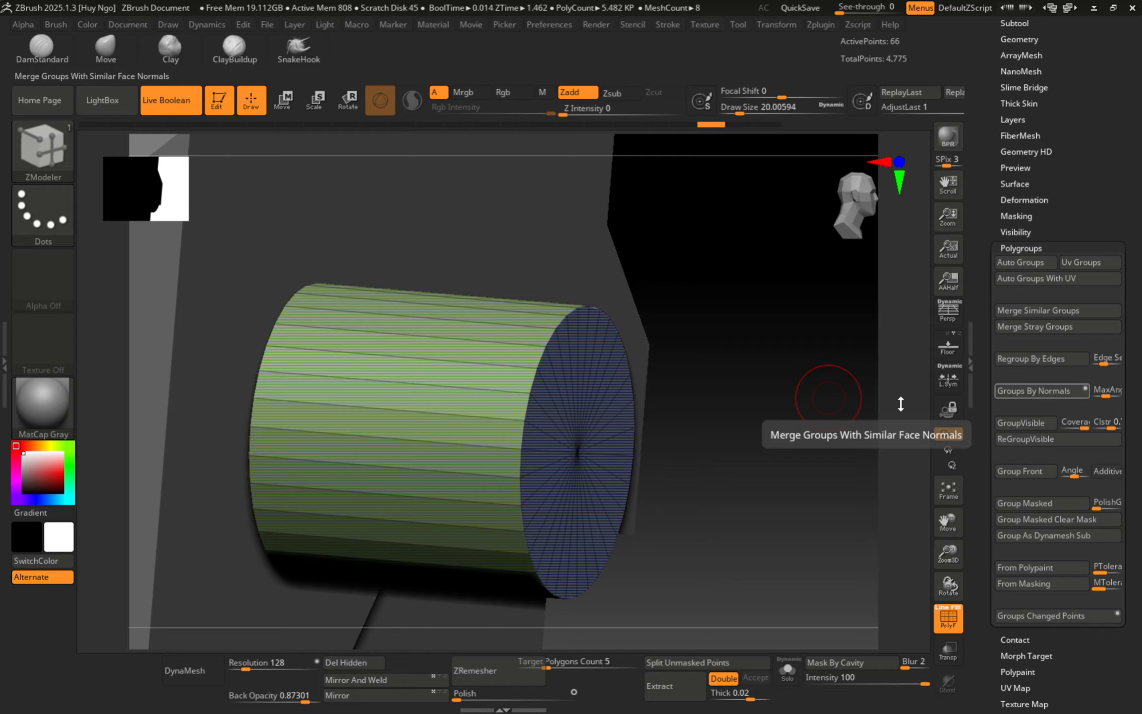
Set the ZModeler polygon action to Scale with the target Polygroup All, and try scaling the cylinder's front cap.
right_click_drag(544, 379, 543, 326)
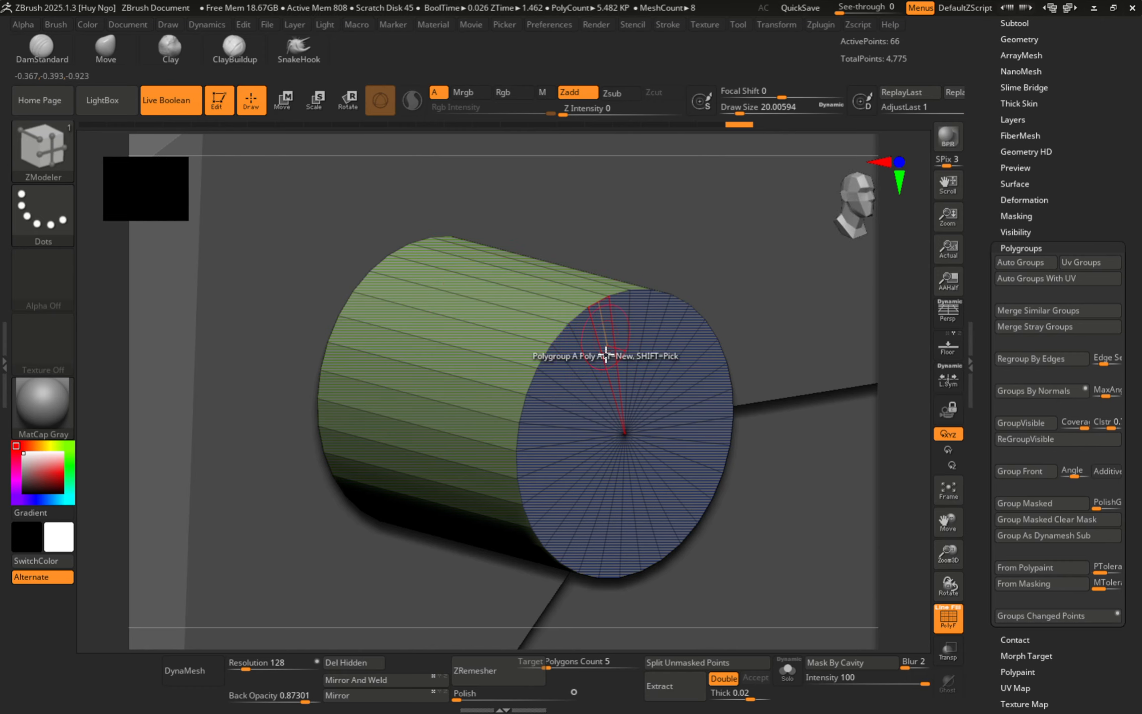
right_click_drag(550, 343, 583, 354, "ctrl")
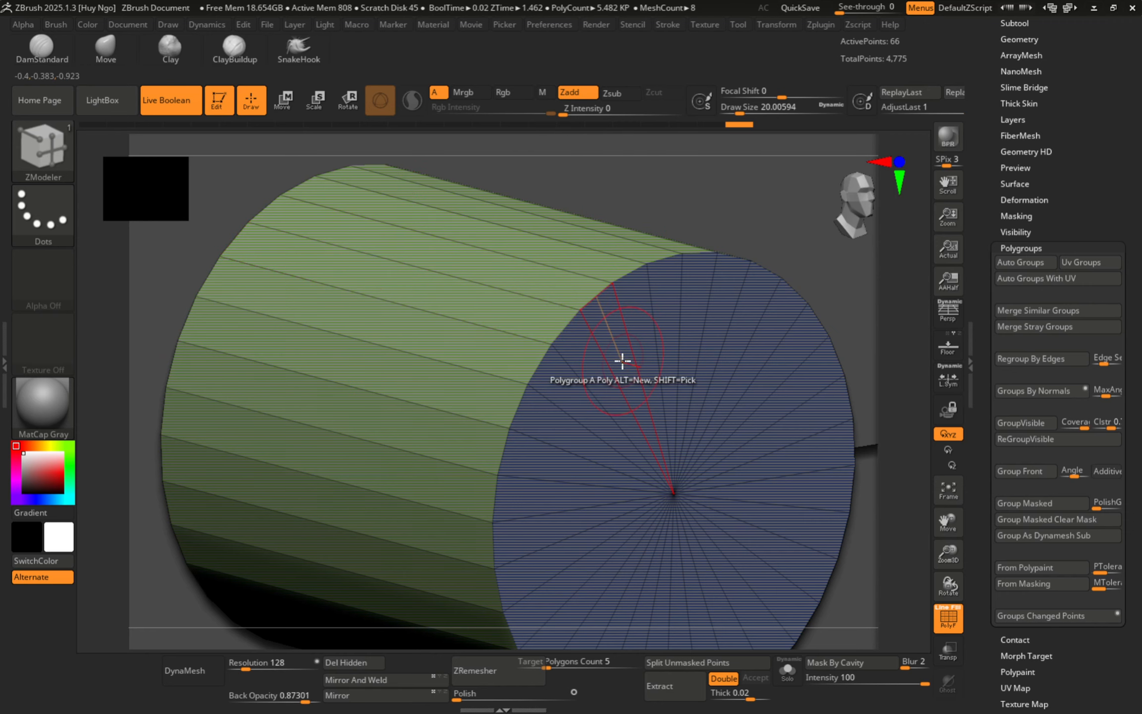
right_click_drag(682, 390, 553, 334, "ctrl")
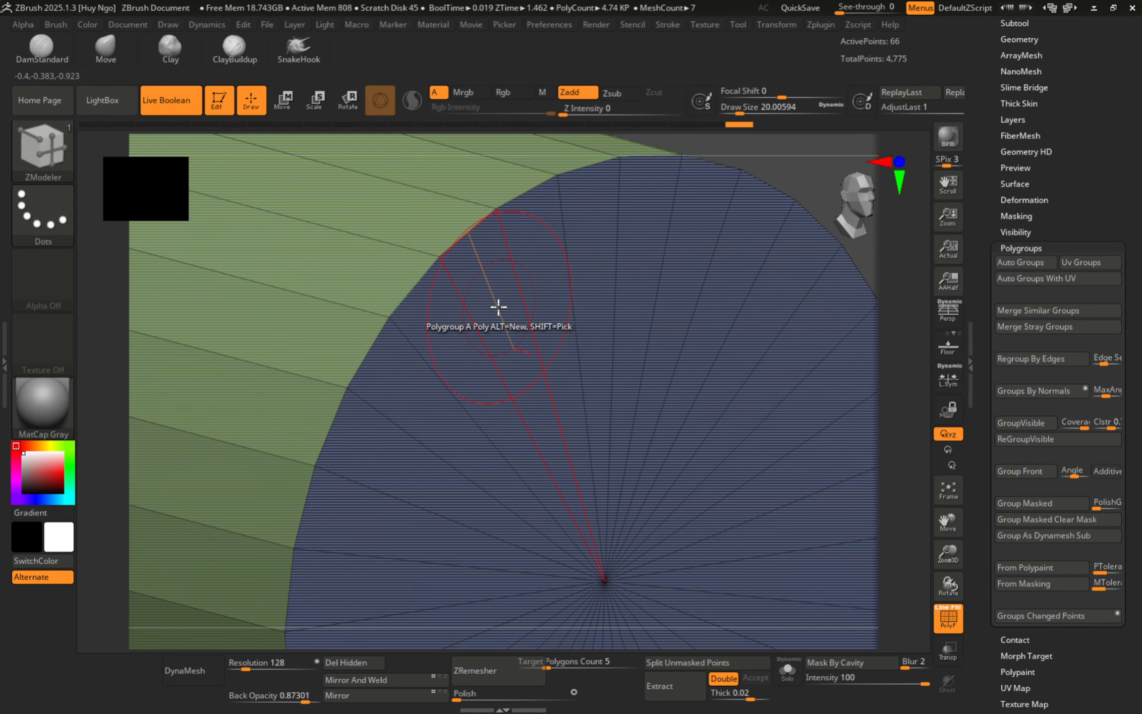
mouse_move(308, 242)
right_mouse_down("ctrl")
mouse_move(633, 372)
mouse_move(446, 331)
right_mouse_up("ctrl")
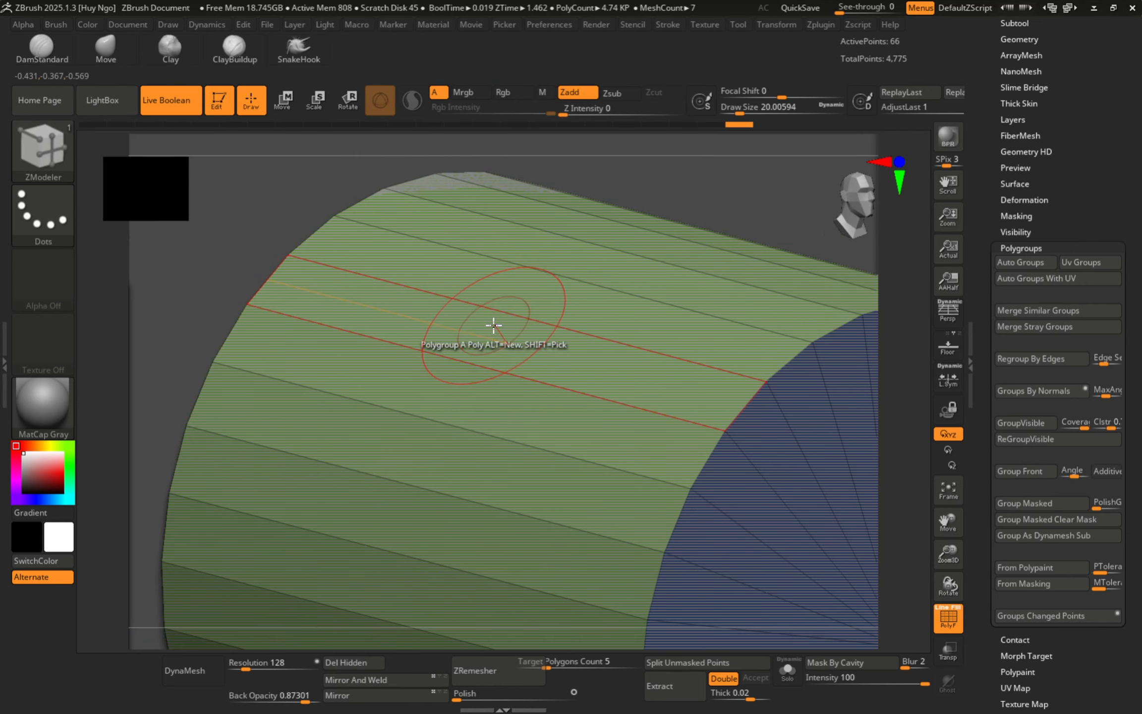
mouse_move(552, 394)
right_mouse_down("ctrl")
mouse_move(446, 326)
mouse_move(531, 320)
right_mouse_up("ctrl")
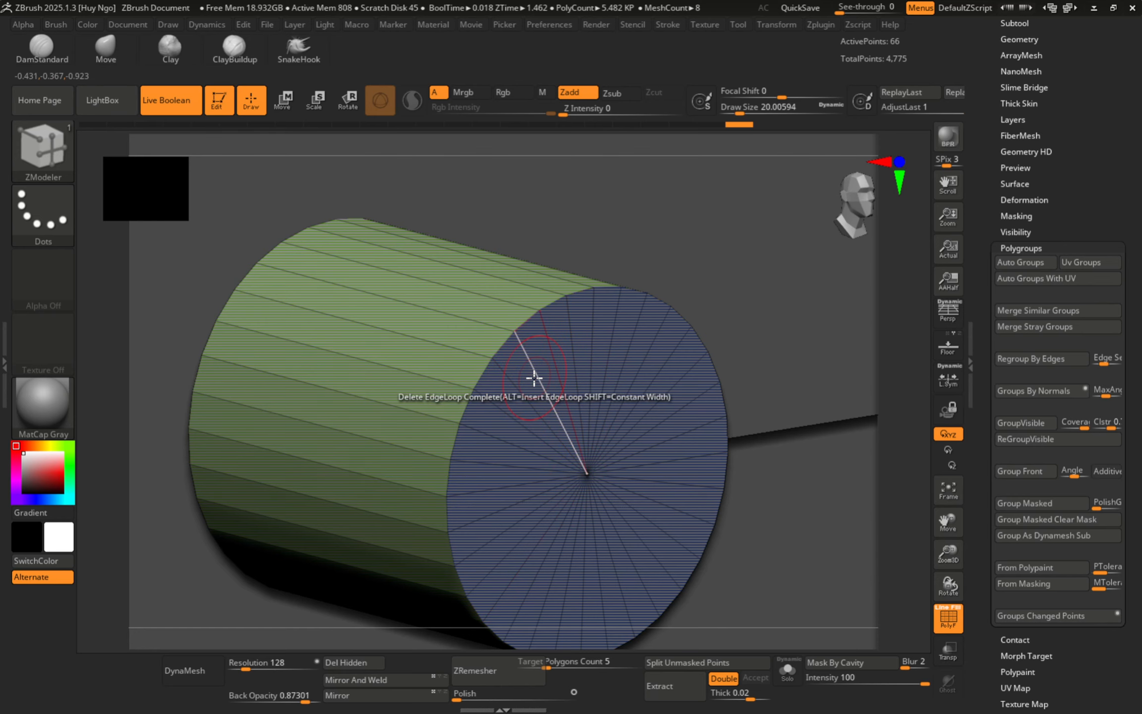
key("space")
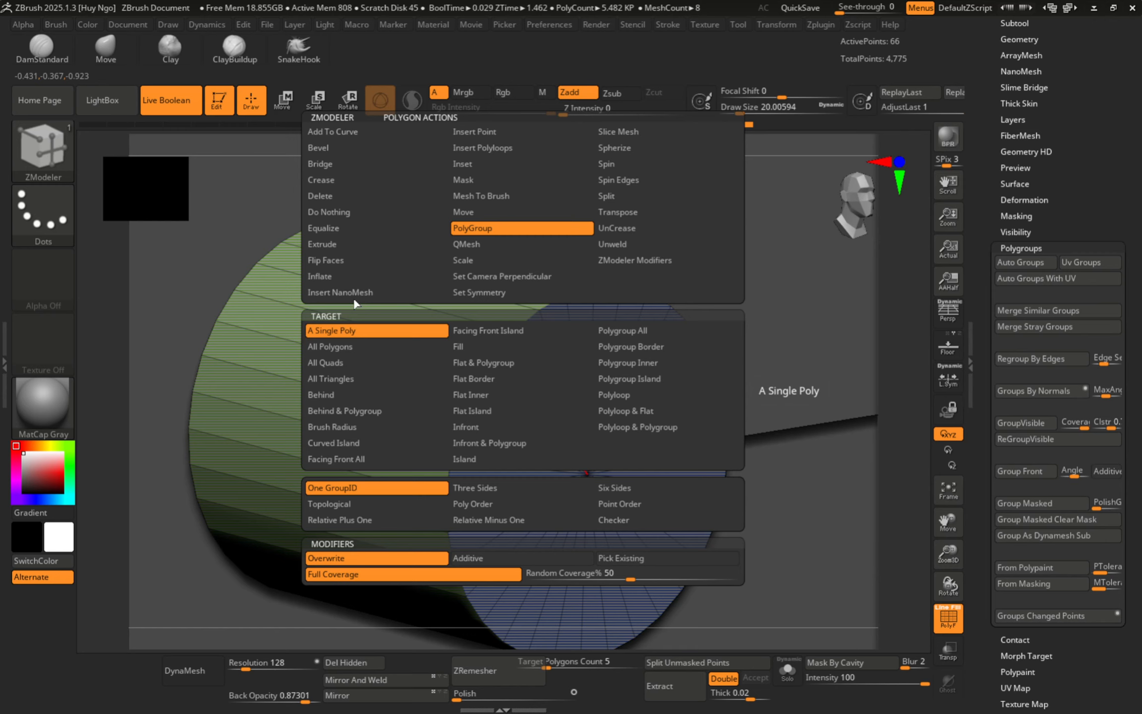
left_click(480, 260)
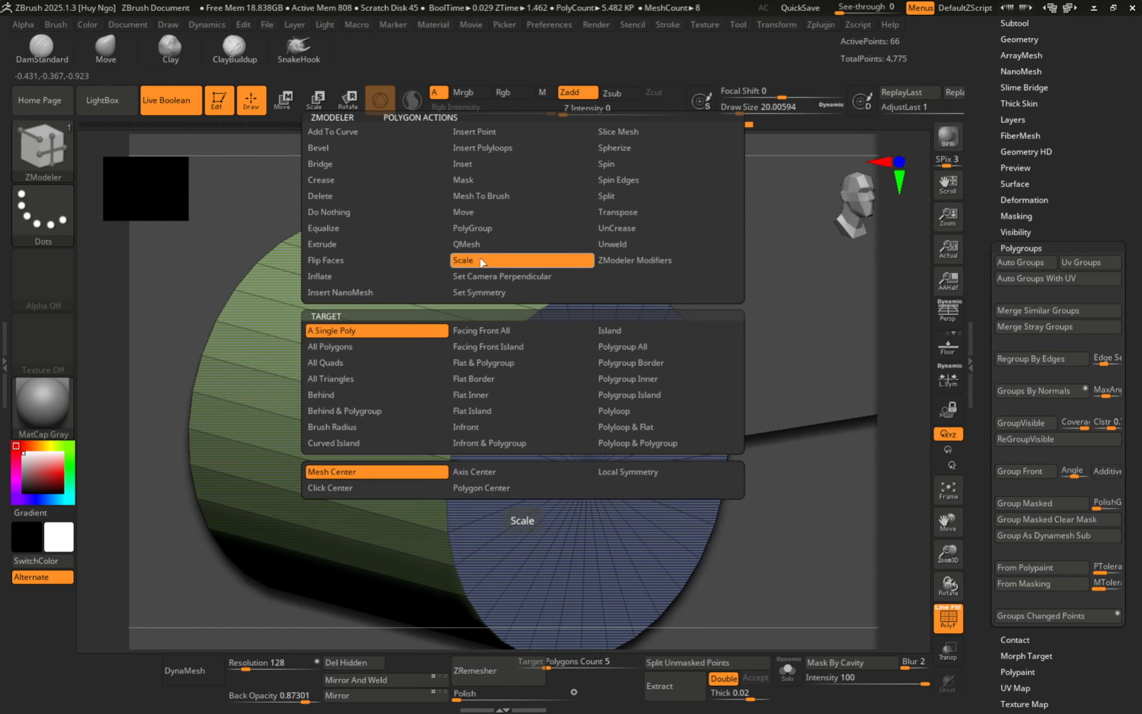
left_click(635, 348)
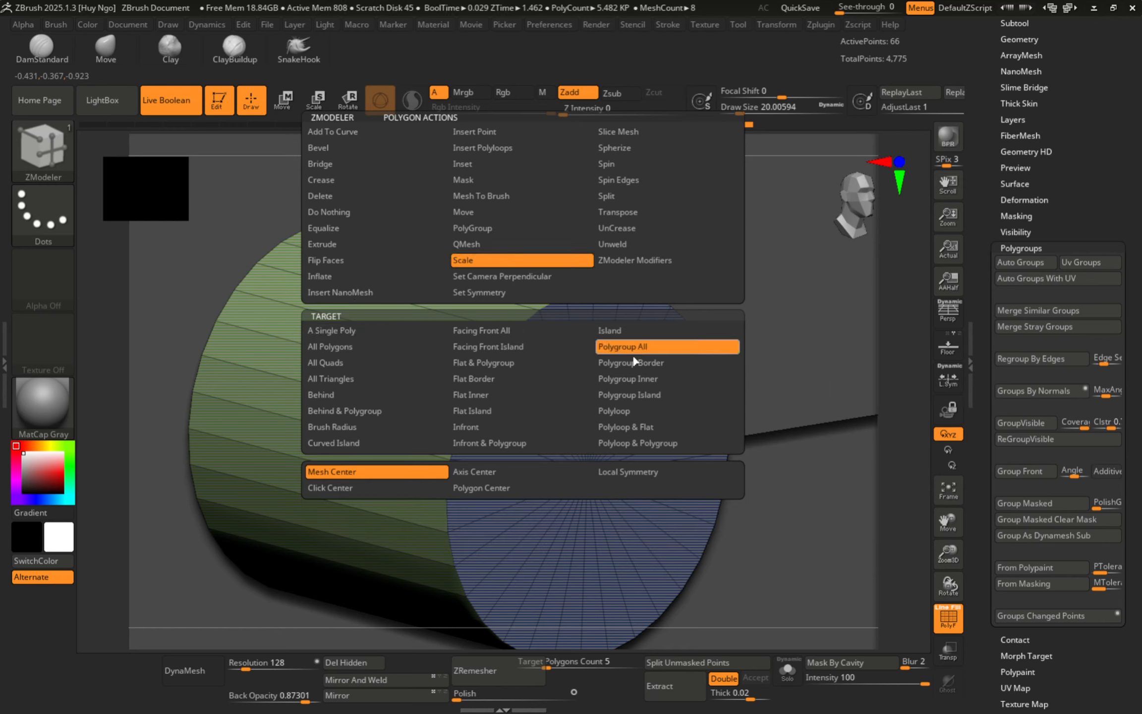
left_click_drag(581, 354, 537, 353)
Set the Scale action's centre to Polygon Center and enlarge the cylinder's front cap to taper the cylinder.
key("space")
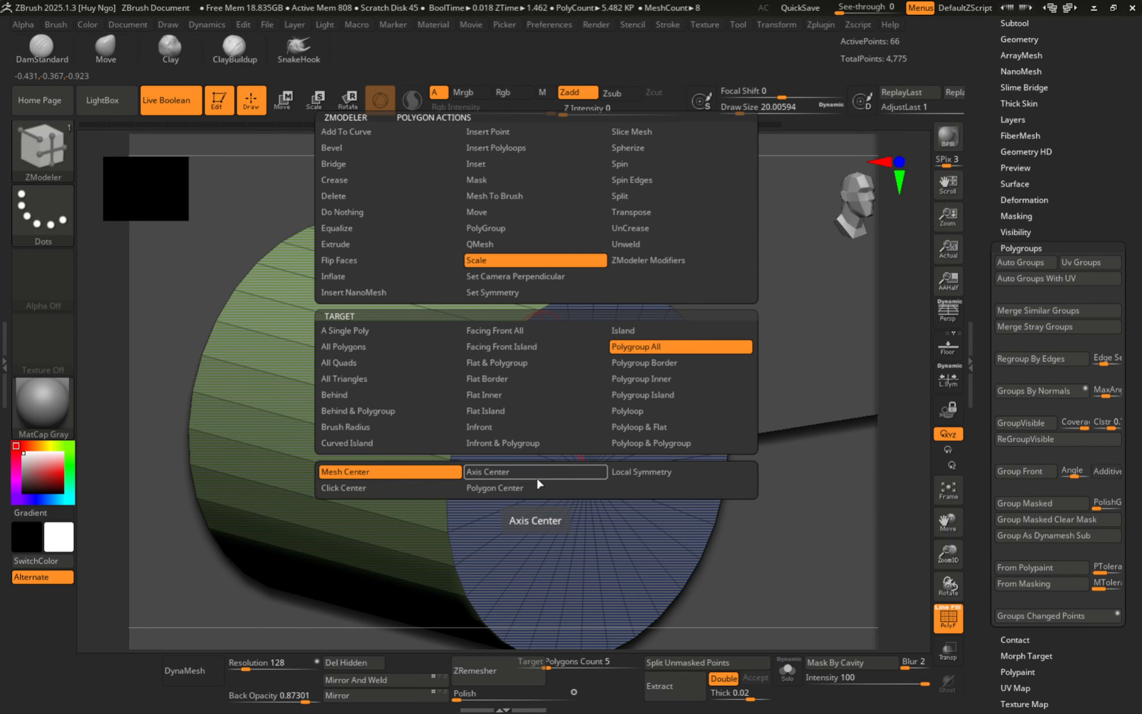
left_click(484, 489)
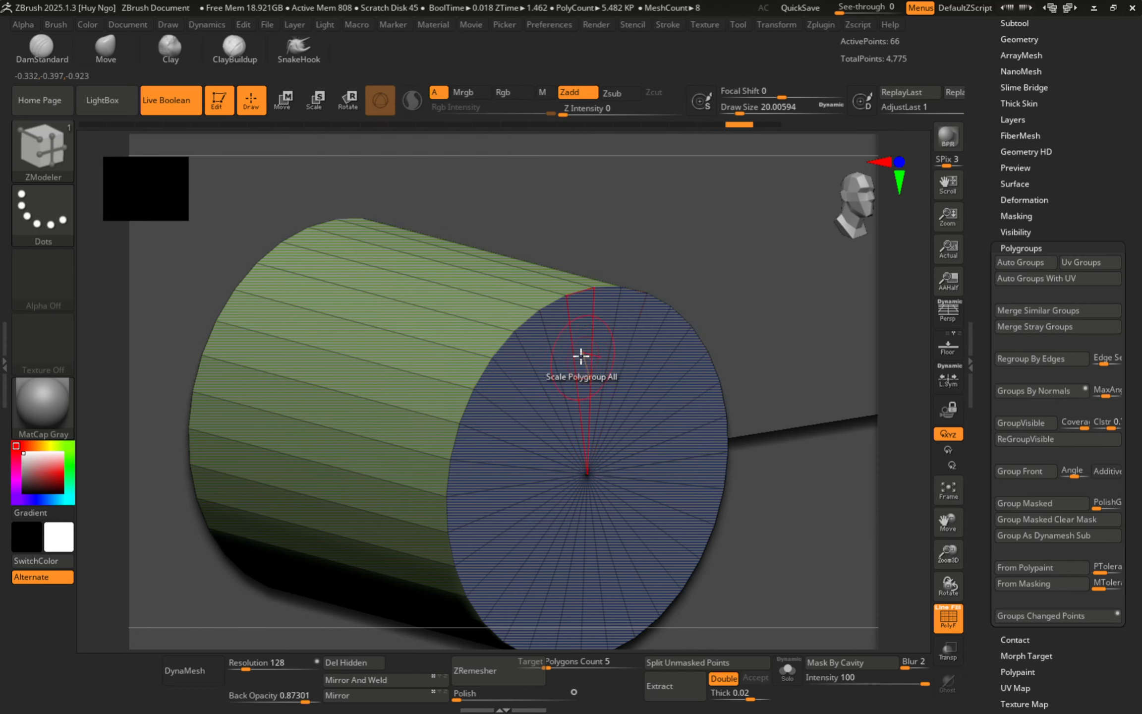
left_click_drag(561, 342, 548, 563)
right_click_drag(714, 432, 565, 398, "alt")
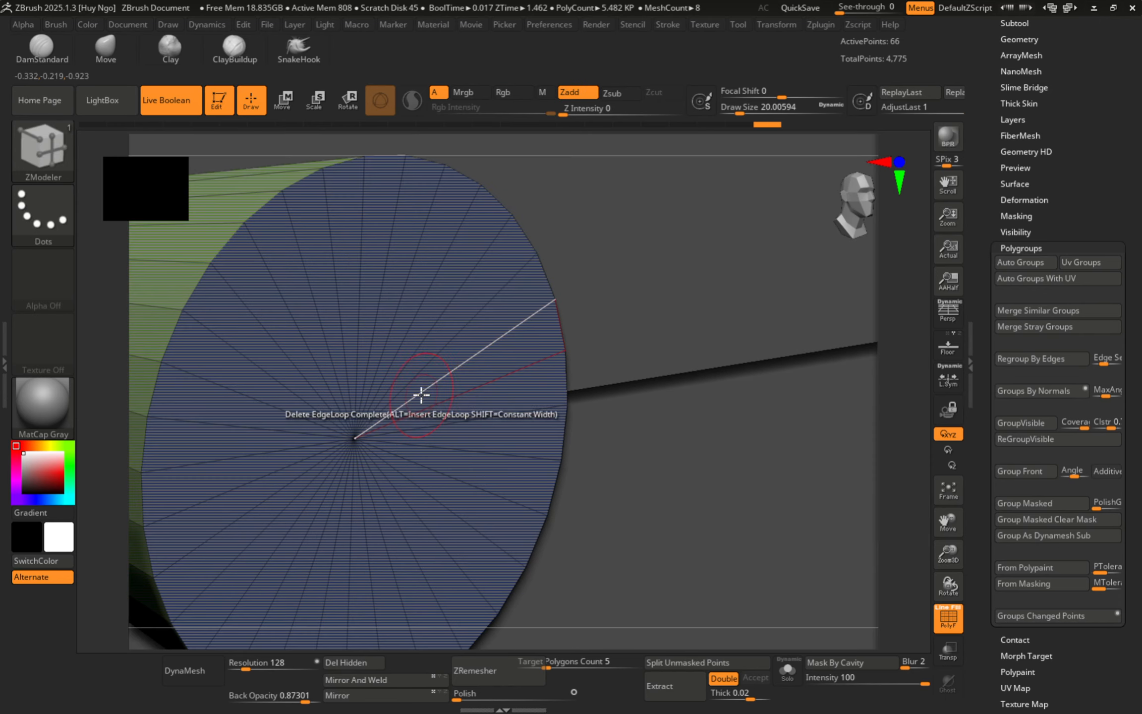
Switch the cylinder subtool to Boolean subtraction and hide the PolyFrame display, with the transform gizmo active.
key("w")
right_click_drag(410, 394, 683, 453, "alt")
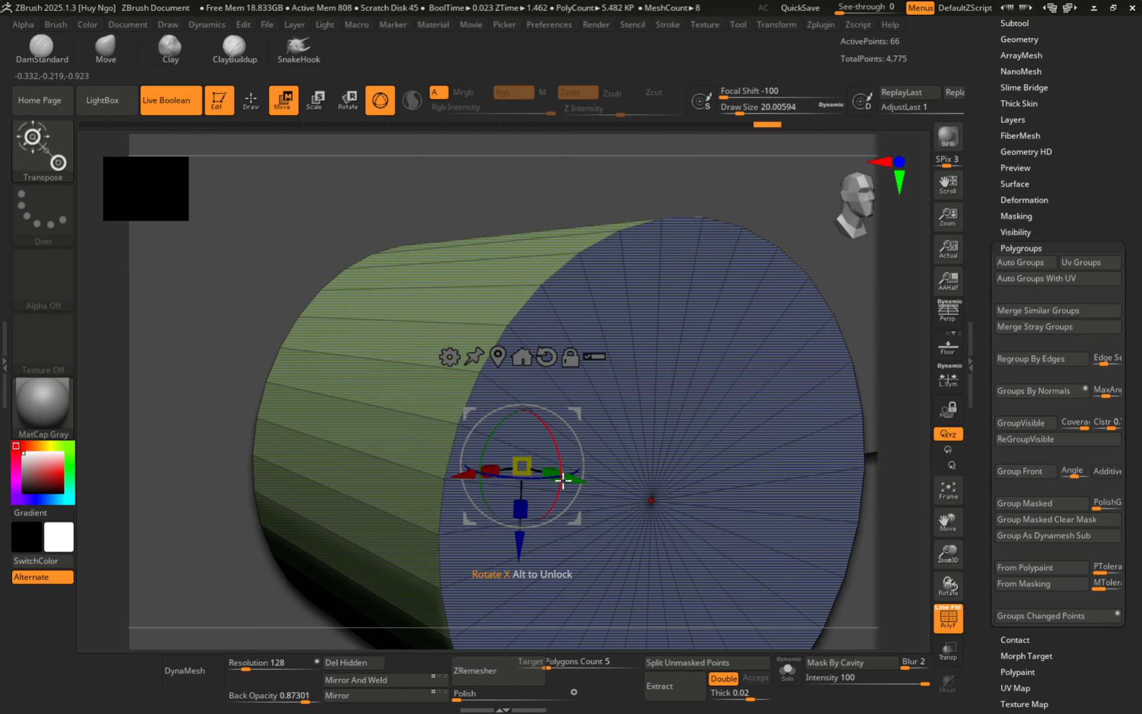
left_click_drag(563, 478, 443, 436)
left_click_drag(1091, 100, 1077, 245)
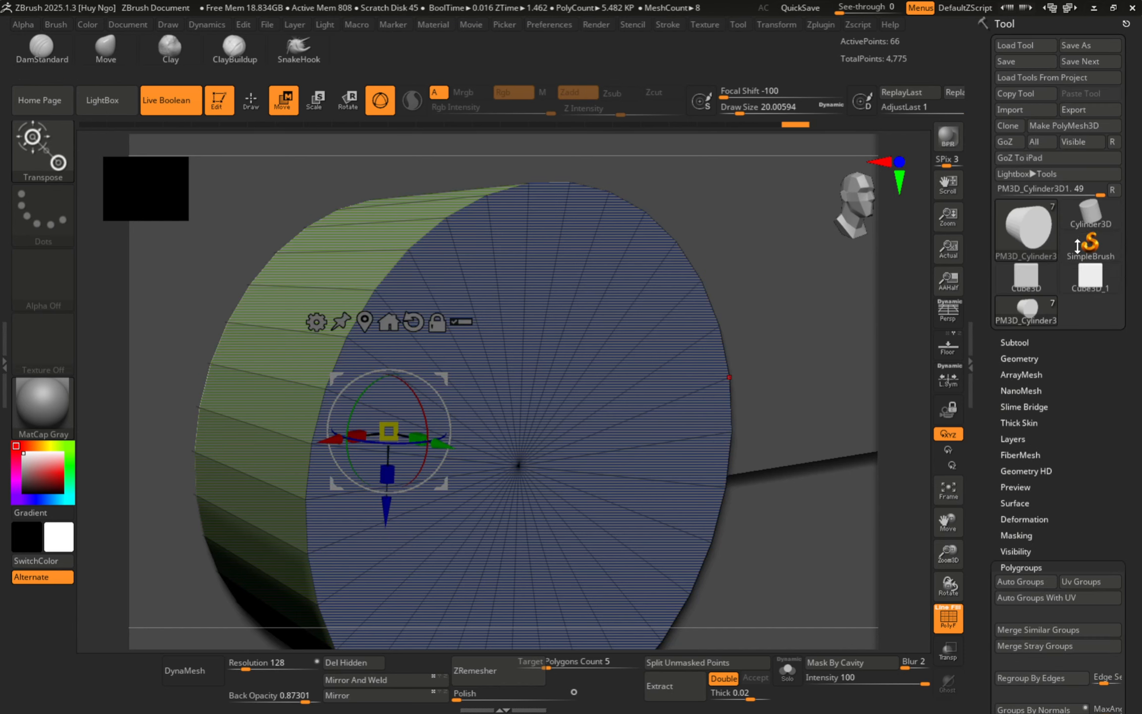
left_click(1011, 342)
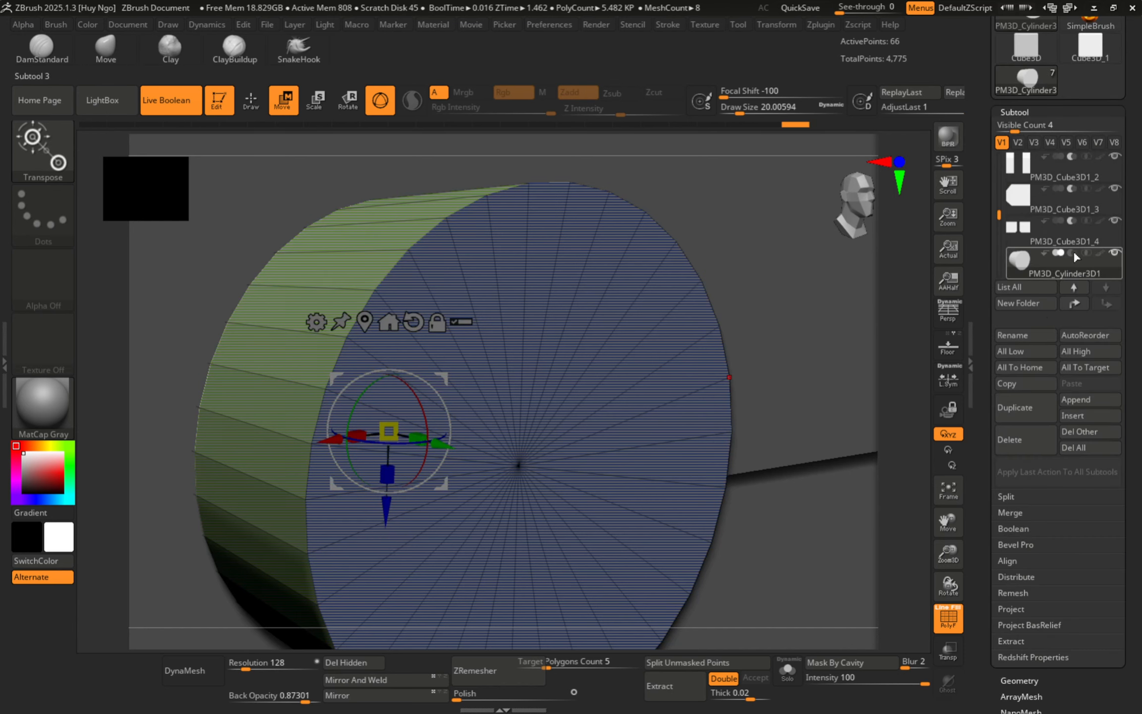
left_click(1072, 254)
right_click_drag(461, 321, 432, 290, "alt")
key("shift+f")
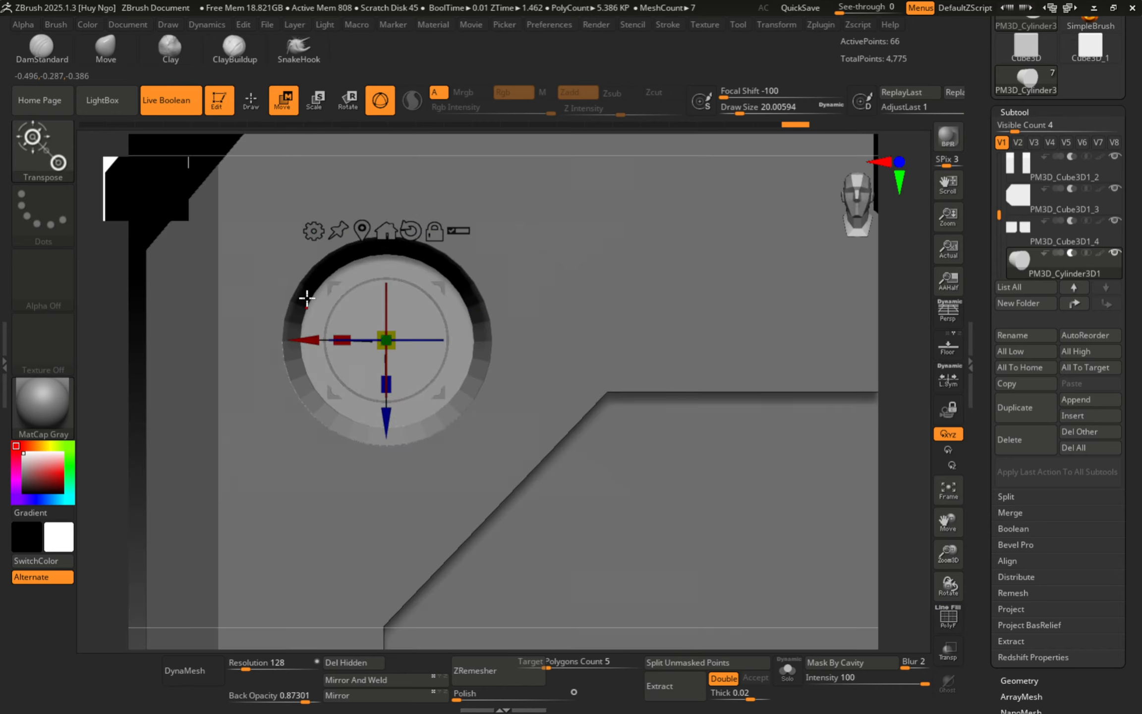
Move the subtracting cylinder outward along its Y axis by about 0.07 to make the round recess shallower.
right_click_drag(307, 298, 351, 303)
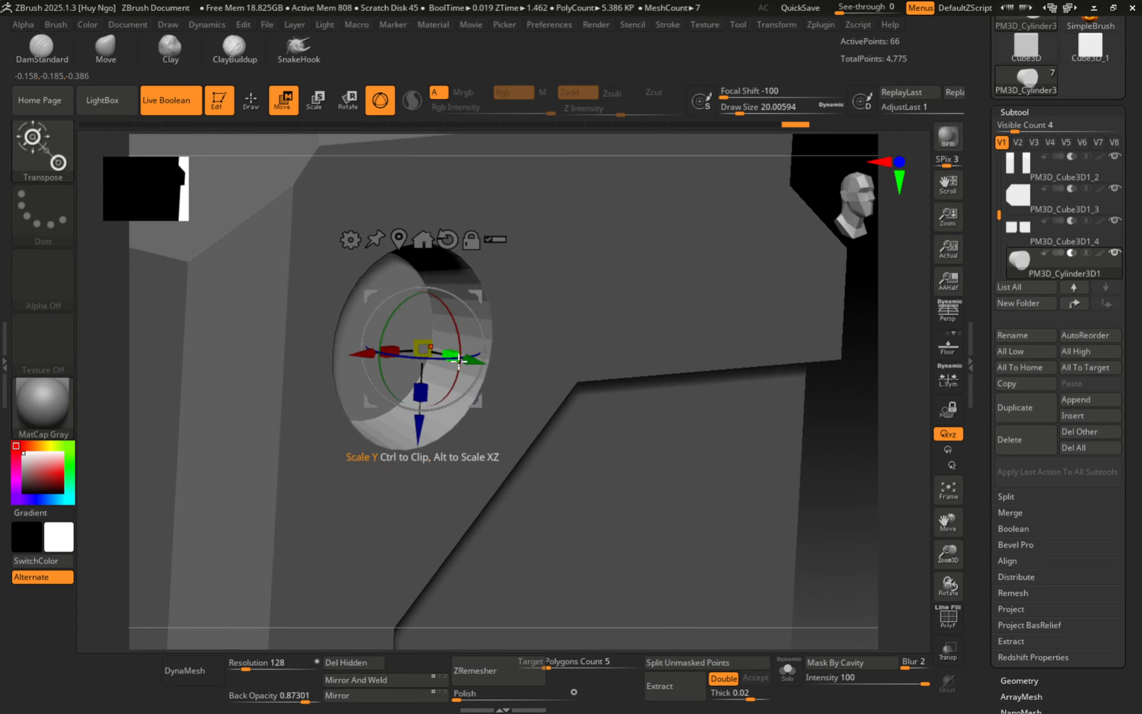
left_click_drag(458, 360, 511, 370)
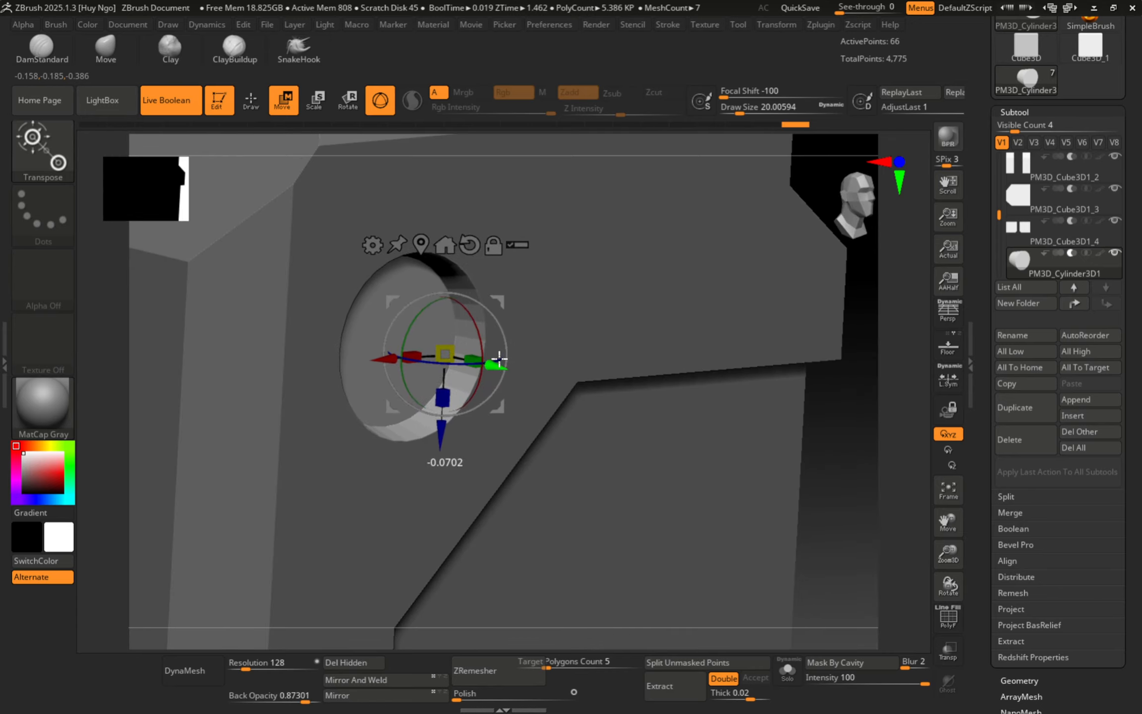
right_click_drag(612, 322, 605, 305, "shift")
Examine the tapered round recess in the block from the front and side, with and without the cylinder's PolyFrame.
key("shift+f")
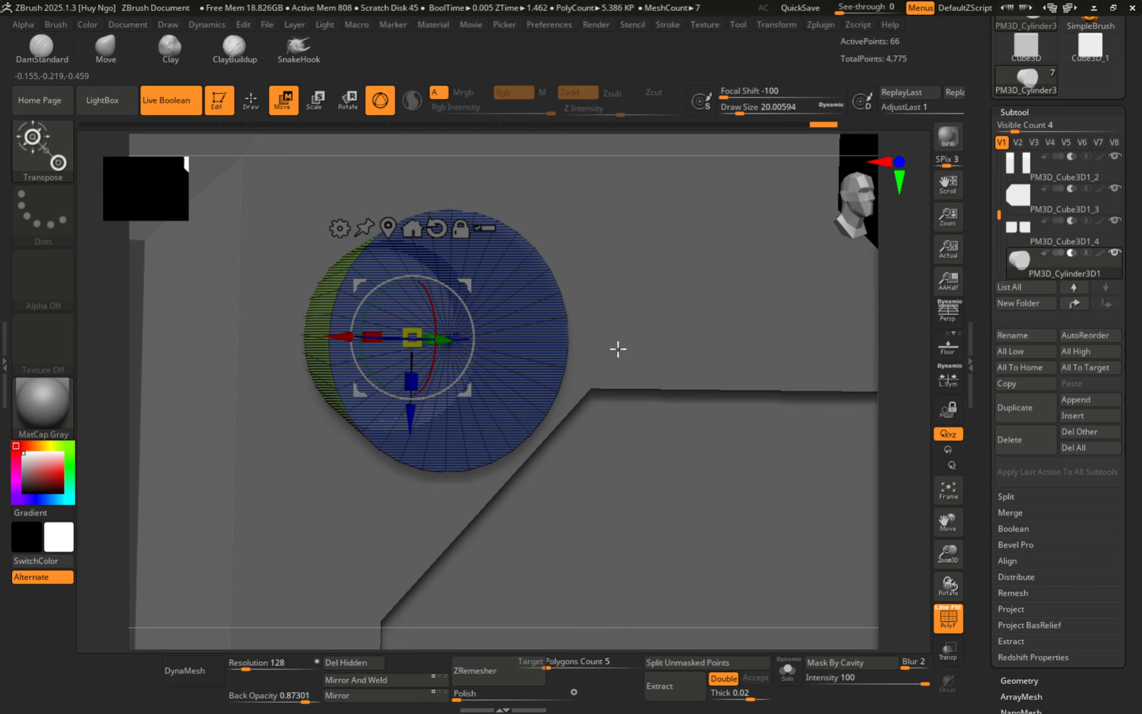
key("shift+f")
mouse_move(618, 349)
right_mouse_down("ctrl")
mouse_move(584, 307)
mouse_move(533, 368)
mouse_move(560, 370)
right_mouse_up("ctrl")
key("q")
right_click_drag(674, 370, 749, 451, "ctrl")
right_click_drag(507, 285, 466, 266, "shift")
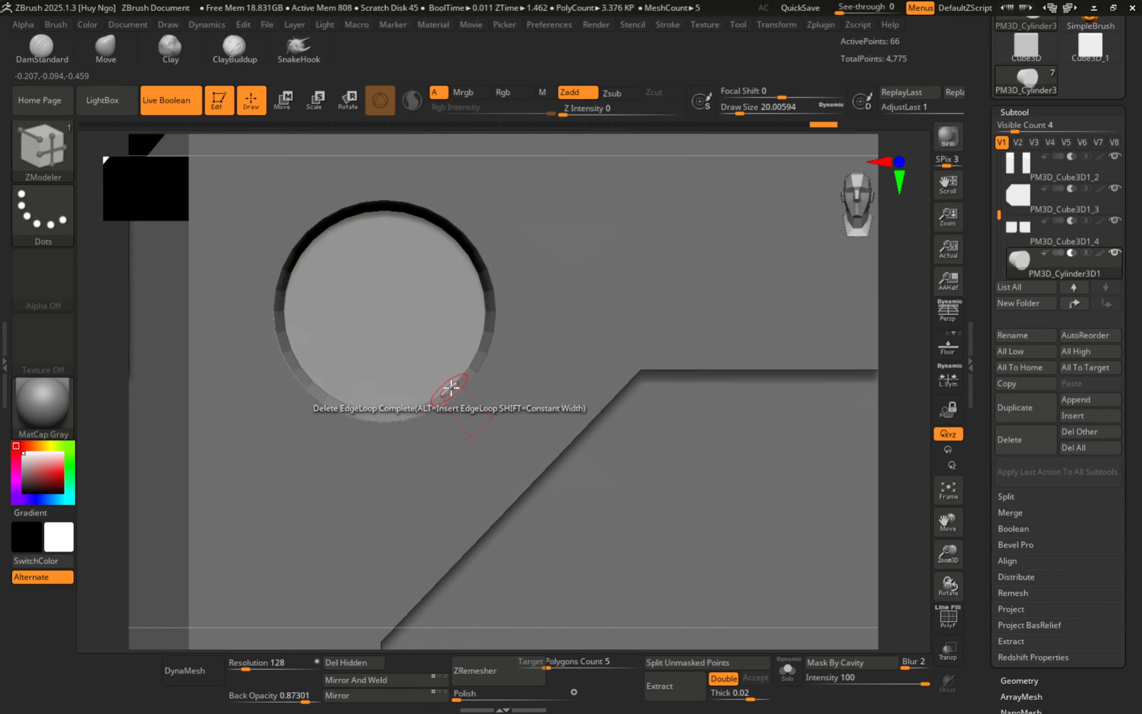
right_click_drag(476, 270, 502, 298)
right_click_drag(502, 299, 382, 303, "ctrl")
right_click_drag(436, 323, 455, 404)
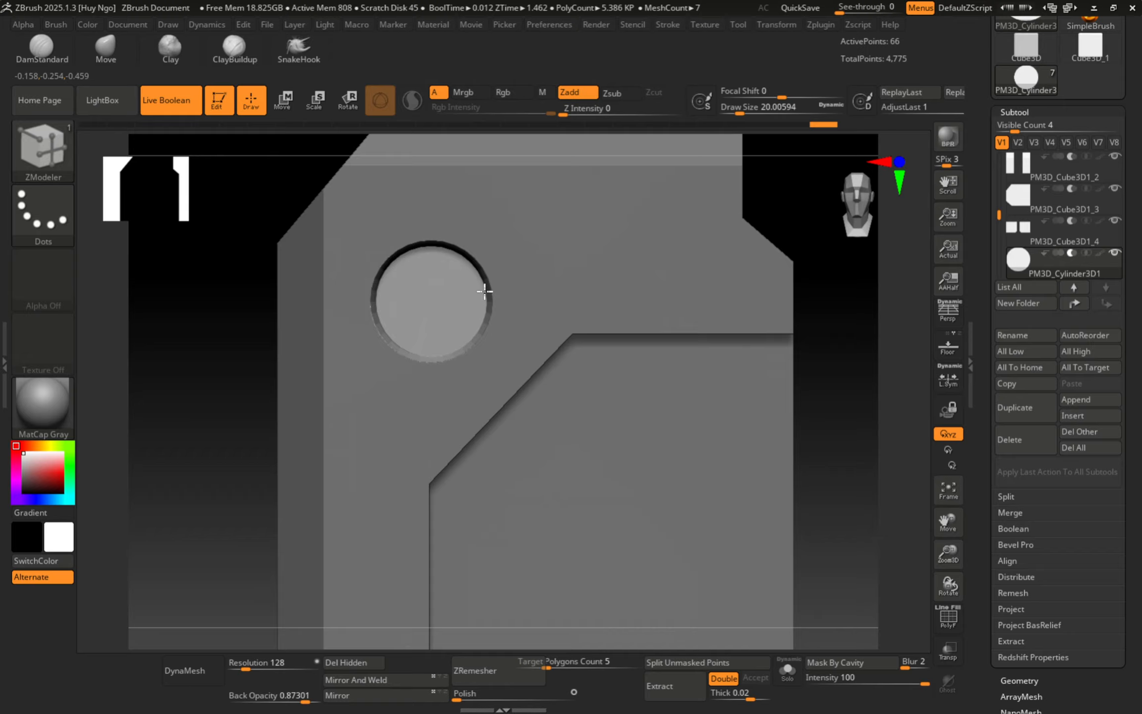
right_click_drag(484, 291, 808, 362)
right_click_drag(537, 285, 652, 348, "alt")
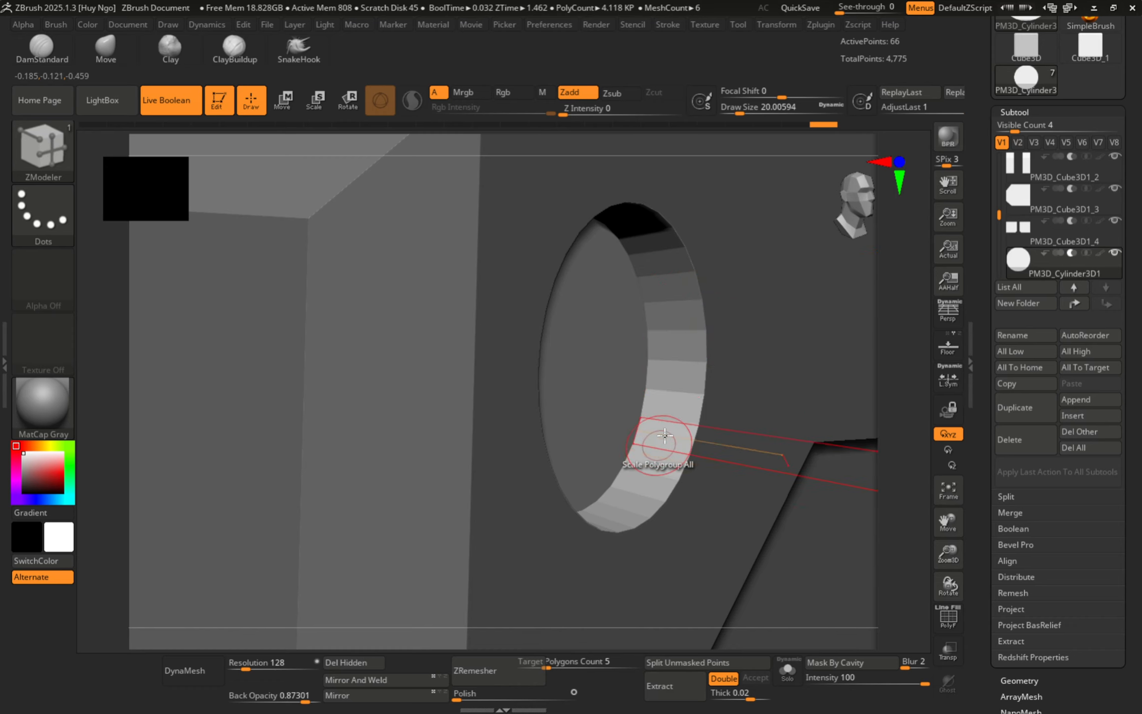
key("shift+f")
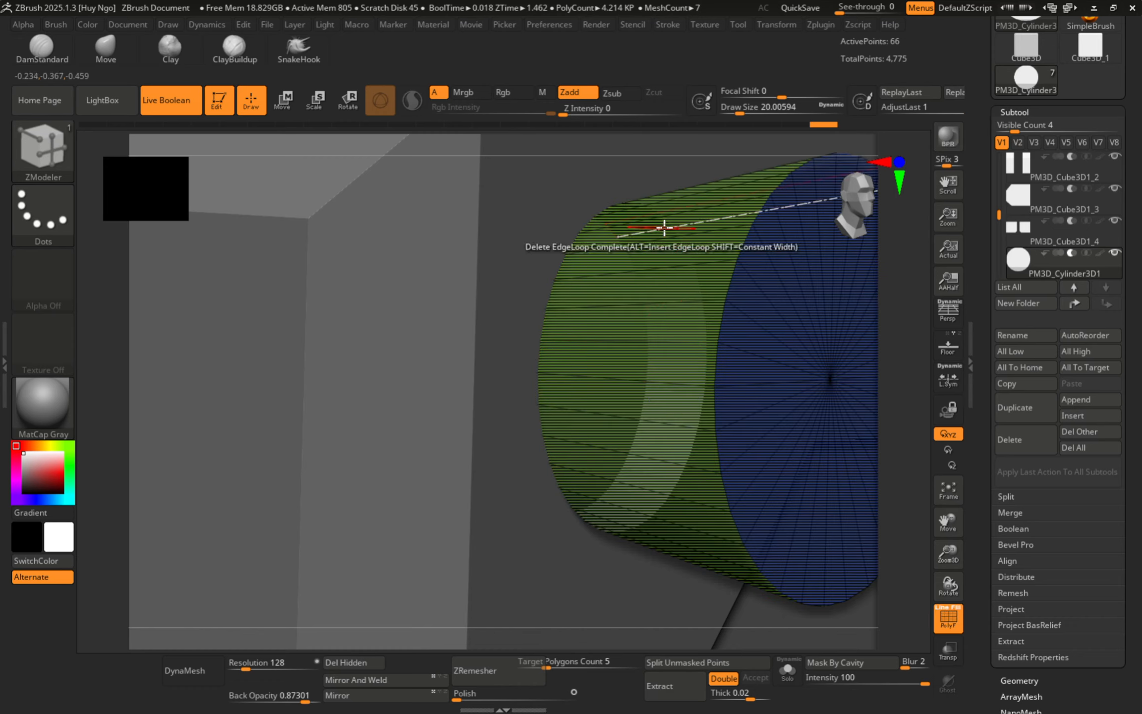
right_click_drag(718, 268, 553, 283)
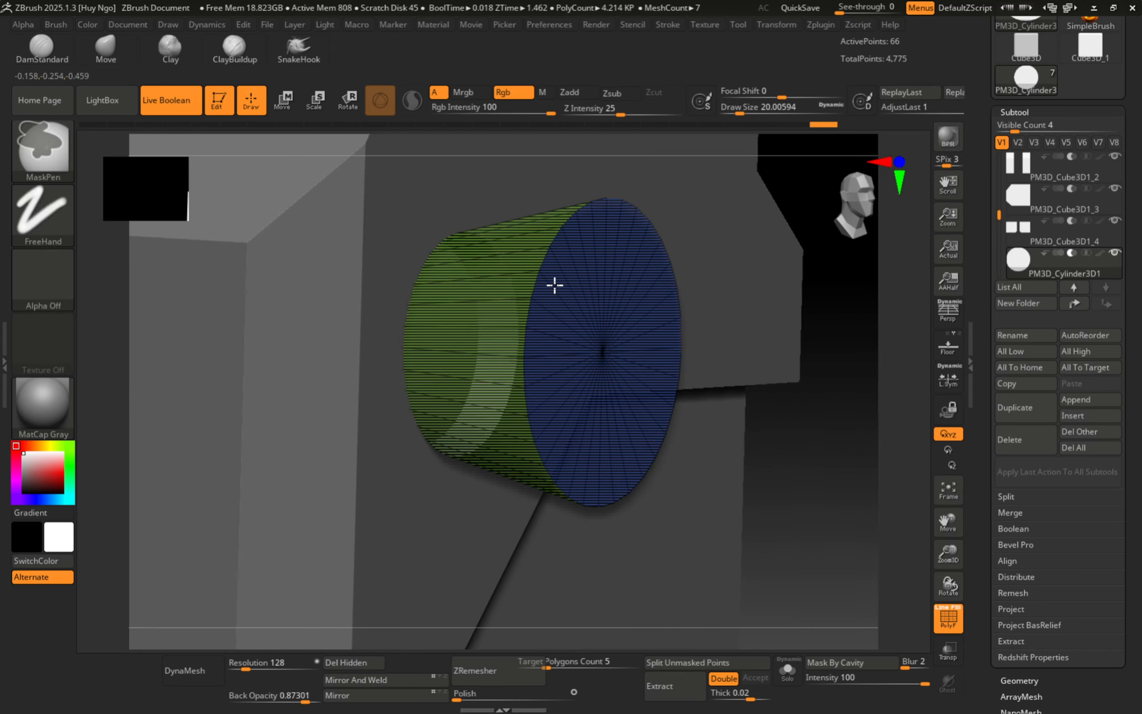
Switch to the ClayBuildup brush and examine the faceted wall of the round hole with the wireframe hidden.
key("shift+f")
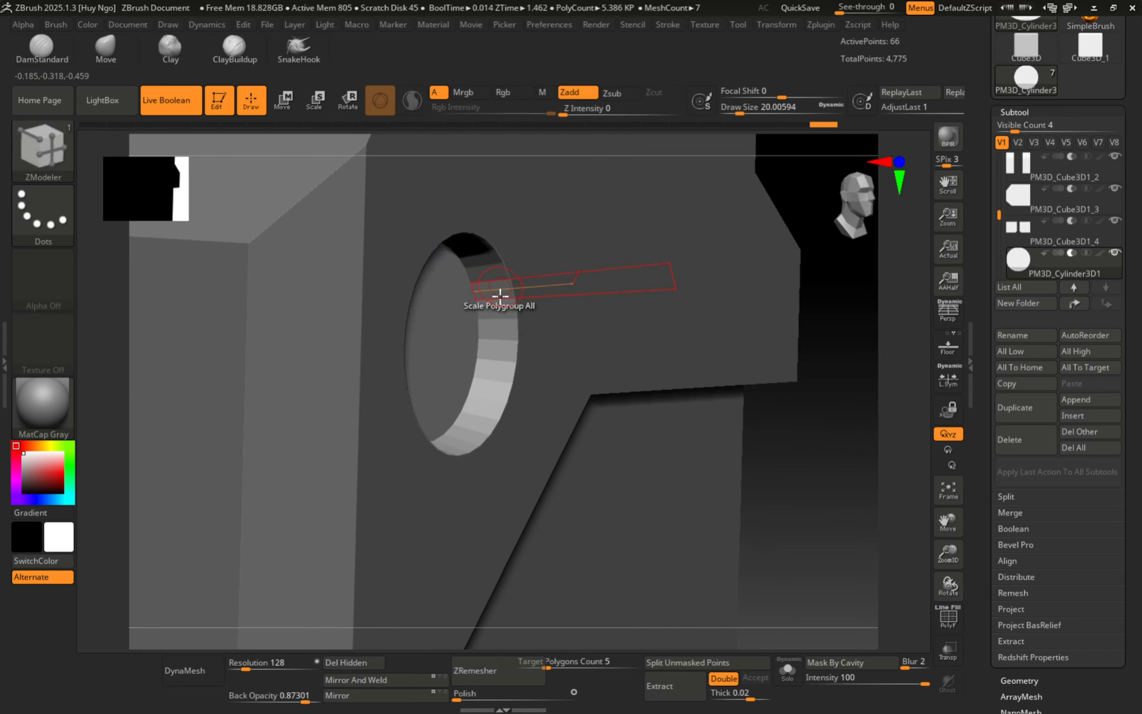
right_click_drag(498, 333, 601, 334, "ctrl")
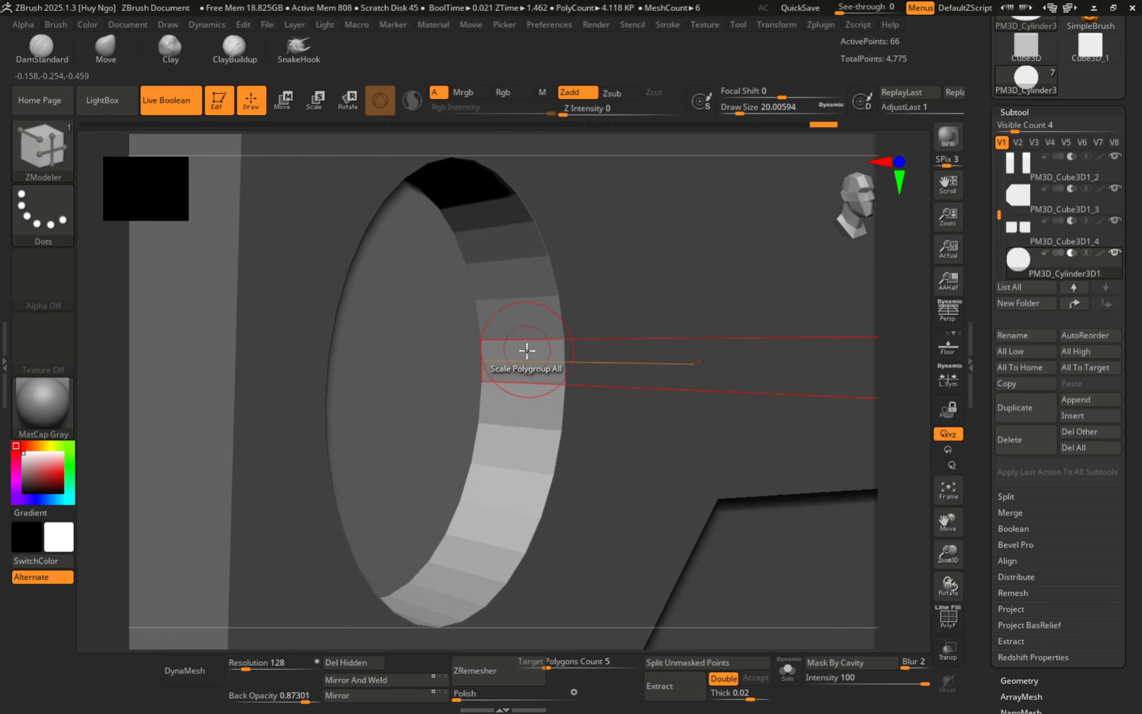
key("b")
key("c")
key("b")
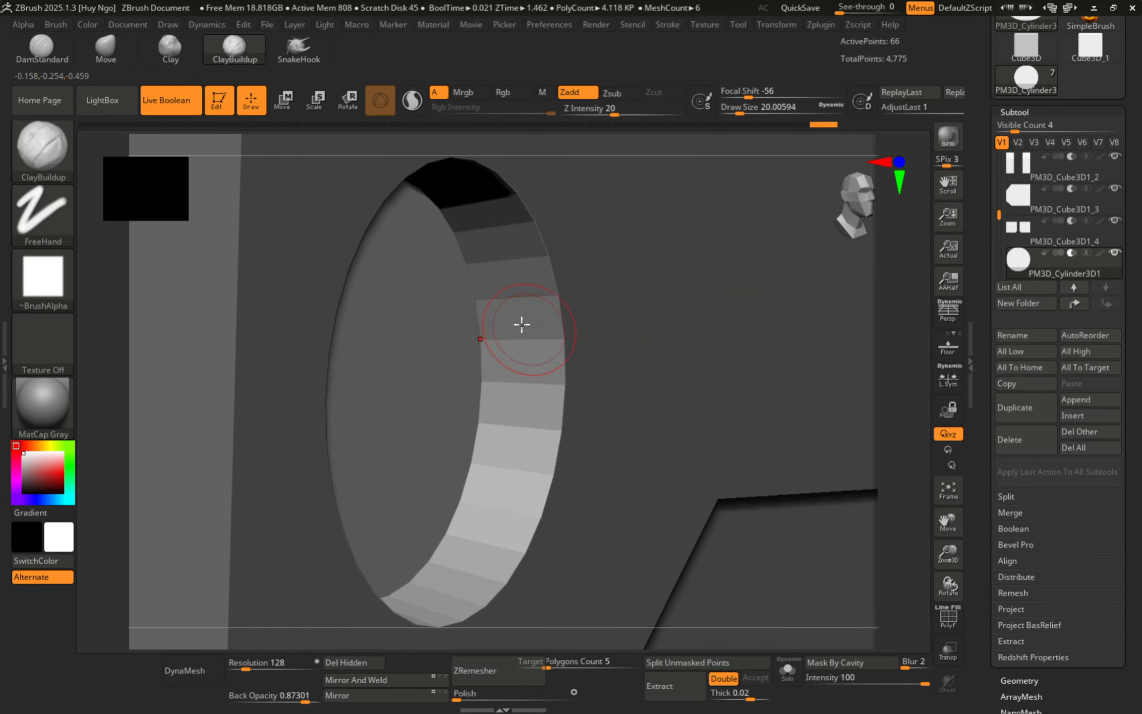
right_click_drag(566, 353, 526, 322, "alt")
right_click_drag(525, 323, 359, 302, "ctrl")
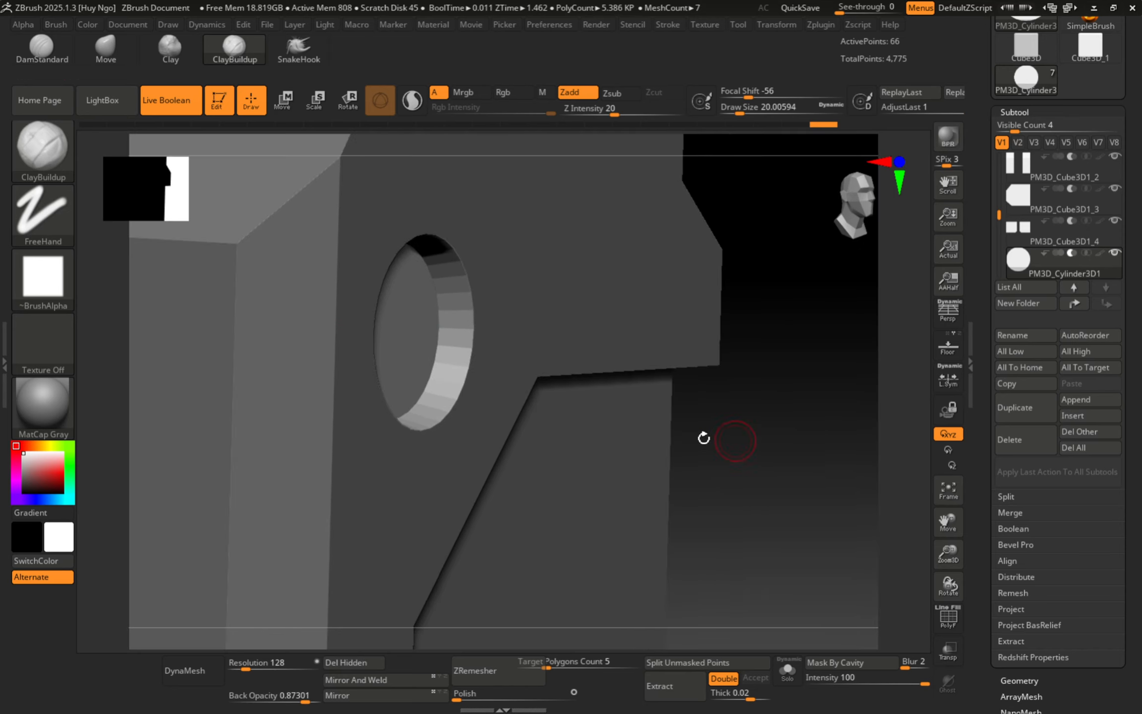
key("shift+f")
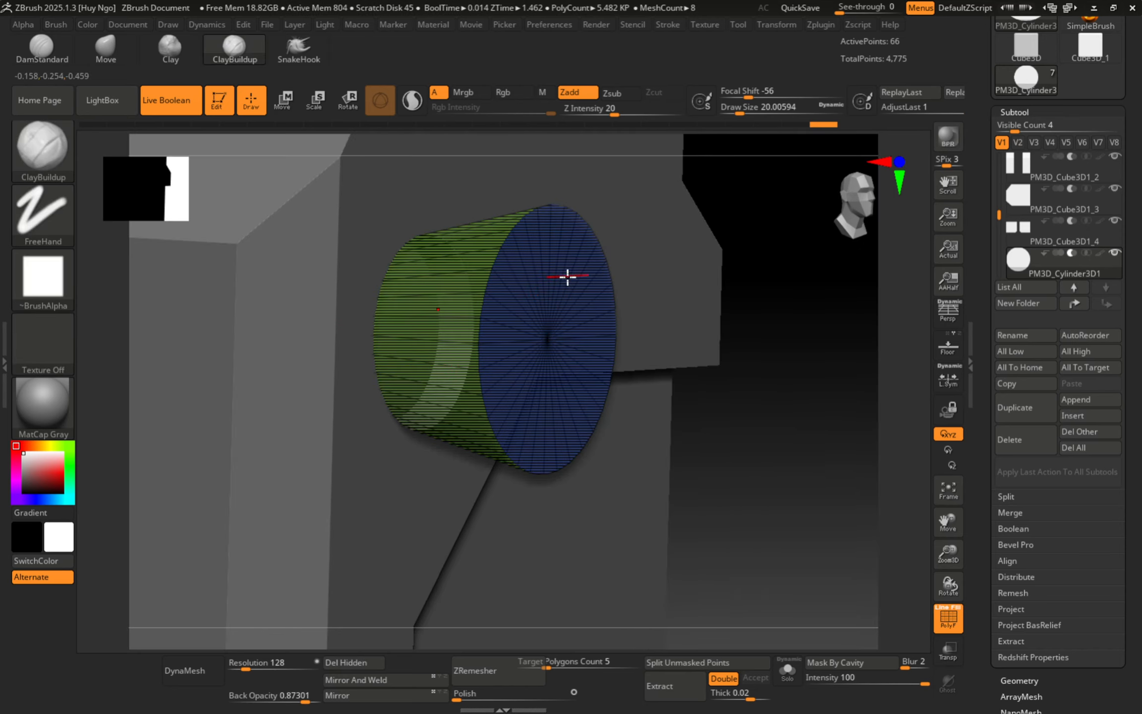
Turn on Dynamic Subdiv for the cylinder subtool.
left_click_drag(1138, 548, 1138, 468)
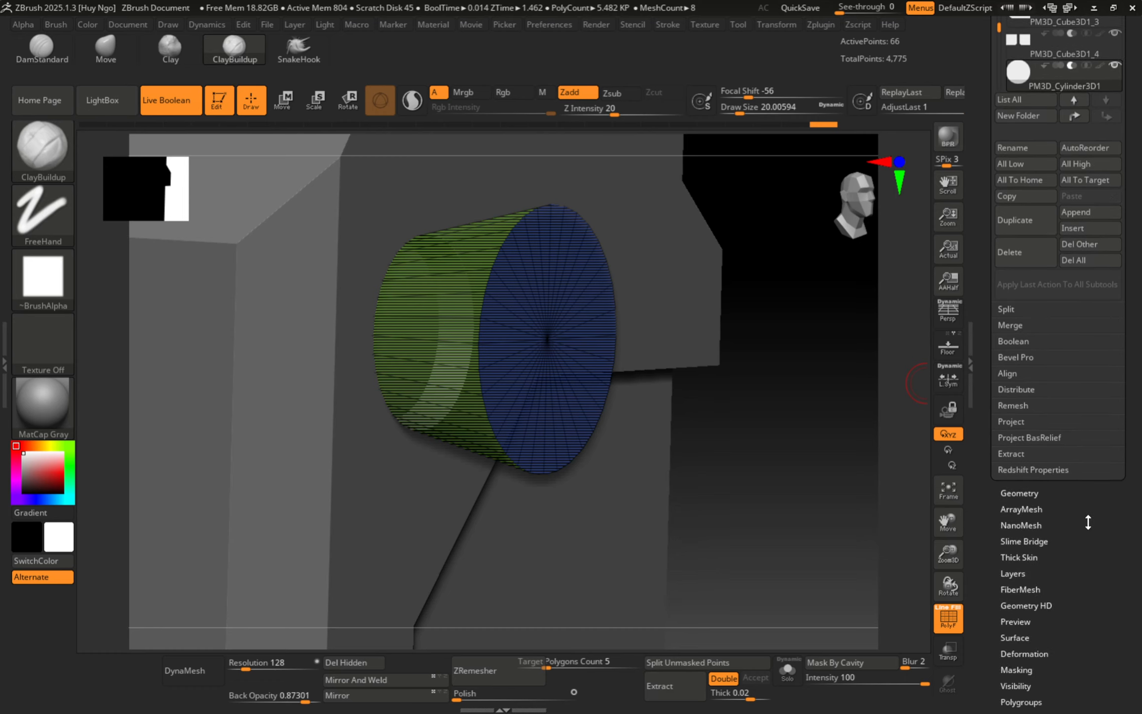
left_click_drag(1088, 522, 1066, 506)
left_click(1023, 470)
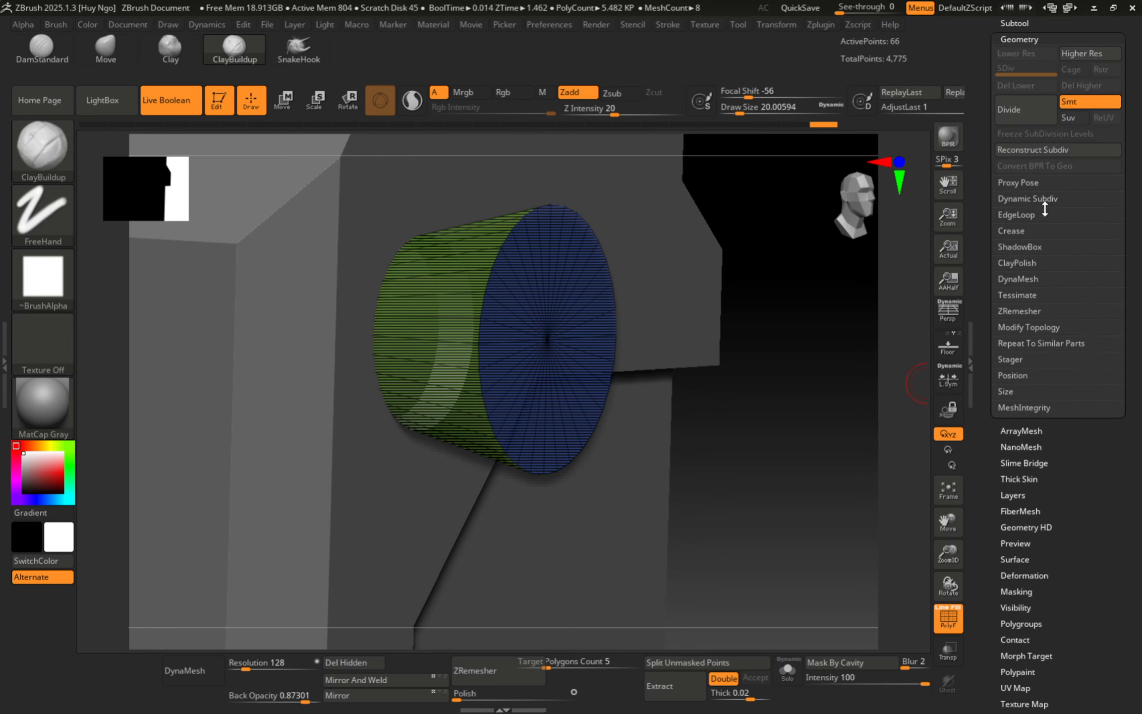
left_click(1027, 199)
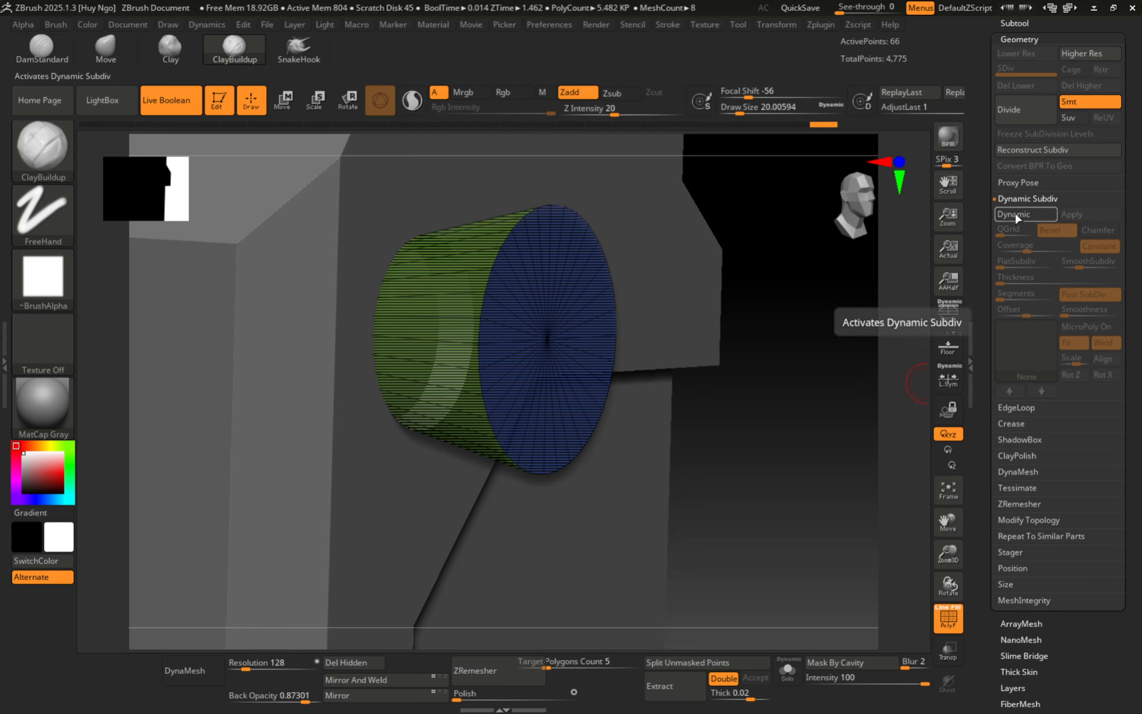
left_click(1015, 214)
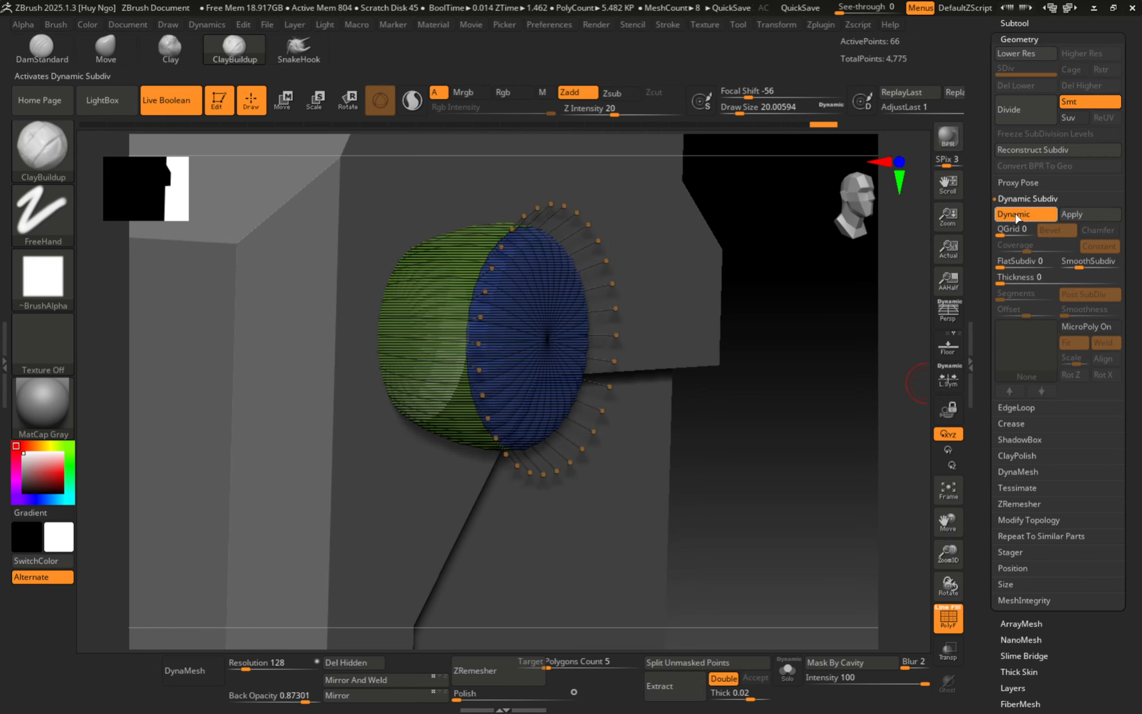
right_click_drag(550, 283, 598, 298, "alt")
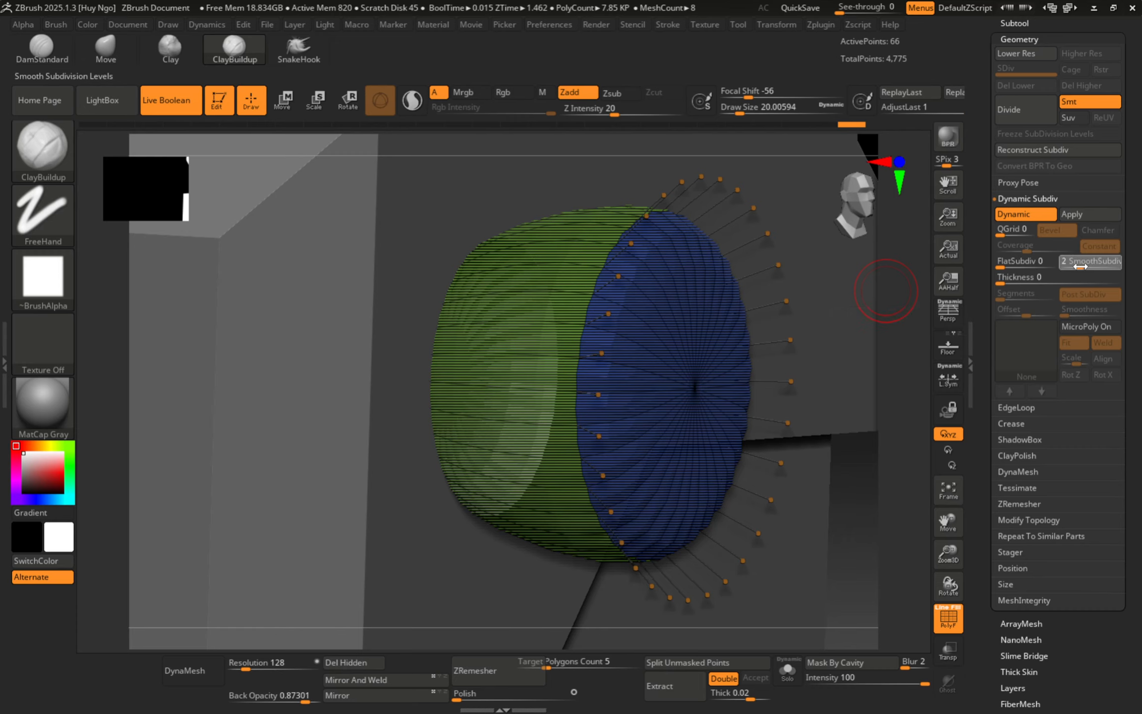
Crease the cylinder's edges so its rims stay sharp under Dynamic Subdiv, and check the smoothed hole.
key("shift+f")
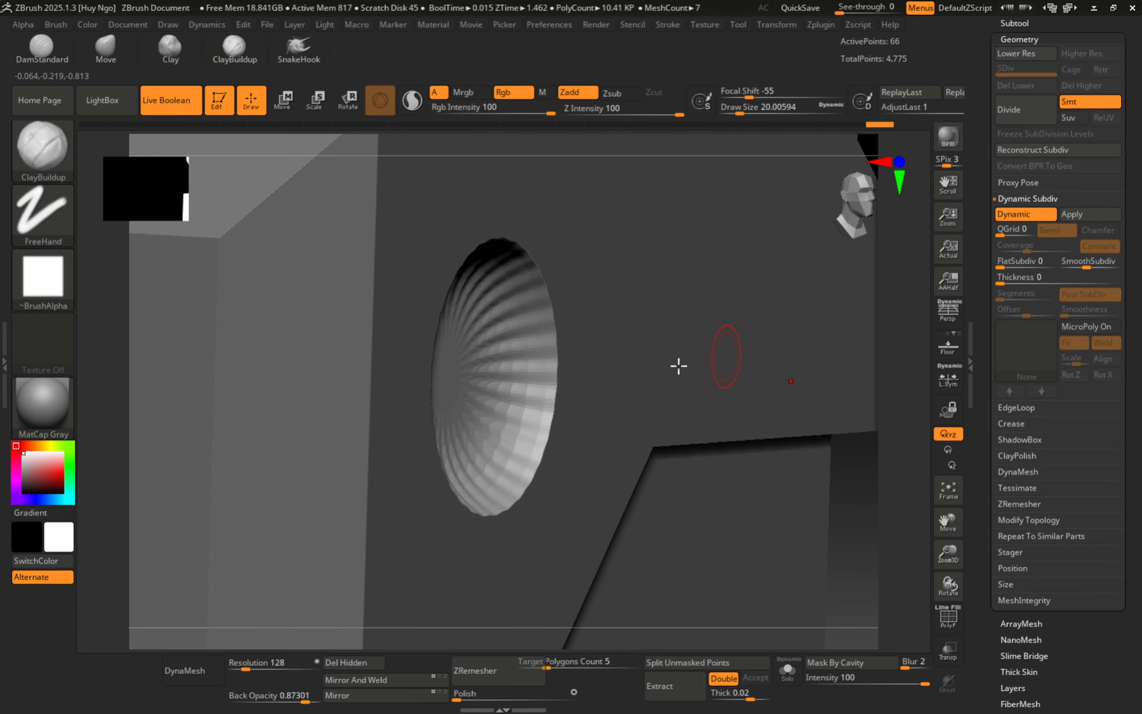
right_click_drag(678, 367, 602, 327)
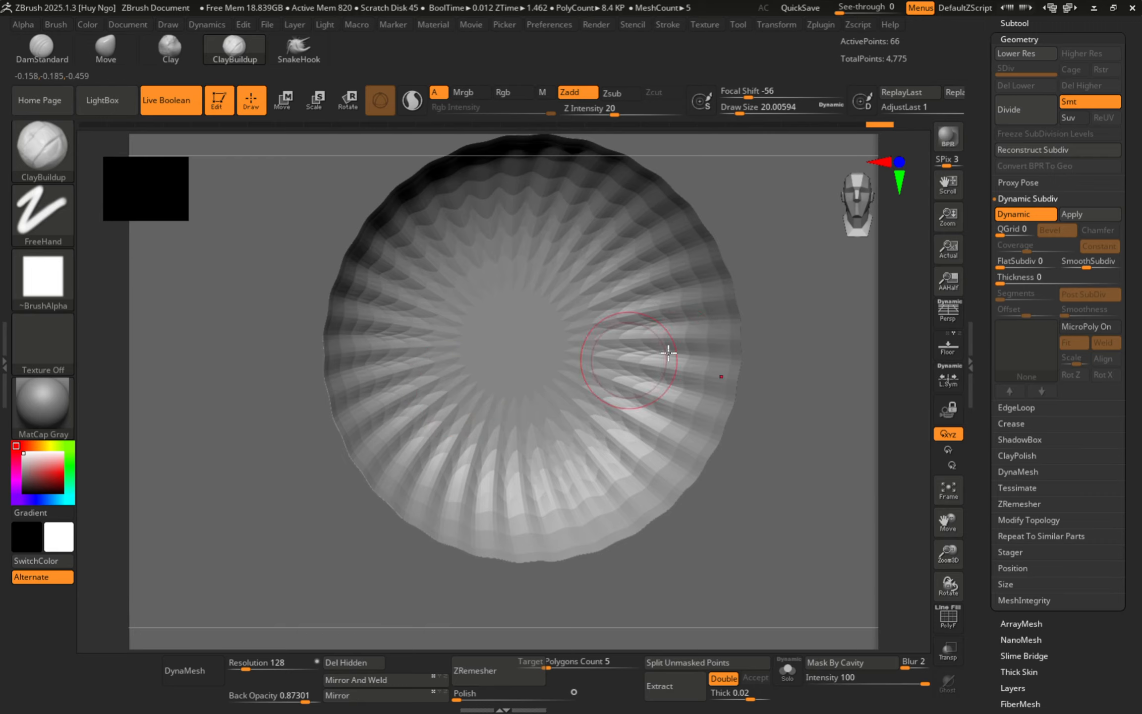
mouse_move(668, 353)
right_mouse_down("ctrl")
mouse_move(620, 343)
mouse_move(703, 301)
mouse_move(688, 301)
mouse_move(685, 246)
right_mouse_up("ctrl")
key("shift+f")
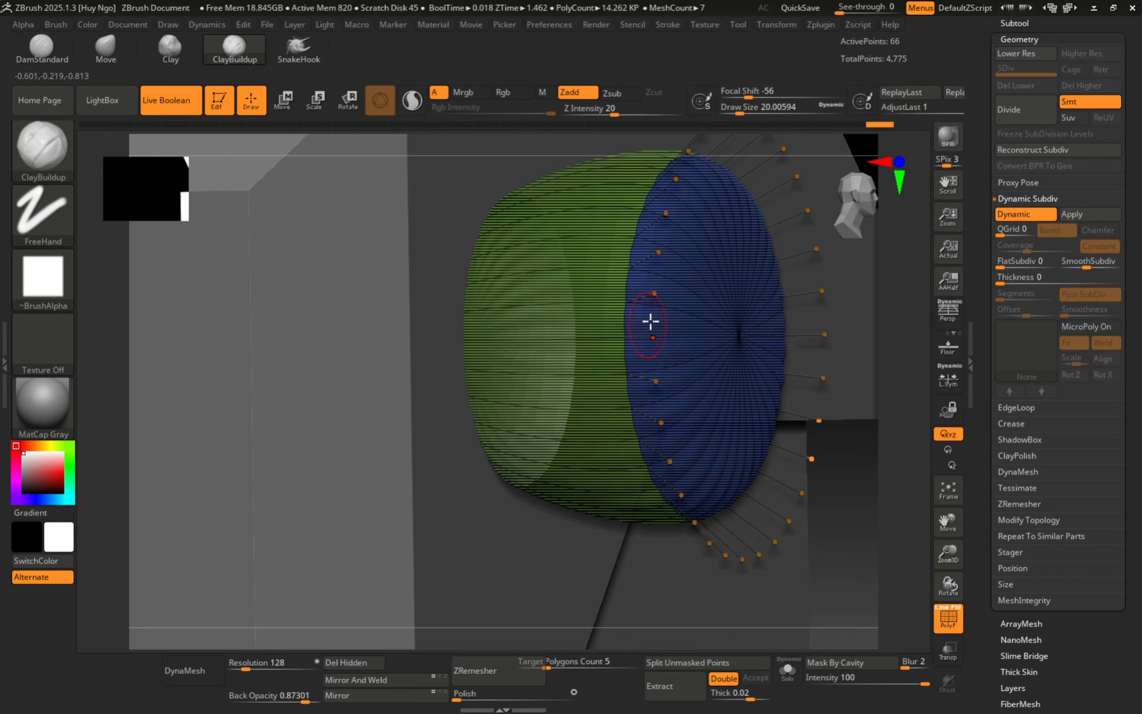
mouse_move(650, 321)
right_mouse_down()
mouse_move(630, 281)
mouse_move(632, 317)
mouse_move(601, 321)
mouse_move(632, 318)
right_mouse_up()
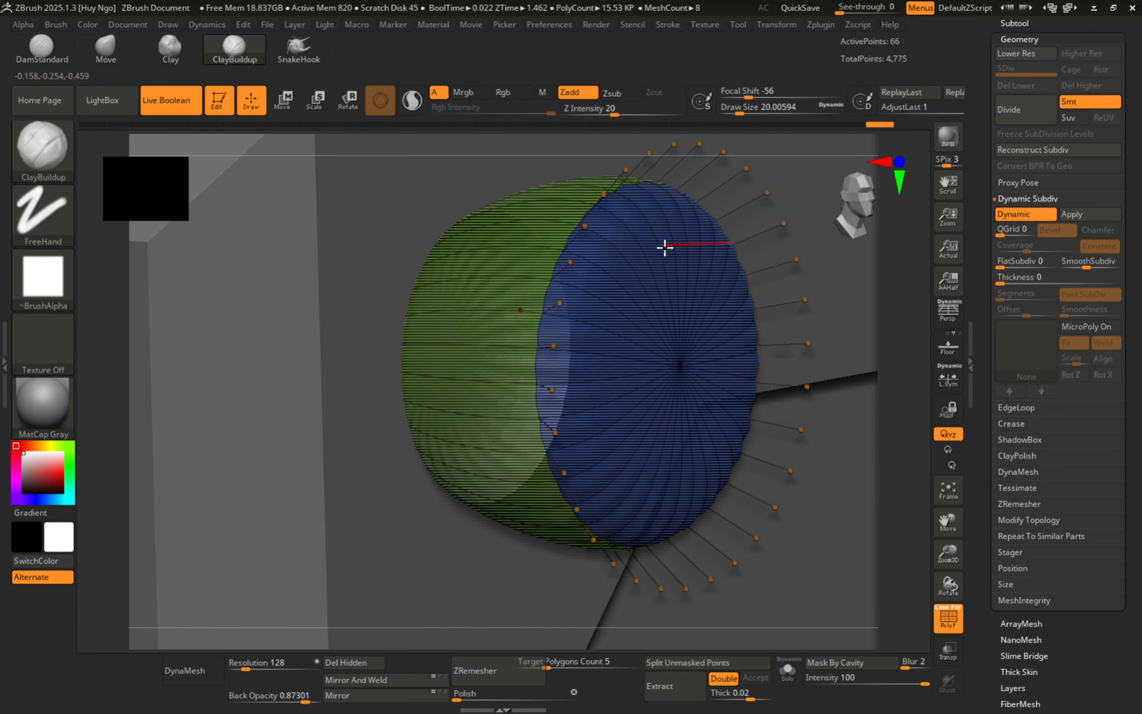
left_click(1015, 424)
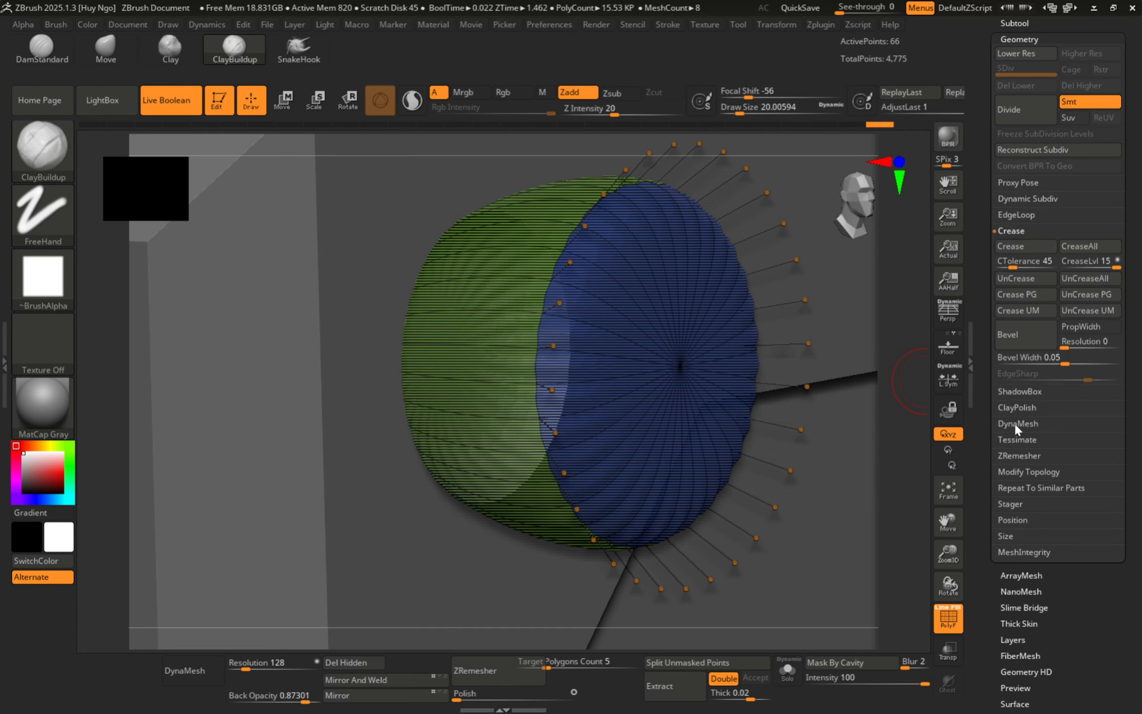
left_click(1024, 244)
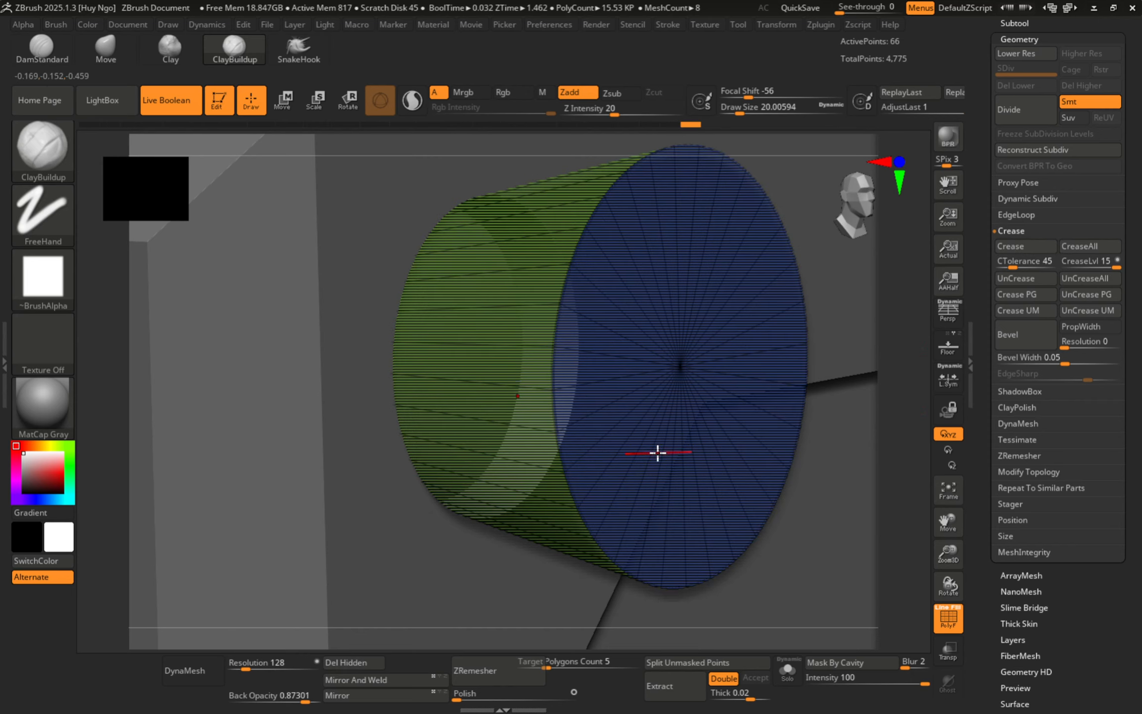
left_click_drag(657, 452, 592, 447)
scroll(568, 322, "up", 6)
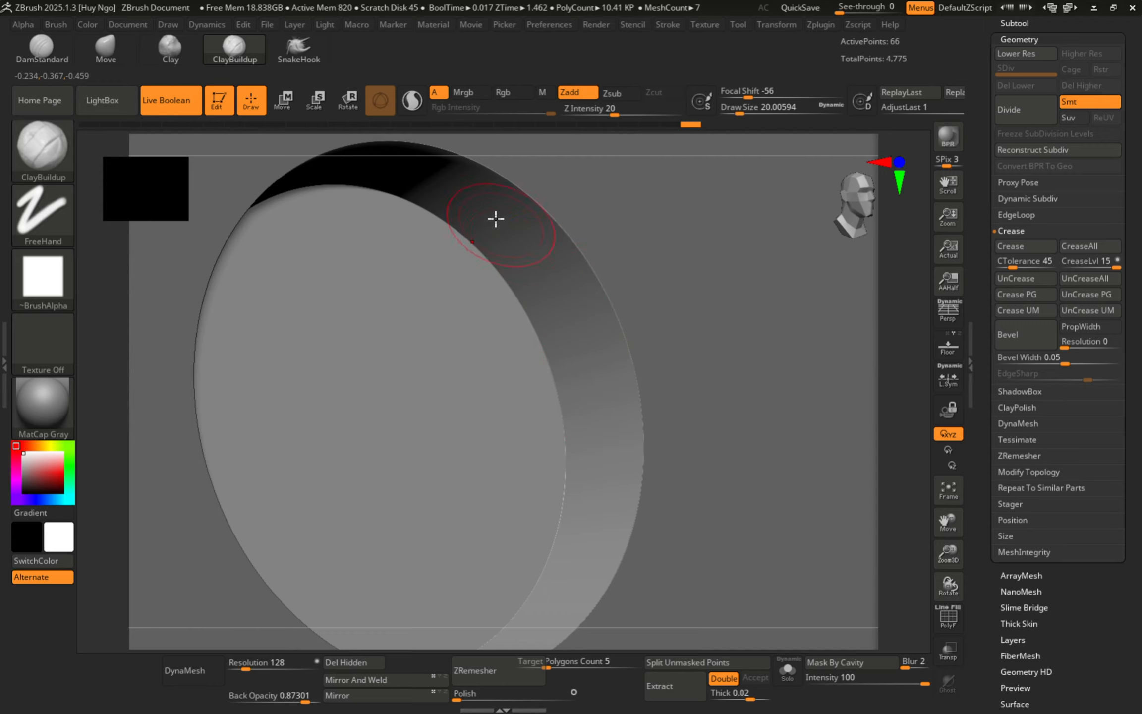
scroll(496, 387, "down", 8)
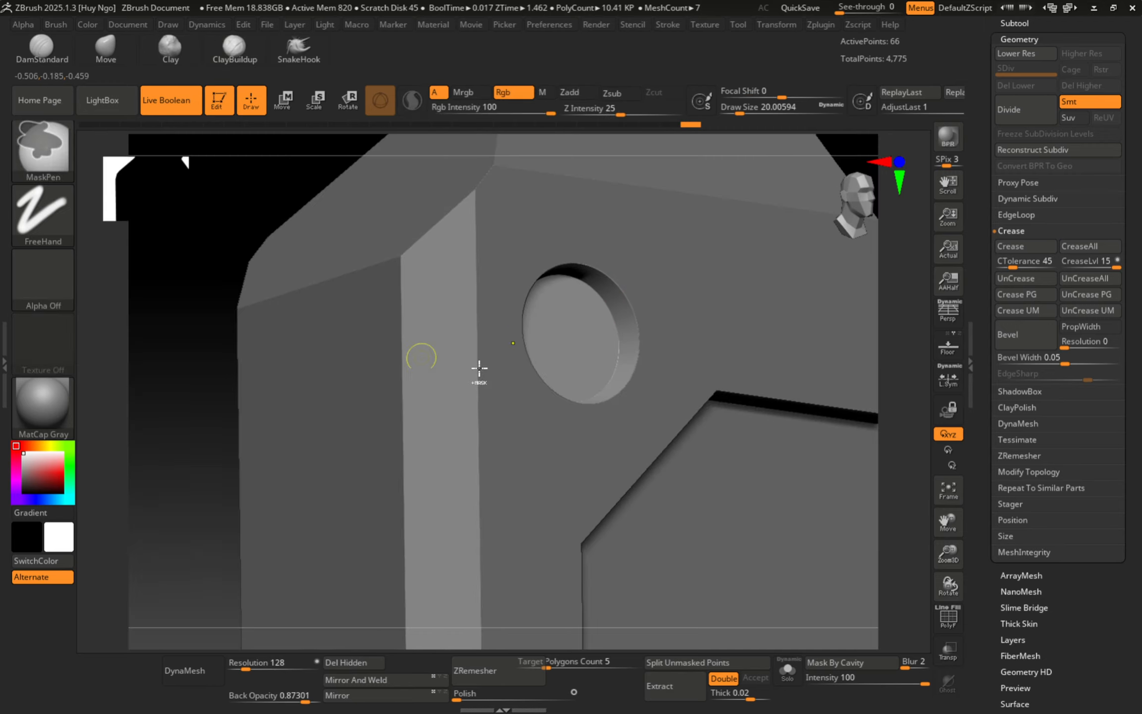
left_click_drag(470, 445, 494, 467)
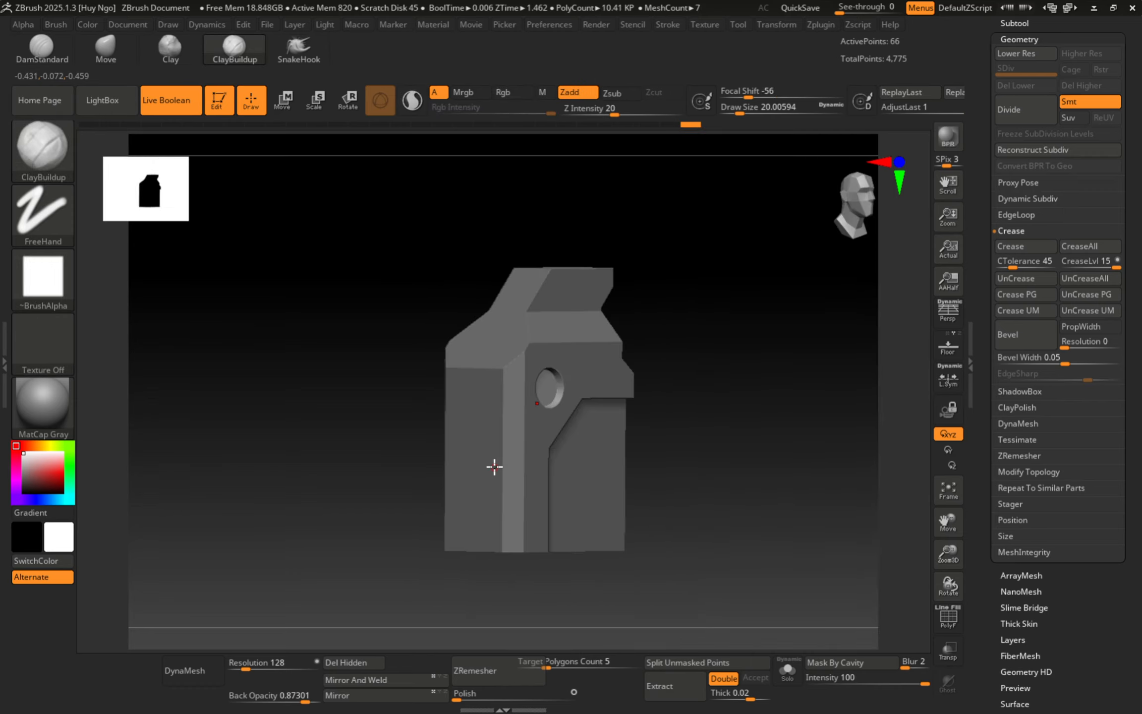
Mirror the cylinder subtool to the opposite side of the body with SubTool Master.
key("shift+f")
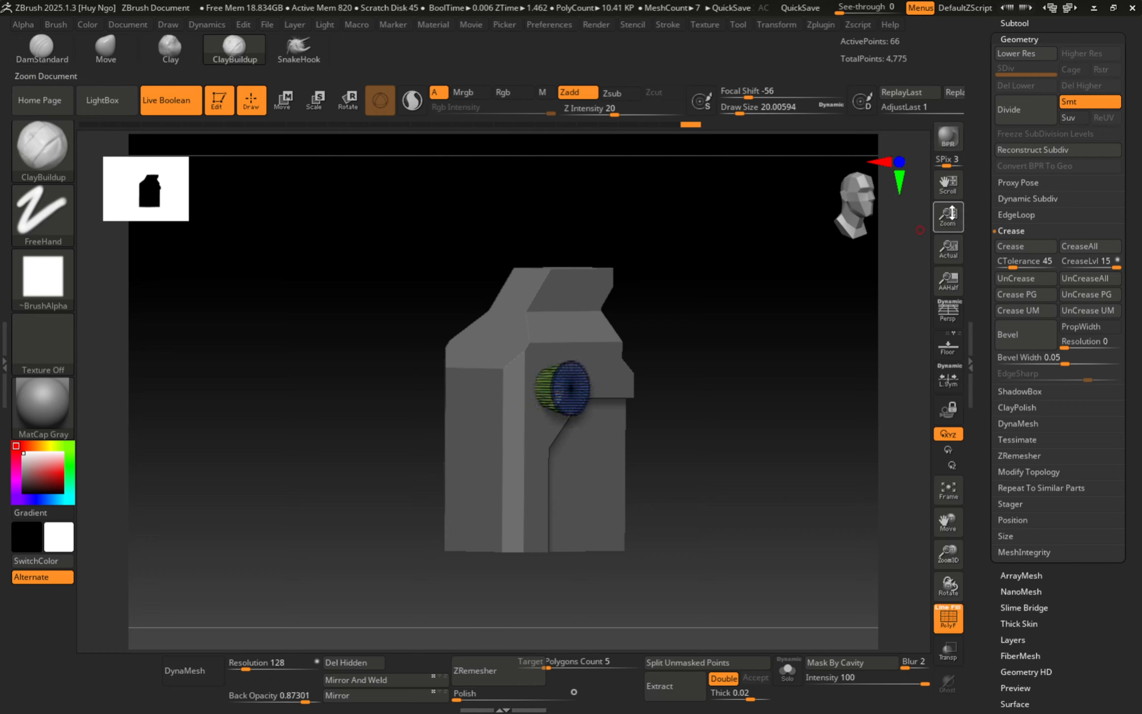
left_click(821, 24)
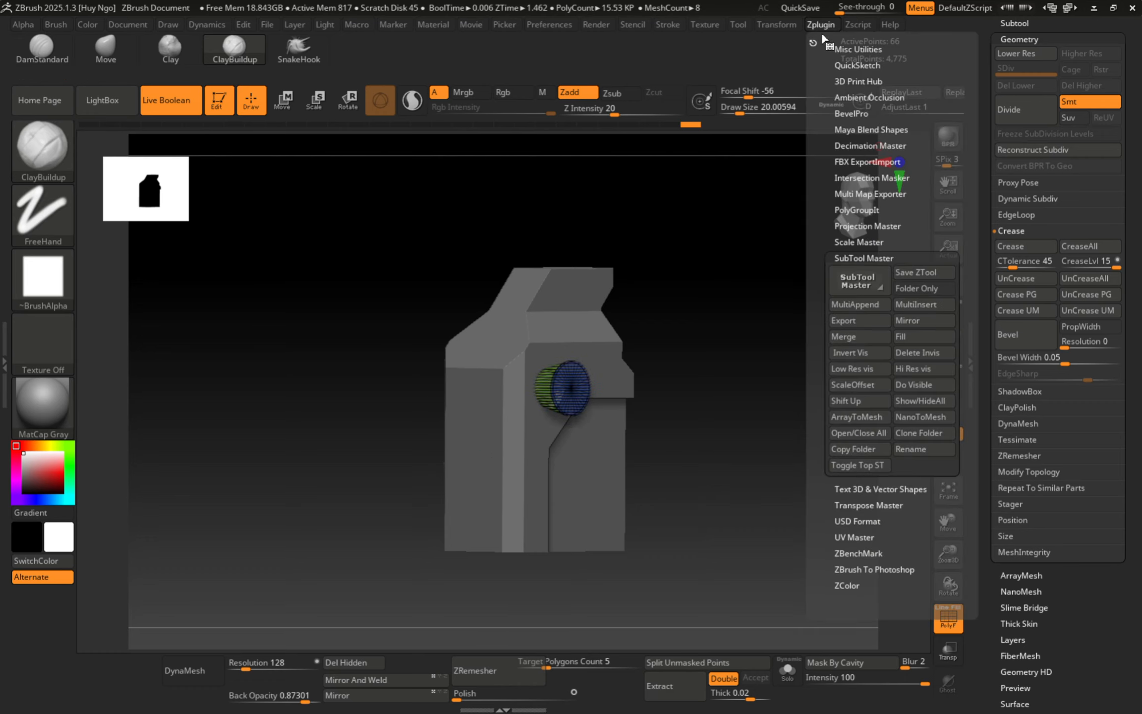
left_click(921, 322)
left_click(505, 339)
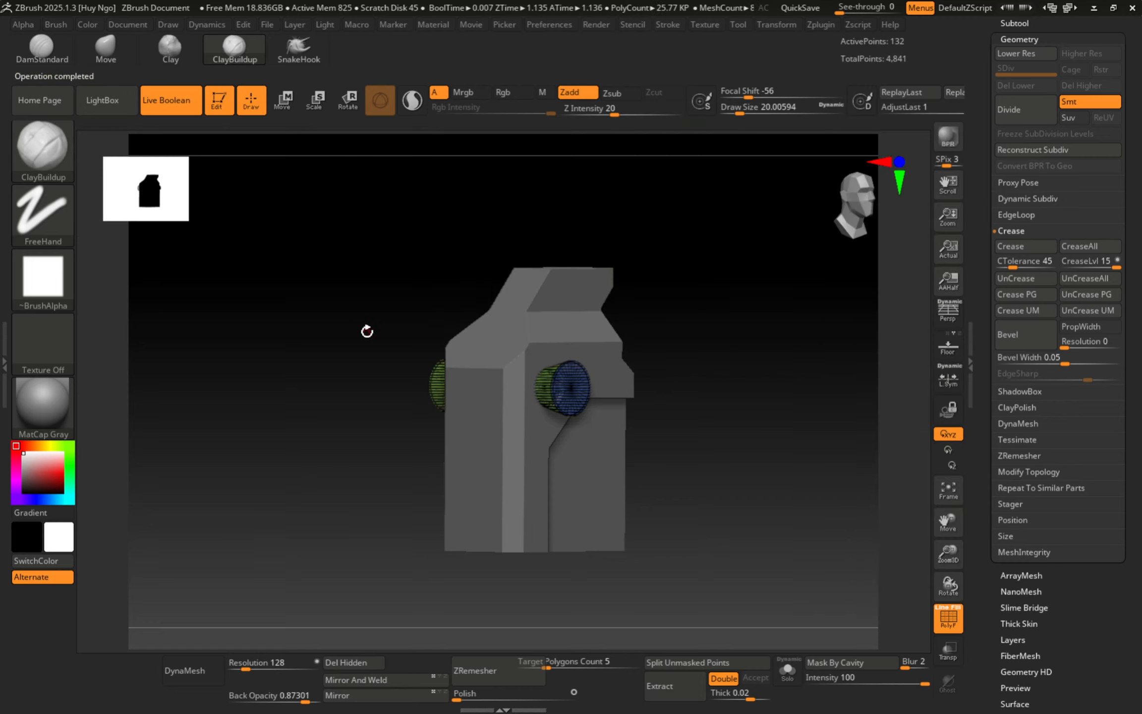
Examine the mirrored round cut from several sides of the body.
left_click_drag(368, 331, 609, 378)
right_click_drag(609, 378, 629, 343, "shift")
right_click_drag(630, 343, 627, 390, "ctrl")
mouse_move(627, 391)
right_mouse_down()
mouse_move(642, 390)
mouse_move(606, 384)
right_mouse_up()
right_click_drag(606, 384, 570, 349, "alt")
right_click_drag(682, 362, 527, 421, "shift")
right_click_drag(527, 421, 558, 395, "ctrl")
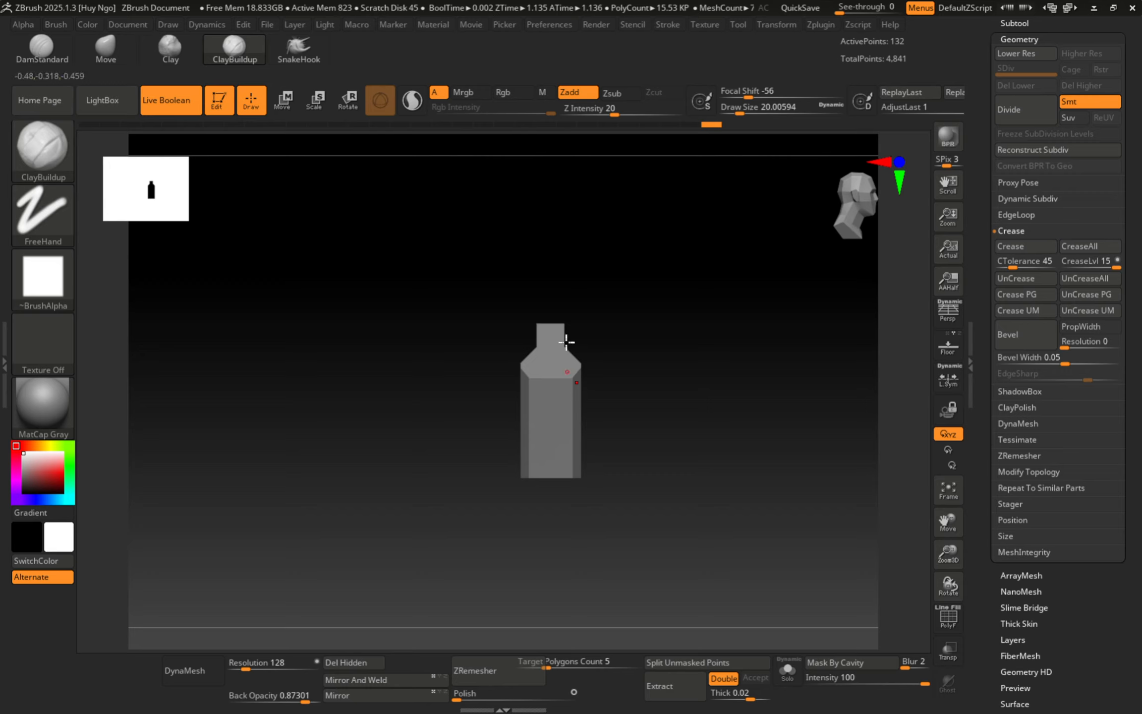
right_click_drag(566, 342, 475, 419, "shift")
mouse_move(495, 358)
right_mouse_down()
mouse_move(439, 353)
mouse_move(479, 362)
mouse_move(492, 347)
mouse_move(416, 293)
mouse_move(576, 288)
mouse_move(456, 262)
right_mouse_up()
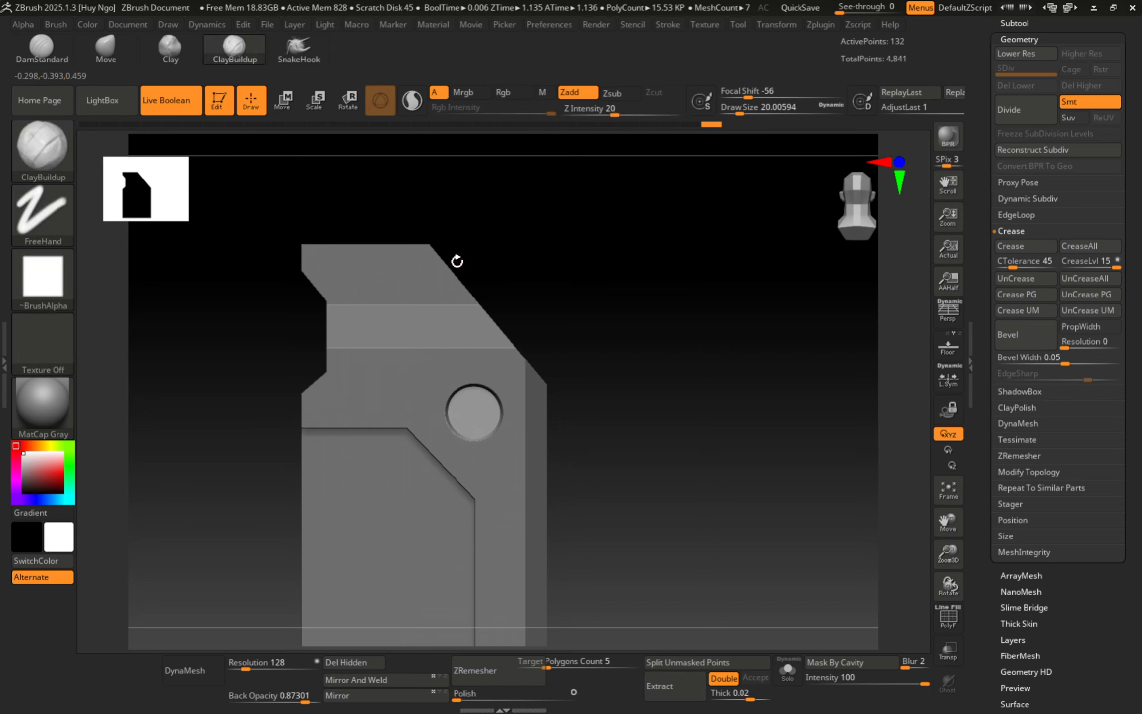
Add a Cube3D_1 primitive to the model as a new subtool.
scroll(1001, 347, "up", 5)
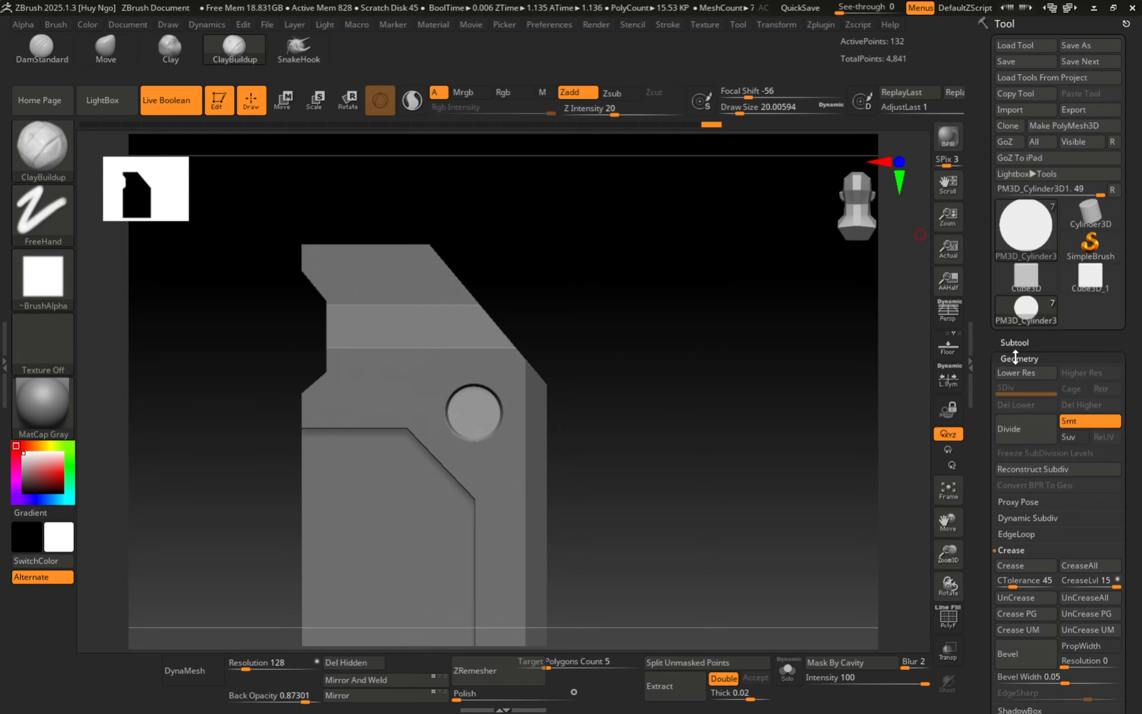
left_click(1015, 341)
left_click(1026, 178)
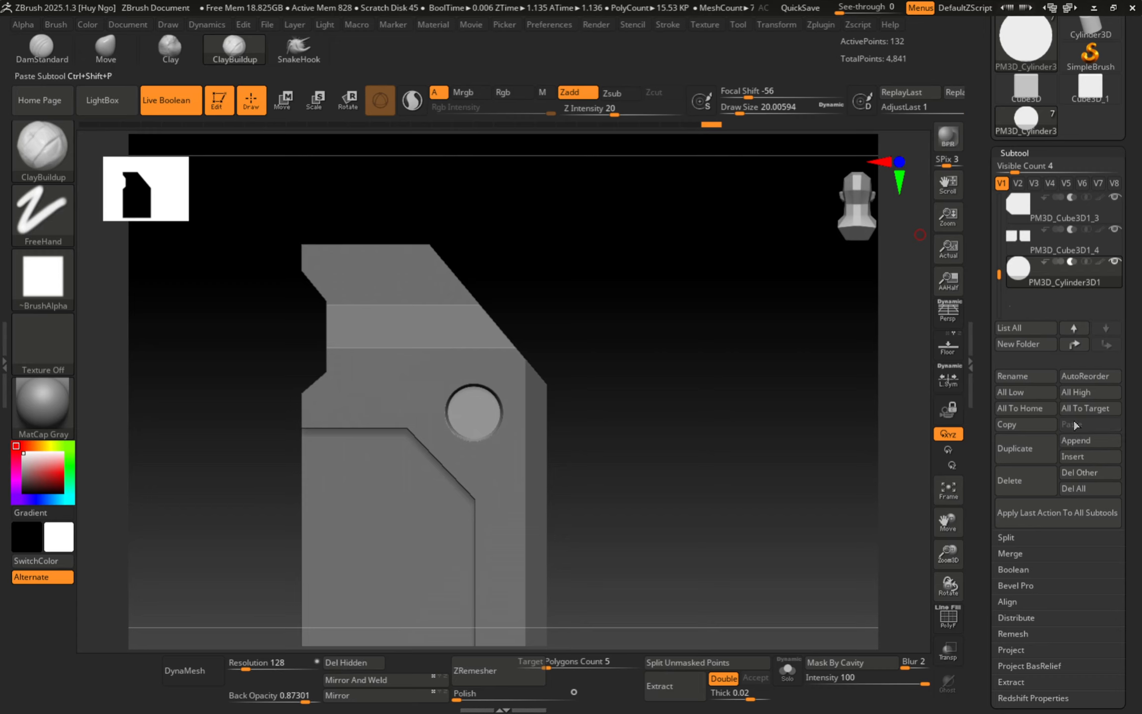
left_click(1086, 441)
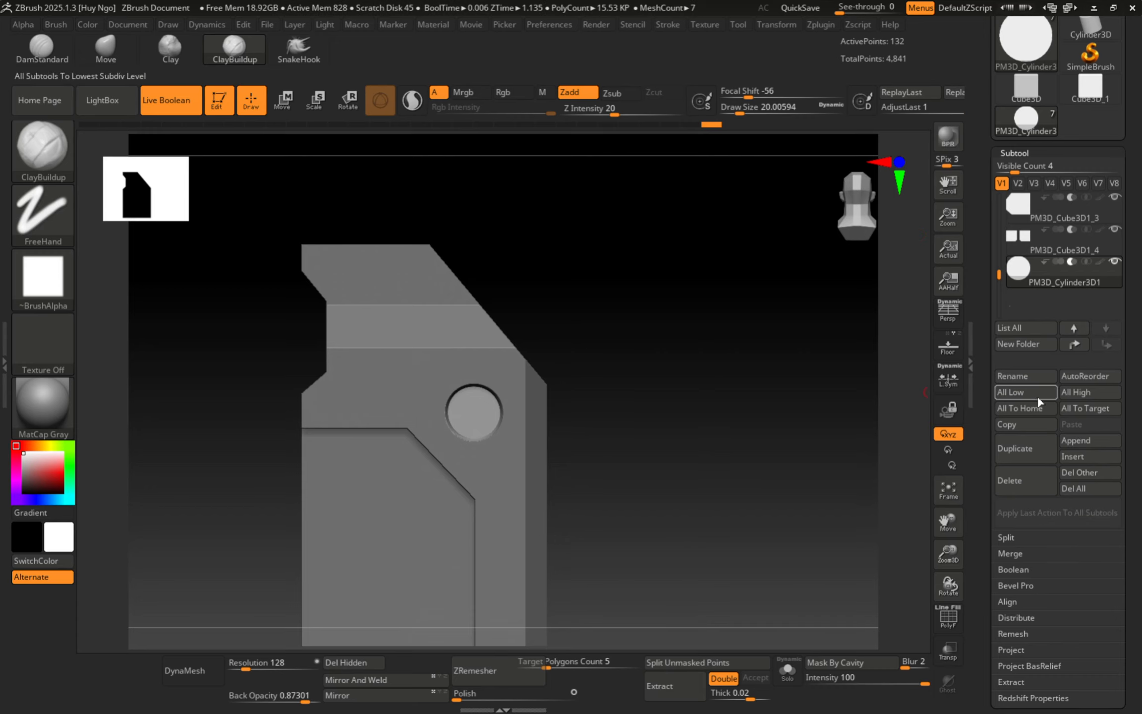
left_click(1086, 456)
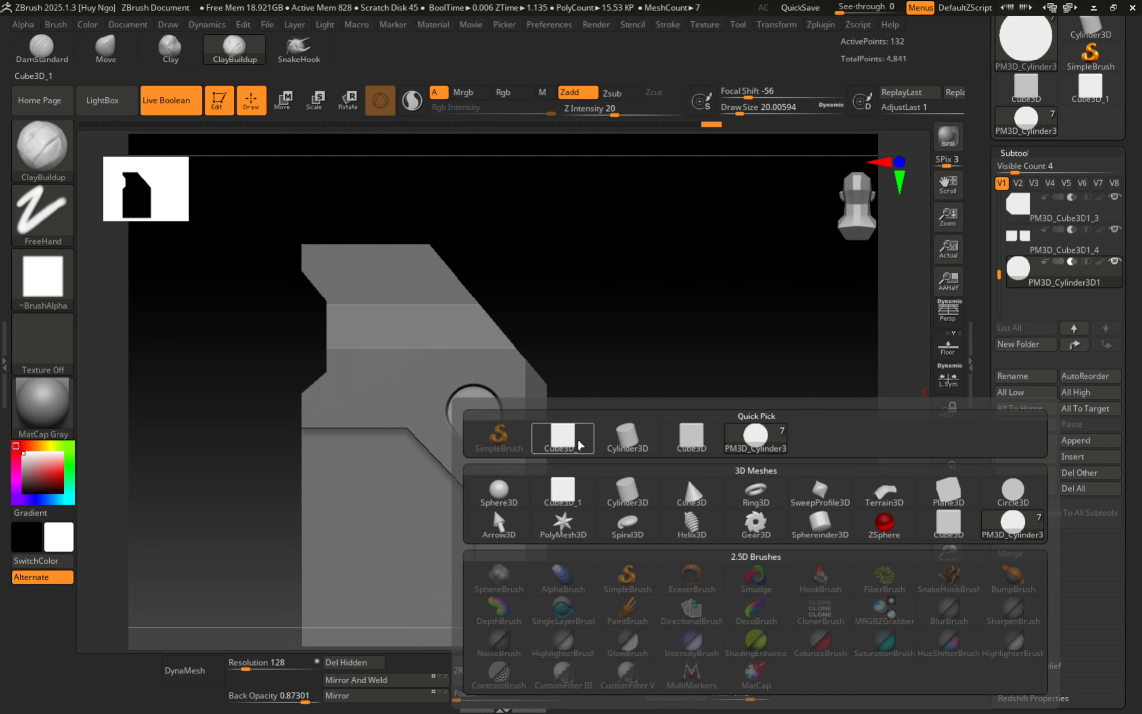
left_click(562, 439)
Move the new cube up over the body's sloped upper corner and scale it down uniformly.
left_click_drag(514, 435, 668, 265)
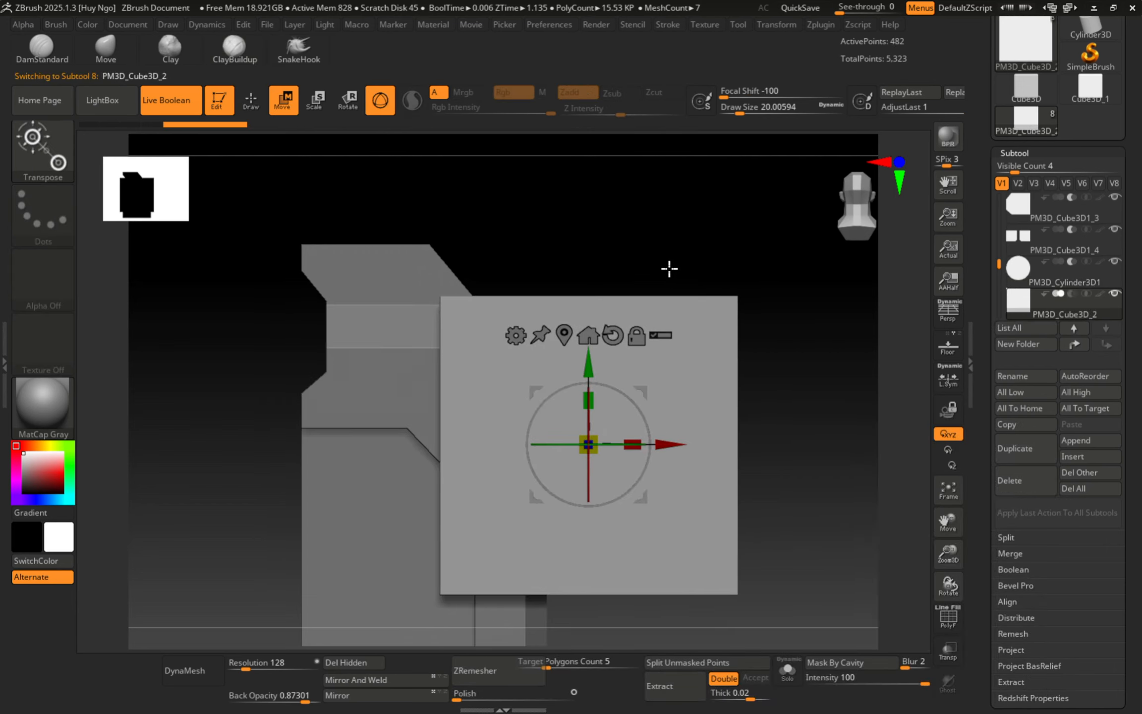
left_click_drag(659, 402, 533, 219)
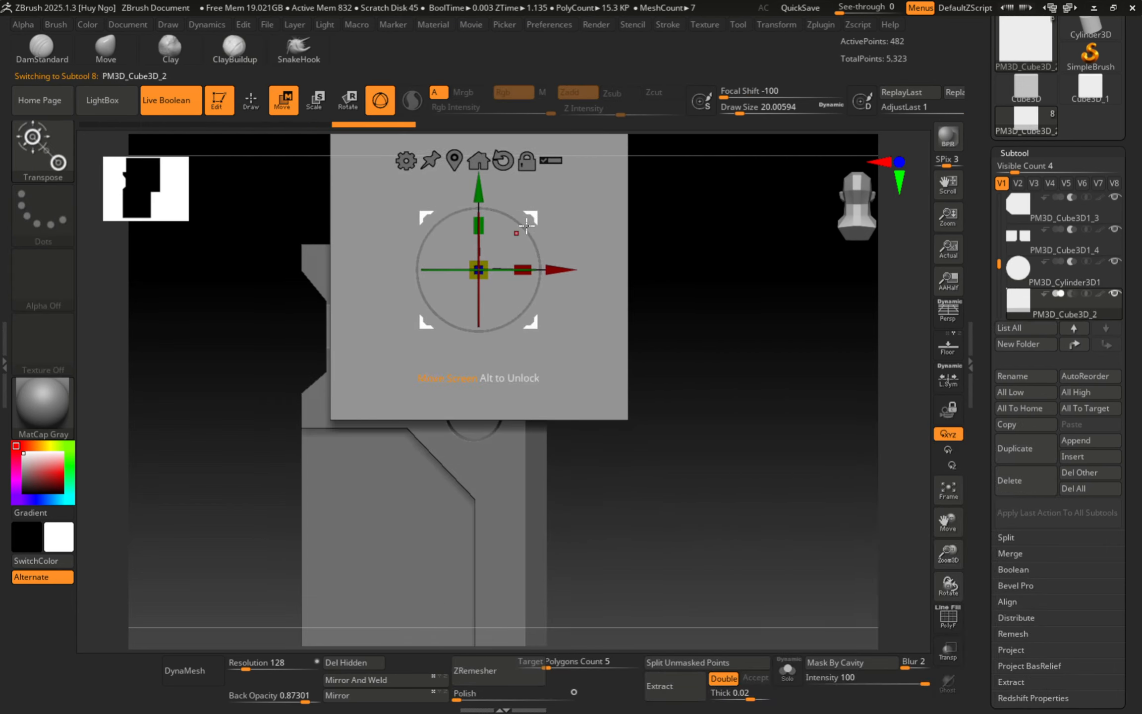
left_click_drag(656, 356, 678, 479, "alt")
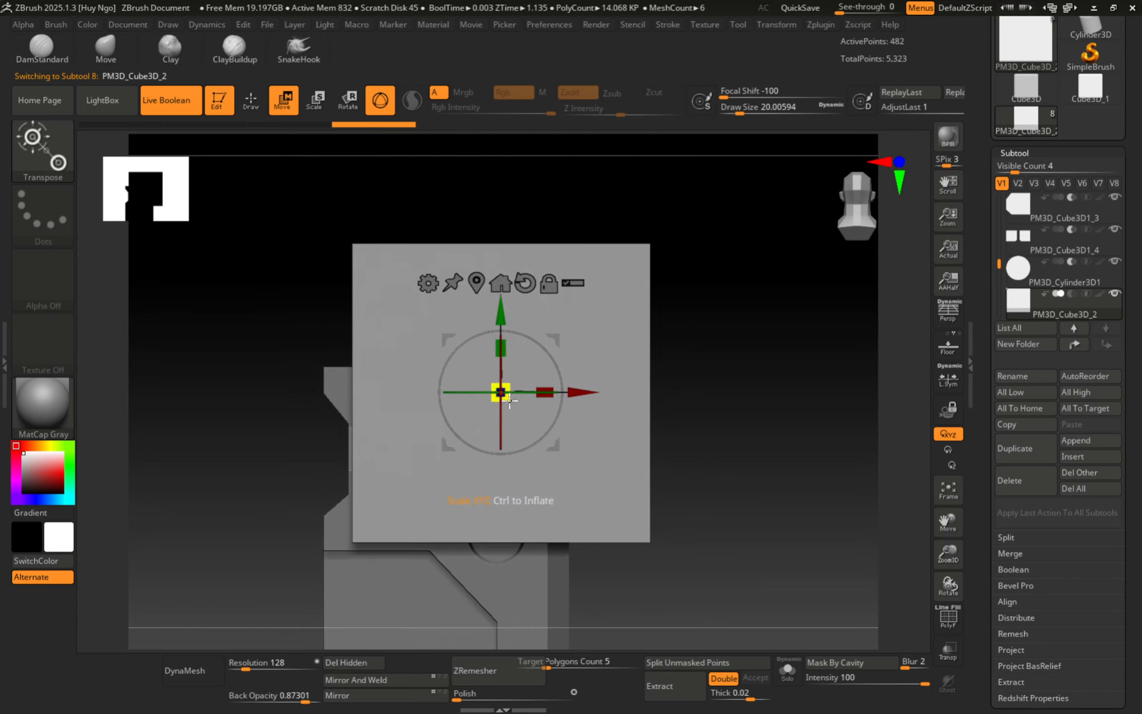
left_click_drag(510, 399, 510, 271)
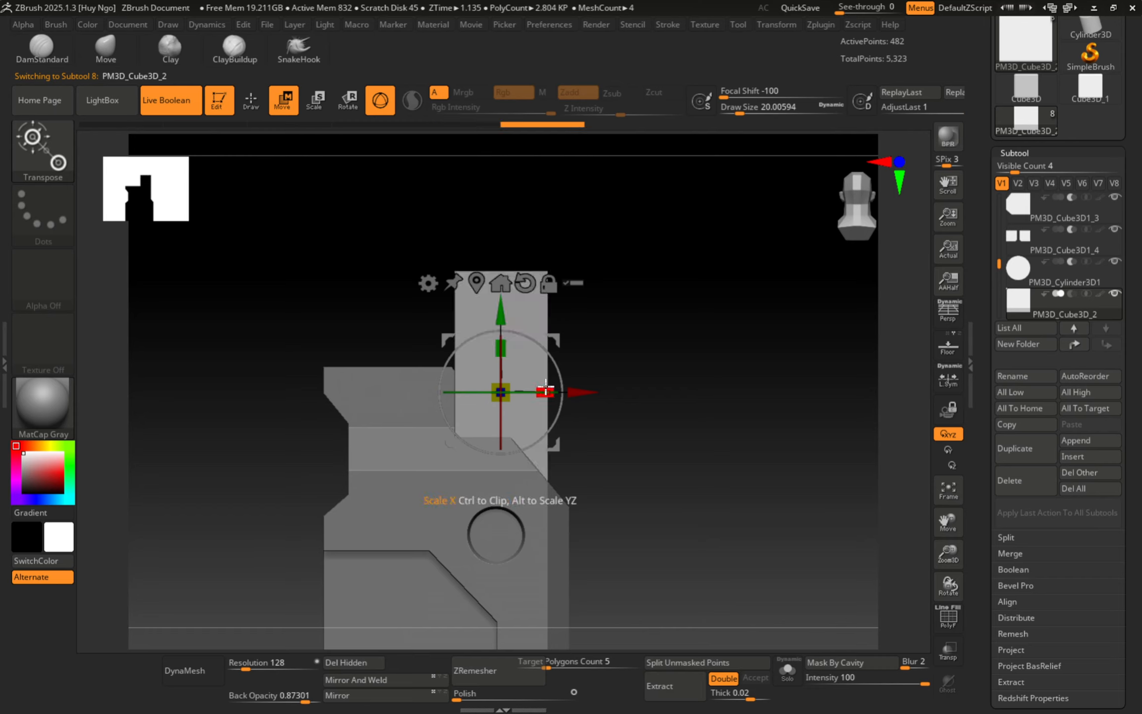
Narrow the cube along X into an upright block and shift it sideways against the body's sloped upper edge.
mouse_move(546, 391)
left_mouse_down()
mouse_move(627, 394)
mouse_move(530, 392)
left_mouse_up()
left_click_drag(426, 421, 466, 424, "shift")
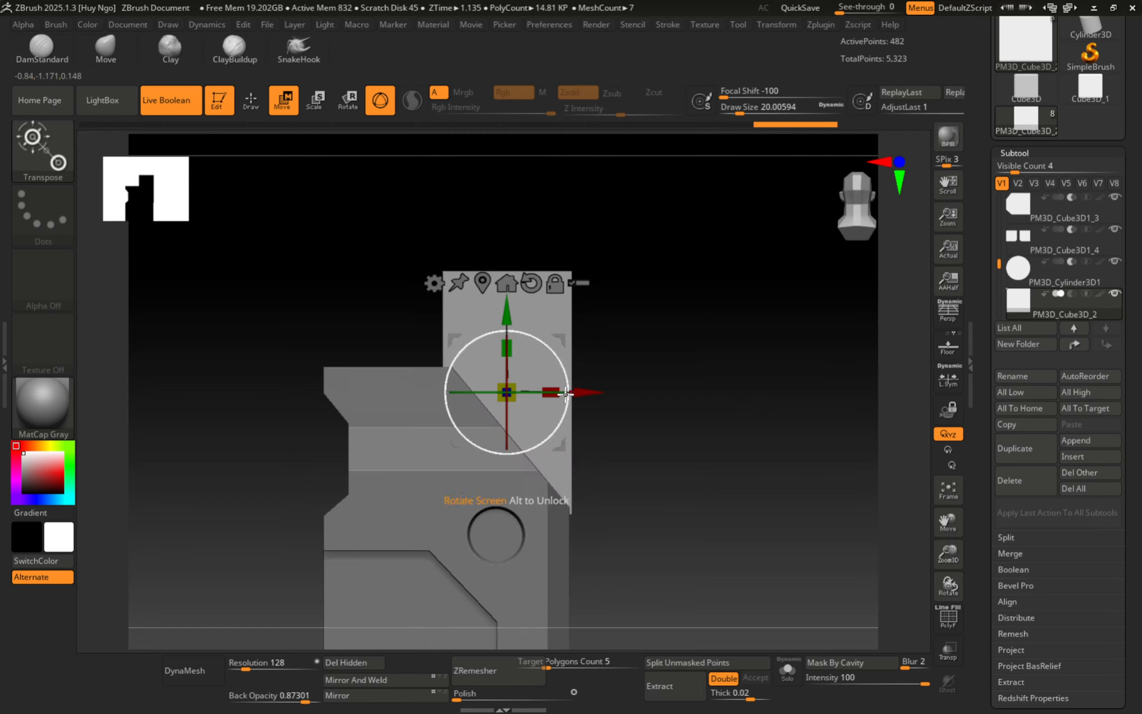
left_click_drag(550, 393, 595, 391)
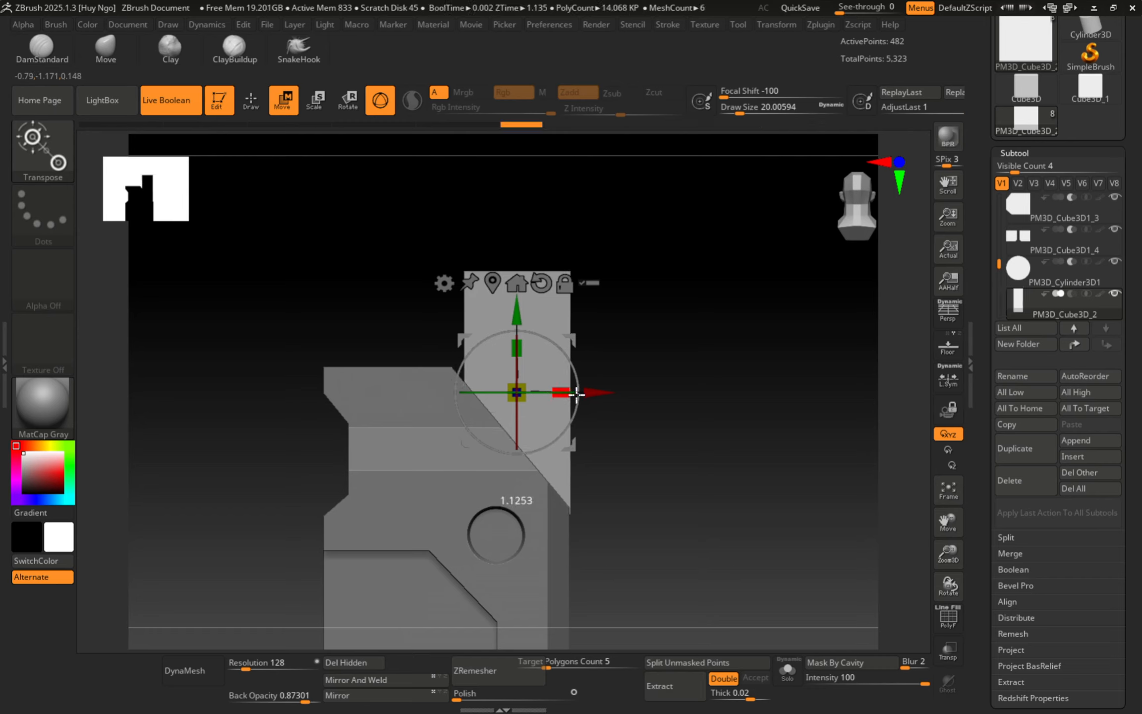
left_click_drag(599, 391, 599, 446)
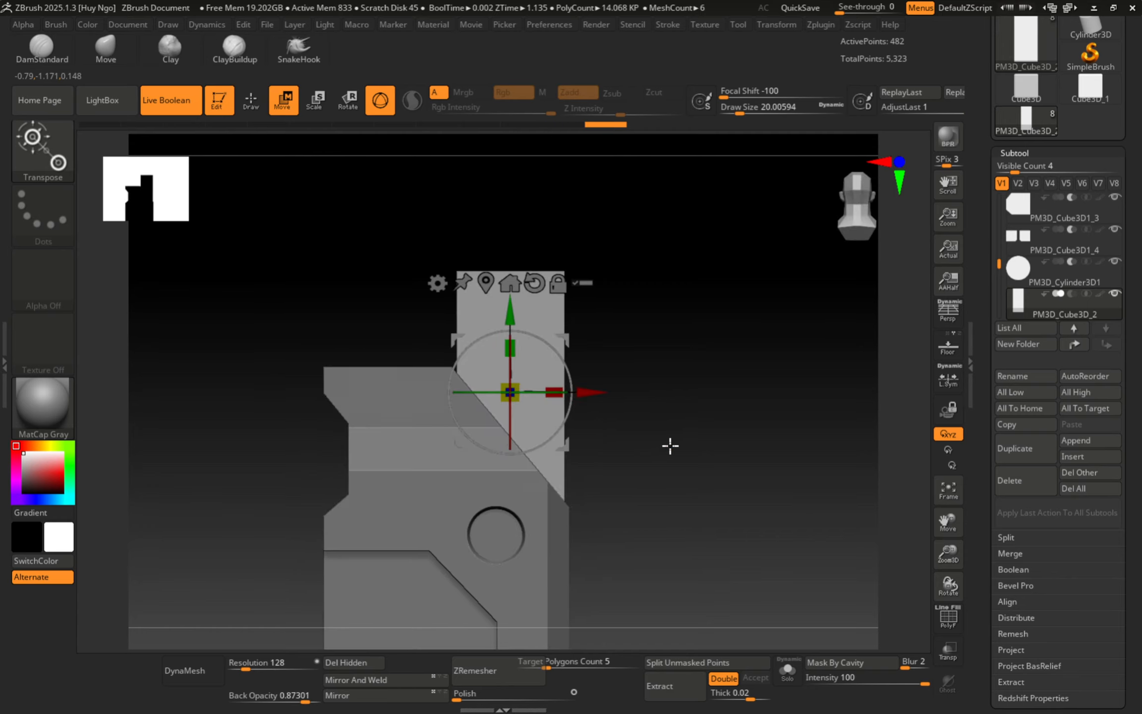
Duplicate the upright block subtool at the body's sloped upper edge.
key("q")
right_click_drag(551, 374, 539, 312, "alt")
mouse_move(540, 311)
right_mouse_down("ctrl")
mouse_move(485, 322)
mouse_move(510, 270)
mouse_move(548, 296)
right_mouse_up("ctrl")
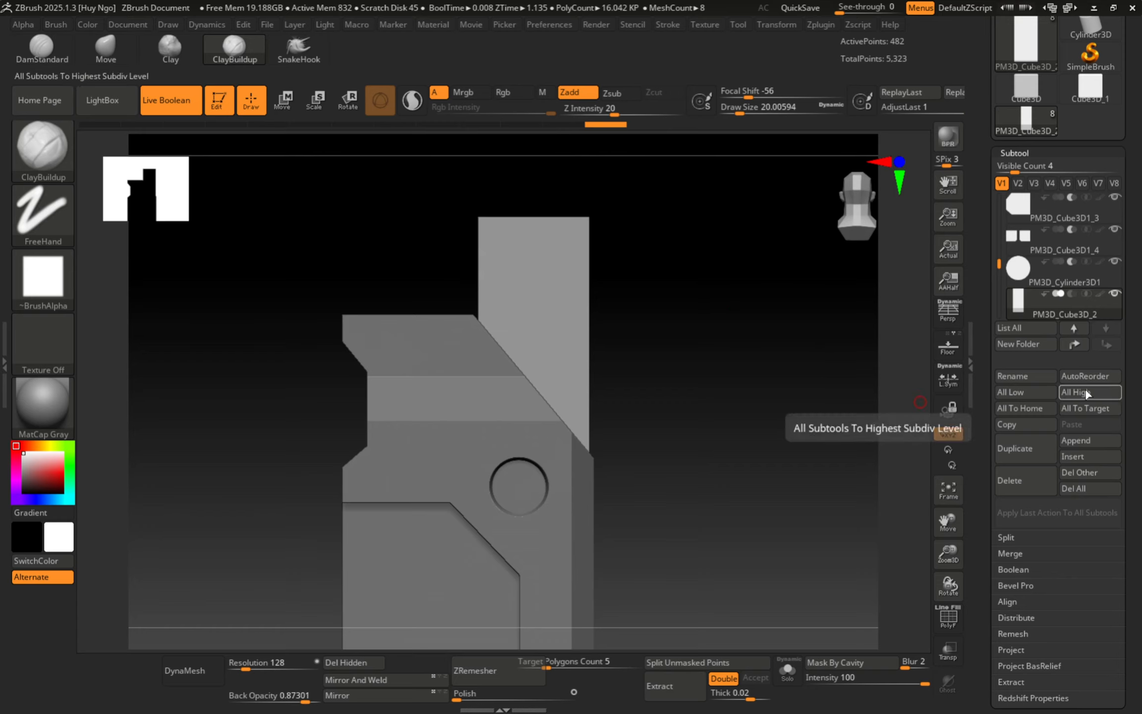
left_click(1081, 457)
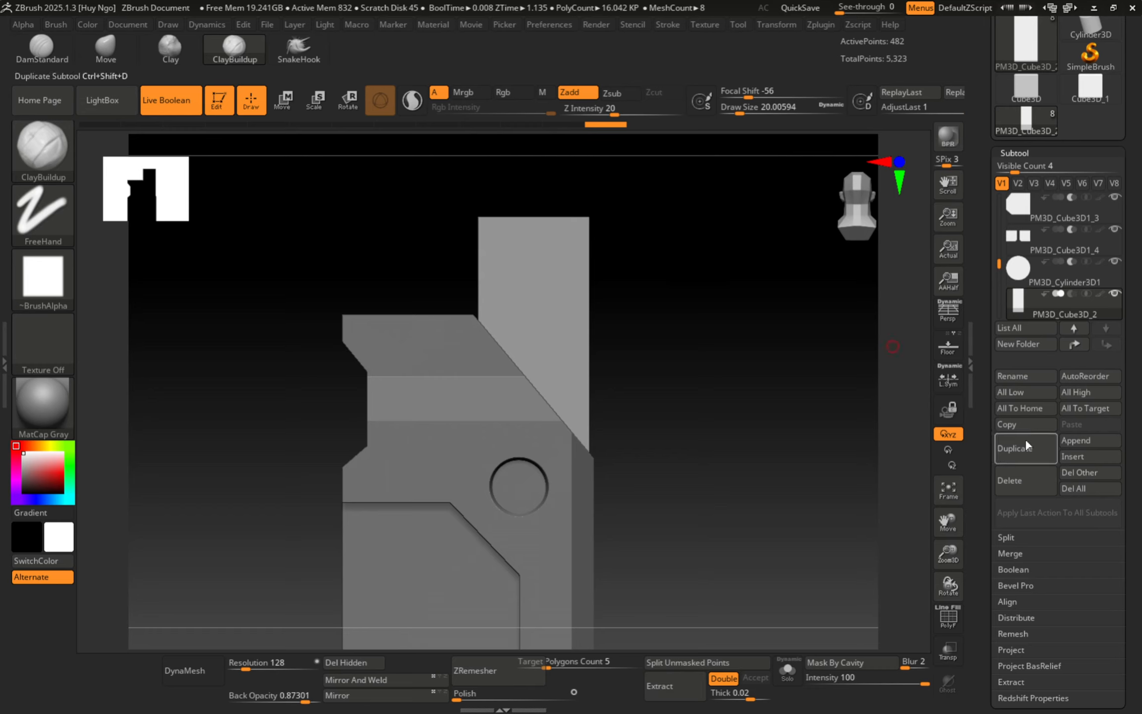
left_click(1022, 449)
Widen the duplicated block along Z past both faces of the original, lower it slightly and narrow it along X.
left_click_drag(635, 258, 545, 293)
key("w")
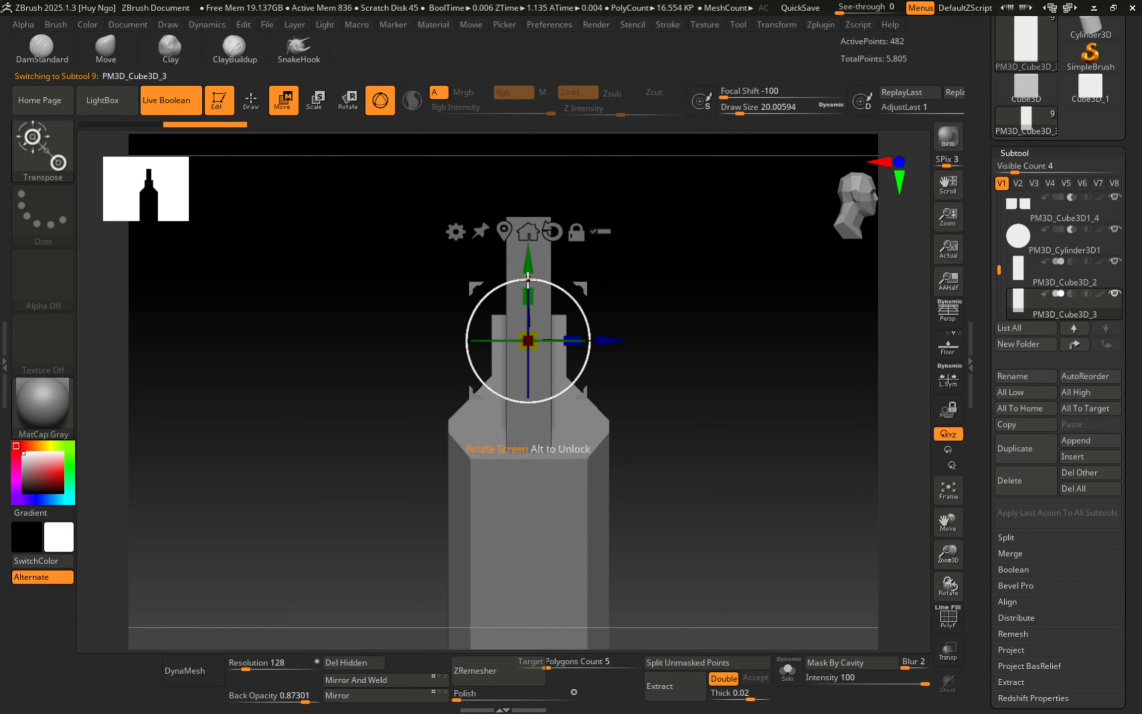
left_click_drag(570, 342, 864, 350)
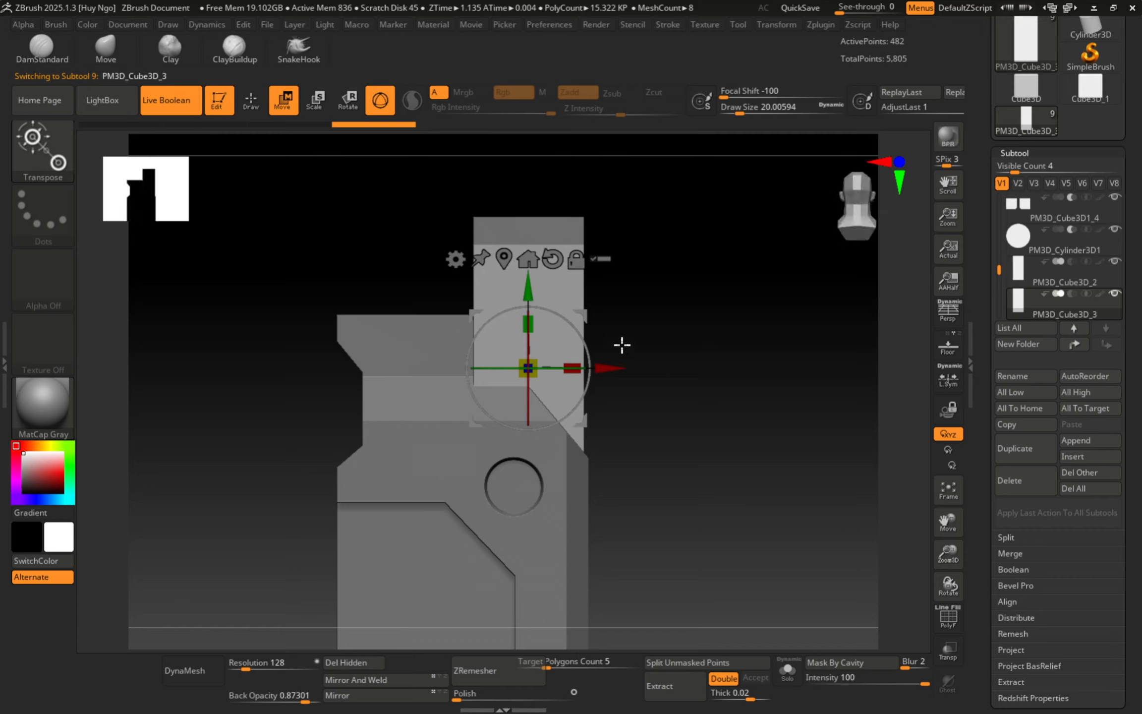
left_click_drag(571, 367, 551, 368)
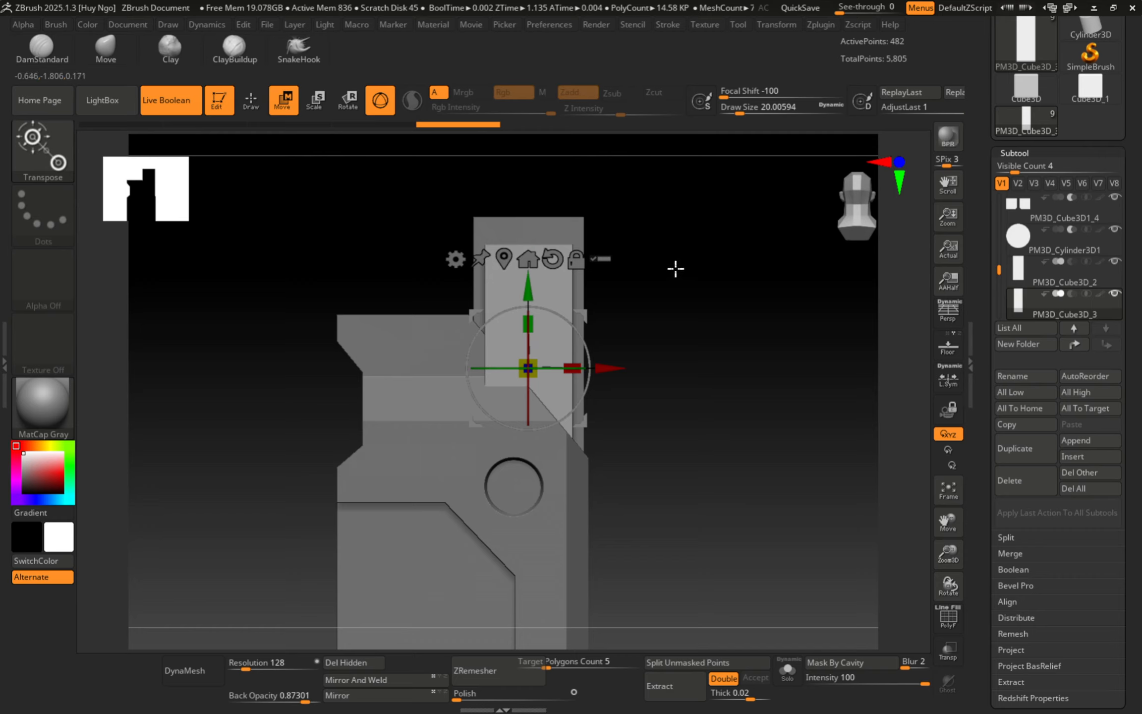
Try the duplicate as a subtractive cutter through the upright block, and set it back to additive.
mouse_move(1073, 293)
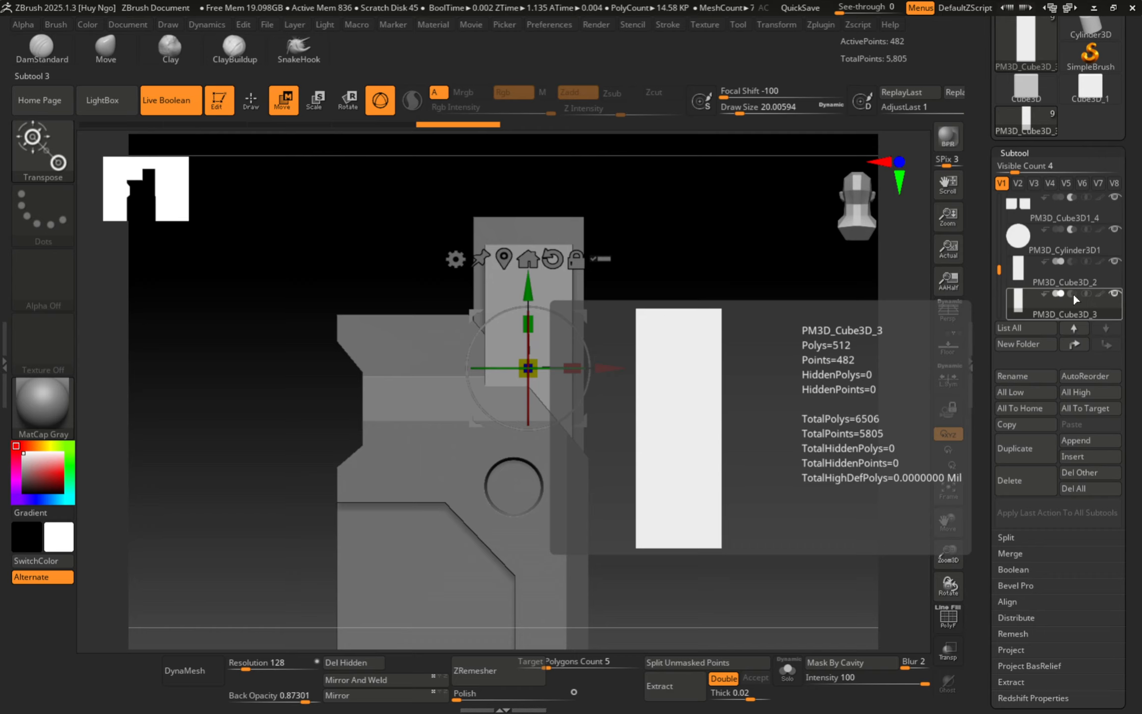
left_click_drag(542, 298, 519, 299)
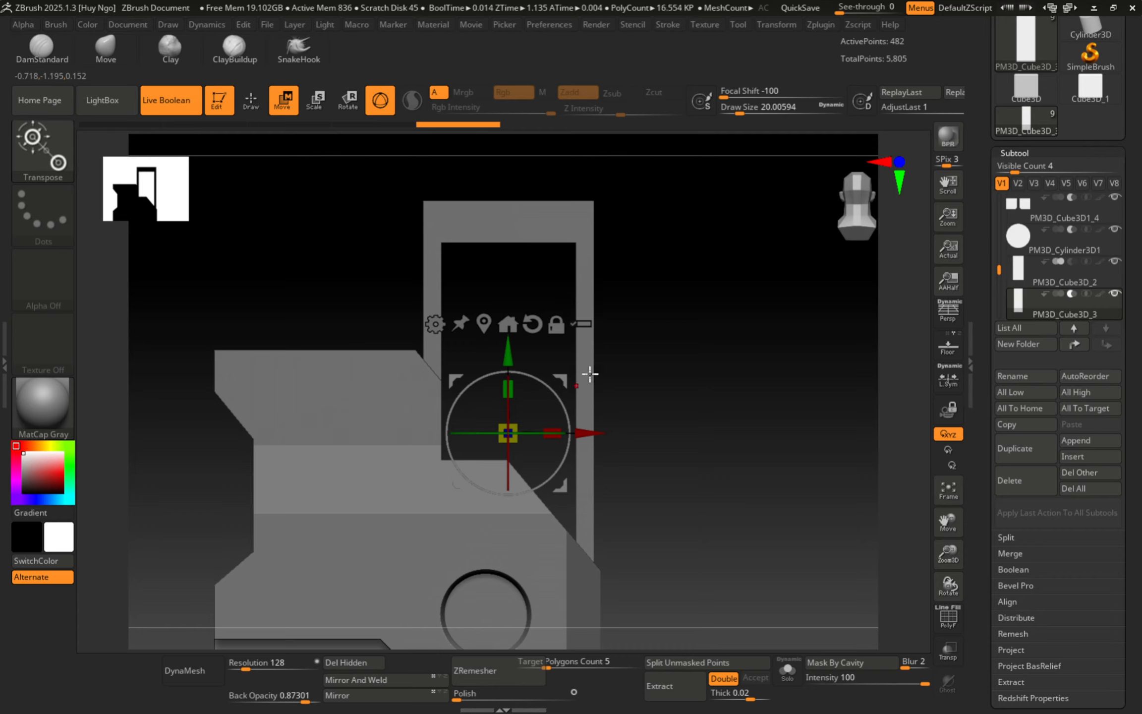
left_click(1067, 294)
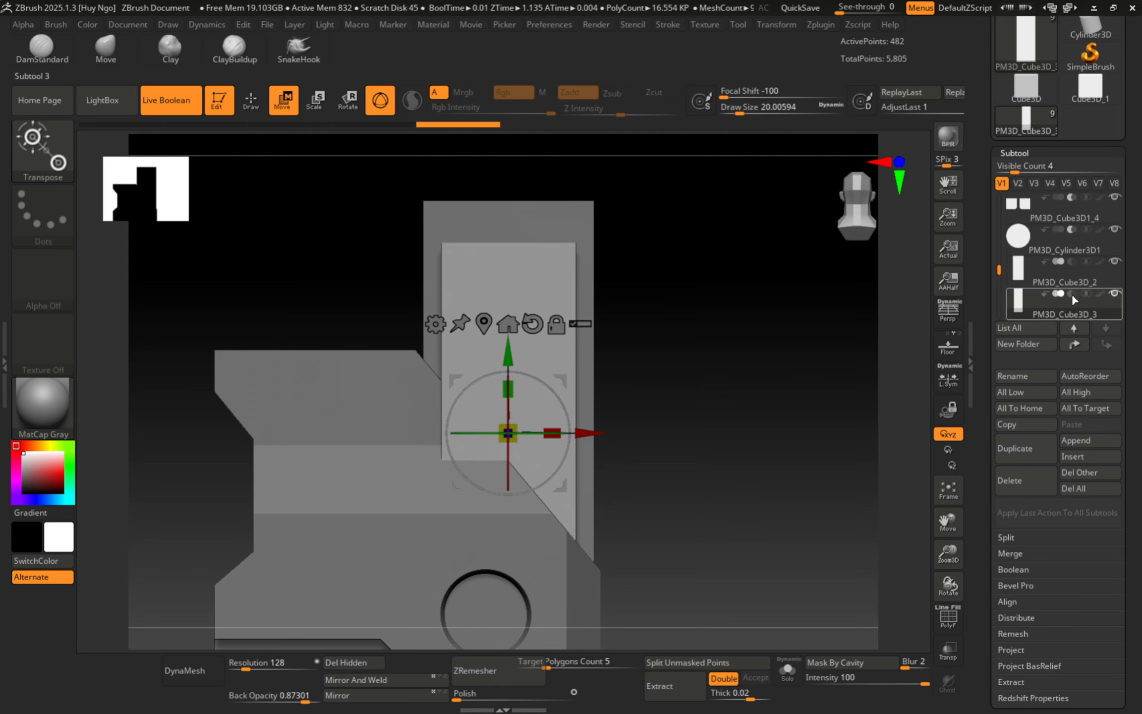
left_click(1071, 295)
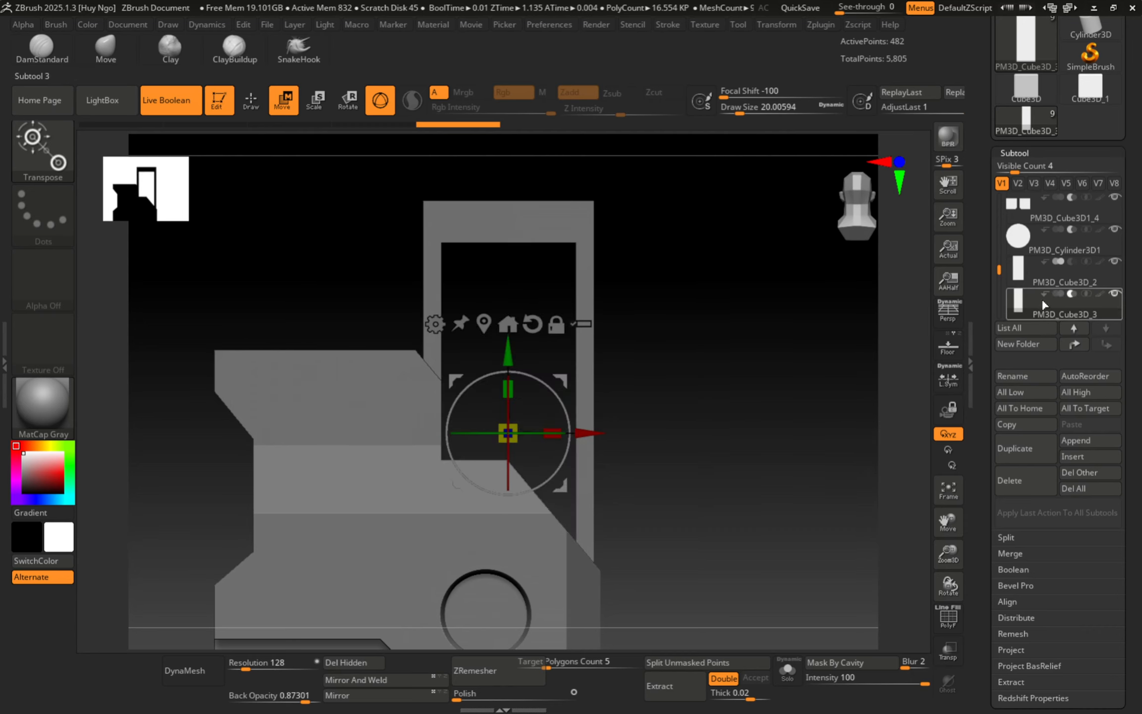
left_click(1058, 292)
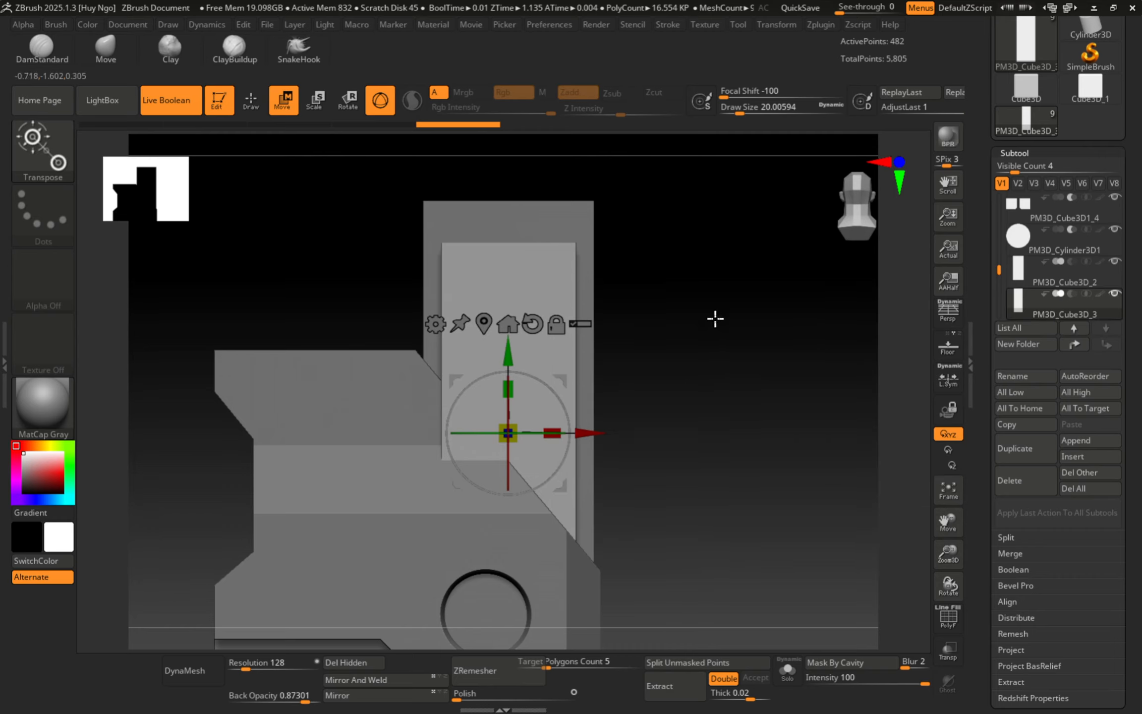
mouse_move(715, 319)
left_mouse_down()
mouse_move(683, 326)
mouse_move(707, 337)
left_mouse_up()
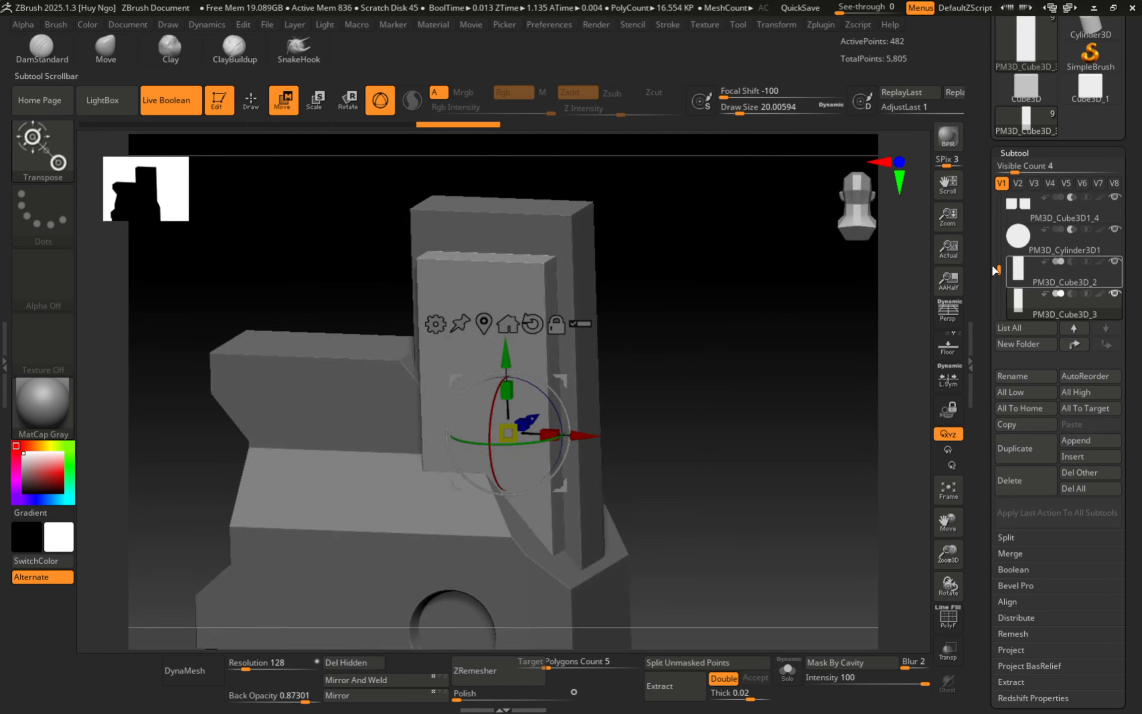
Raise the subtool list's visible count to 12 and rename the first subtool Body.
left_click_drag(999, 269, 1055, 168)
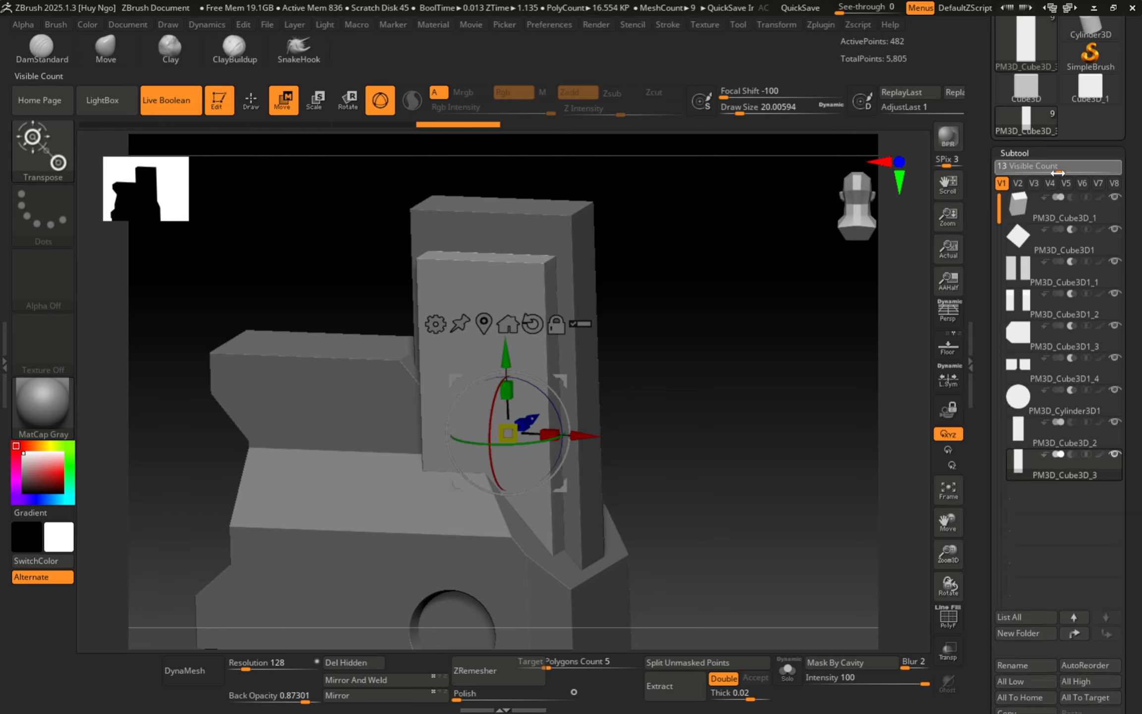
left_click(1024, 214)
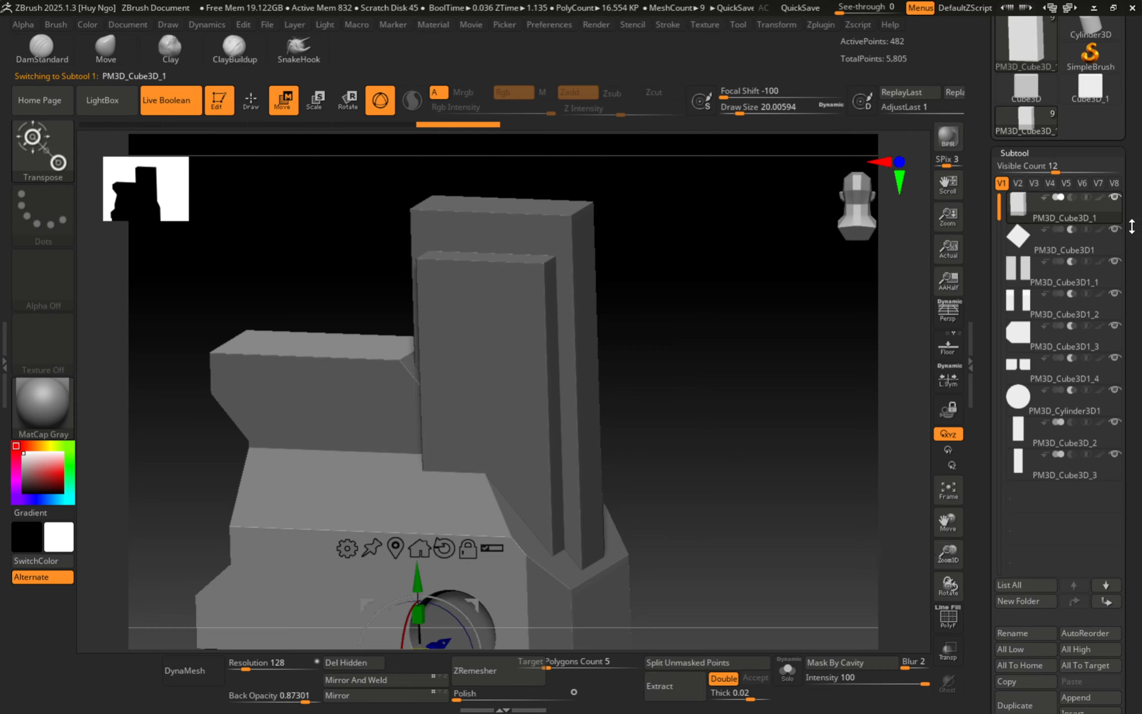
left_click(1025, 634)
key("BackSpace")
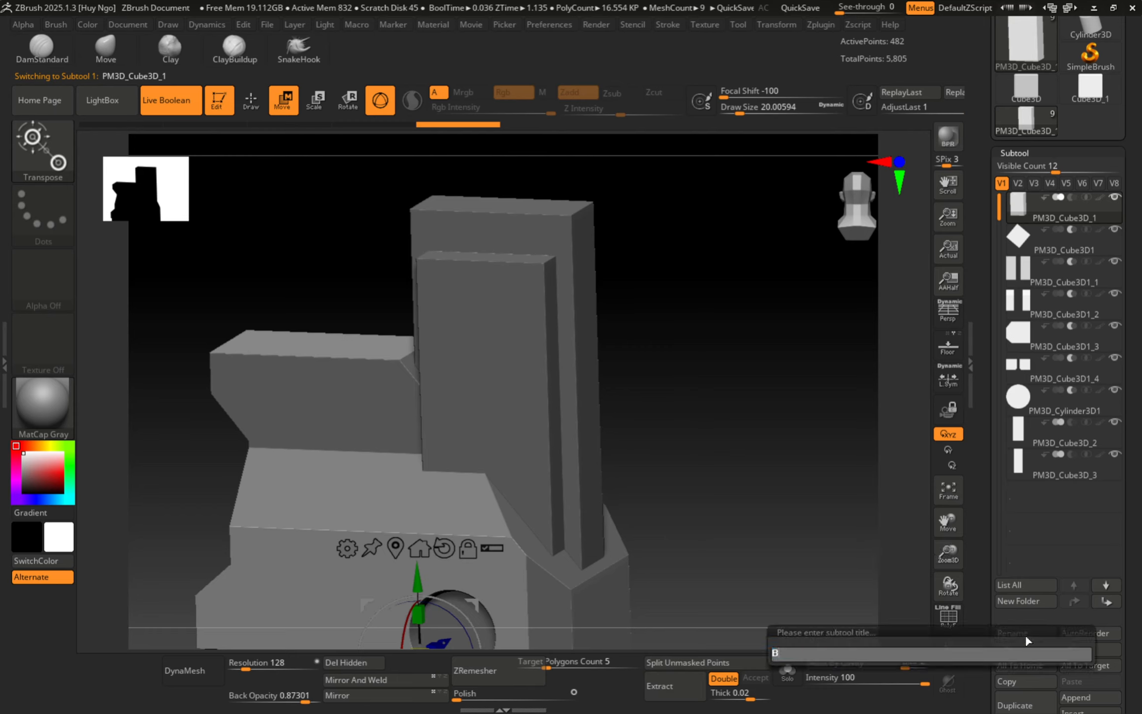
type("Body")
key("Return")
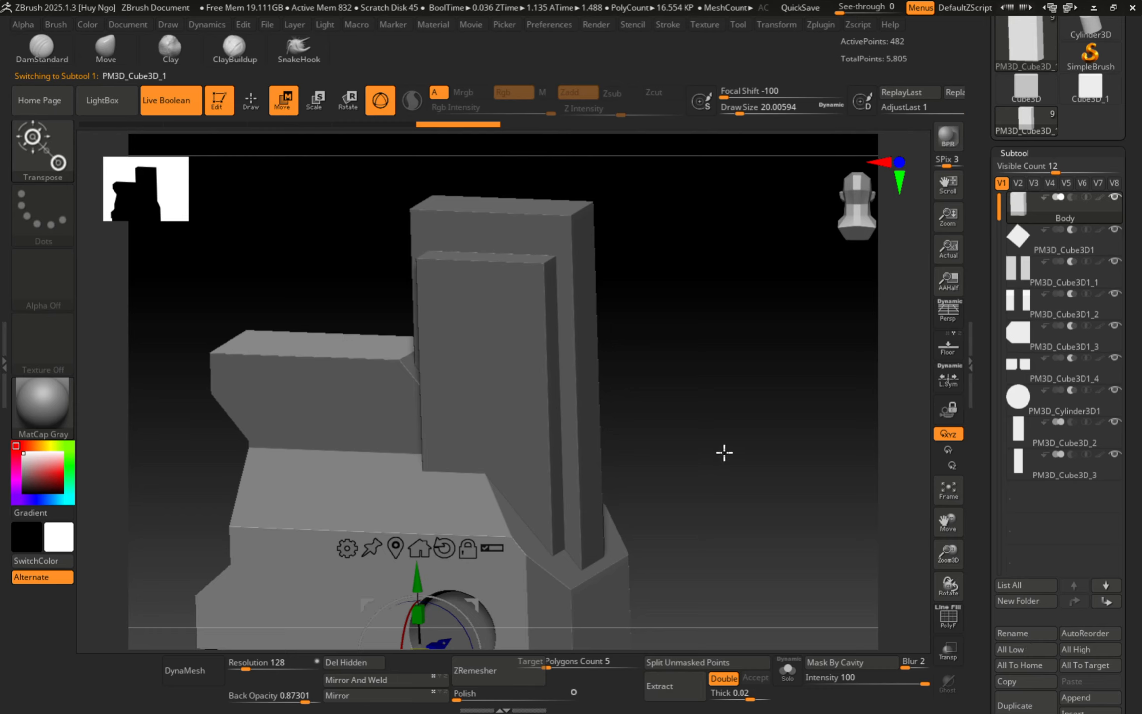
Select PM3D_Cube3D_3 in an angled view, toggle its Boolean operation to subtraction and return it to addition.
mouse_move(704, 439)
right_mouse_down("alt")
mouse_move(724, 373)
mouse_move(627, 364)
mouse_move(640, 291)
right_mouse_up("alt")
mouse_move(1044, 394)
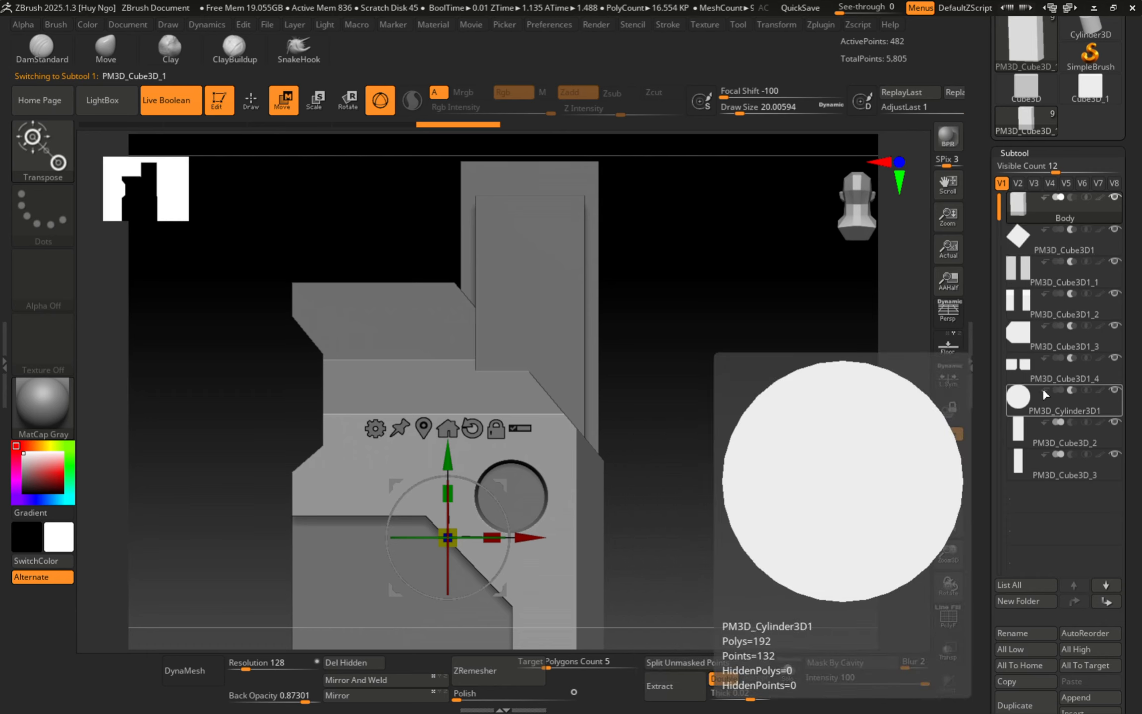
mouse_move(1029, 237)
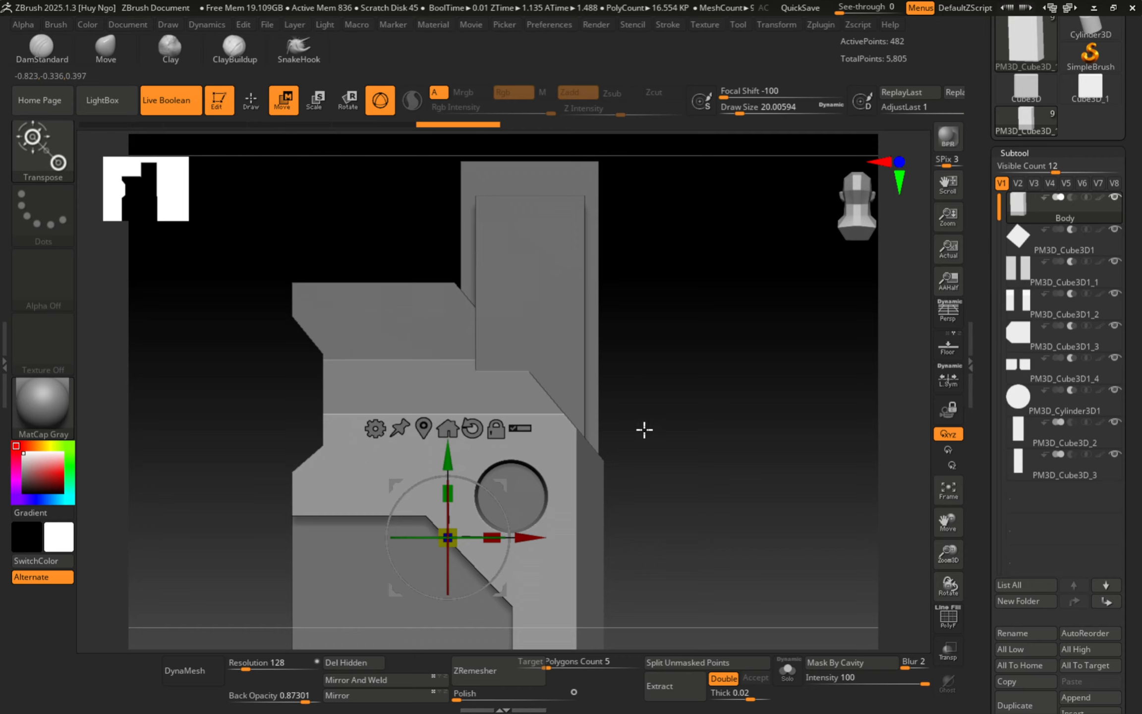
mouse_move(644, 430)
right_mouse_down("alt")
mouse_move(693, 383)
mouse_move(717, 380)
mouse_move(737, 329)
mouse_move(682, 474)
right_mouse_up("alt")
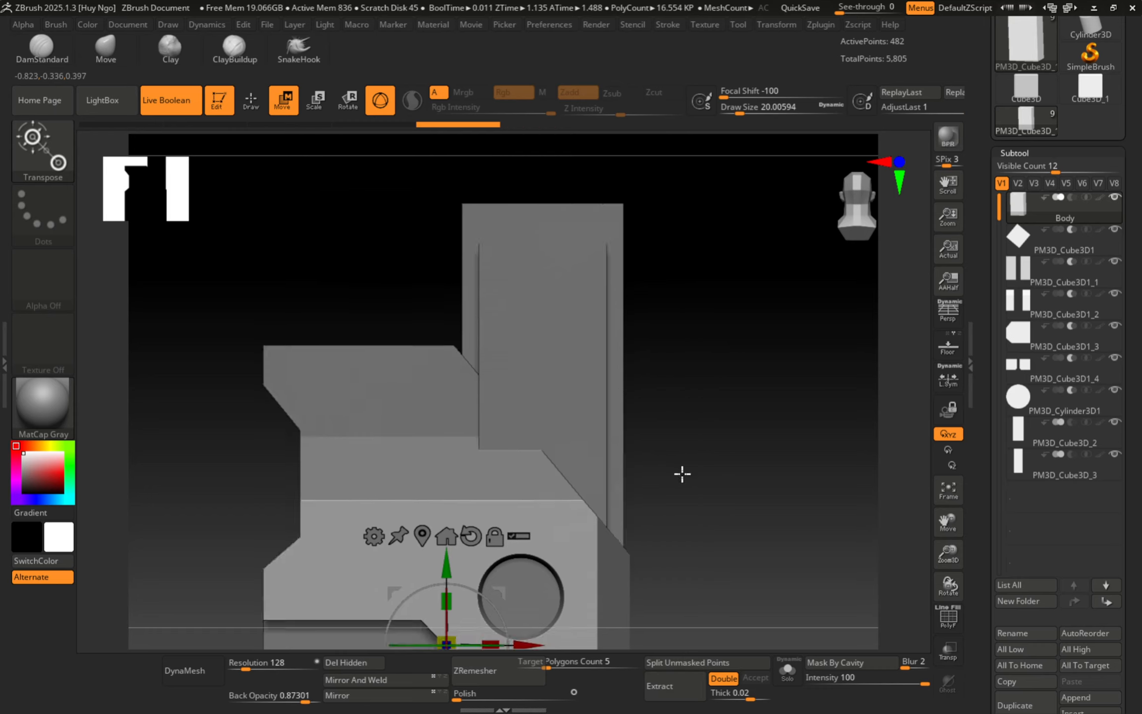
right_click_drag(459, 243, 540, 310)
left_click(540, 311, "alt")
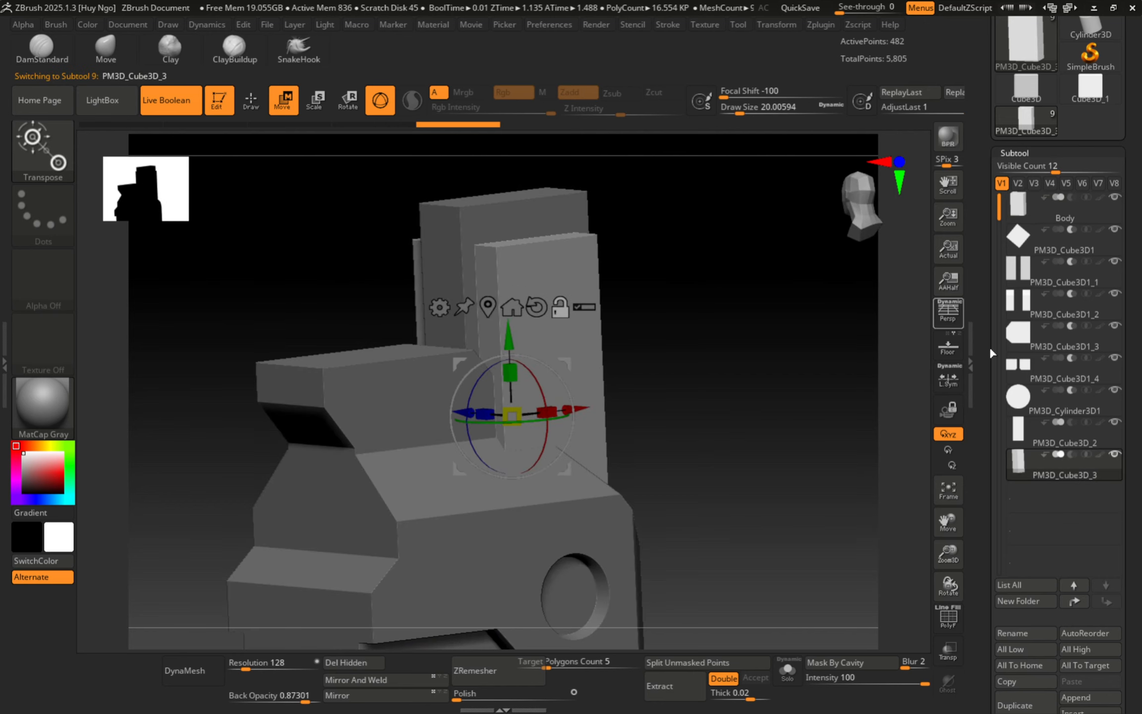
left_click(1071, 454)
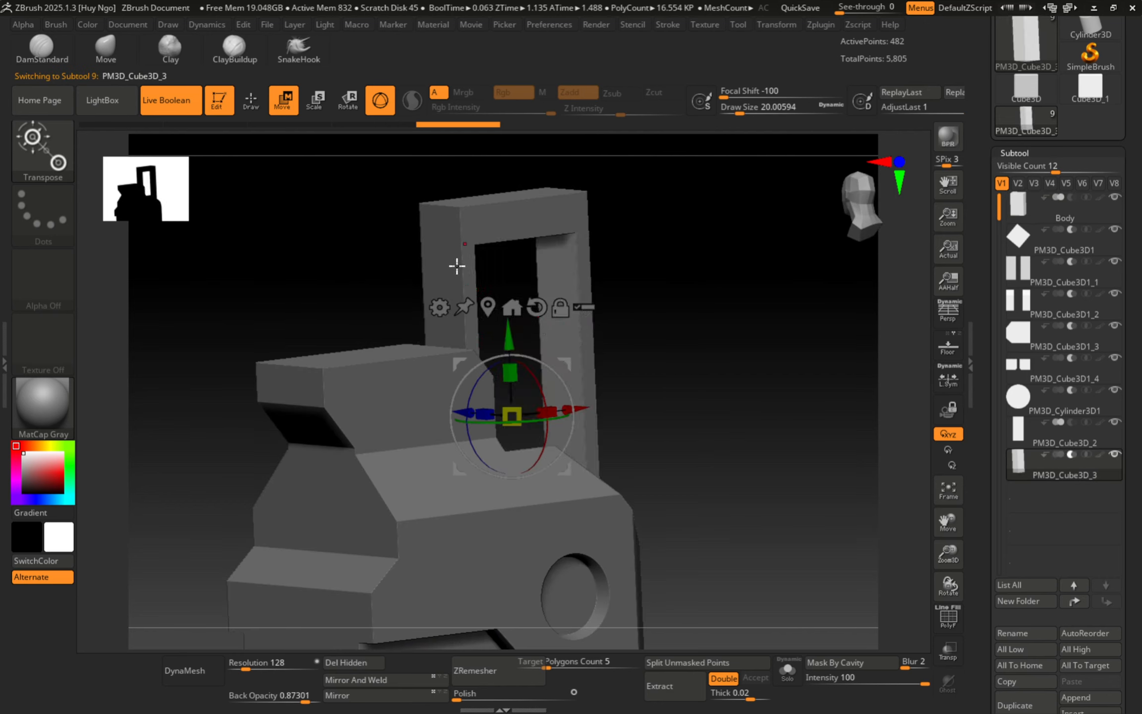
left_click(1058, 453)
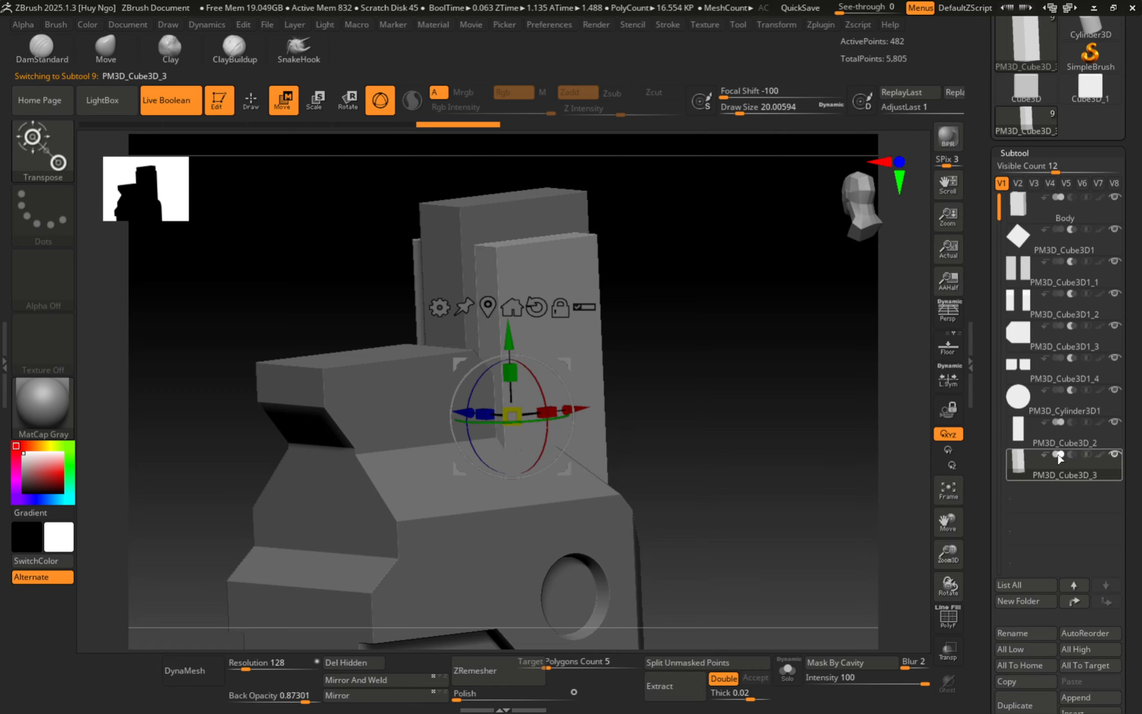
Set Body as the start of a Boolean group and rename the upright block PM3D_Cube3D_2 as Handle.
mouse_move(1013, 218)
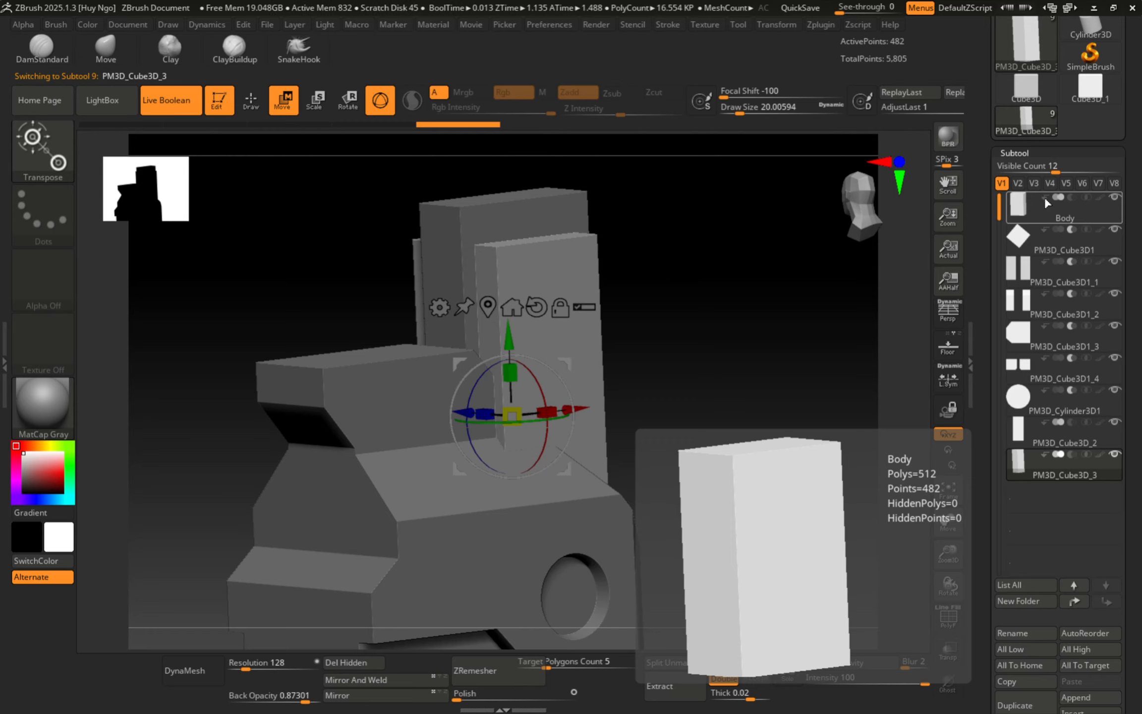
left_click(1044, 197)
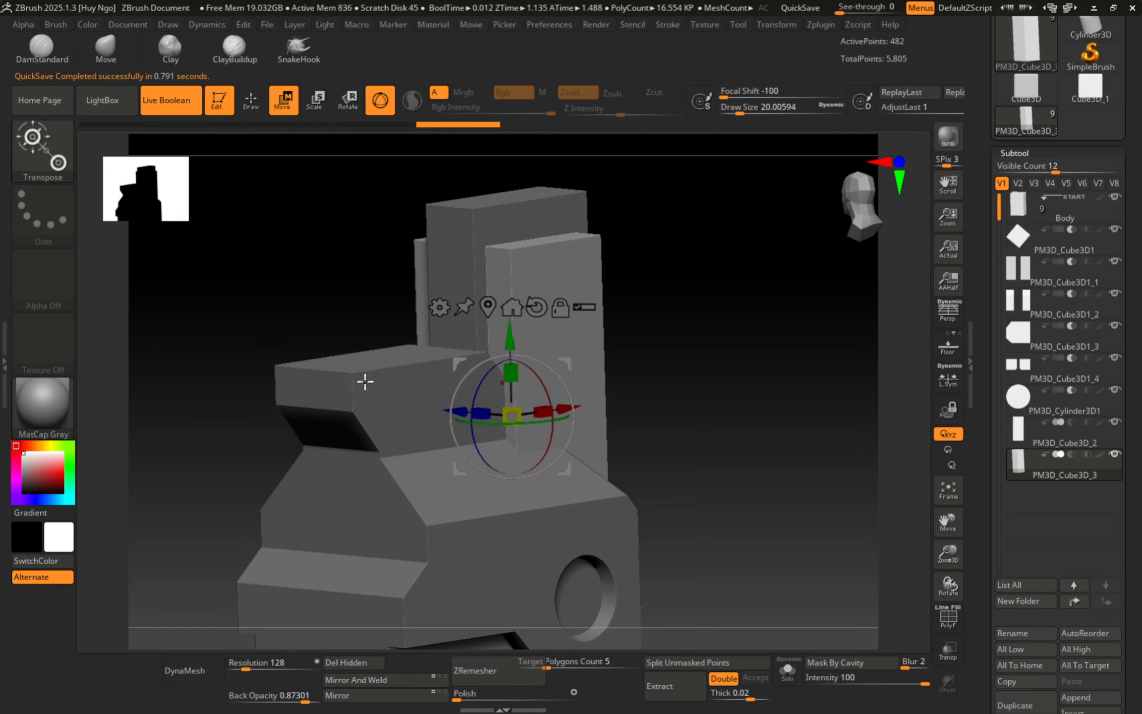
left_click(1021, 433)
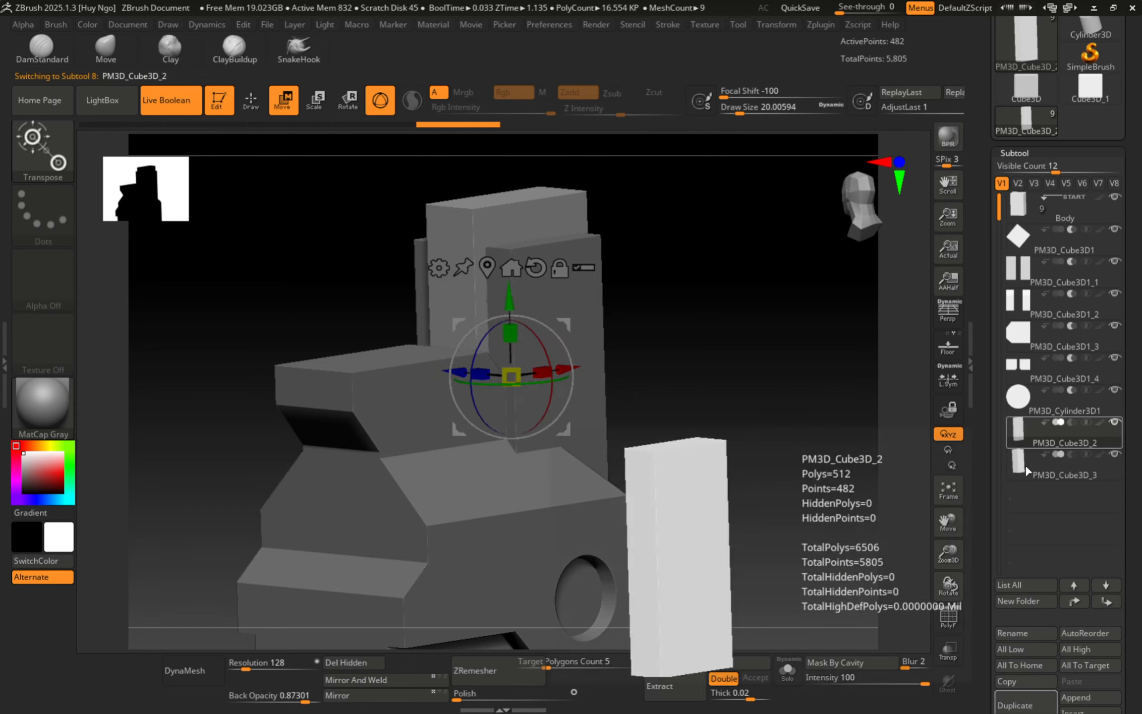
left_click(1031, 633)
type("Hand")
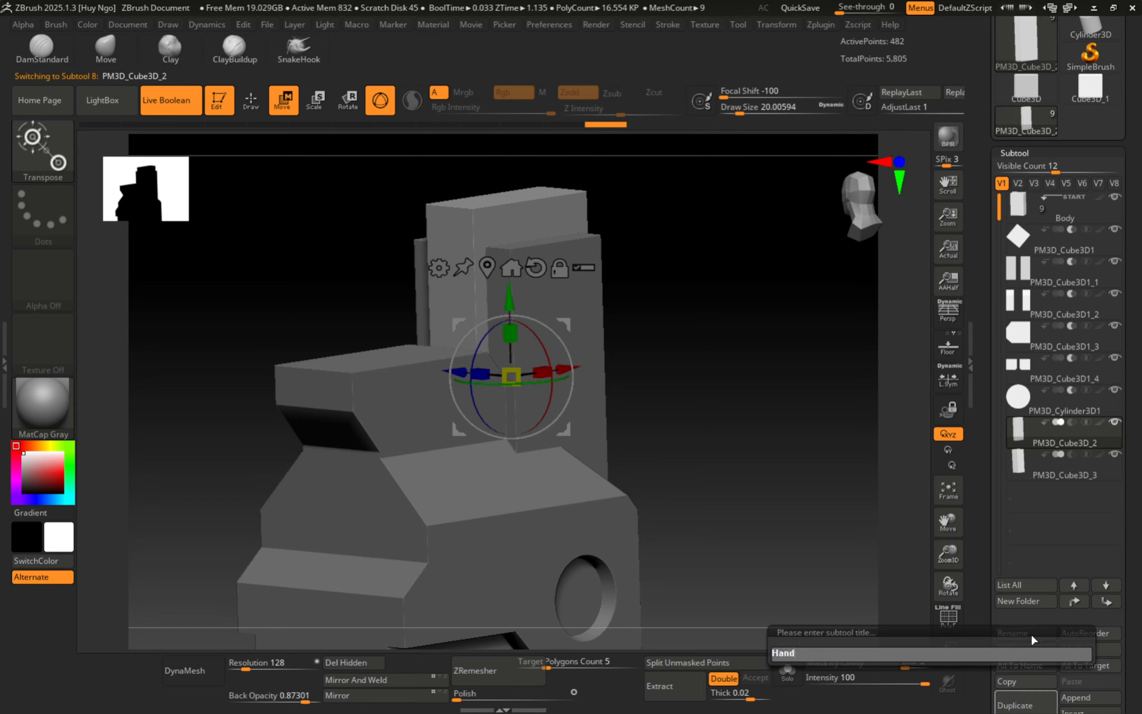
type("le")
key("Return")
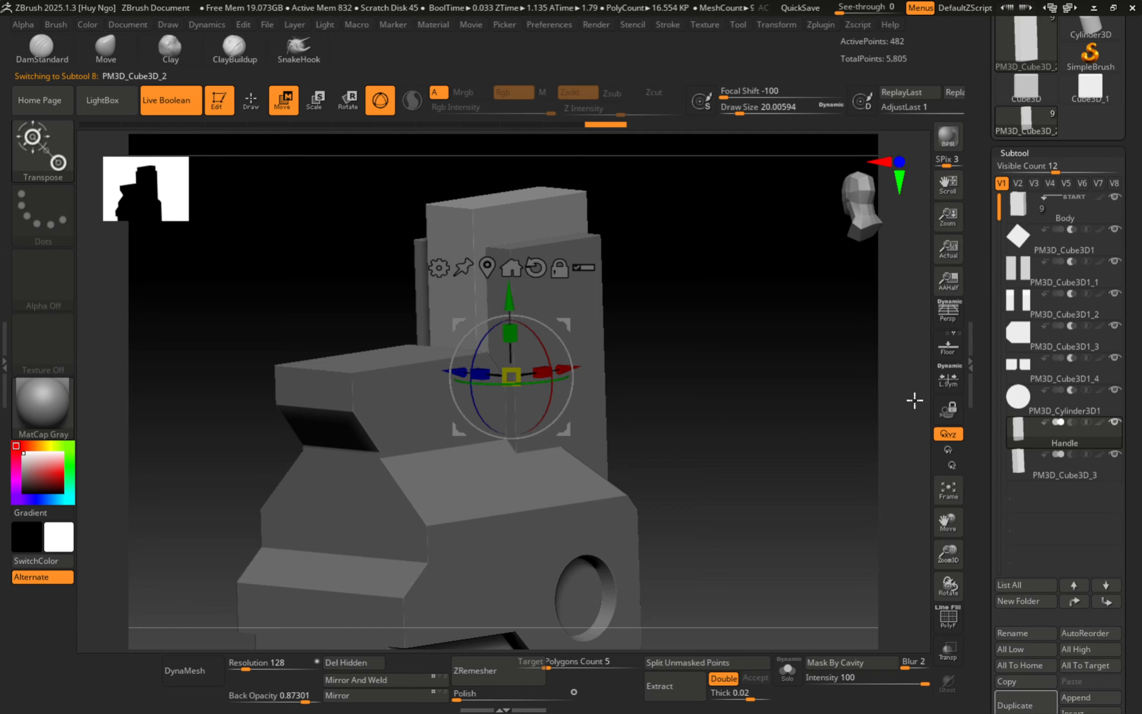
Make Handle the start of its own Boolean group and set PM3D_Cube3D_3 beneath it to subtract.
mouse_move(1041, 427)
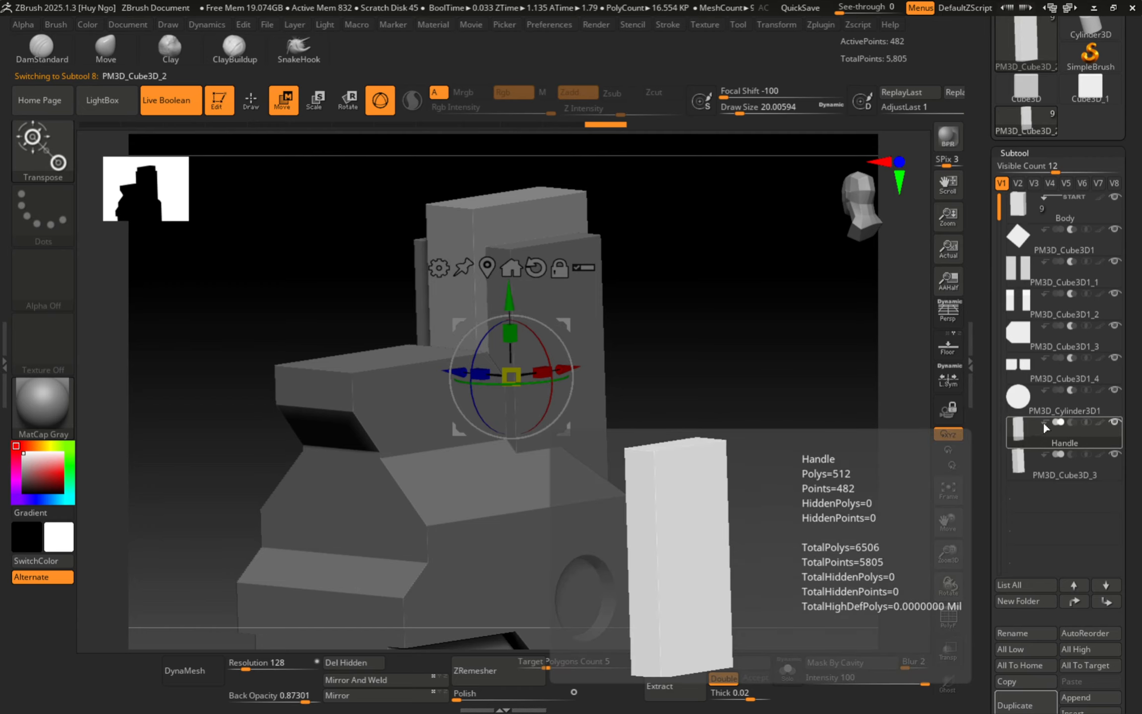
left_click(1043, 422)
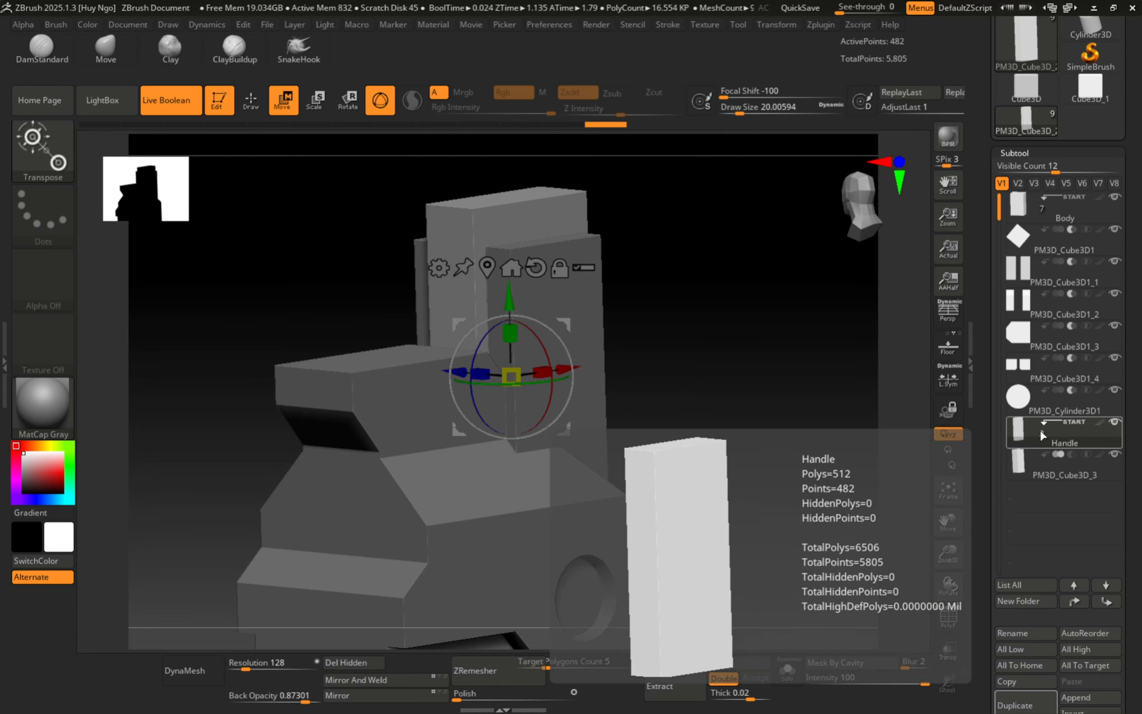
mouse_move(1056, 454)
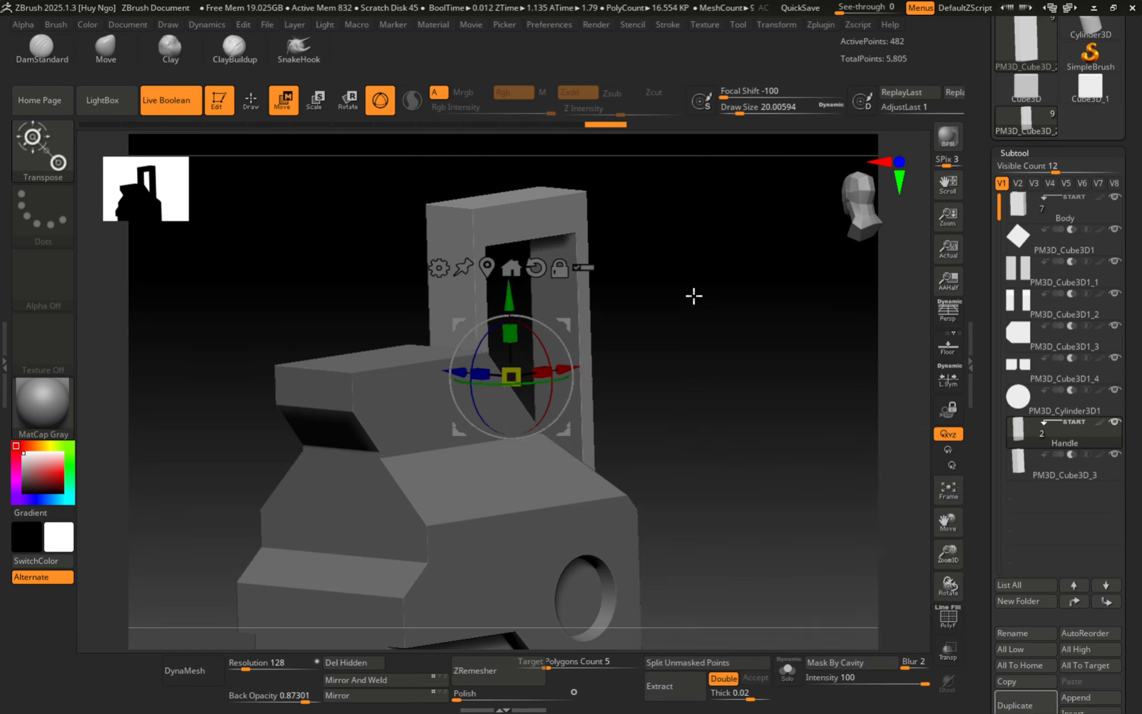
left_click_drag(693, 295, 652, 343)
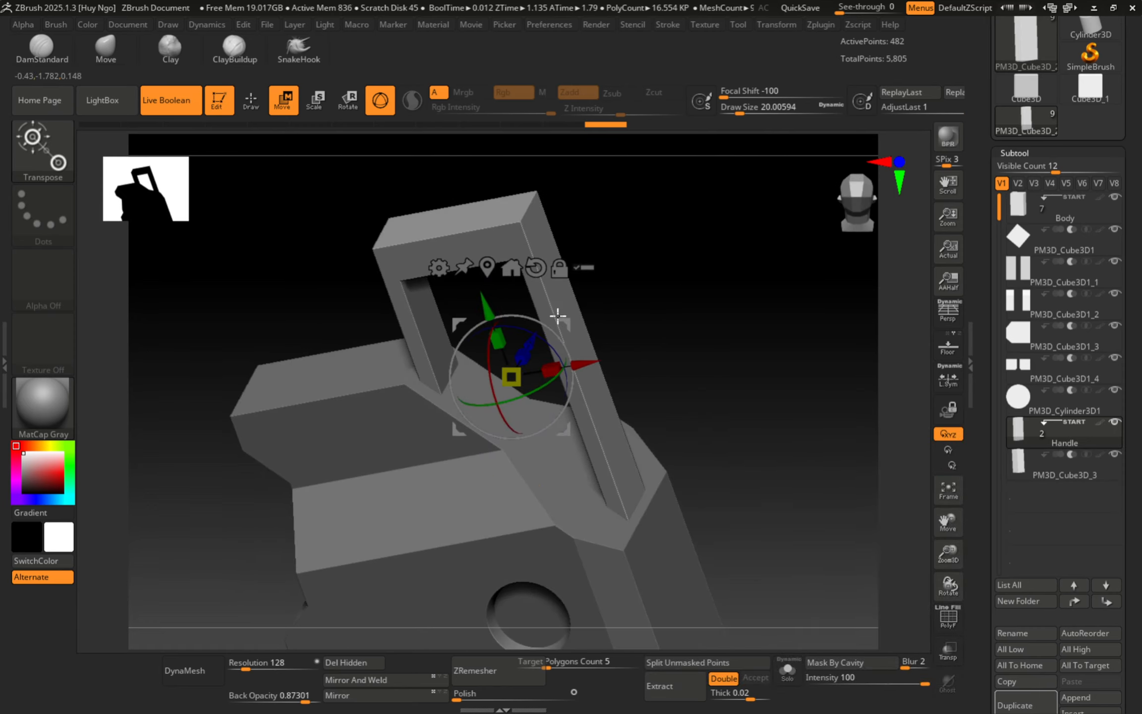
Inspect the Handle and its cutter PM3D_Cube3D_3 with the polyframe shown, and view the rectangular opening from several angles.
mouse_move(1013, 462)
key("shift+f")
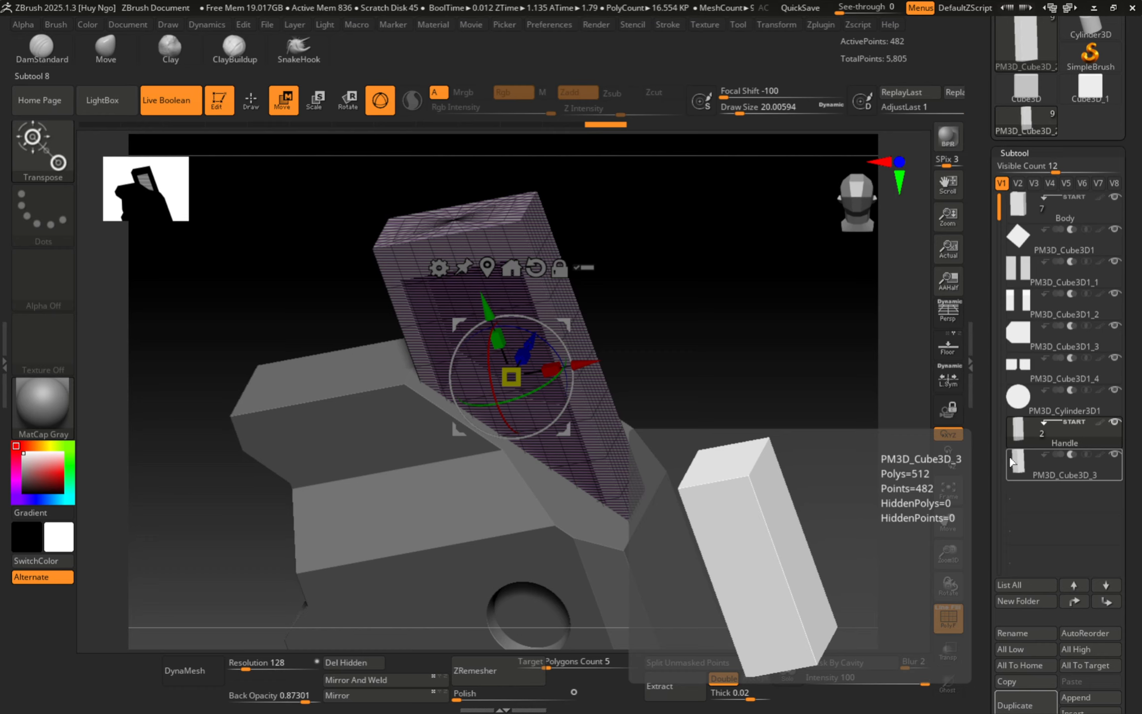
left_click(1009, 461)
left_click_drag(654, 334, 689, 347)
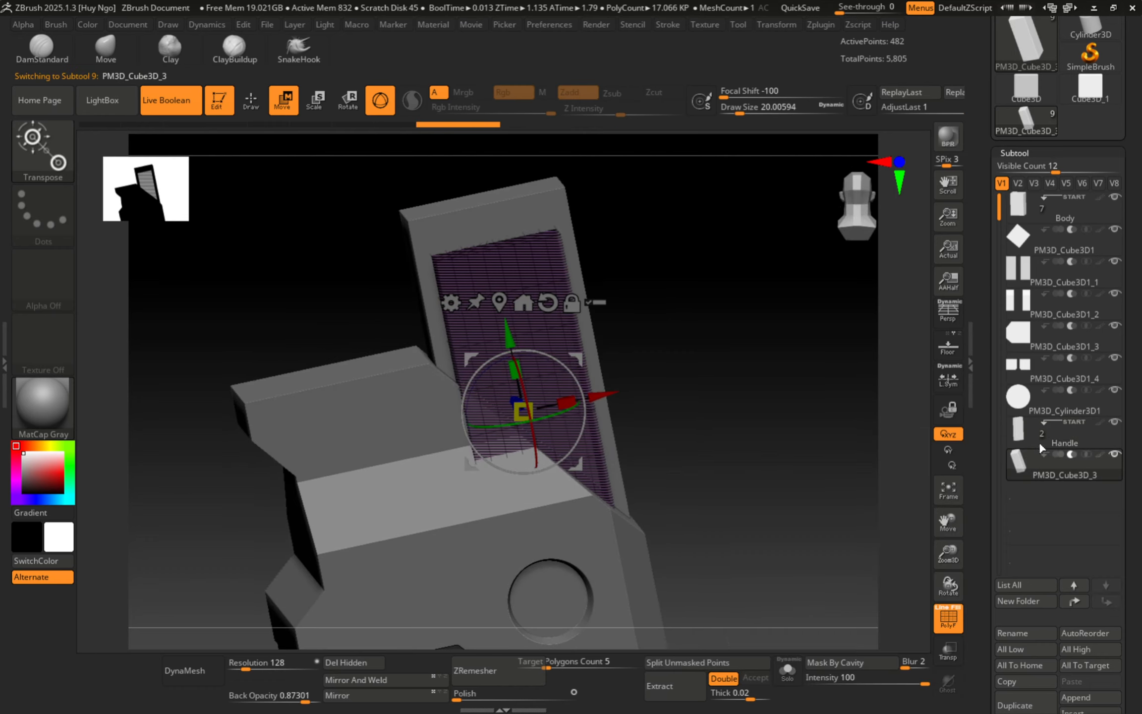
key("shift+f")
key("q")
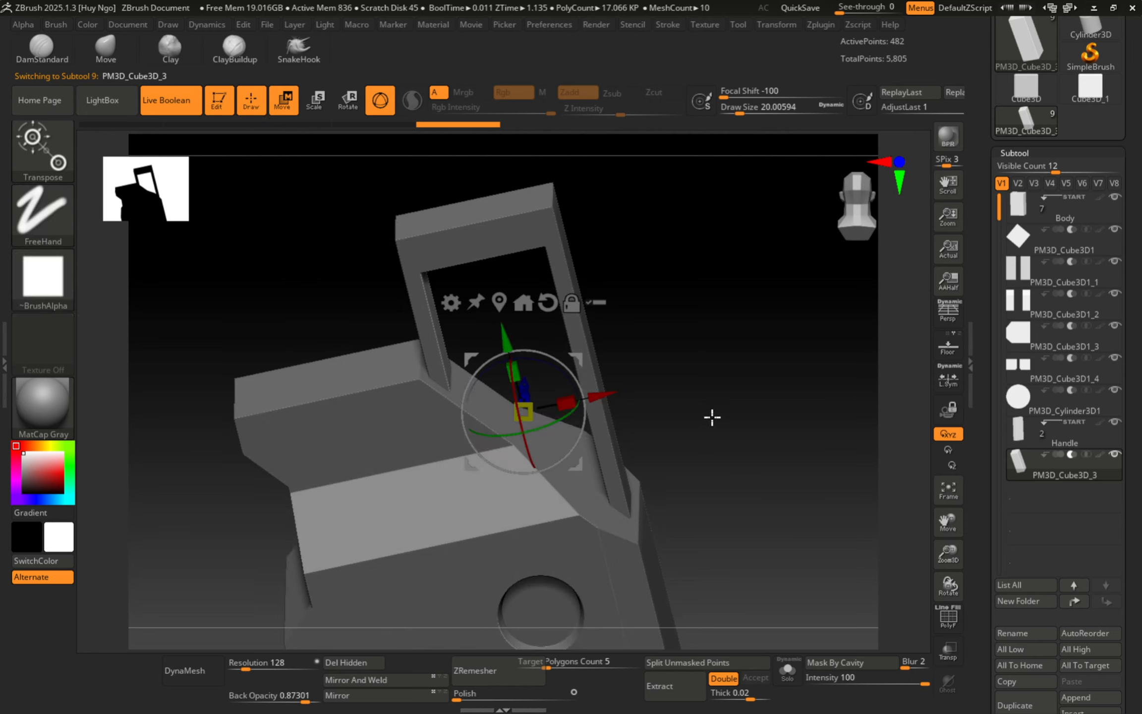
left_click_drag(711, 413, 757, 428)
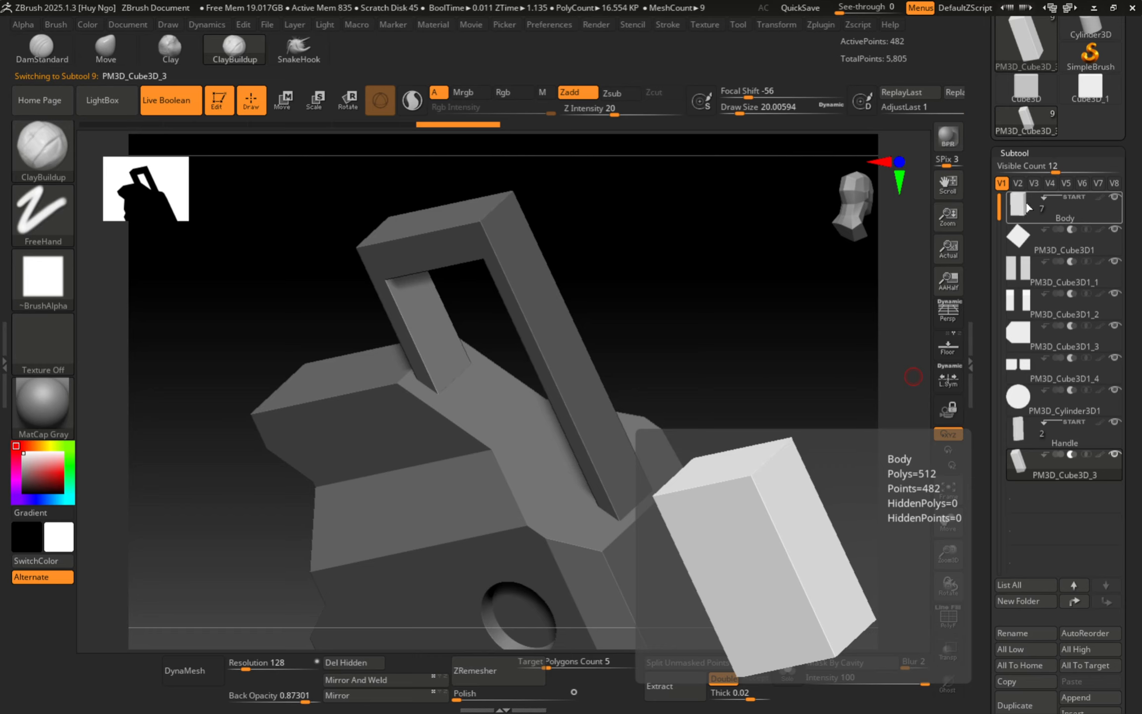
mouse_move(1026, 416)
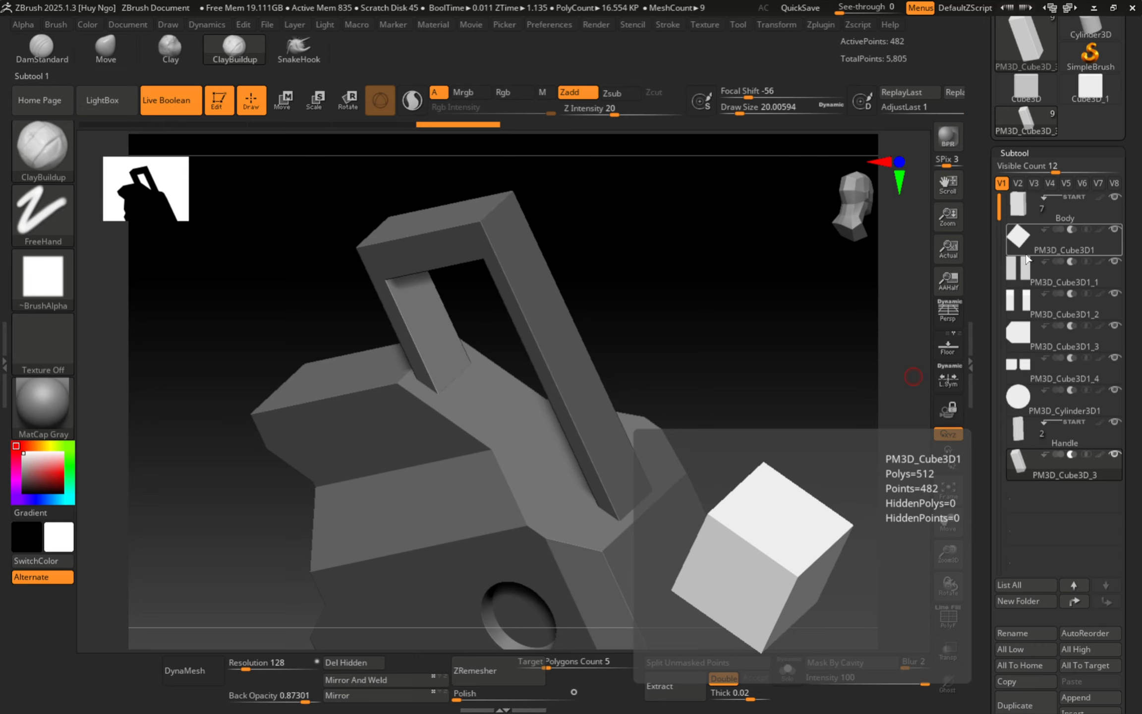
Examine the subtools of the Body and Handle Boolean groups and view the handle opening from an angle and from the side.
mouse_move(1025, 218)
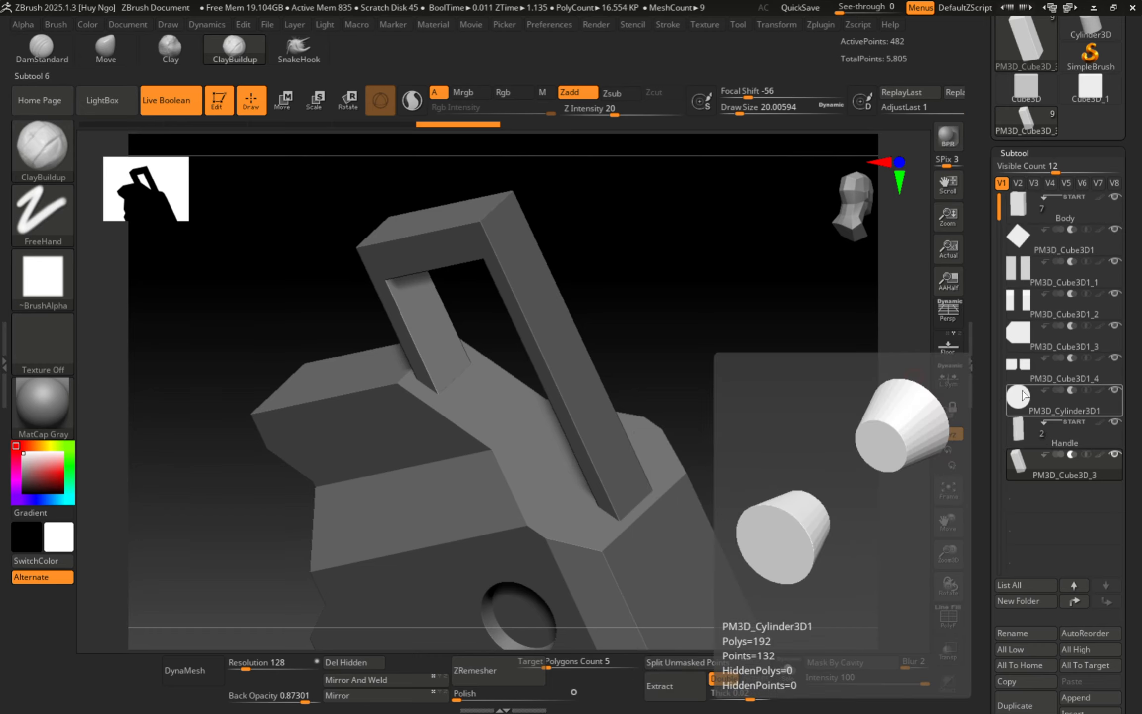
mouse_move(1015, 194)
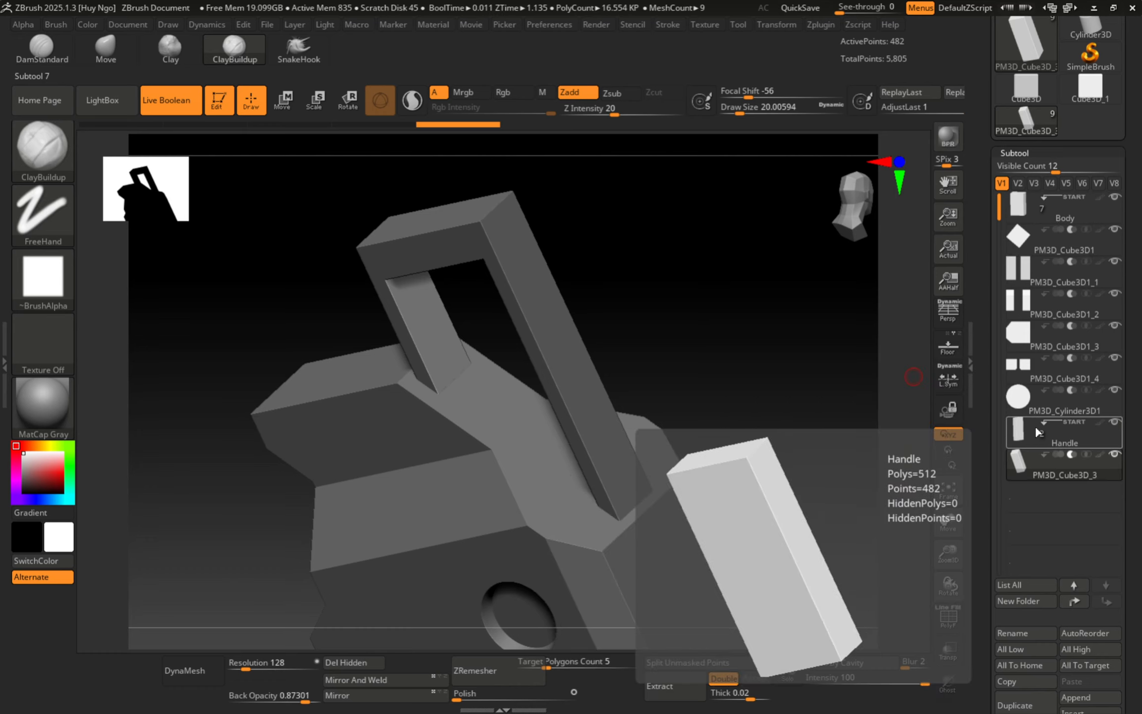
mouse_move(1016, 469)
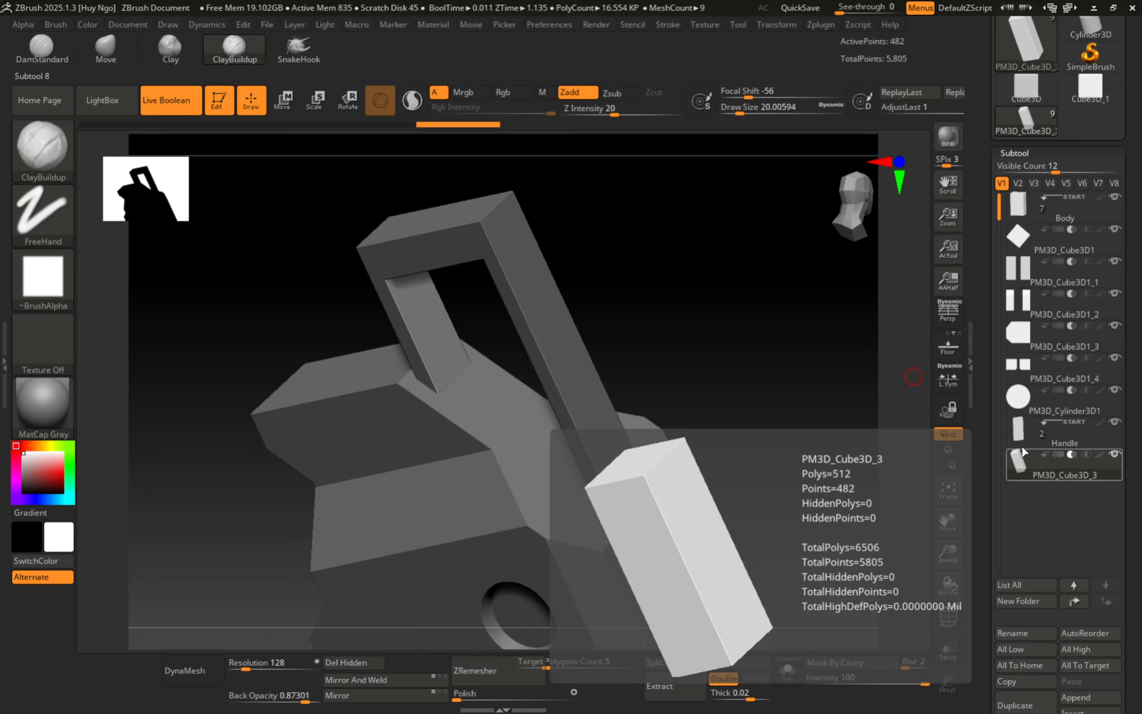
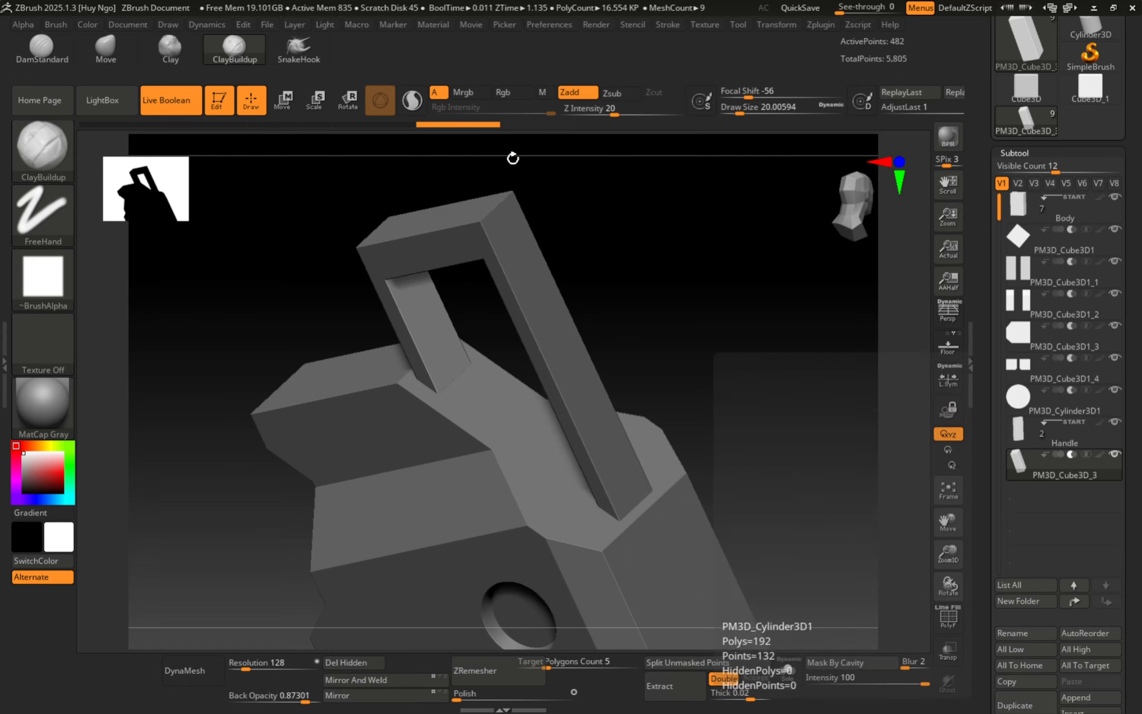
left_click_drag(559, 279, 635, 334)
right_click_drag(635, 335, 620, 381, "ctrl")
mouse_move(569, 422)
right_mouse_down("alt")
mouse_move(579, 336)
mouse_move(813, 426)
right_mouse_up("alt")
right_click_drag(515, 379, 536, 362, "shift")
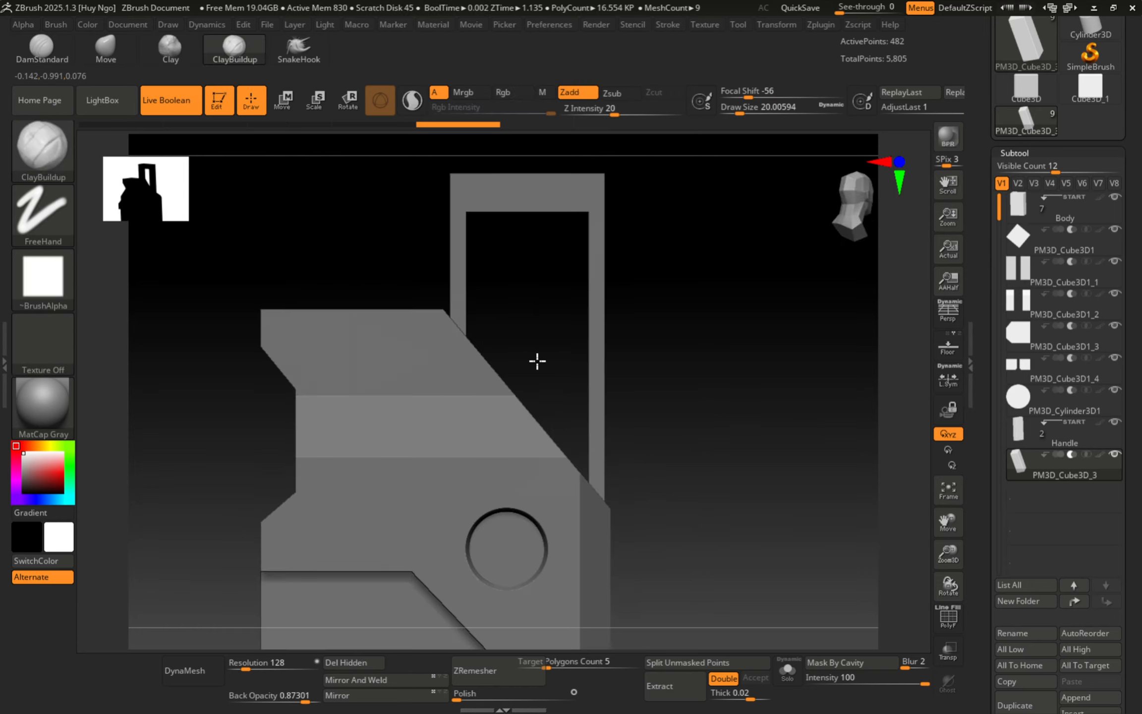
right_click_drag(530, 319, 498, 325)
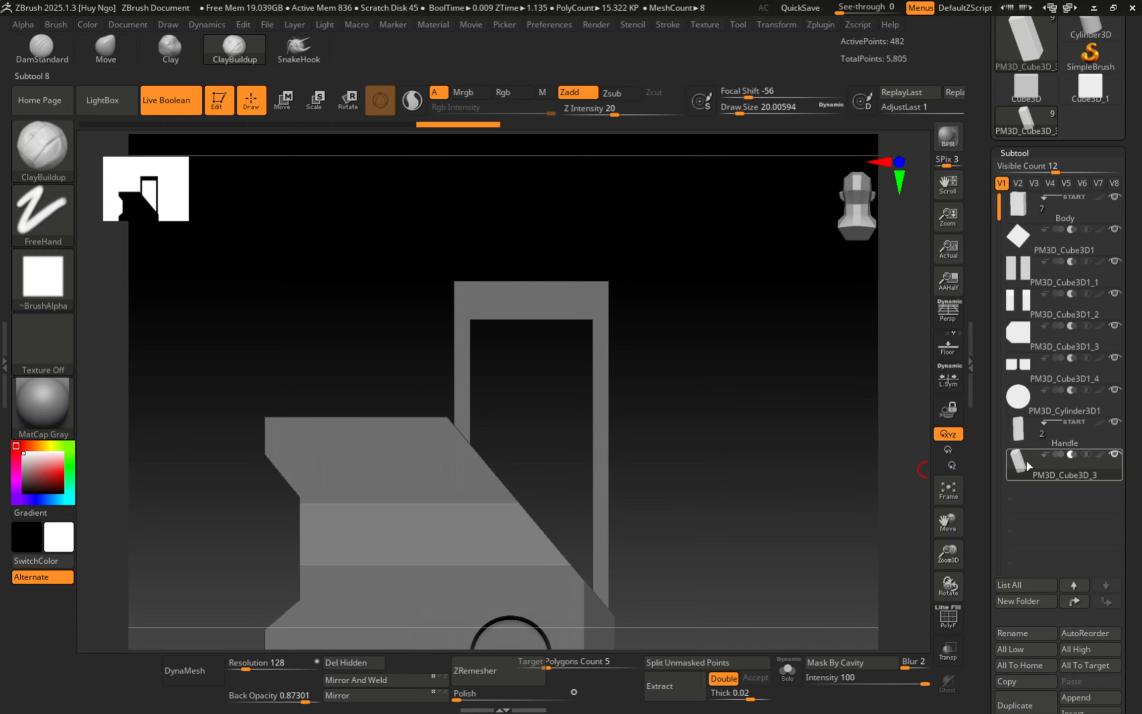
Inspect the handle's cutter PM3D_Cube3D_3 with the polyframe shown, and view the whole model with the polyframe hidden.
key("shift+f")
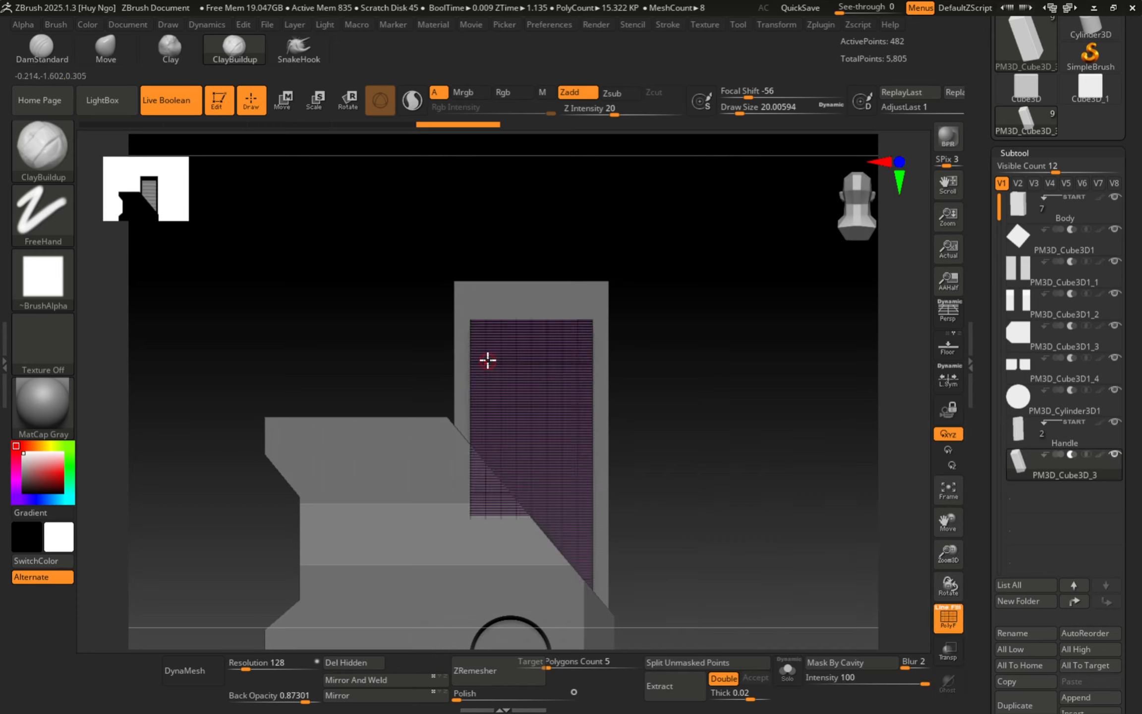
right_click_drag(487, 359, 459, 431, "ctrl")
right_click_drag(479, 509, 359, 433, "alt")
mouse_move(536, 464)
right_mouse_down("alt")
mouse_move(567, 345)
mouse_move(549, 446)
right_mouse_up("alt")
mouse_move(549, 446)
right_mouse_down("ctrl")
mouse_move(495, 428)
mouse_move(495, 446)
mouse_move(506, 418)
mouse_move(477, 415)
mouse_move(486, 433)
mouse_move(454, 403)
mouse_move(530, 422)
mouse_move(548, 319)
mouse_move(512, 324)
mouse_move(454, 395)
mouse_move(427, 382)
mouse_move(512, 400)
right_mouse_up("ctrl")
key("shift+f")
key("ctrl")
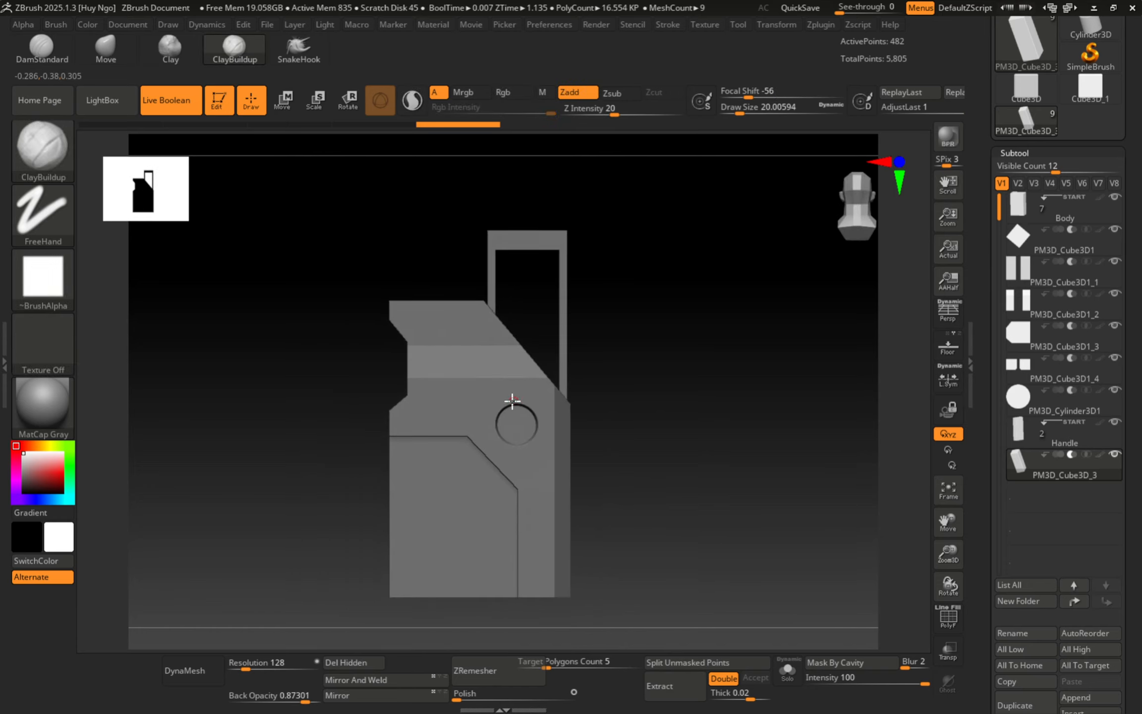
right_click_drag(657, 372, 614, 367)
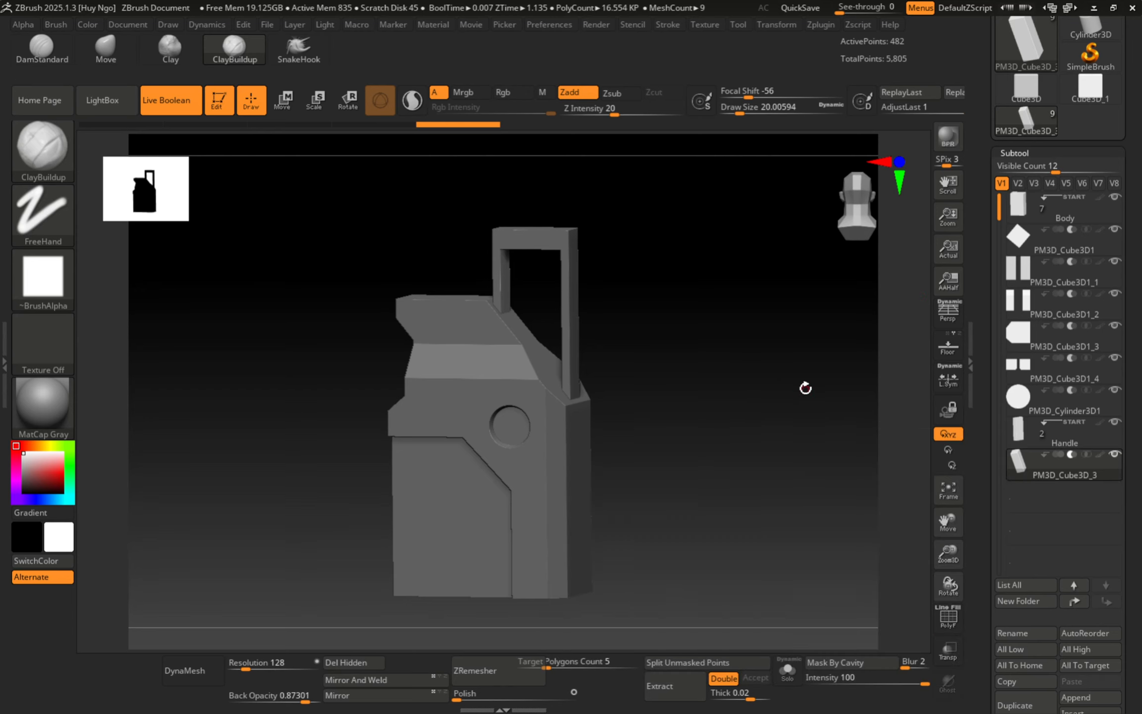
Try moving the cutter PM3D_Cube3D_3 upward along Y through the handle, and undo the move.
key("shift+f")
key("w")
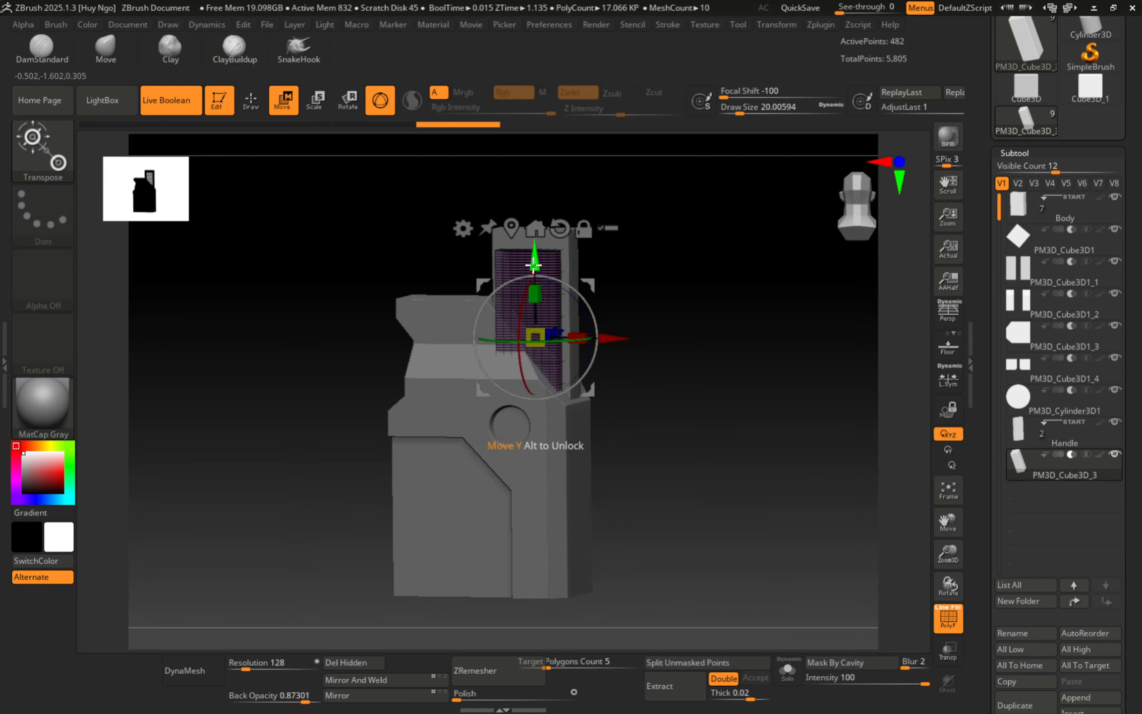
left_click_drag(534, 266, 534, 200)
key("shift+f")
left_click_drag(753, 324, 714, 317, "shift")
key("ctrl+z")
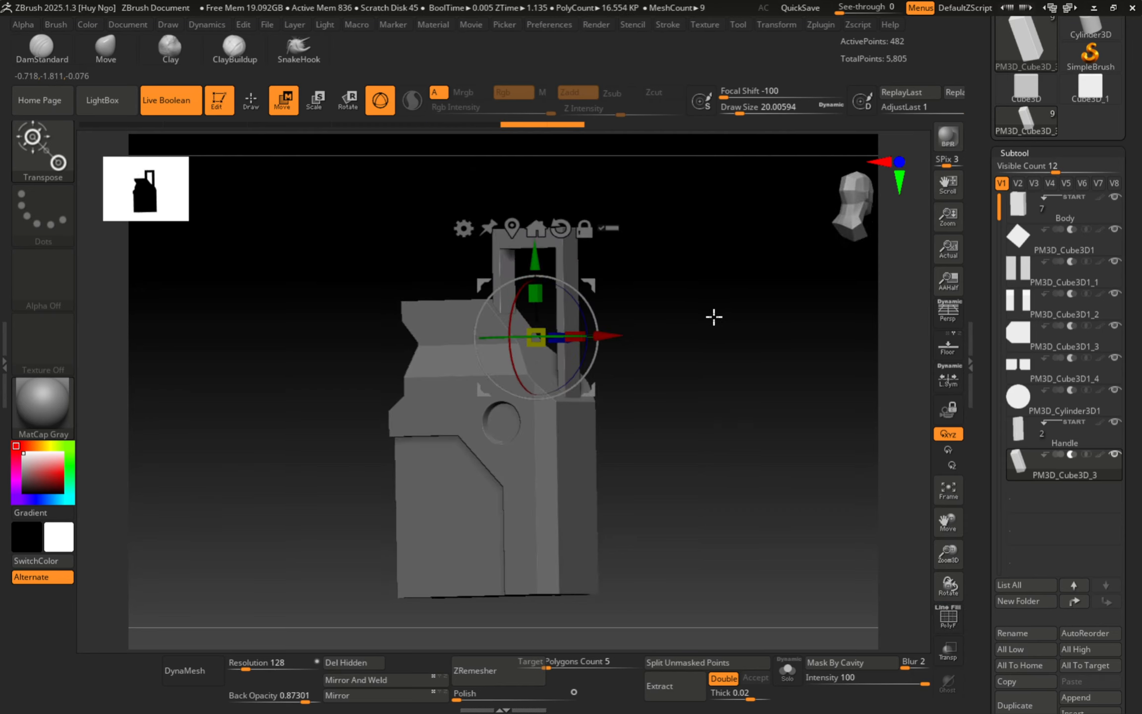
Examine Handle with the polyframe shown, toggling Solo on and off, and return to the cutter PM3D_Cube3D_3 in Draw mode.
key("shift+f")
left_click(1064, 434)
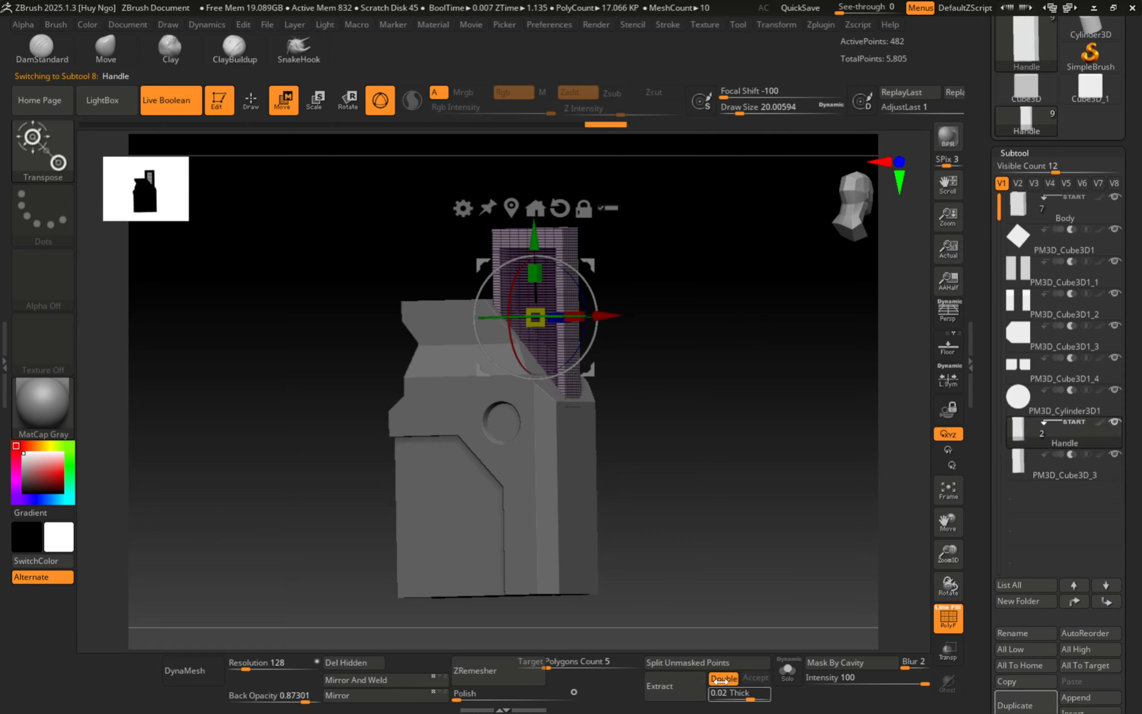
left_click(785, 682)
left_click(785, 681)
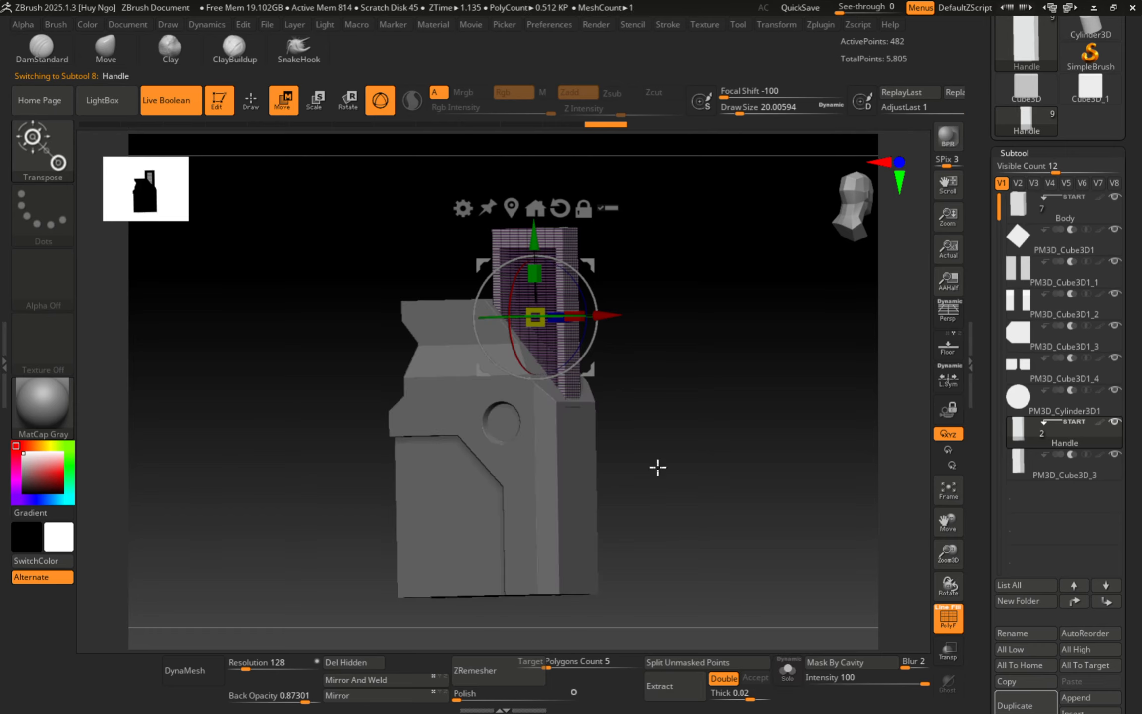
mouse_move(678, 401)
left_mouse_down()
mouse_move(696, 370)
mouse_move(680, 422)
left_mouse_up()
left_click(1065, 468)
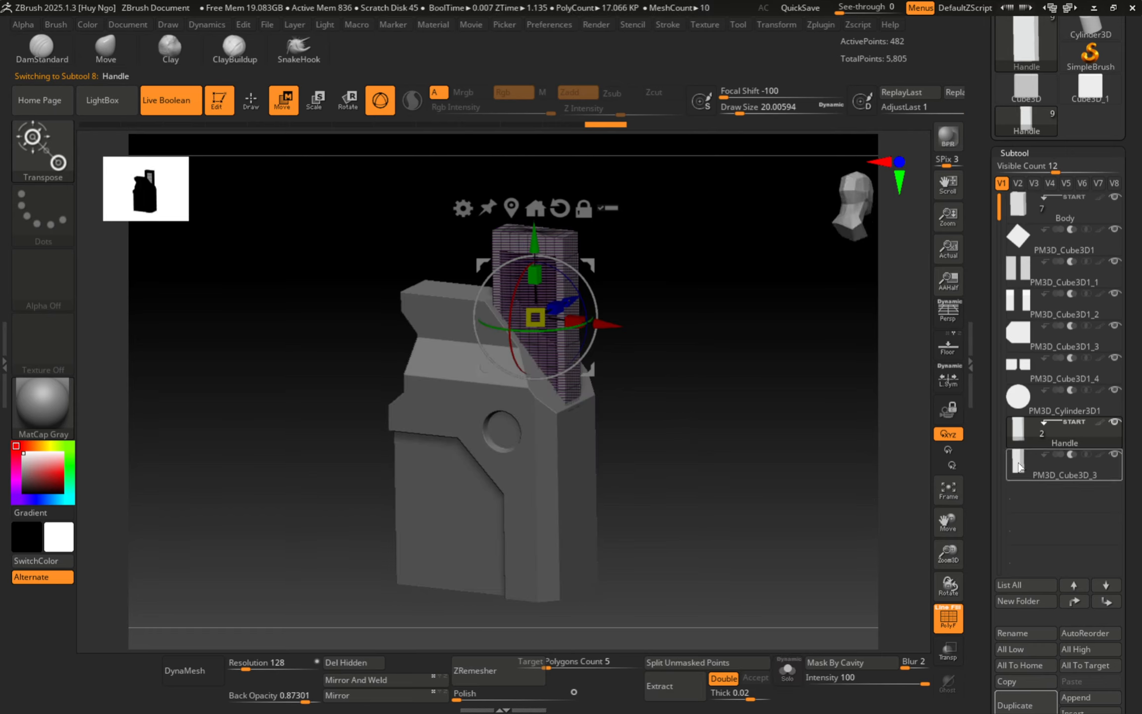
mouse_move(630, 316)
left_mouse_down()
mouse_move(613, 251)
mouse_move(611, 324)
mouse_move(625, 325)
mouse_move(632, 380)
mouse_move(608, 332)
left_mouse_up()
key("shift+f")
key("q")
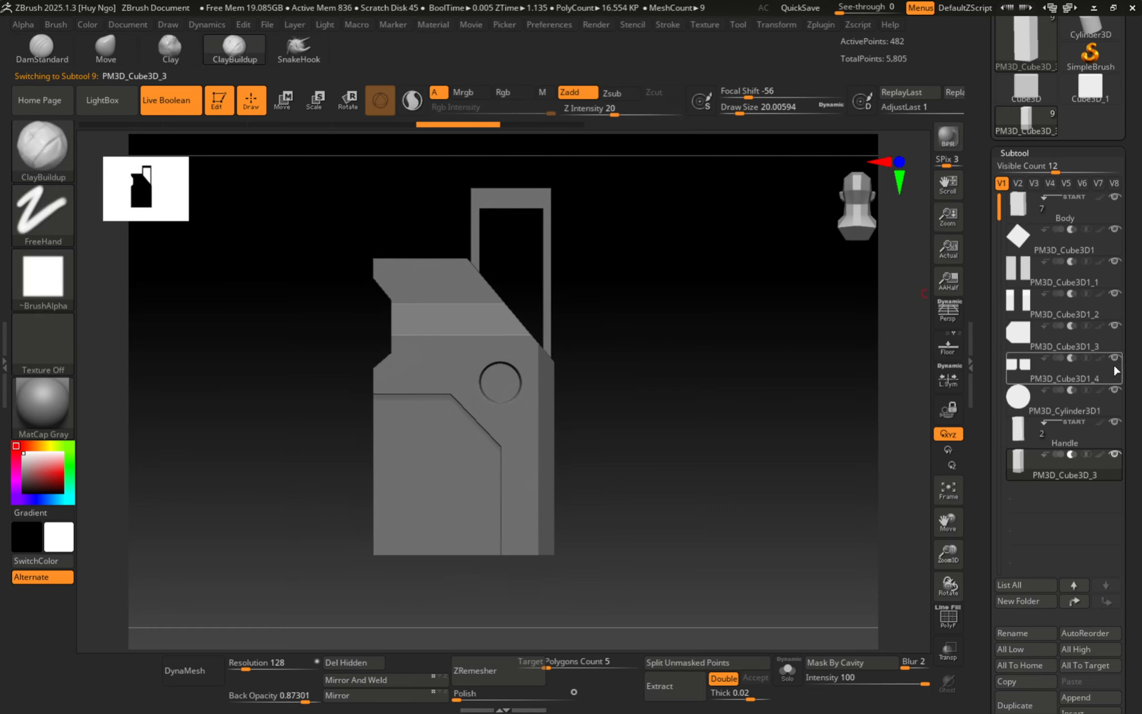
Open the subtools' Boolean options for generating a mesh.
left_click_drag(1128, 375, 1132, 281)
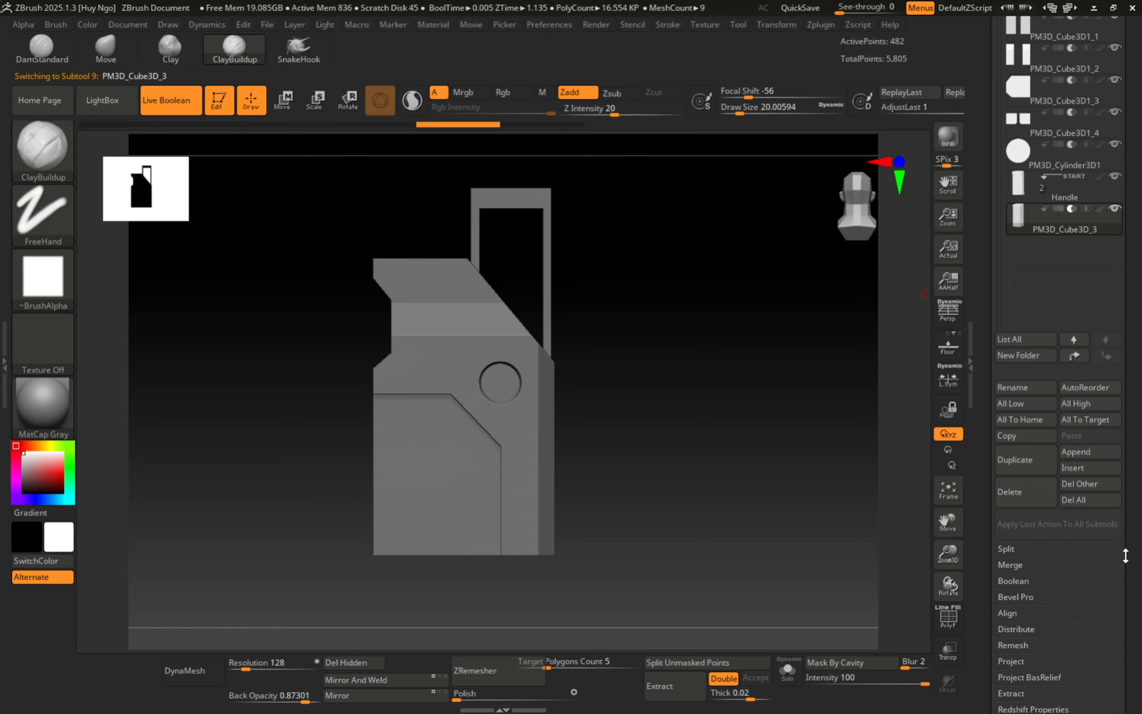
scroll(1126, 555, "down", 3)
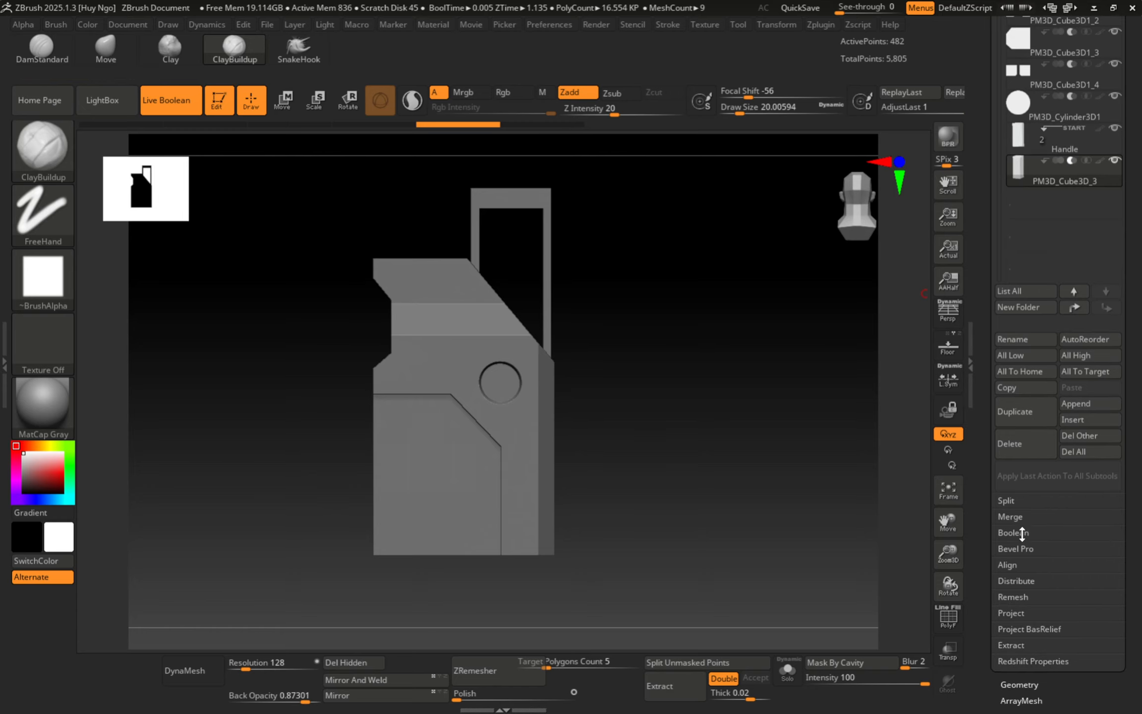
left_click(1022, 533)
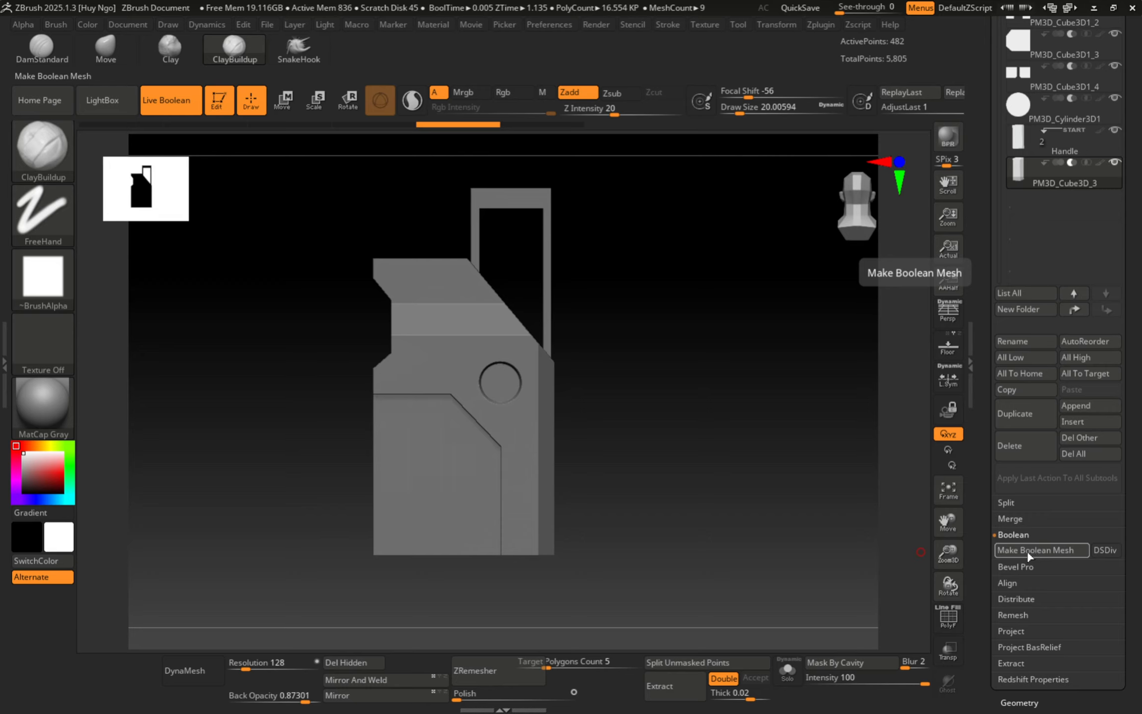
left_click(1043, 551)
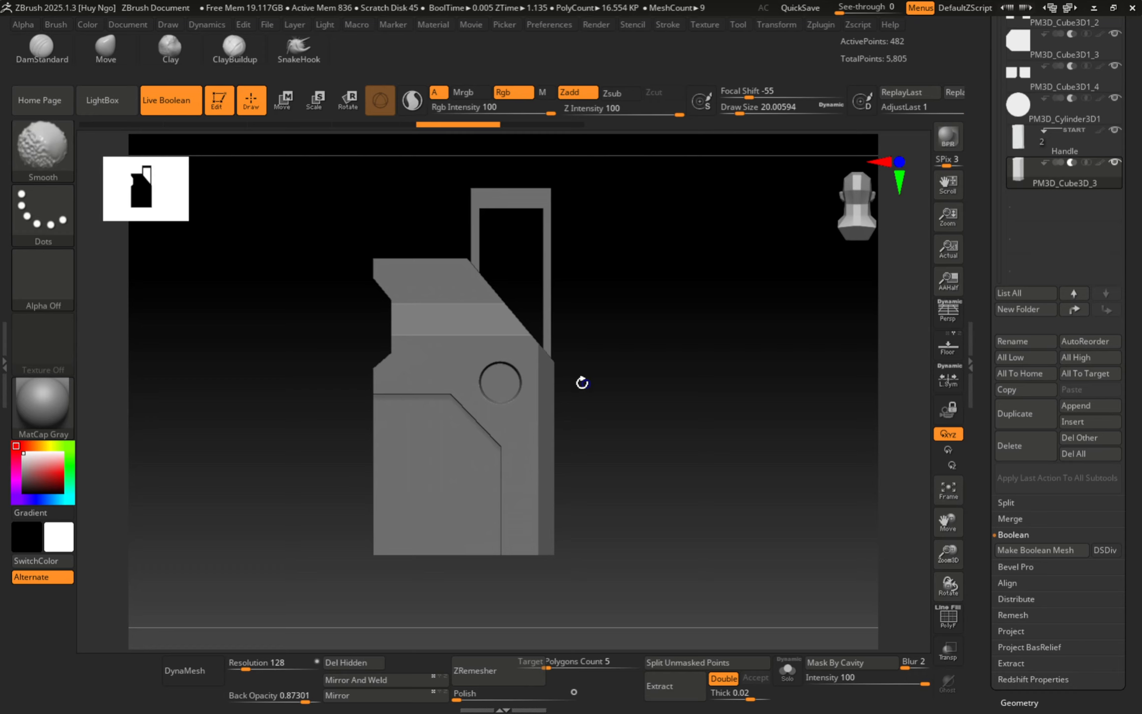
key("super")
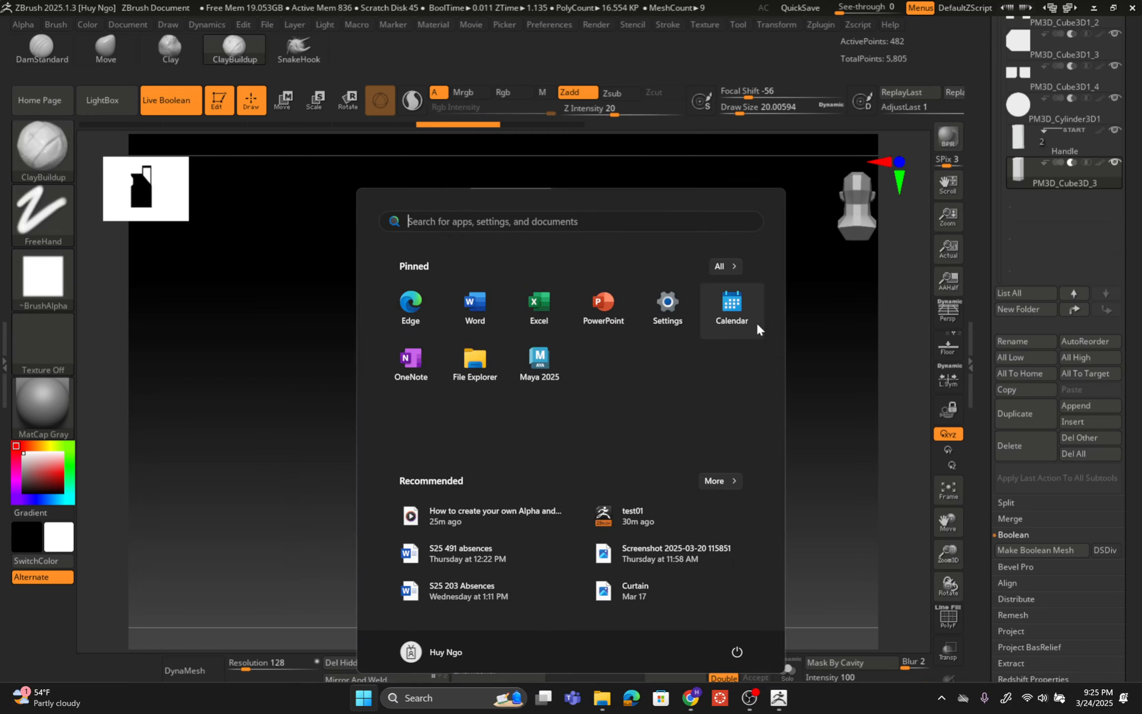
key("super")
Select the round cutter PM3D_Cylinder3D1, frame it with the polyframe shown, and examine the circular recess it cuts.
left_click(502, 379, "alt")
right_click(502, 383)
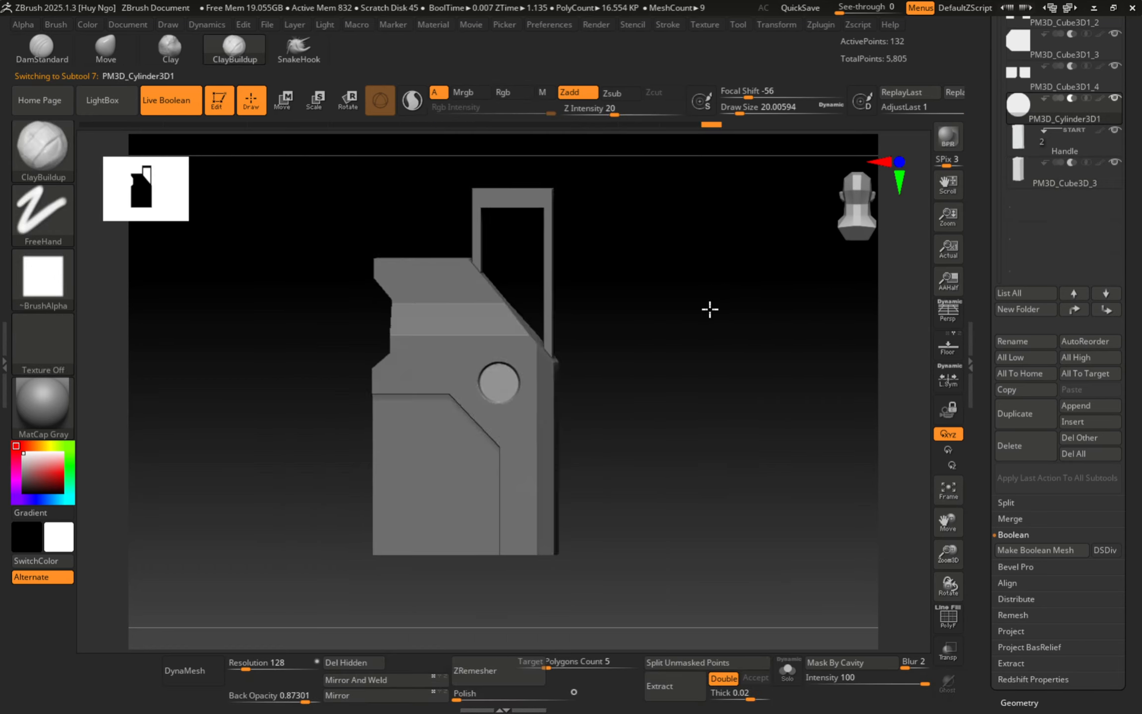
key("shift+f")
key("f")
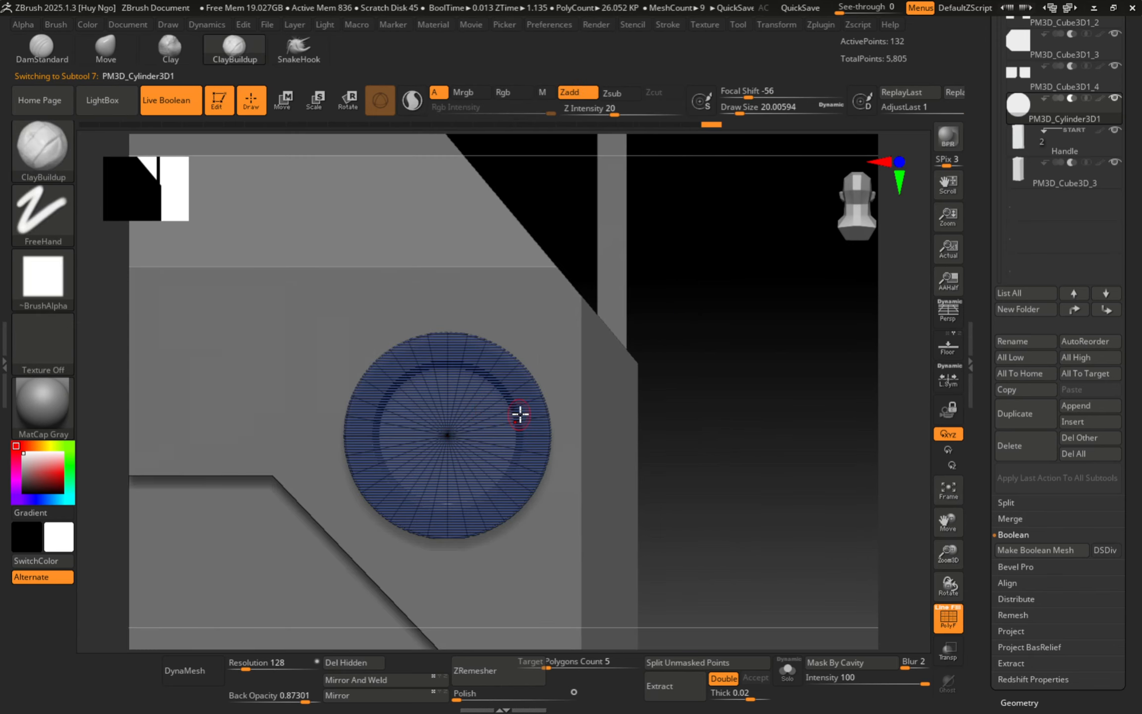
right_click_drag(520, 413, 473, 307)
key("shift+f")
Allow dynamic subdivision (DSDiv) for the Boolean operation and make a Boolean mesh from the subtools.
left_click(1049, 546)
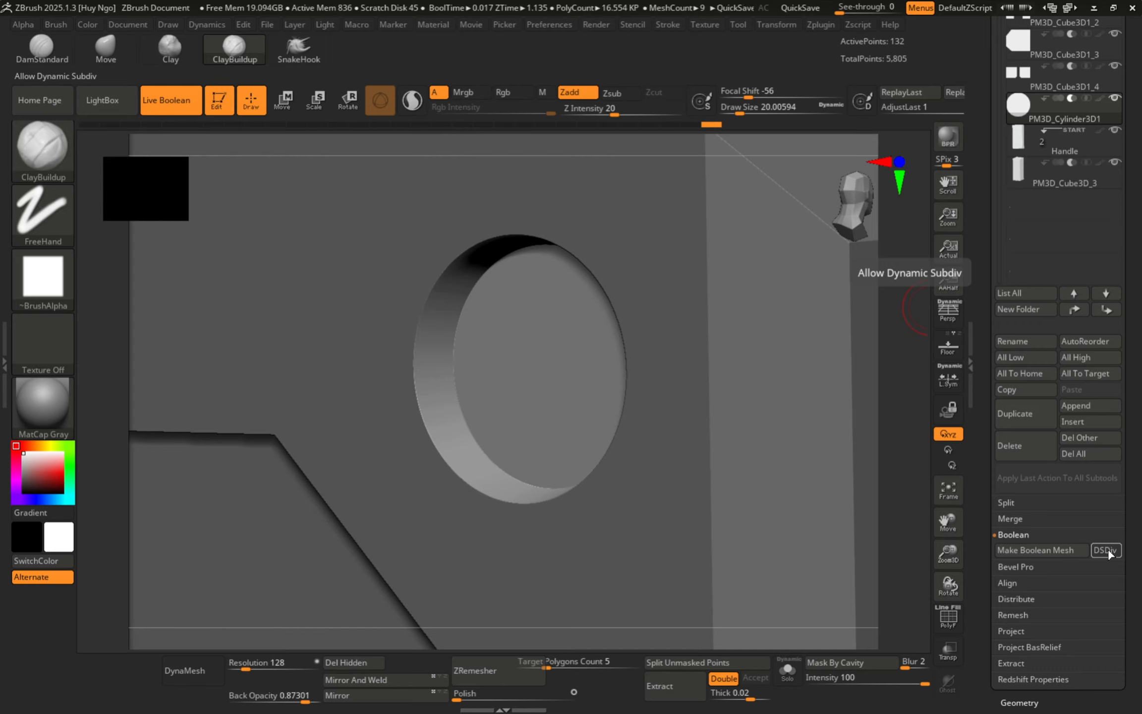
left_click(1109, 549)
left_click(1033, 548)
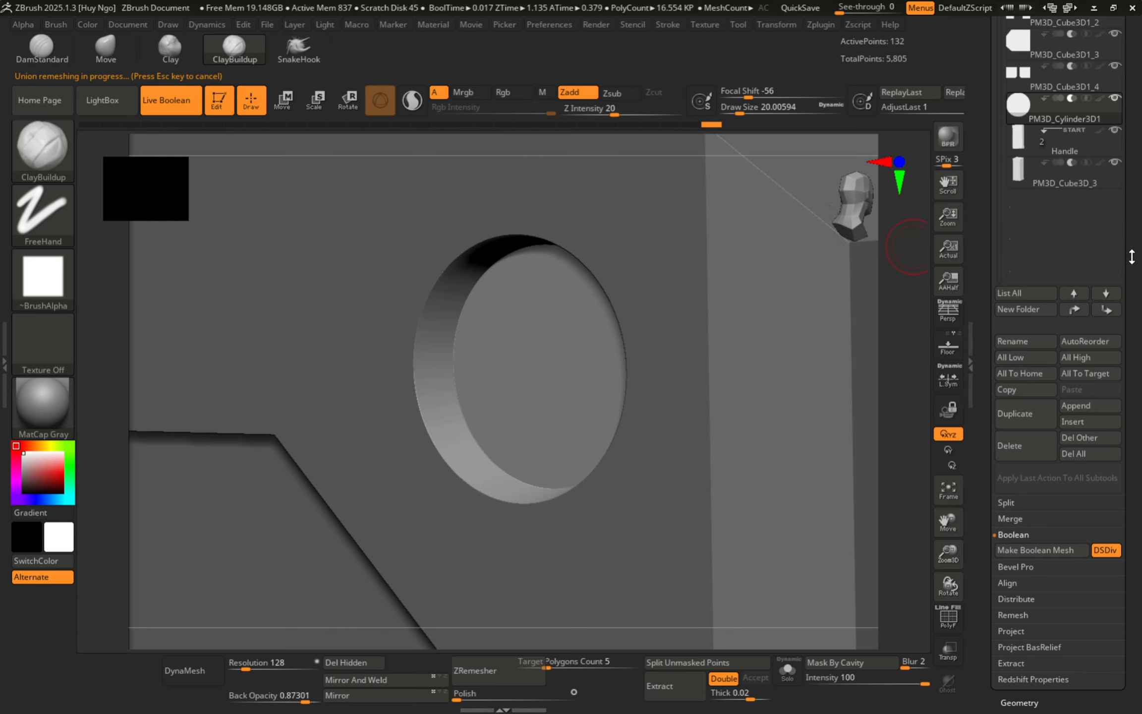
Look through the loaded tools for the Boolean result and check the round cutter's polyframe.
left_click_drag(1130, 228, 1131, 383)
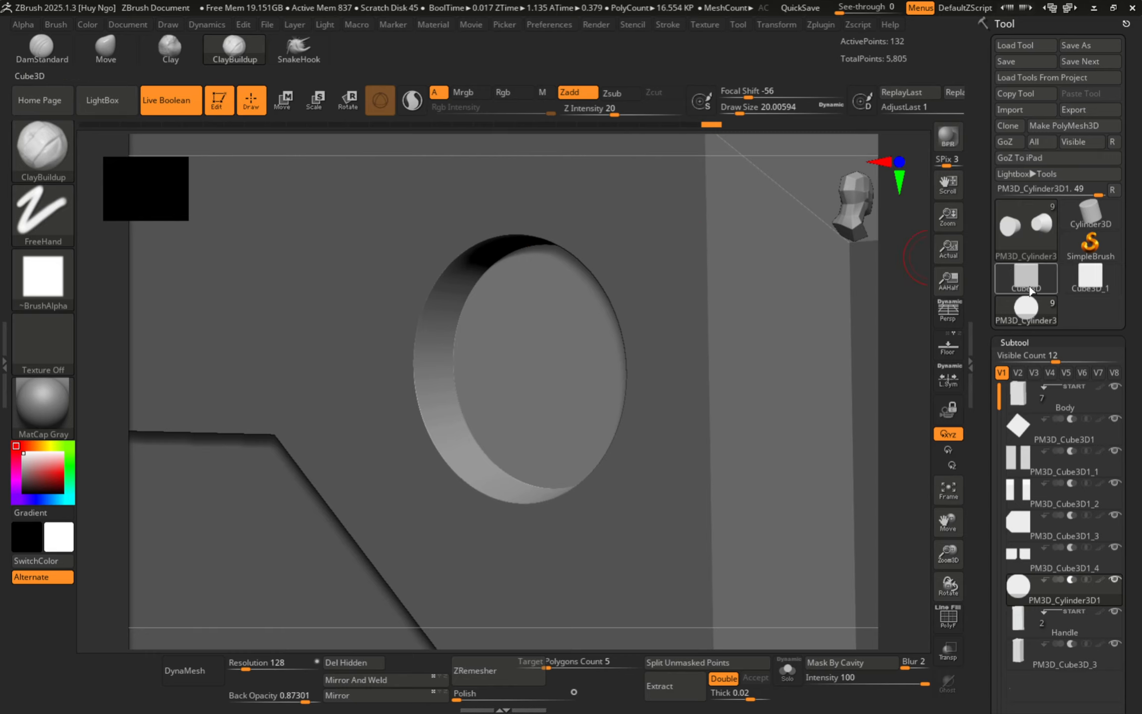
mouse_move(1058, 286)
left_click_drag(1139, 350, 1115, 334)
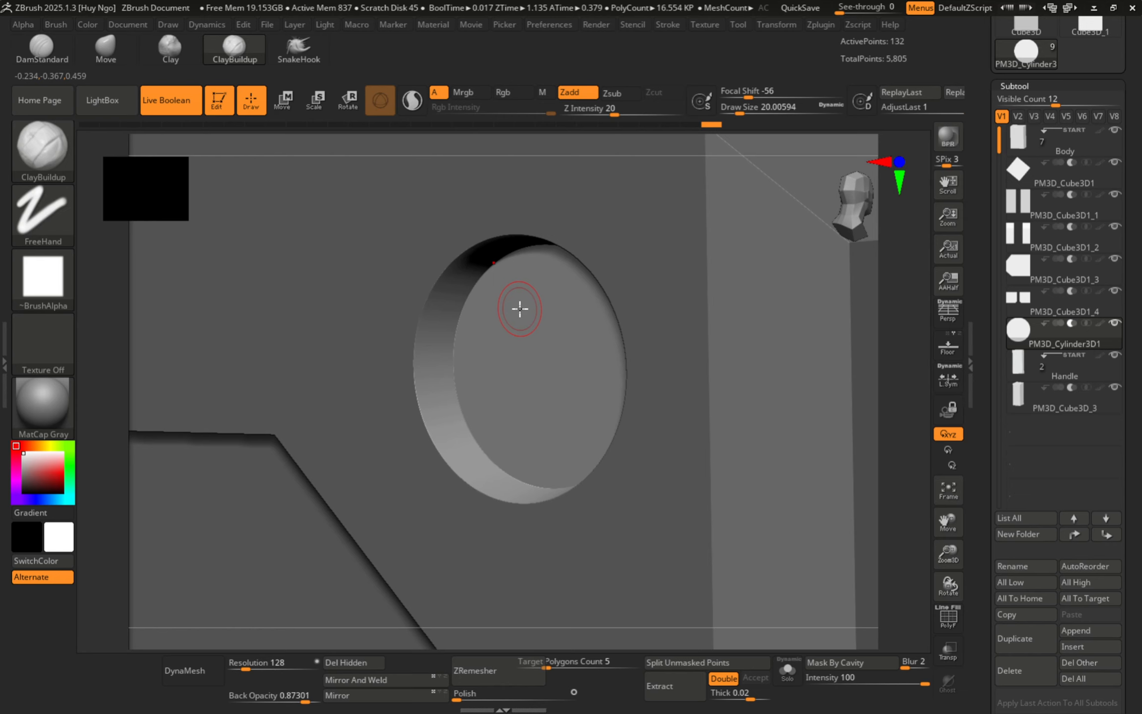
key("shift+f")
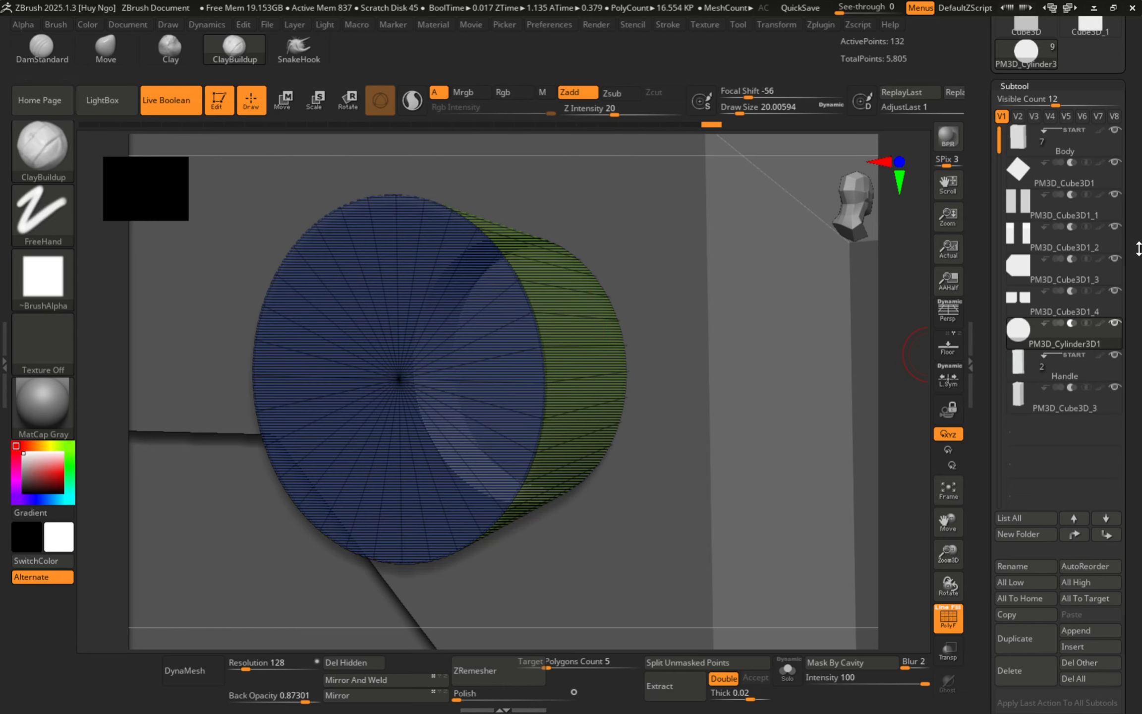
left_click_drag(1139, 248, 1125, 324)
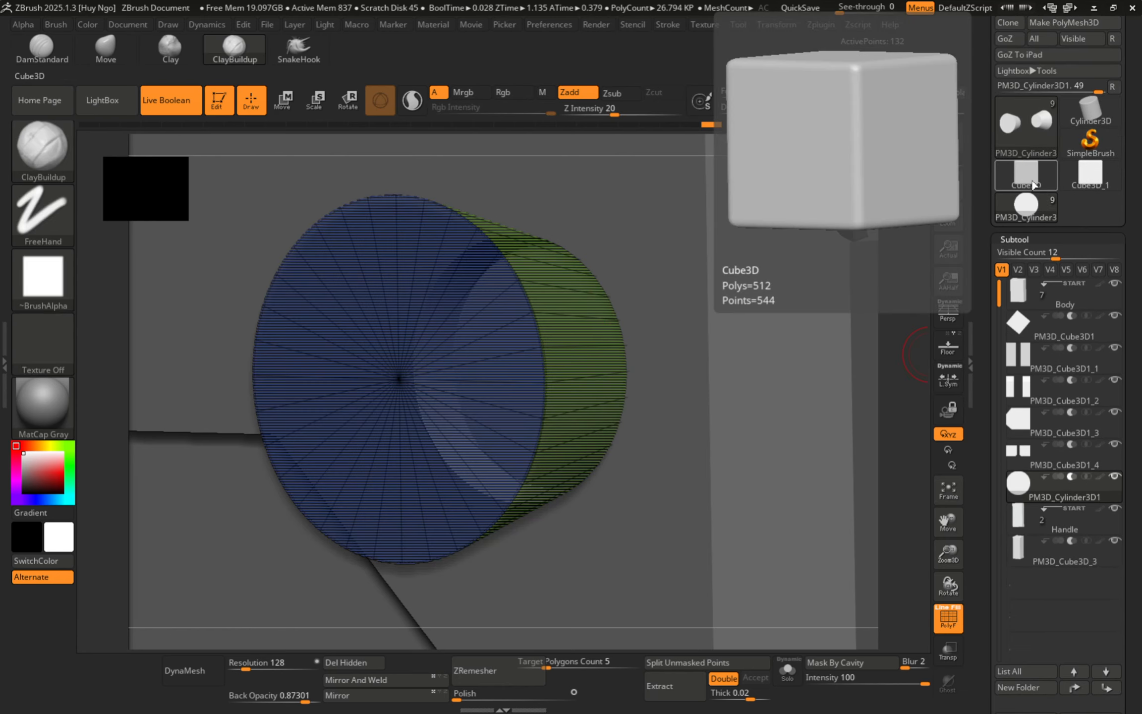
left_click(1033, 185)
left_click(1025, 205)
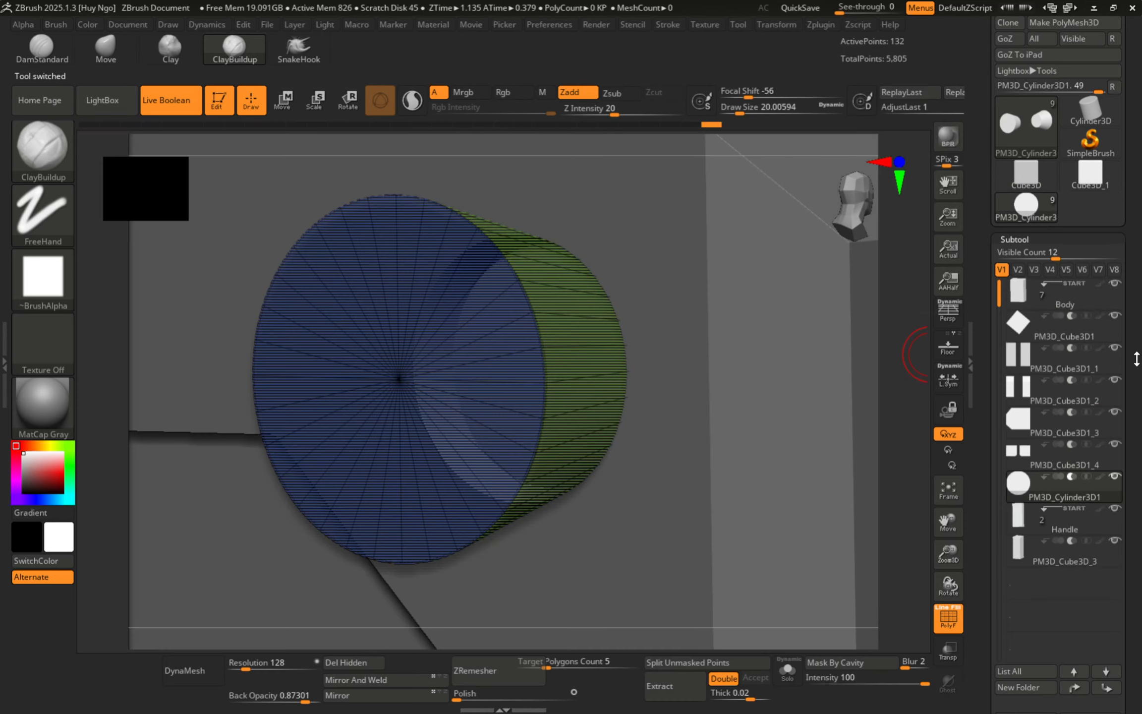
key("shift+f")
Make the Boolean mesh again with DSDiv enabled and return to the loaded tools.
left_click_drag(1139, 406, 1135, 325)
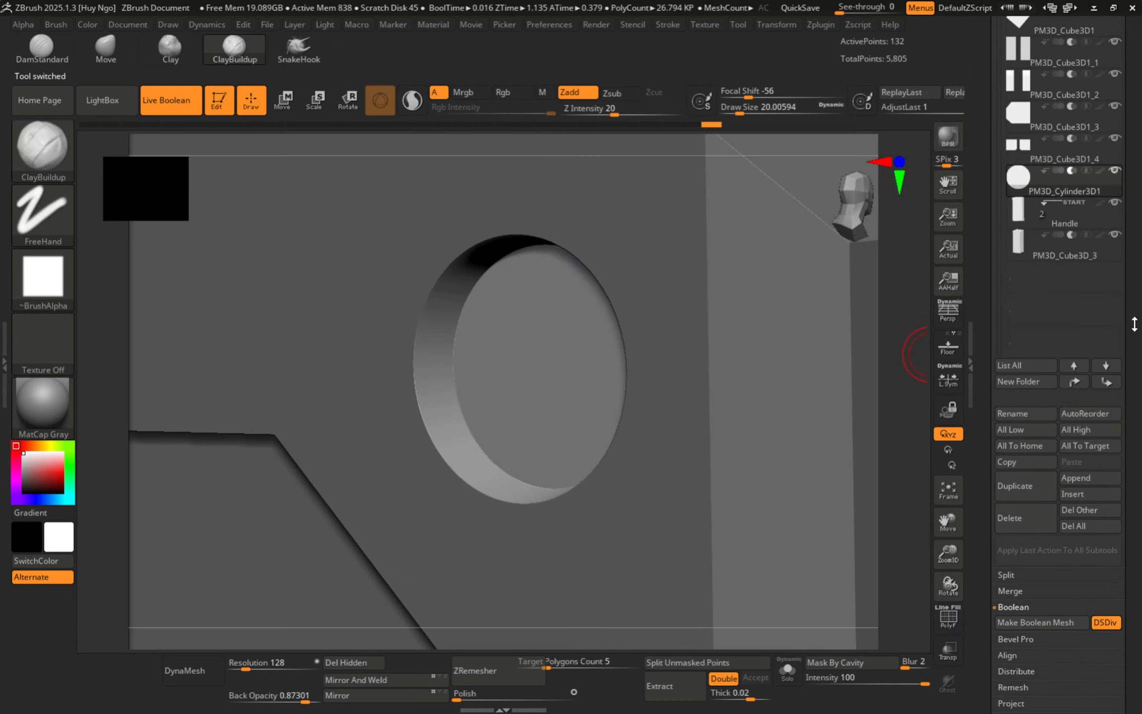
left_click(1059, 621)
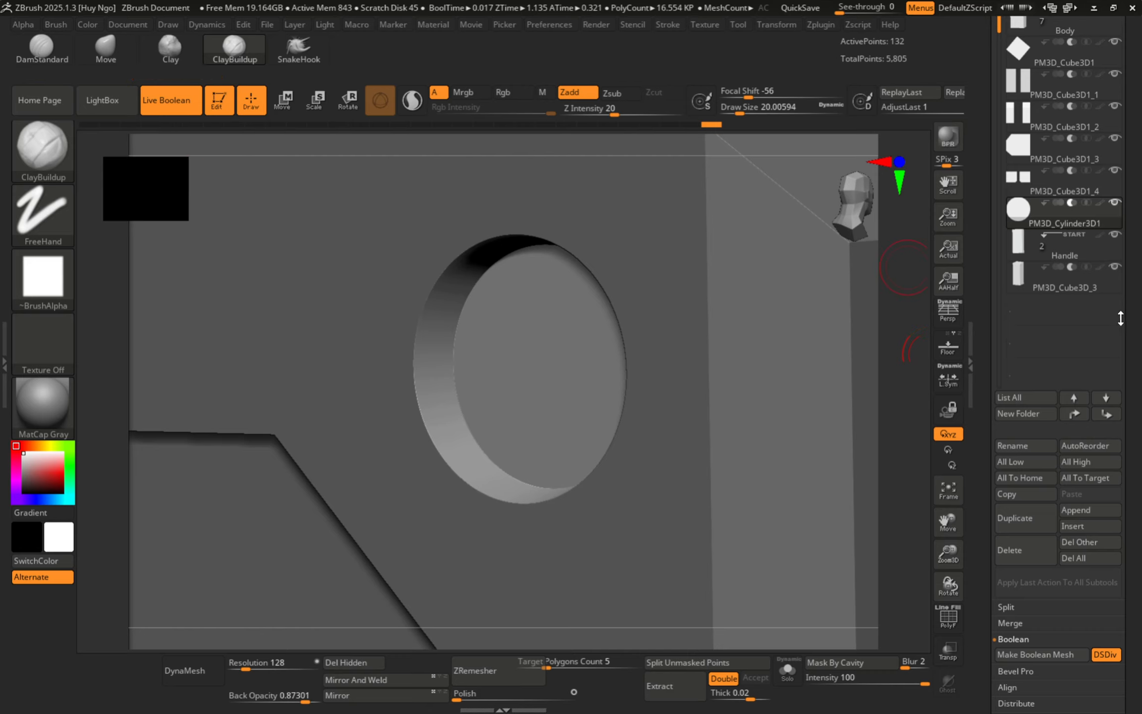
left_click_drag(1139, 280, 1140, 414)
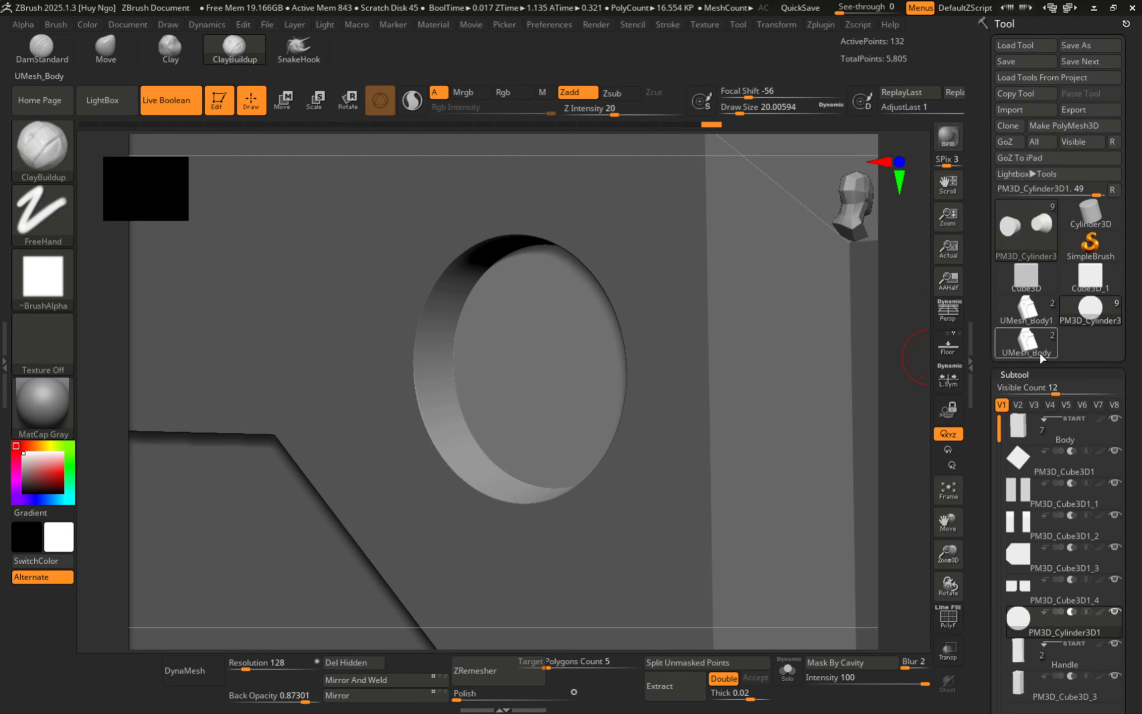
Switch to the Boolean result UMesh_Body with the polyframe shown, zoom out to its body, and switch to UMesh_Body1.
left_click(1027, 347)
key("shift+f")
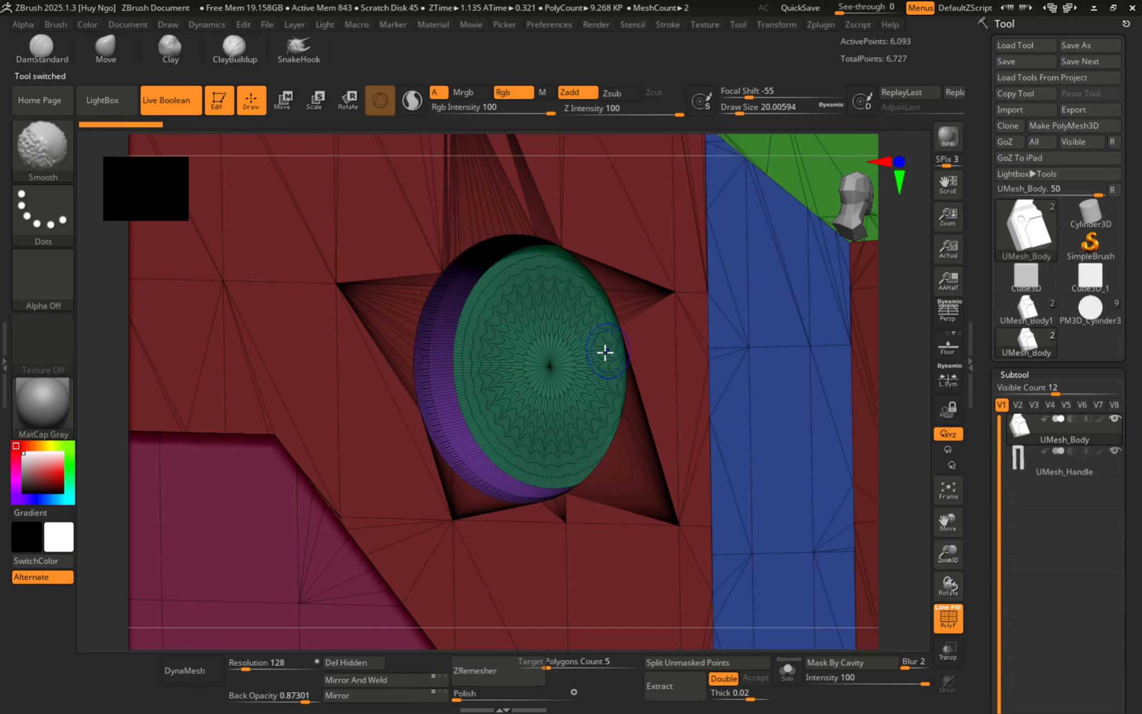
right_click_drag(452, 381, 740, 360, "ctrl")
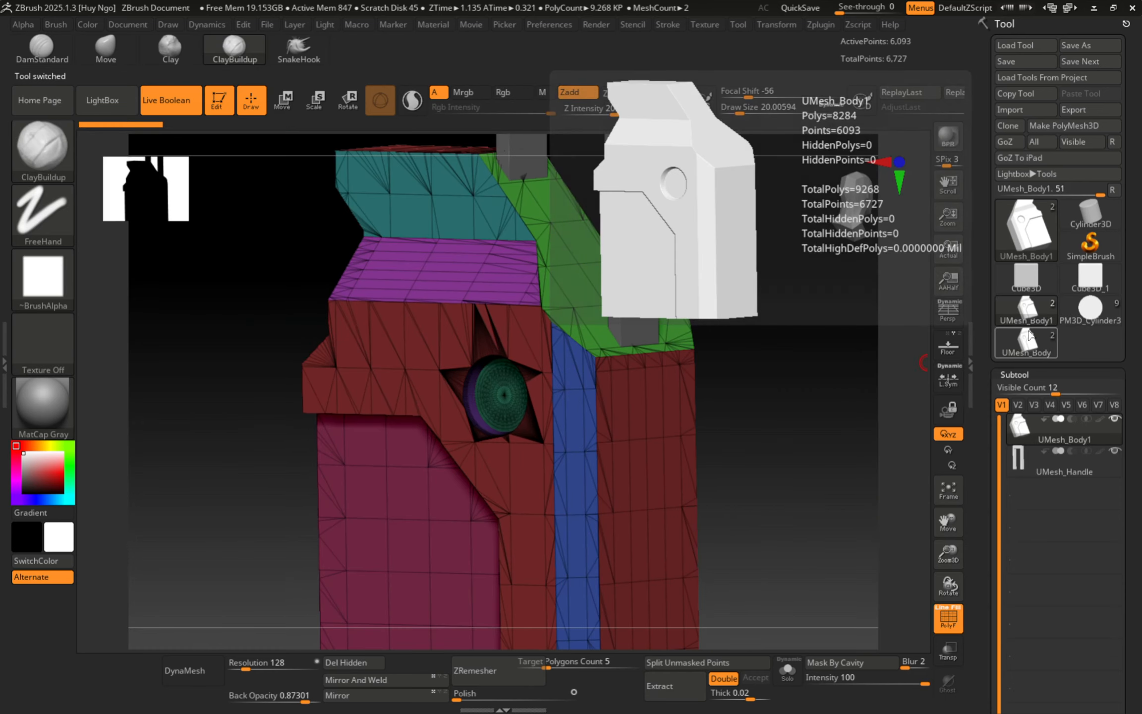
left_click(1023, 352)
left_click(1023, 353)
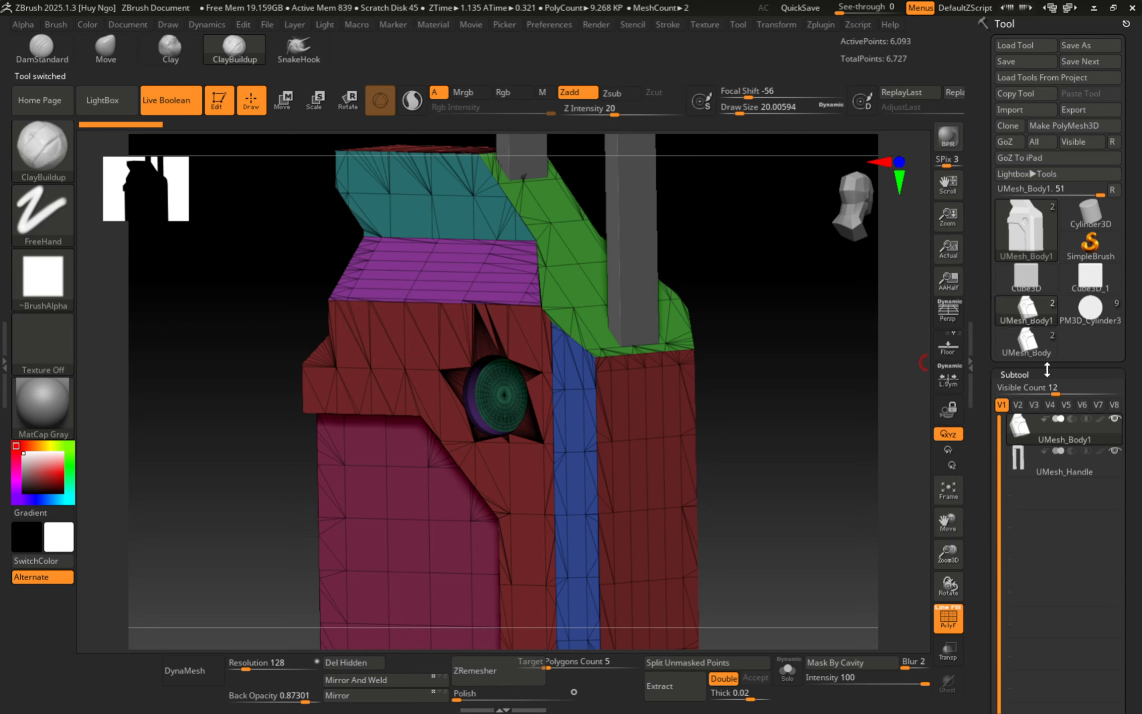
Delete both subtools of the UMesh_Body Boolean result and switch back to the UMesh_Body1 tool.
left_click(1048, 350)
left_click_drag(1136, 610, 1136, 253)
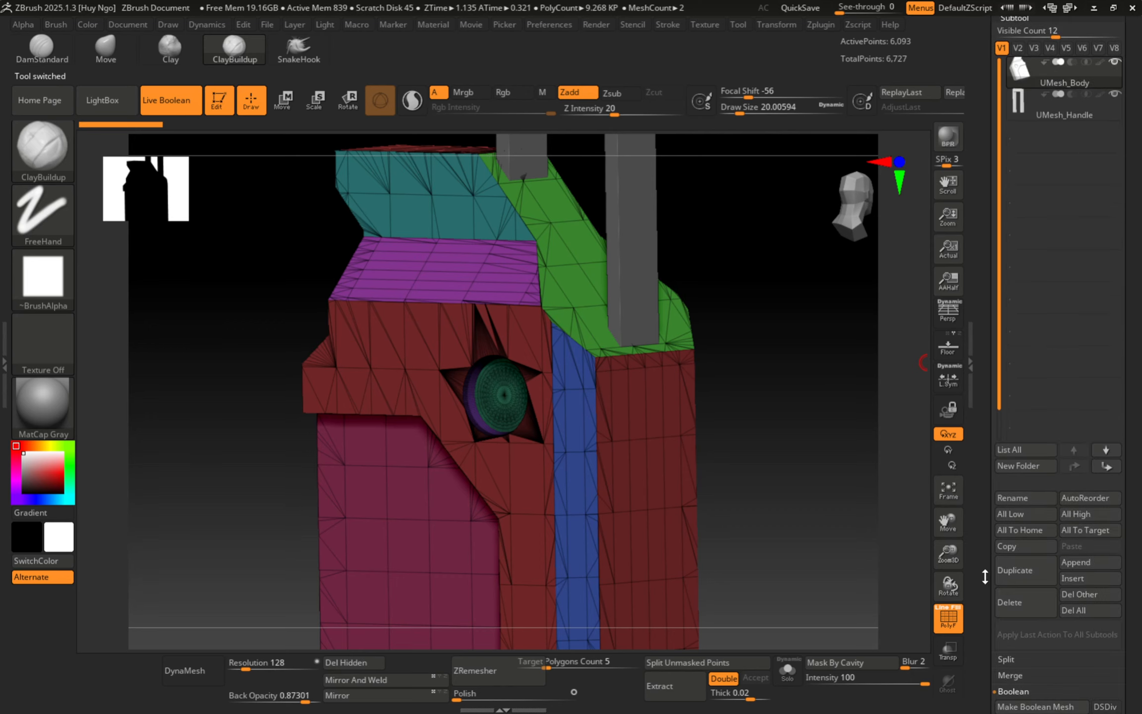
left_click(1016, 605)
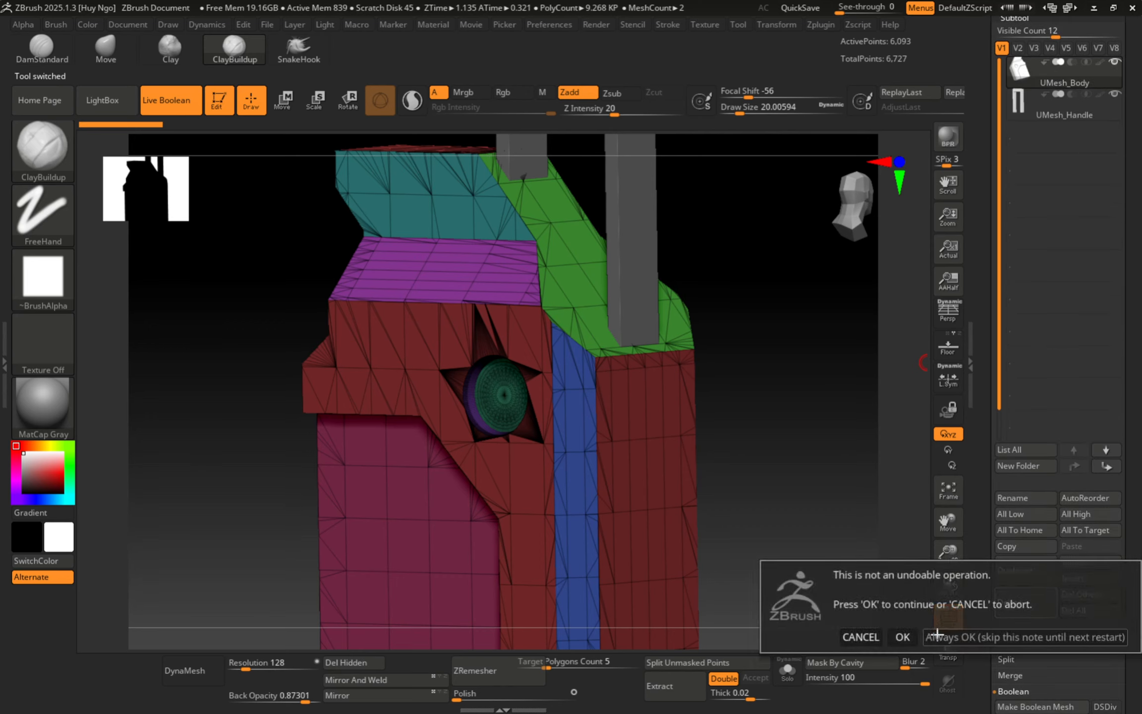
left_click(898, 635)
left_click(1001, 601)
left_click(898, 633)
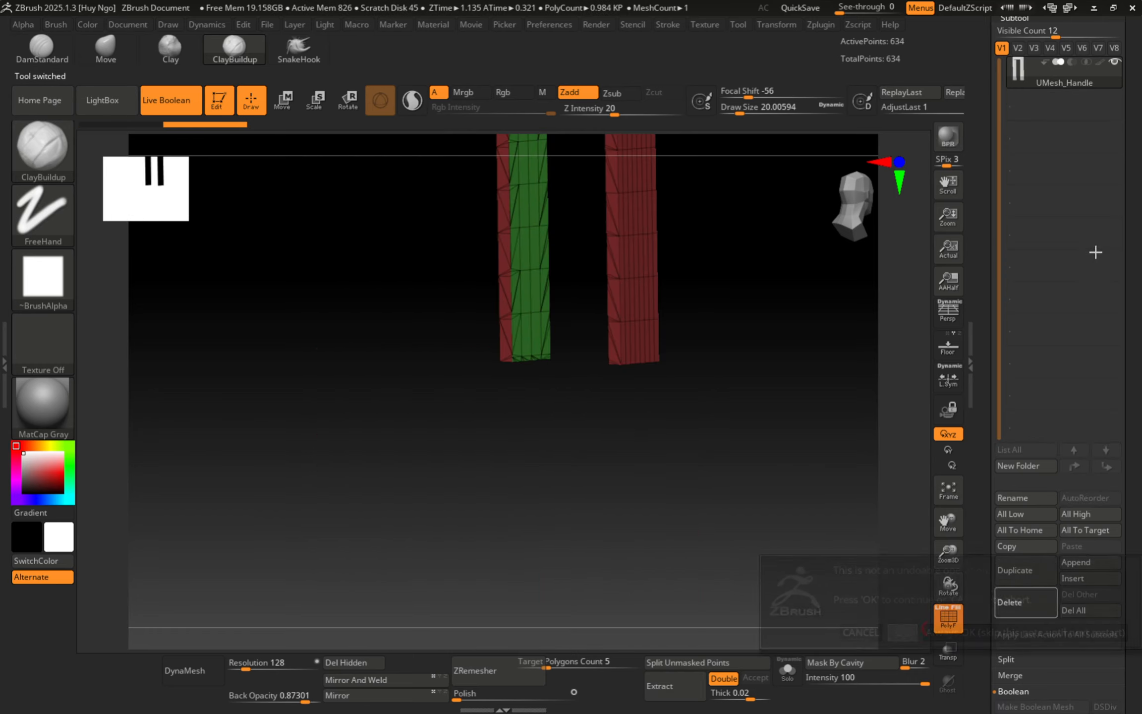
left_click(1026, 209)
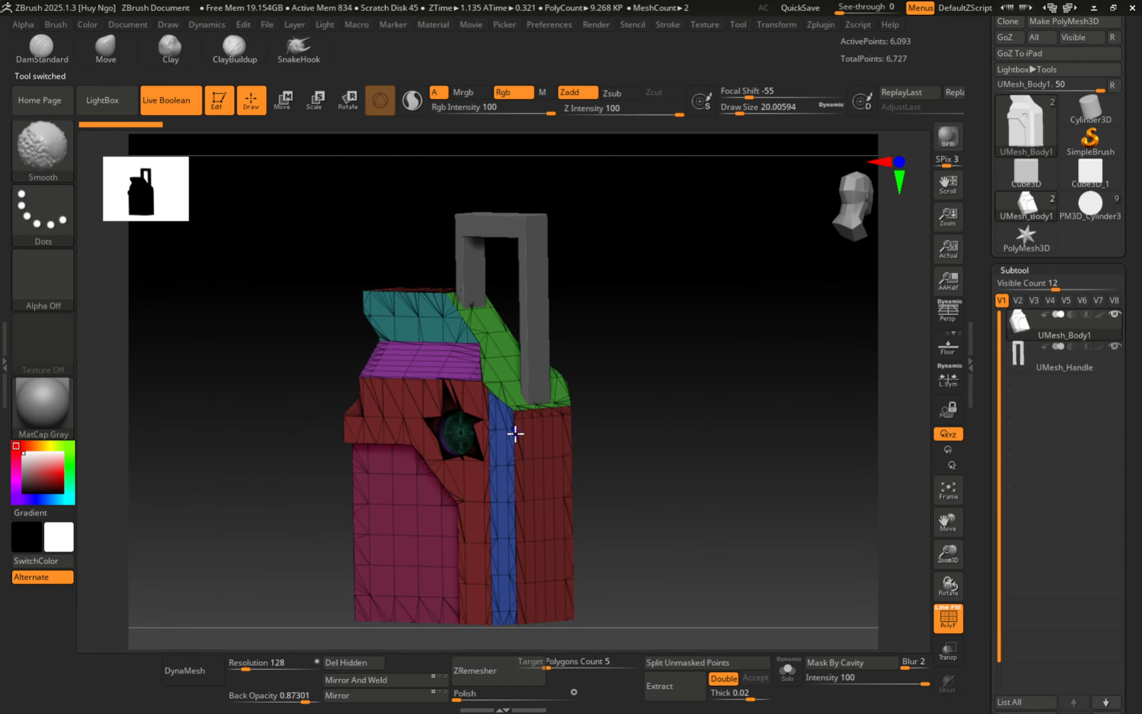
Inspect the body's surface around the round recess without the polyframe, and examine the handle's polyframe from the front.
key("shift+f")
right_click_drag(518, 439, 590, 584, "ctrl")
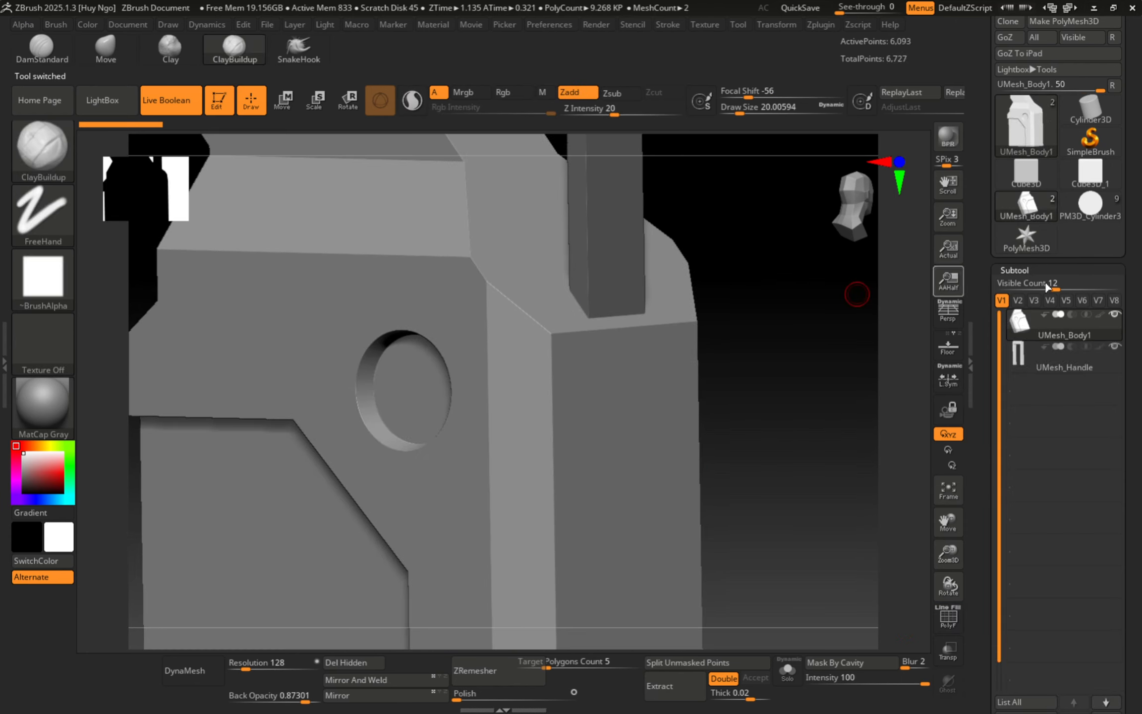
left_click(1019, 363)
key("shift+f")
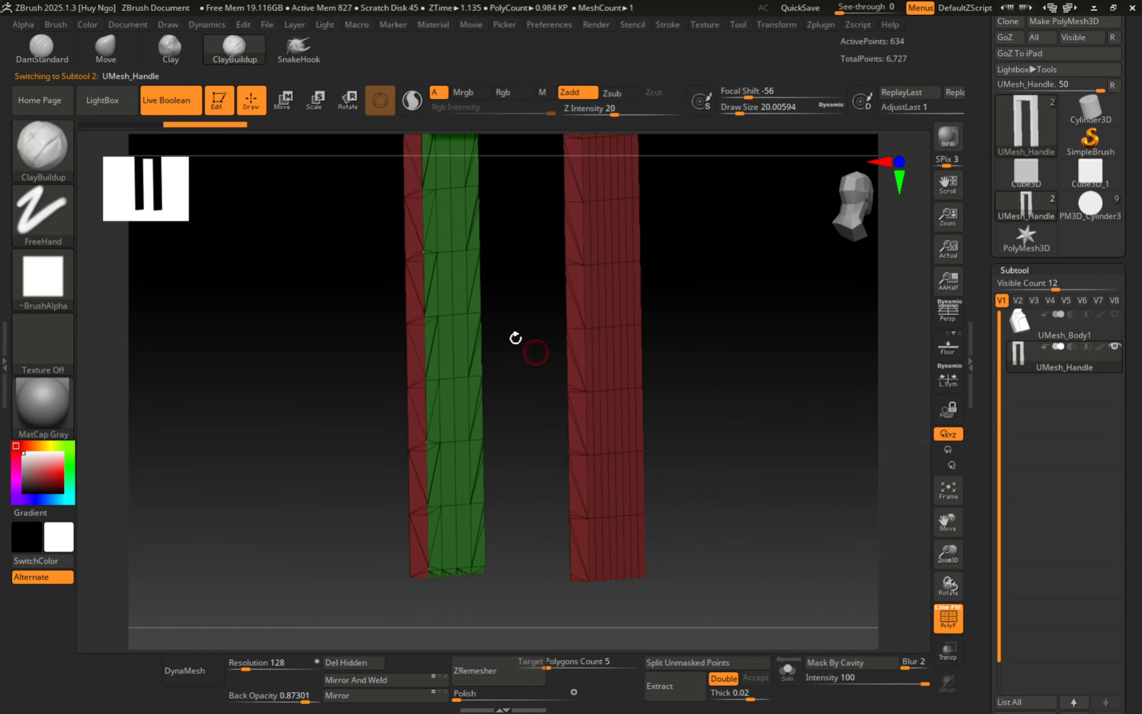
left_click_drag(511, 337, 529, 555, "alt")
left_click_drag(523, 399, 504, 359, "shift")
key("shift+f")
key("shift+f")
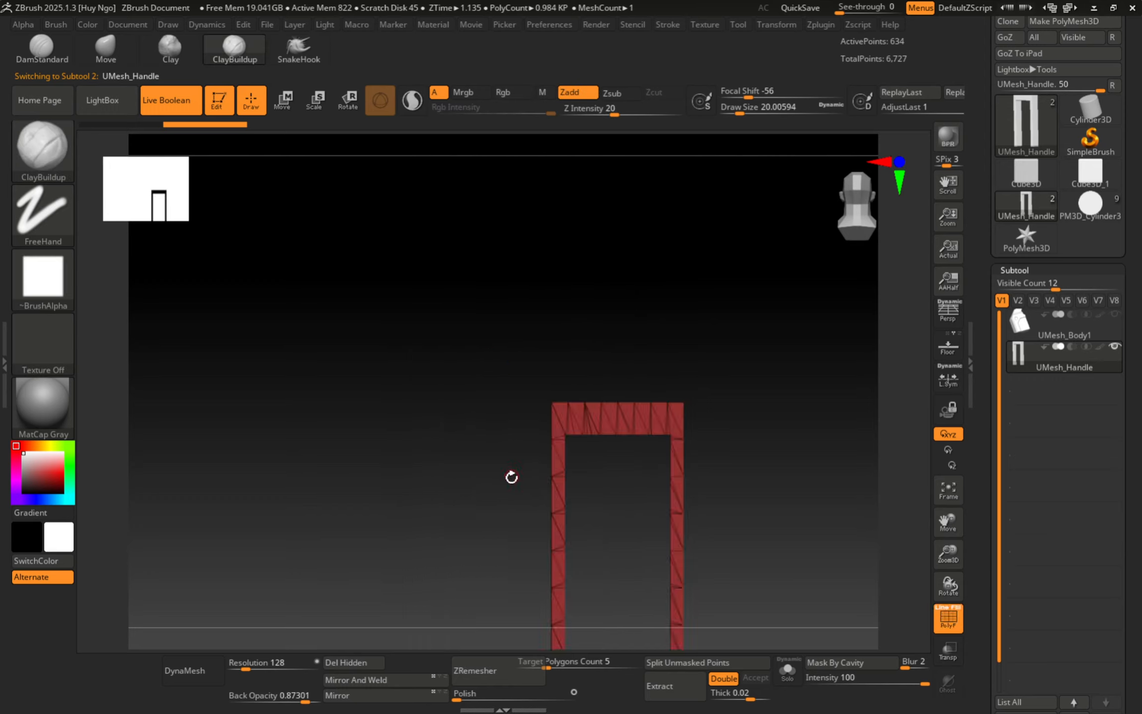
left_click_drag(496, 496, 400, 334, "alt")
key("shift+f")
Select the UMesh_Body1 subtool and examine its polyframe around the round recess and the recessed panel.
left_click(1022, 329)
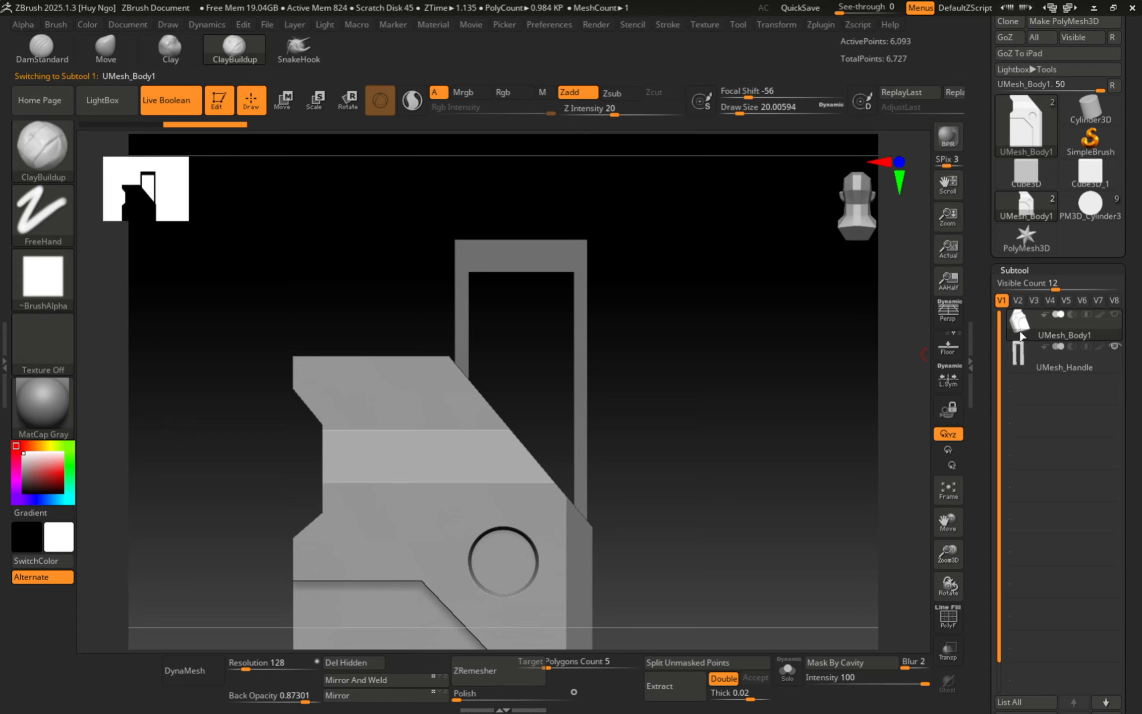
key("shift+f")
mouse_move(416, 474)
right_mouse_down()
mouse_move(375, 482)
mouse_move(403, 367)
mouse_move(528, 408)
mouse_move(683, 411)
right_mouse_up()
mouse_move(485, 300)
right_mouse_down("ctrl")
mouse_move(517, 344)
mouse_move(539, 303)
right_mouse_up("ctrl")
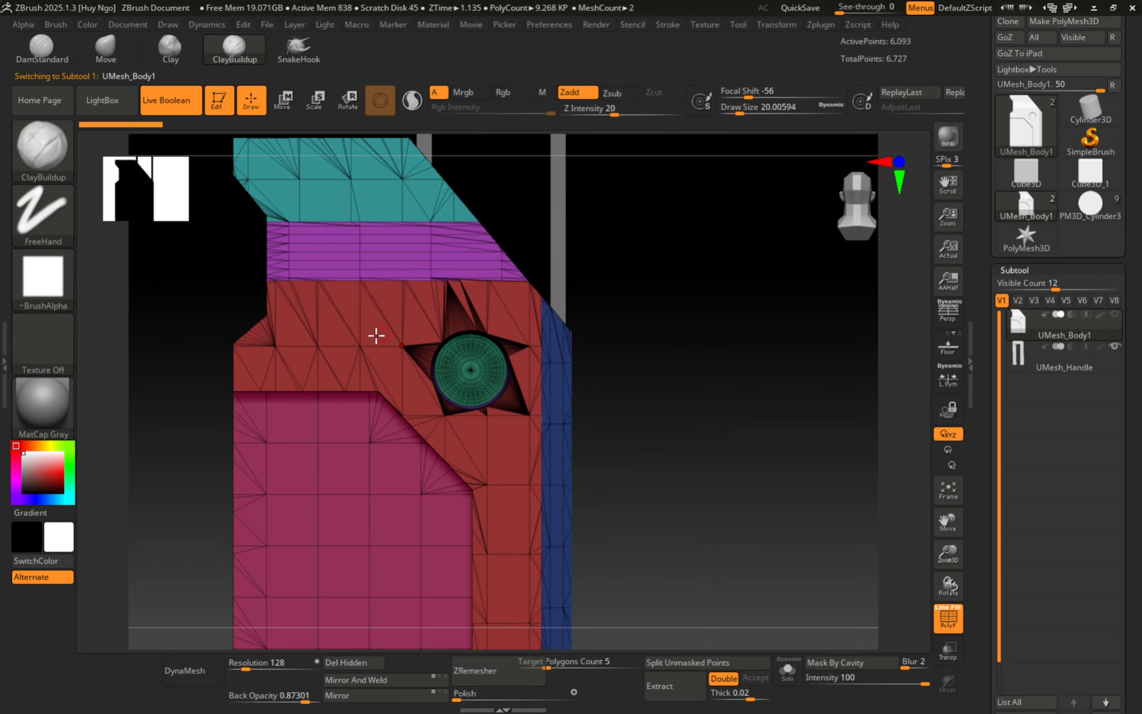
right_click_drag(343, 334, 347, 307)
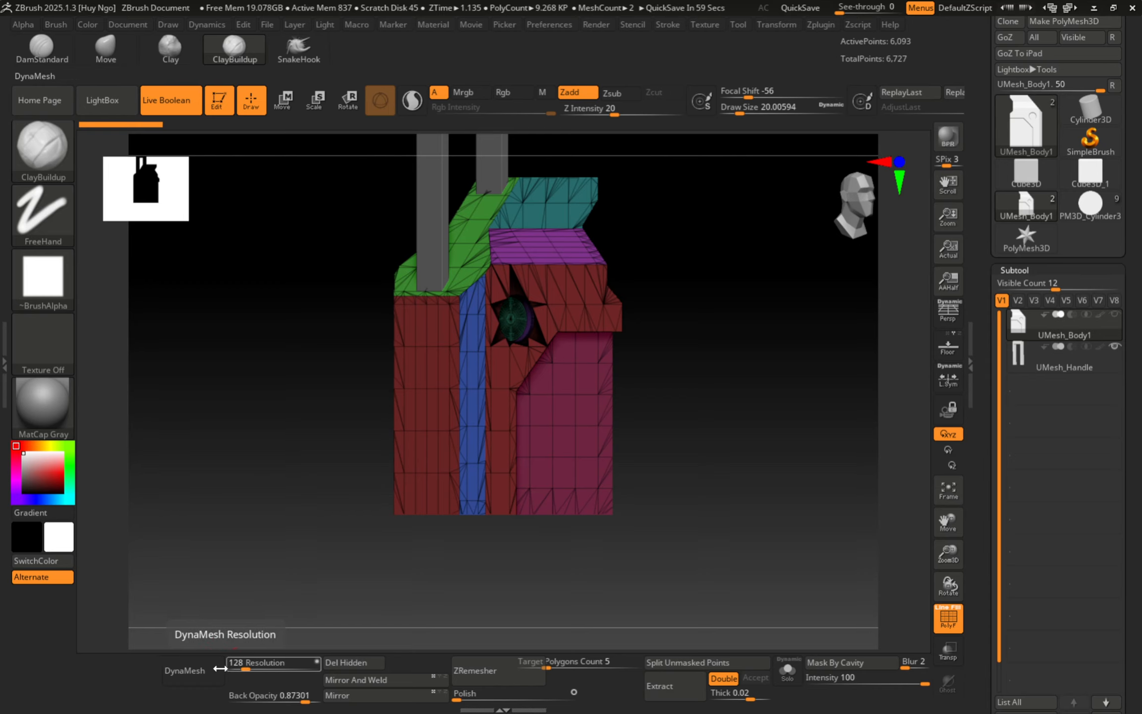
Try DynaMesh on the body at resolution 128, check the recess without the polyframe, and undo the remesh.
left_click(186, 670)
key("shift+f")
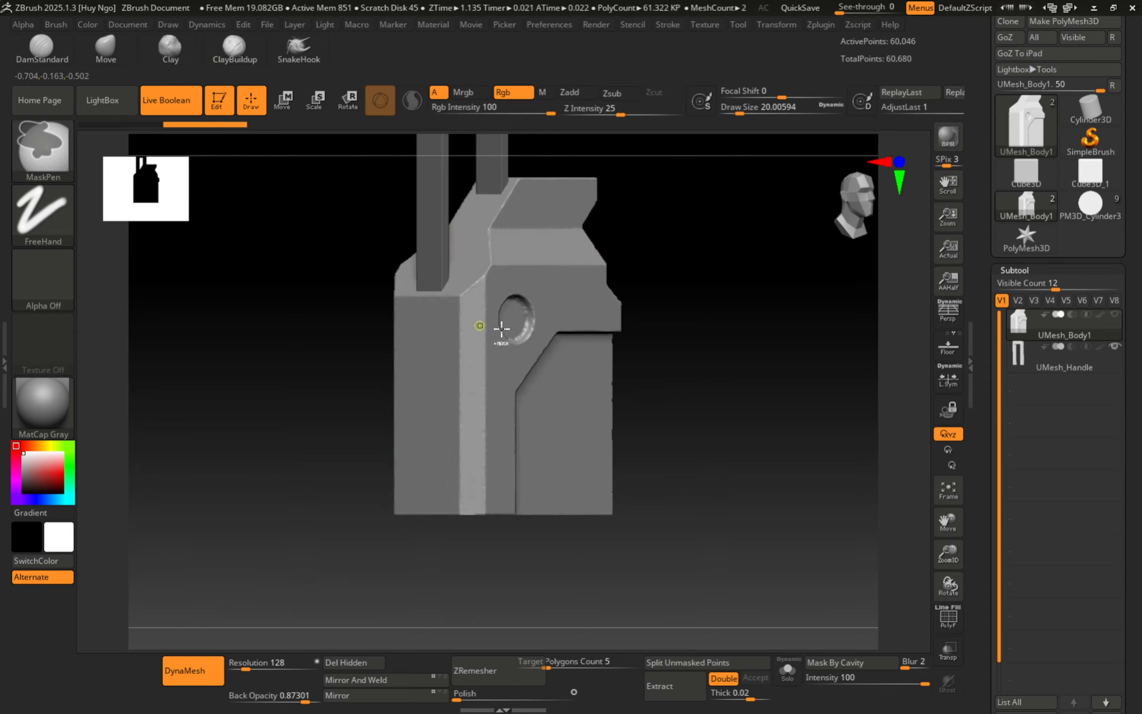
right_click_drag(500, 331, 681, 331, "ctrl")
key("ctrl+z")
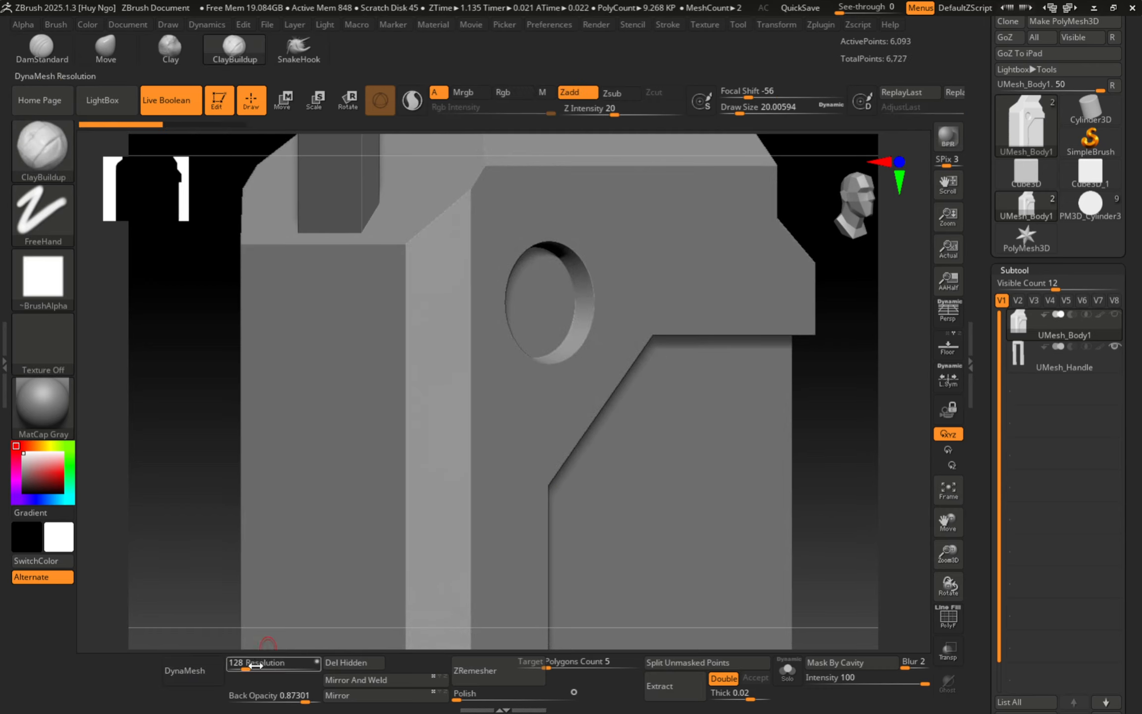
DynaMesh the body at resolution 648 and check the remeshed round recess with and without the polyframe.
left_click_drag(250, 663, 276, 663)
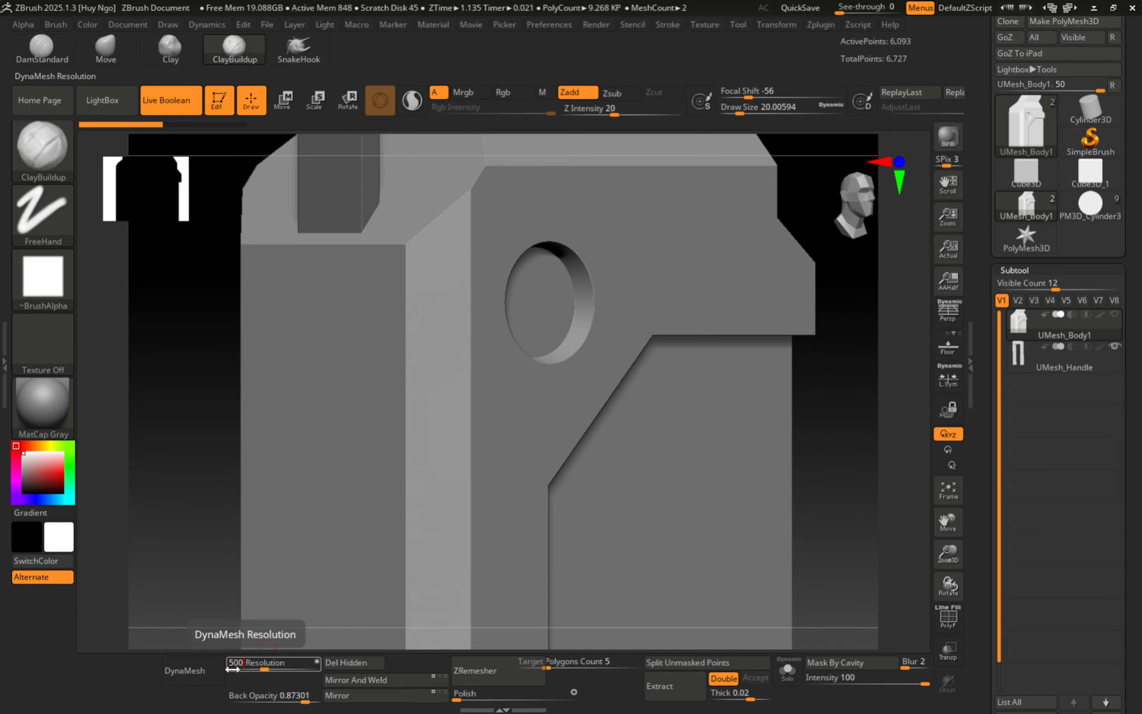
left_click(191, 671)
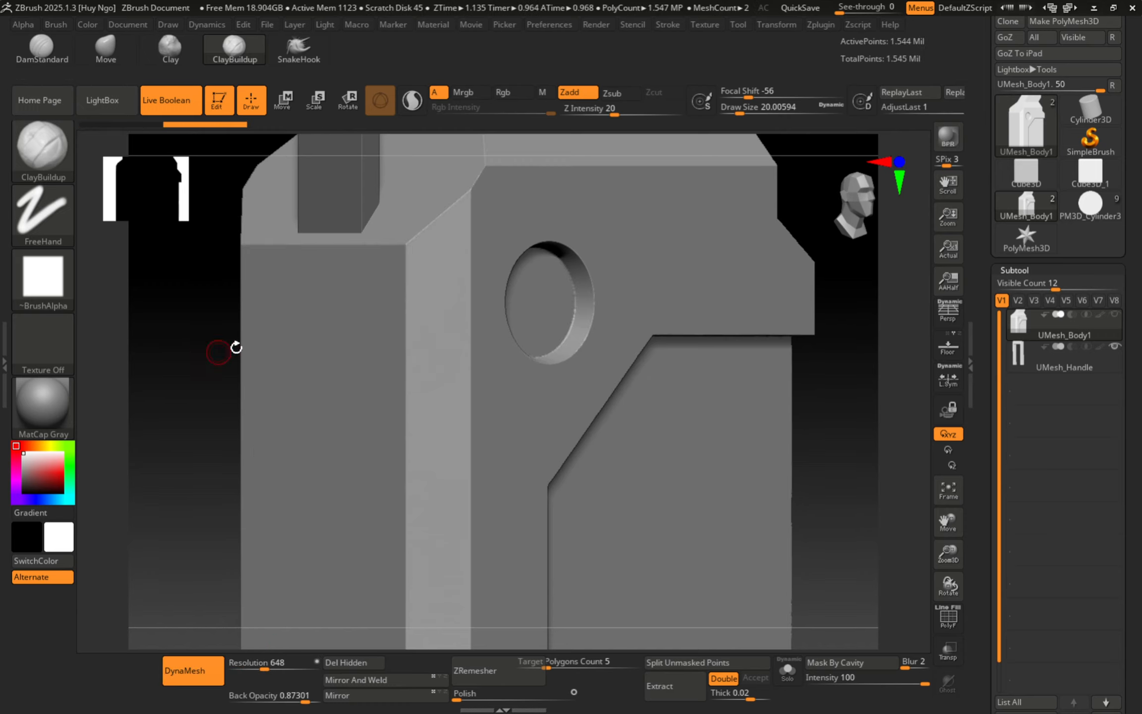
right_click_drag(488, 318, 498, 401, "alt")
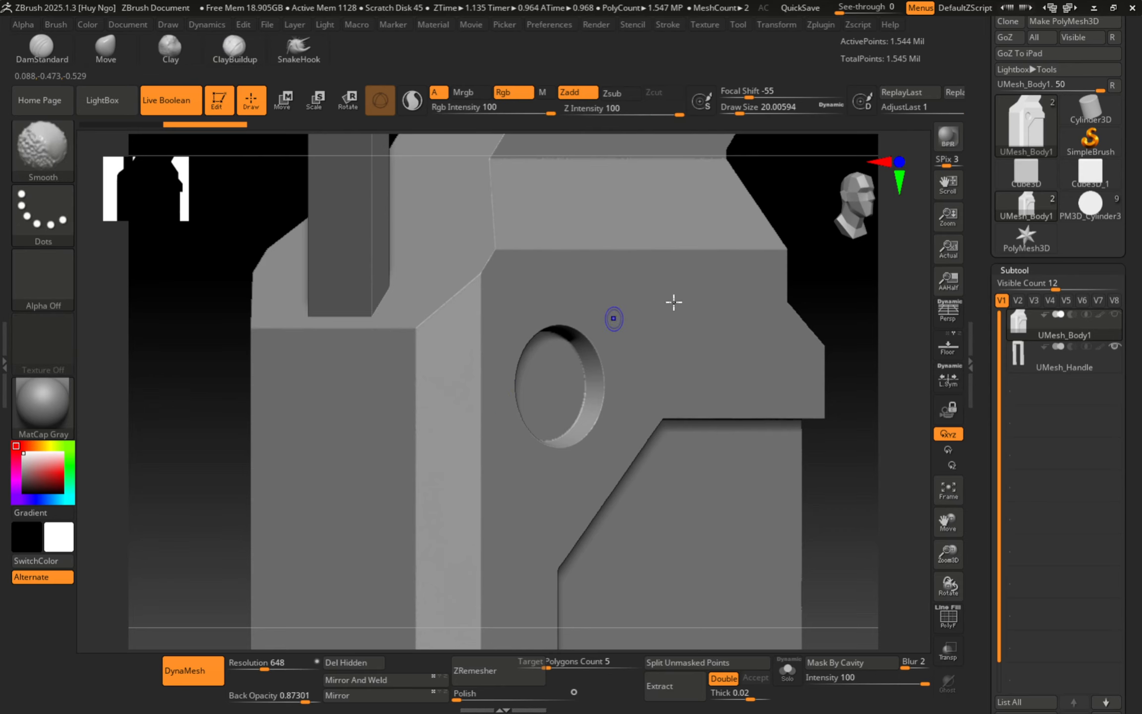
key("shift+f")
mouse_move(637, 378)
right_mouse_down("ctrl")
mouse_move(640, 413)
mouse_move(756, 441)
right_mouse_up("ctrl")
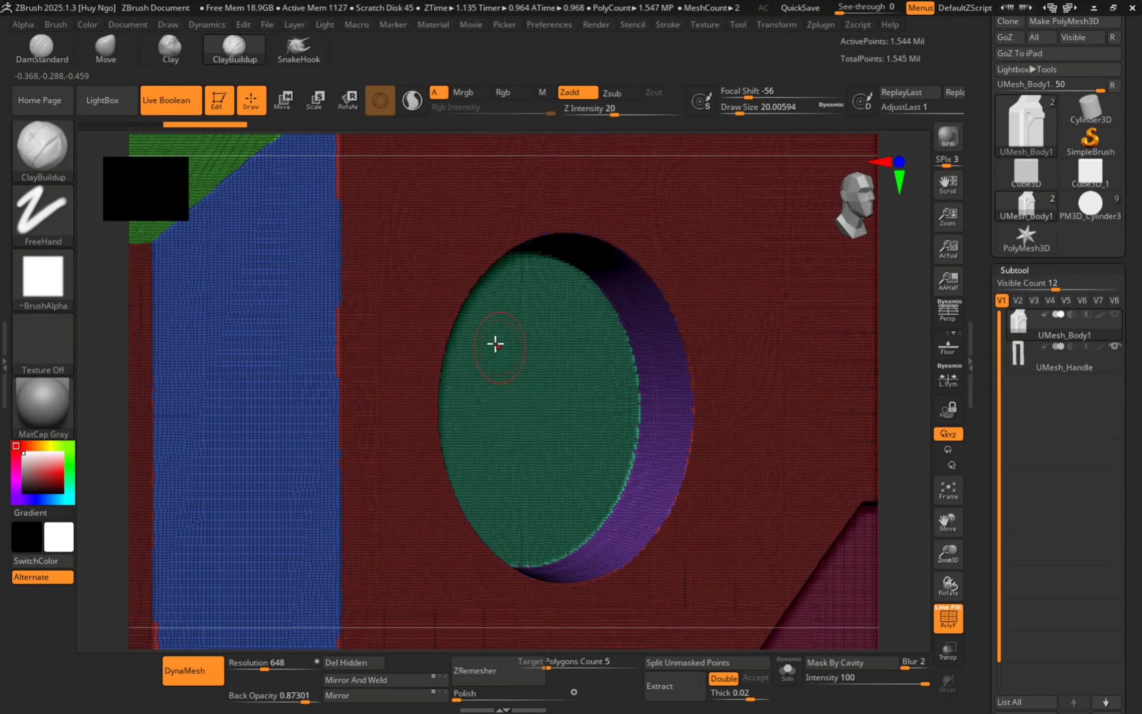
right_click_drag(637, 341, 368, 339, "ctrl")
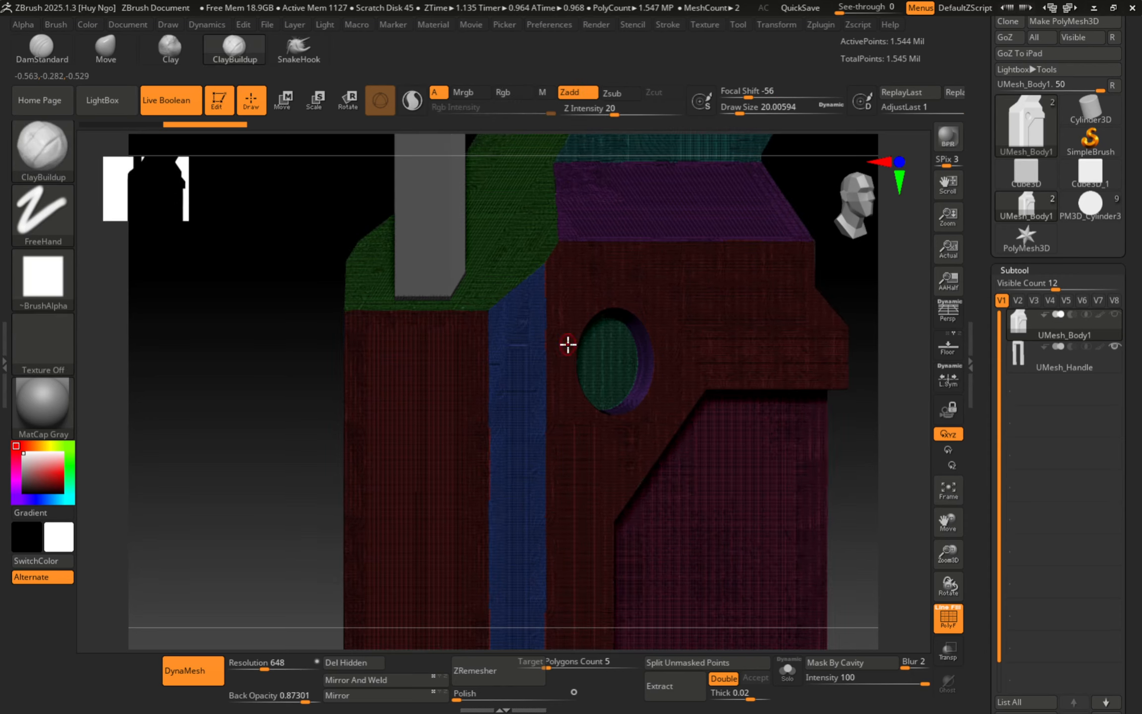
key("shift+f")
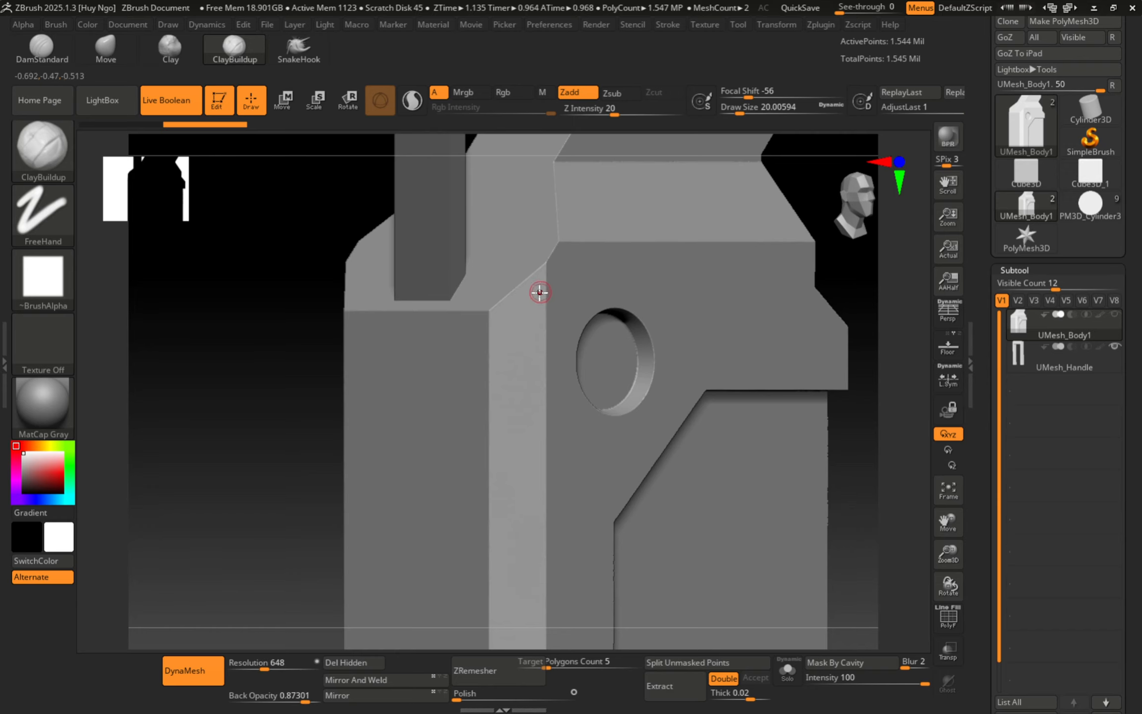
Trim the body's upper corner edges beside the handle with the TrimDynamic brush at a draw size of about 18.5.
mouse_move(538, 297)
right_mouse_down()
mouse_move(548, 310)
mouse_move(517, 342)
right_mouse_up()
key("b")
key("t")
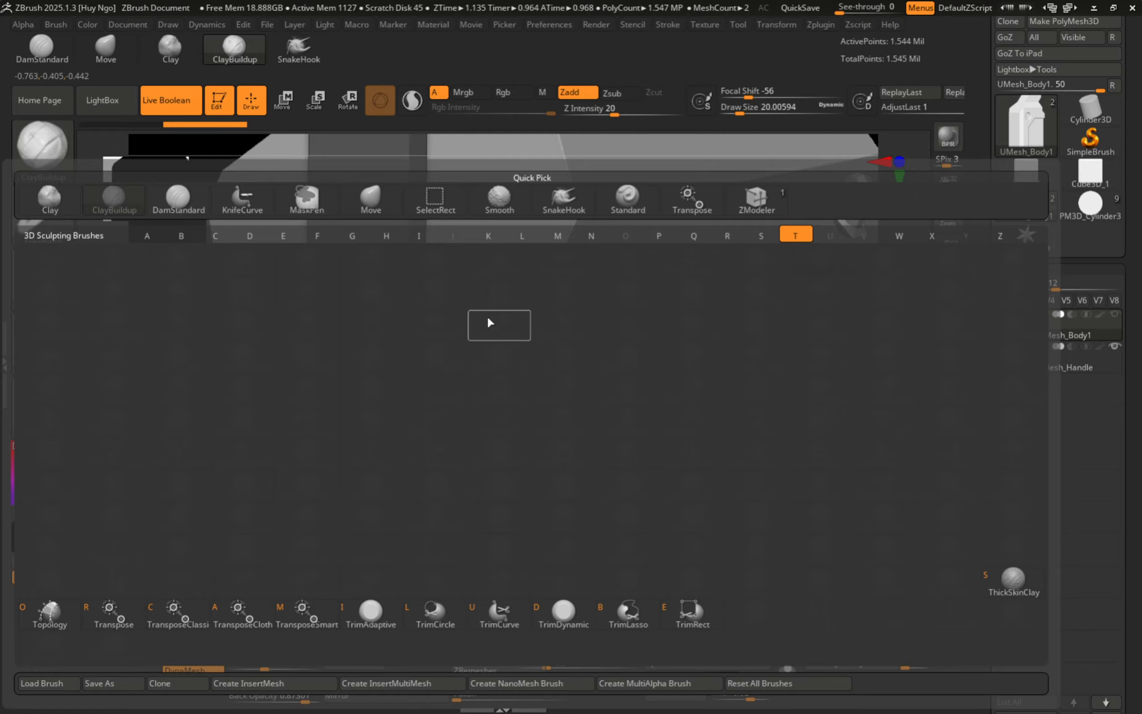
key("d")
key("s")
left_click_drag(485, 305, 482, 310)
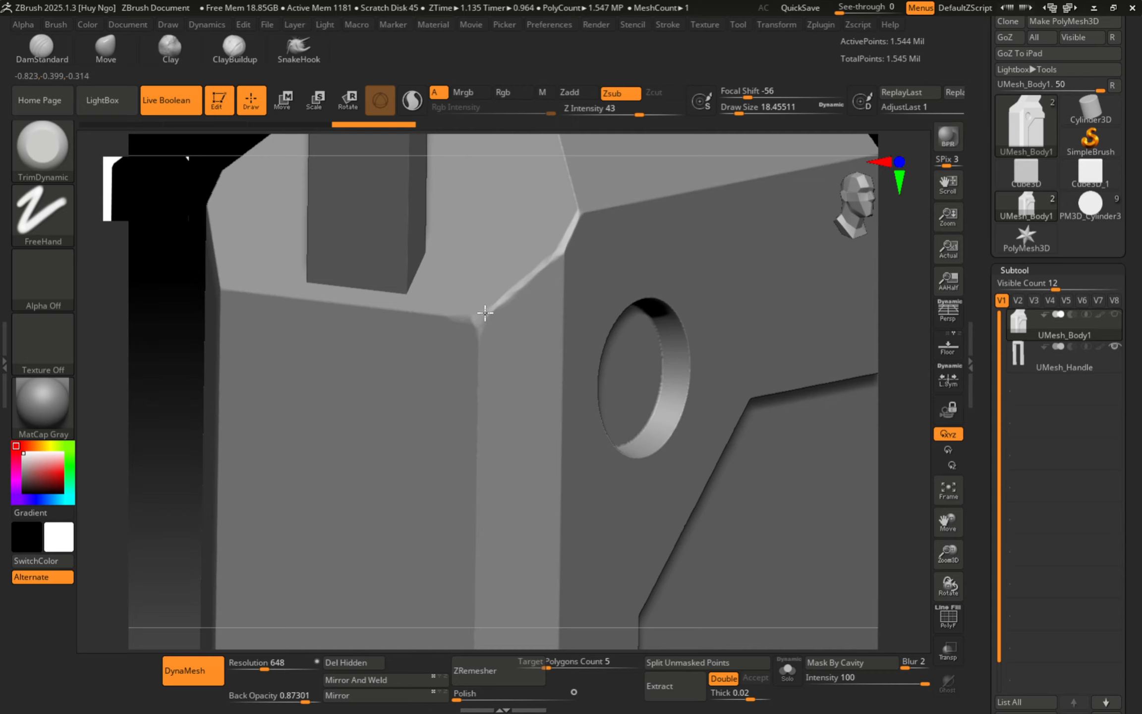
Carve a diagonal groove across the trimmed upper corner with the DamStandard brush at a draw size of about 11.7.
key("b")
key("d")
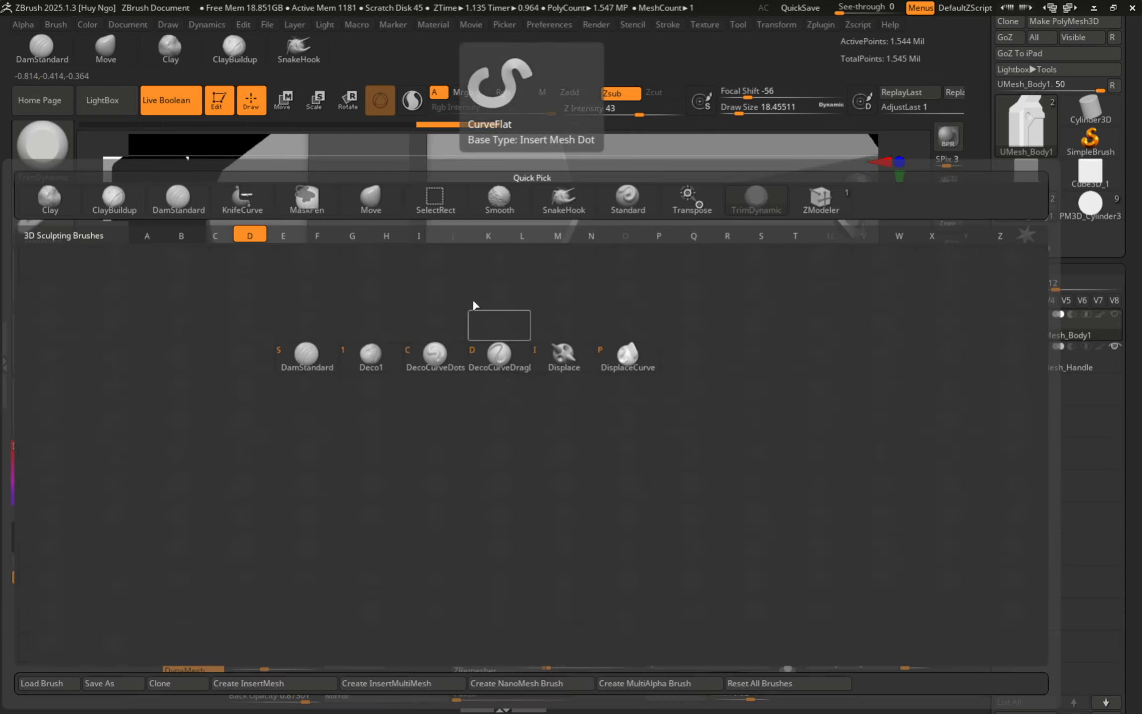
key("s")
key("s")
left_click_drag(473, 314, 496, 316)
right_click_drag(486, 318, 484, 295, "ctrl")
mouse_move(472, 275)
left_mouse_down()
mouse_move(526, 324)
mouse_move(530, 348)
left_mouse_up()
left_click_drag(471, 275, 535, 352)
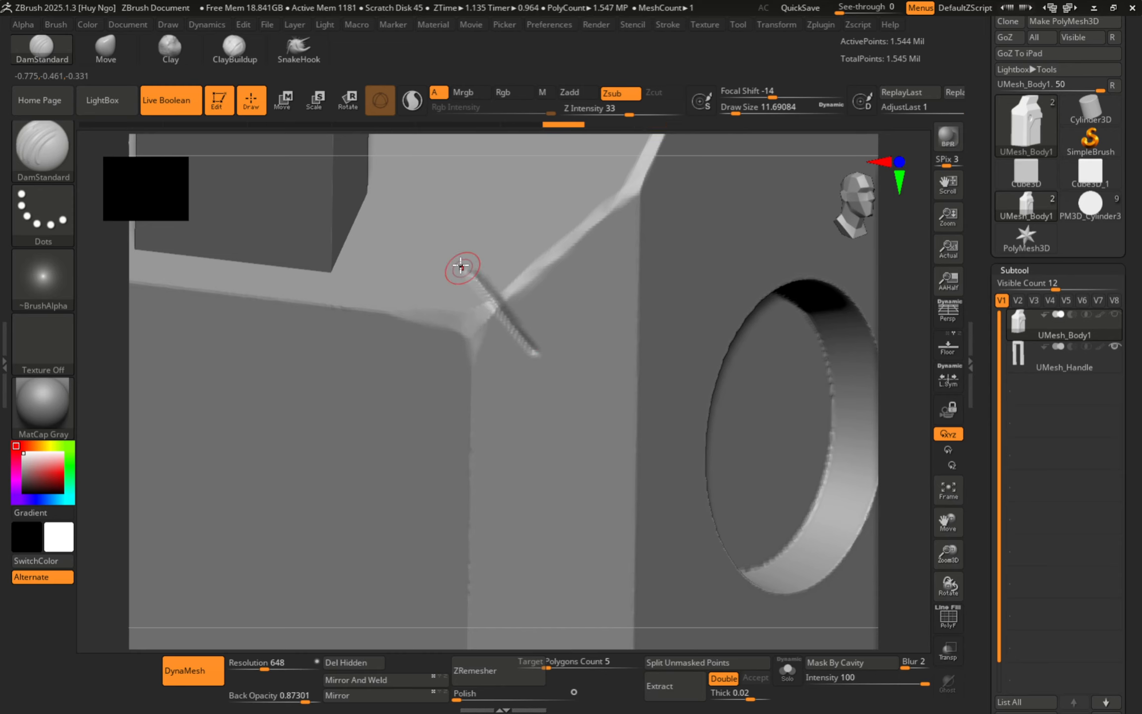
left_click_drag(462, 262, 533, 349)
Soften the sides of the diagonal groove with the TrimDynamic brush, enlarging the draw size to about 8.4.
key("b")
key("t")
key("d")
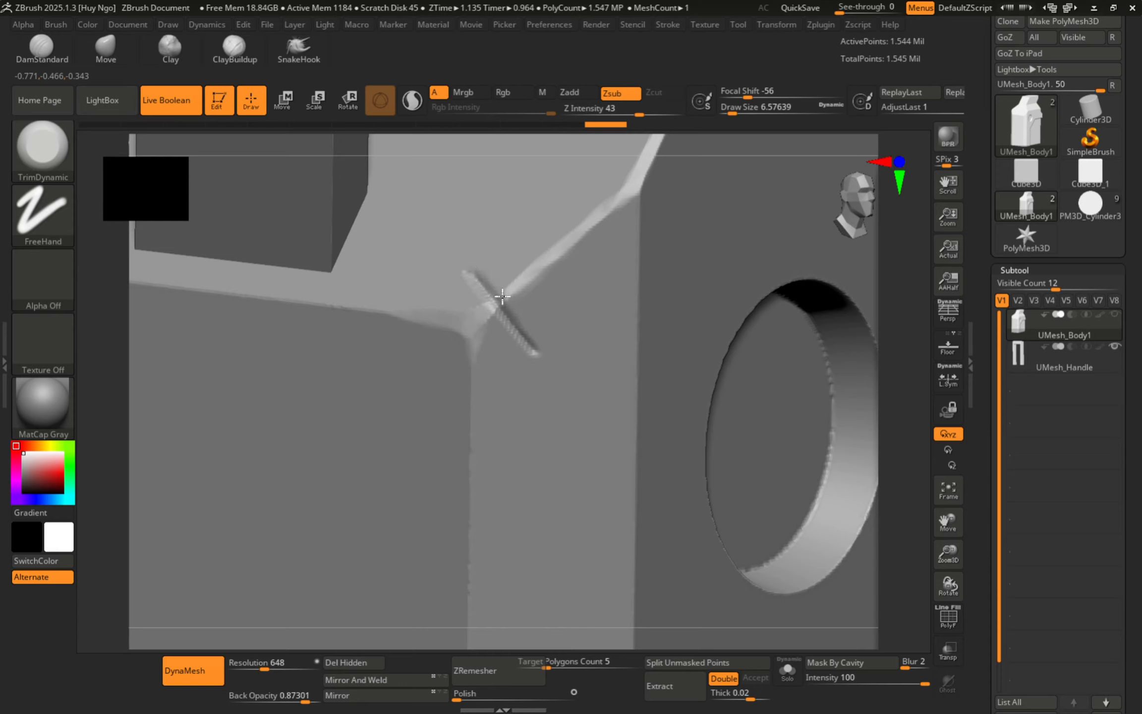
mouse_move(504, 298)
left_mouse_down()
mouse_move(518, 326)
mouse_move(464, 292)
mouse_move(467, 268)
left_mouse_up()
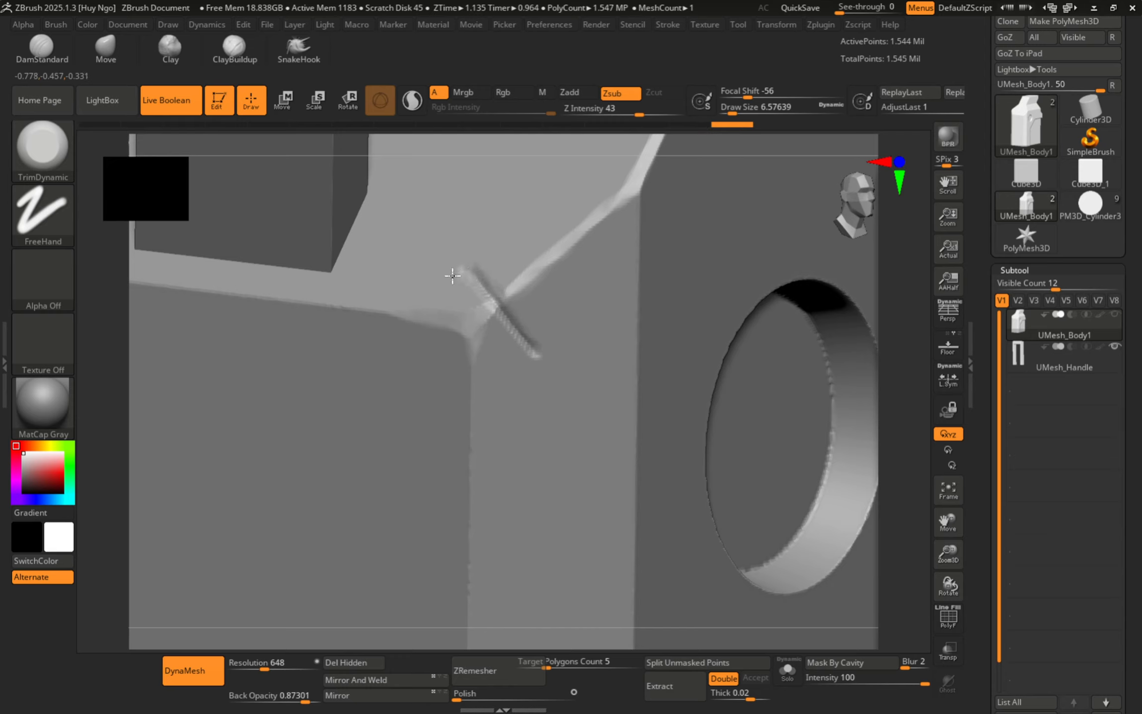
key("s")
left_click_drag(459, 275, 490, 311)
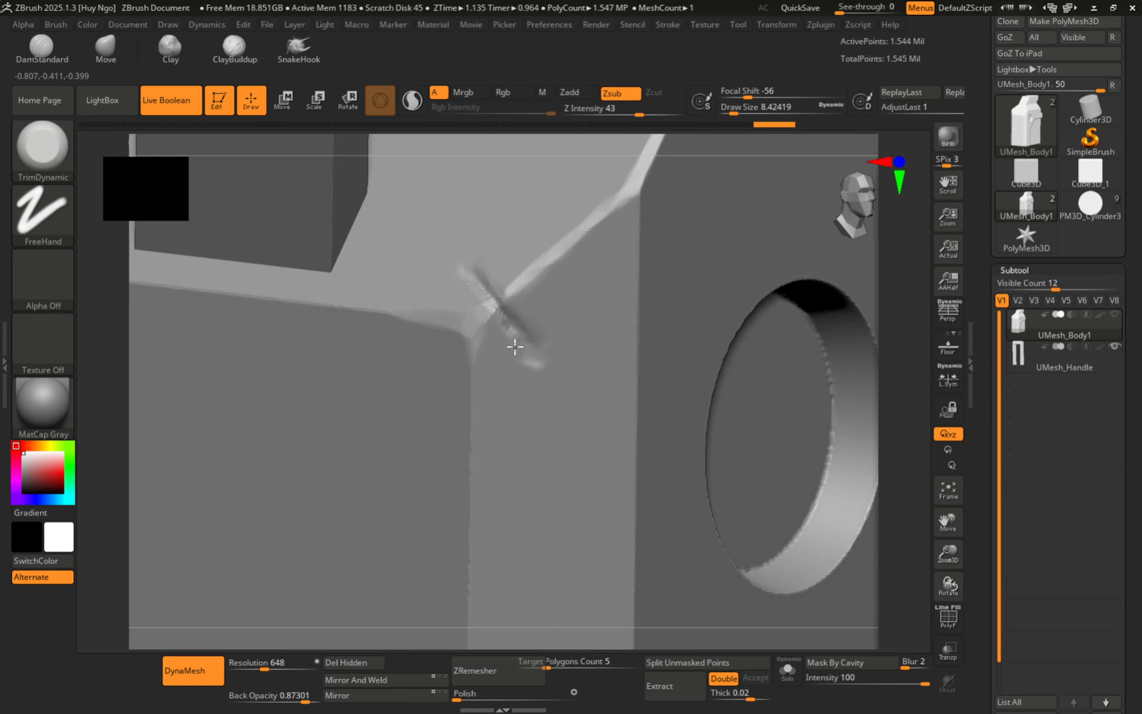
Build up clay beside the groove's upper end with ClayBuildup, and raise the draw size to about 12.9.
key("b")
key("c")
key("b")
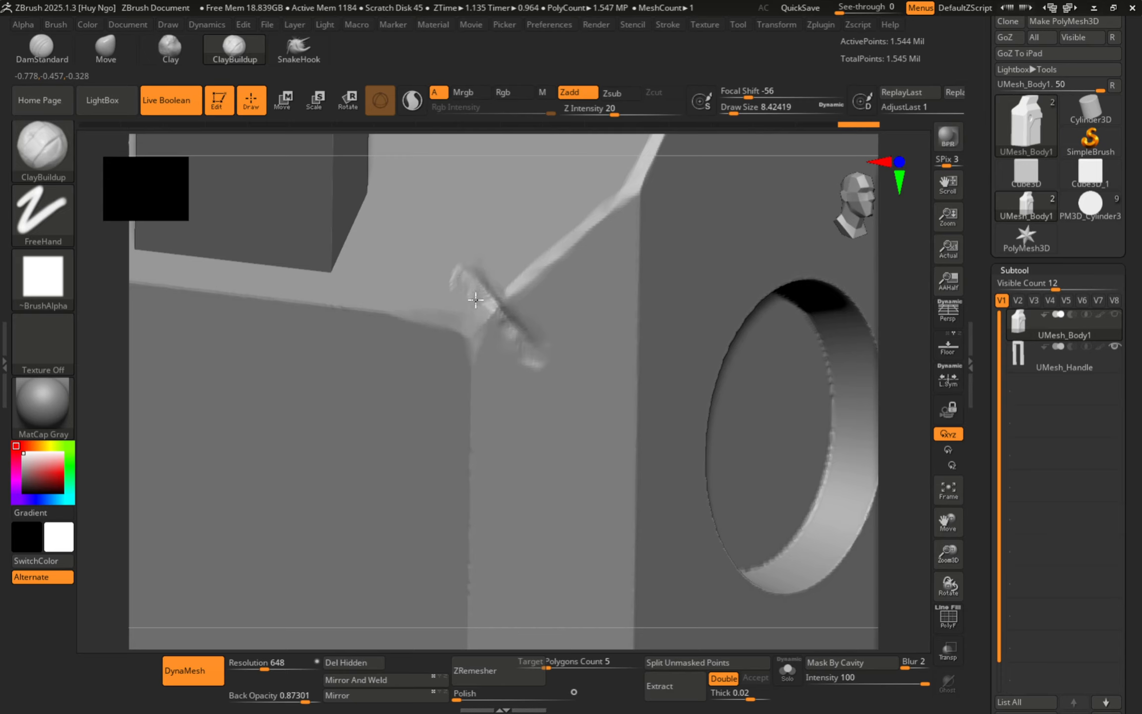
left_click_drag(468, 294, 470, 265)
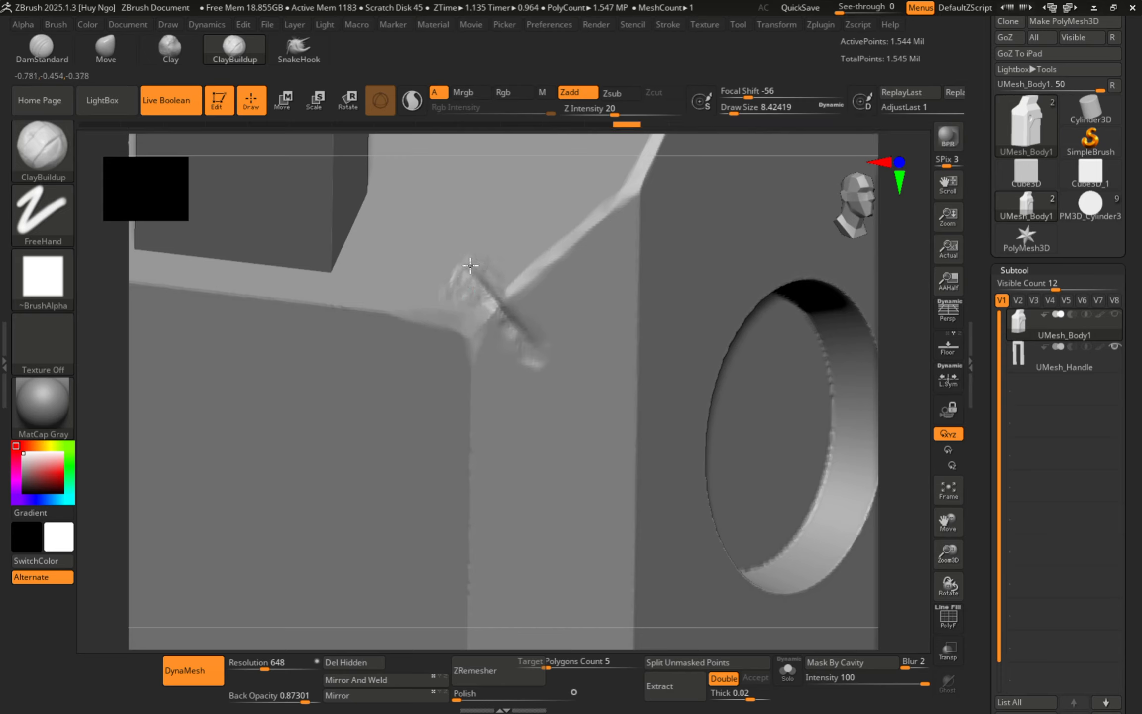
left_click_drag(481, 256, 496, 274)
key("s")
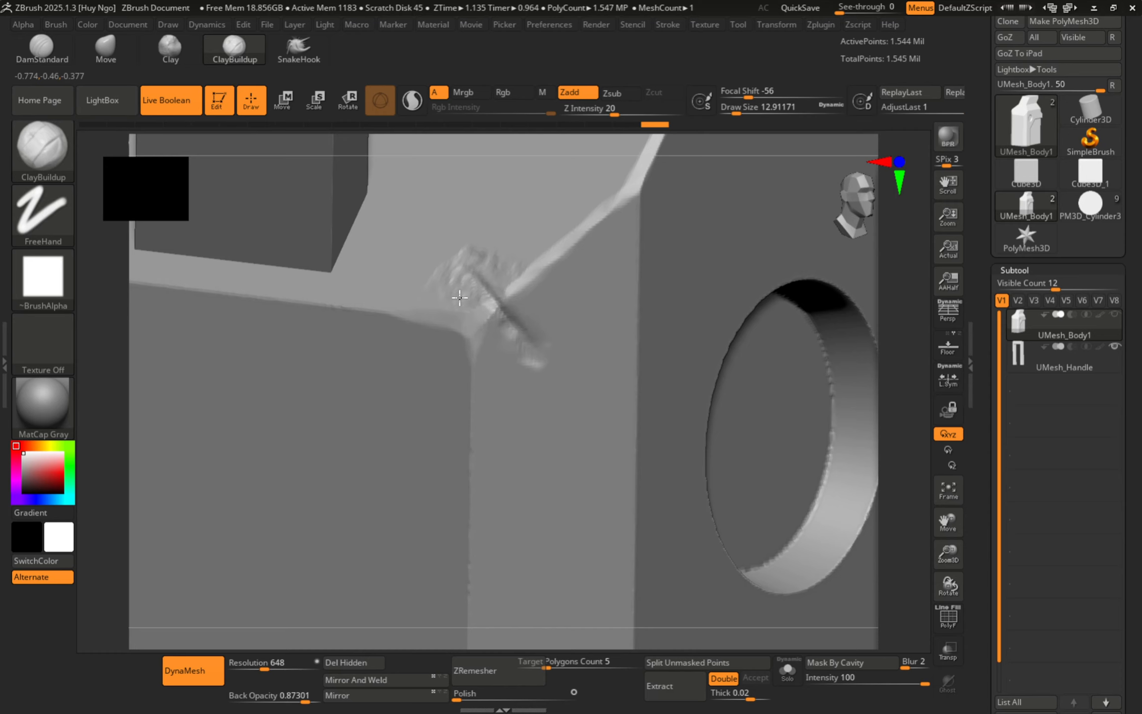
Flatten the built-up clay around the groove with the TrimDynamic brush.
key("b")
key("t")
key("d")
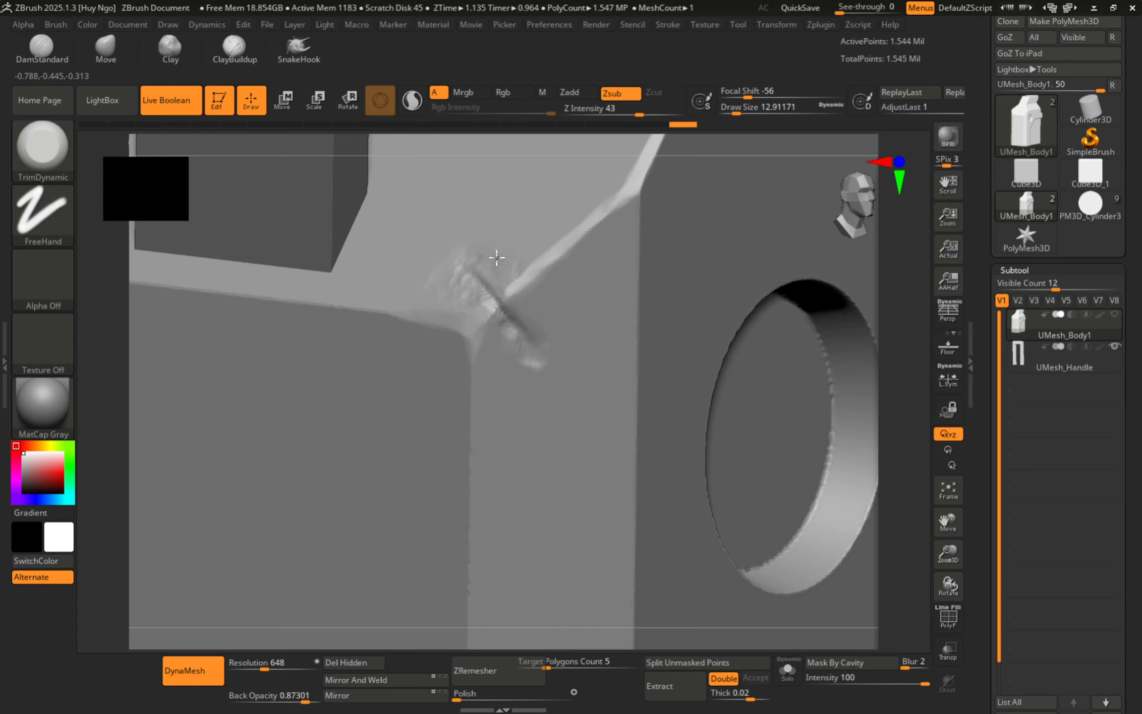
mouse_move(486, 264)
left_mouse_down()
mouse_move(464, 270)
mouse_move(472, 251)
mouse_move(441, 254)
left_mouse_up()
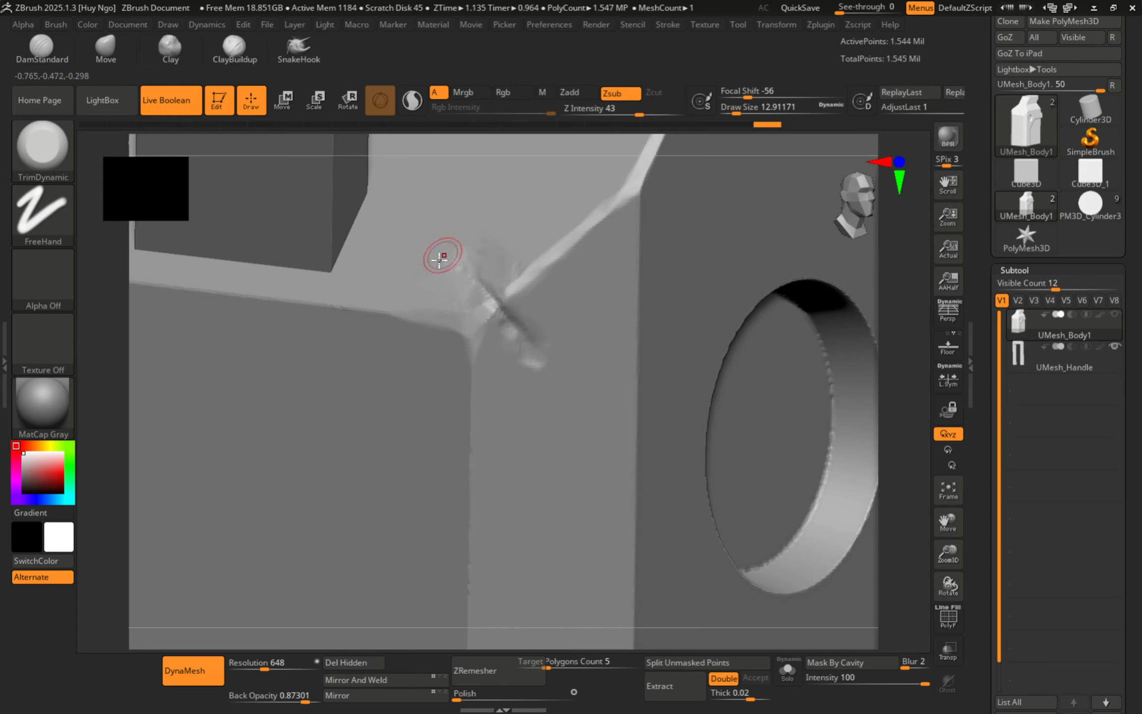
left_click_drag(526, 247, 519, 259)
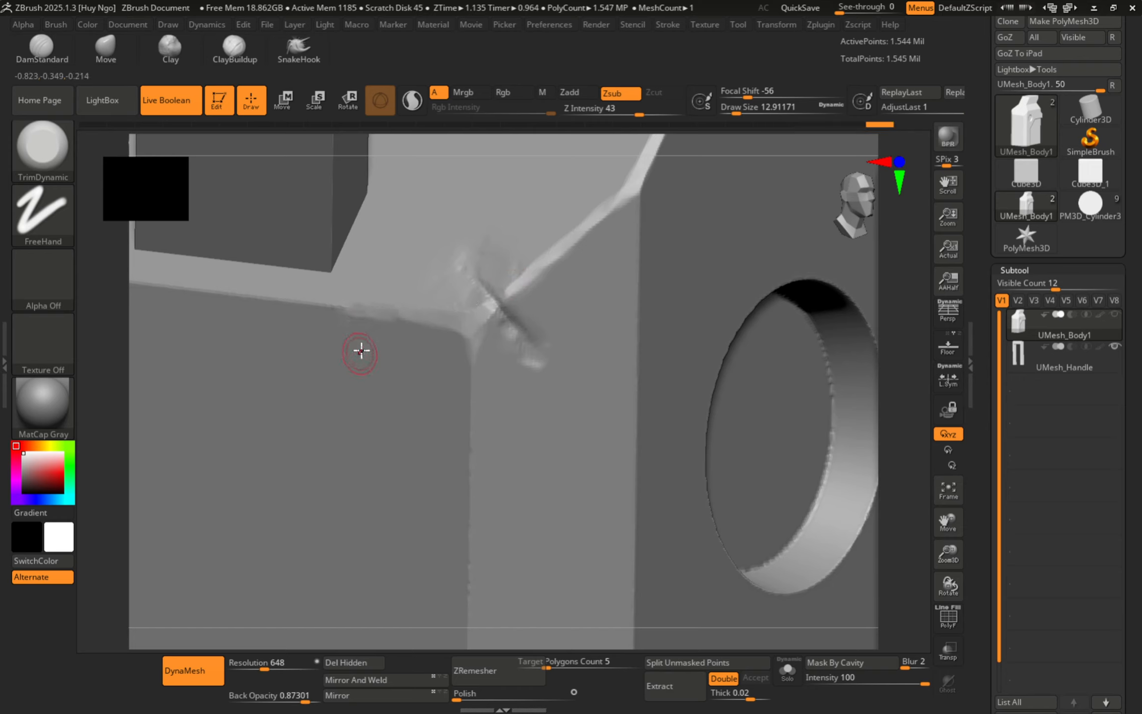
Carve a notch into the body's upper edge at the base of the handle with the DamStandard brush.
key("b")
key("d")
key("s")
key("s")
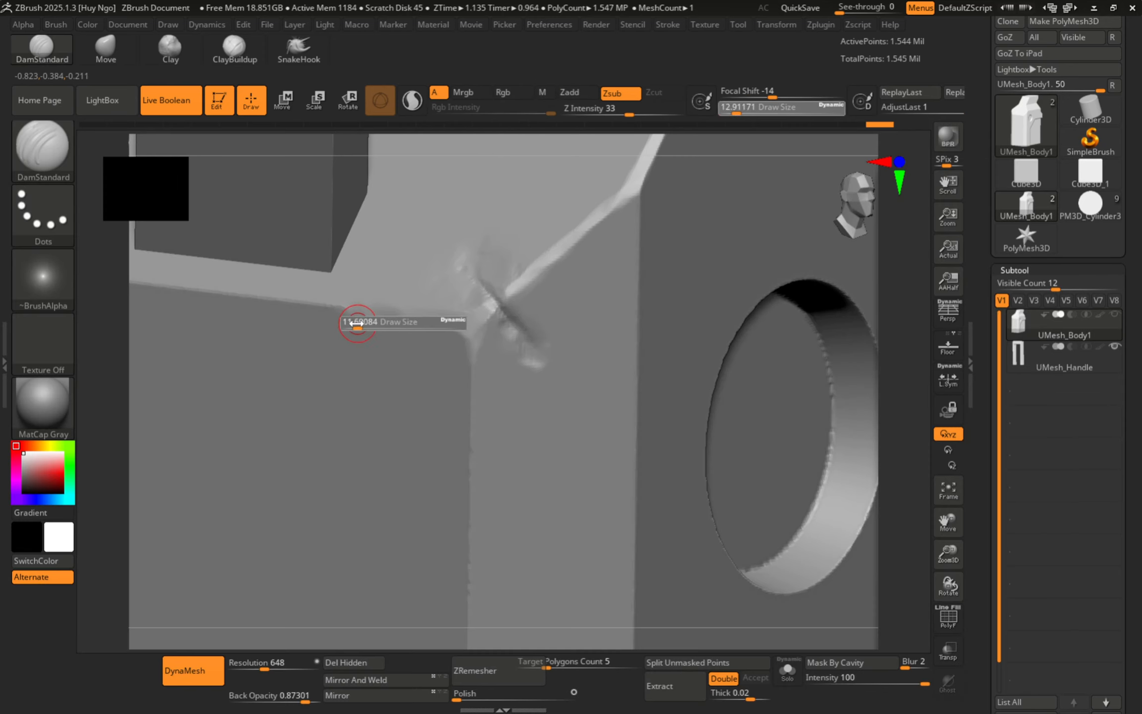
left_click_drag(359, 323, 357, 322)
right_click_drag(358, 322, 405, 355, "alt")
left_click_drag(366, 327, 382, 372)
left_click_drag(371, 324, 367, 334)
left_click_drag(379, 307, 367, 333)
mouse_move(380, 307)
left_mouse_down()
mouse_move(365, 342)
mouse_move(373, 313)
left_mouse_up()
Switch to the TrimDynamic brush and review the carved edge damage on the whole body.
key("b")
key("t")
key("d")
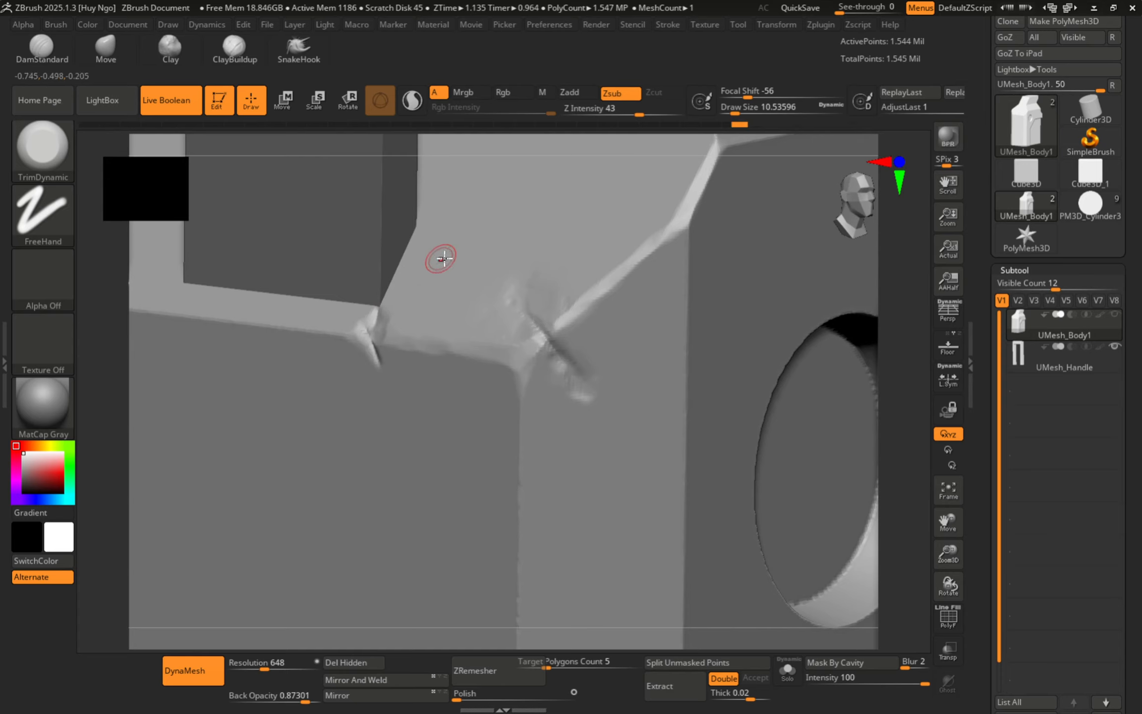
right_click_drag(386, 327, 321, 343, "ctrl")
right_click_drag(381, 366, 330, 361, "ctrl")
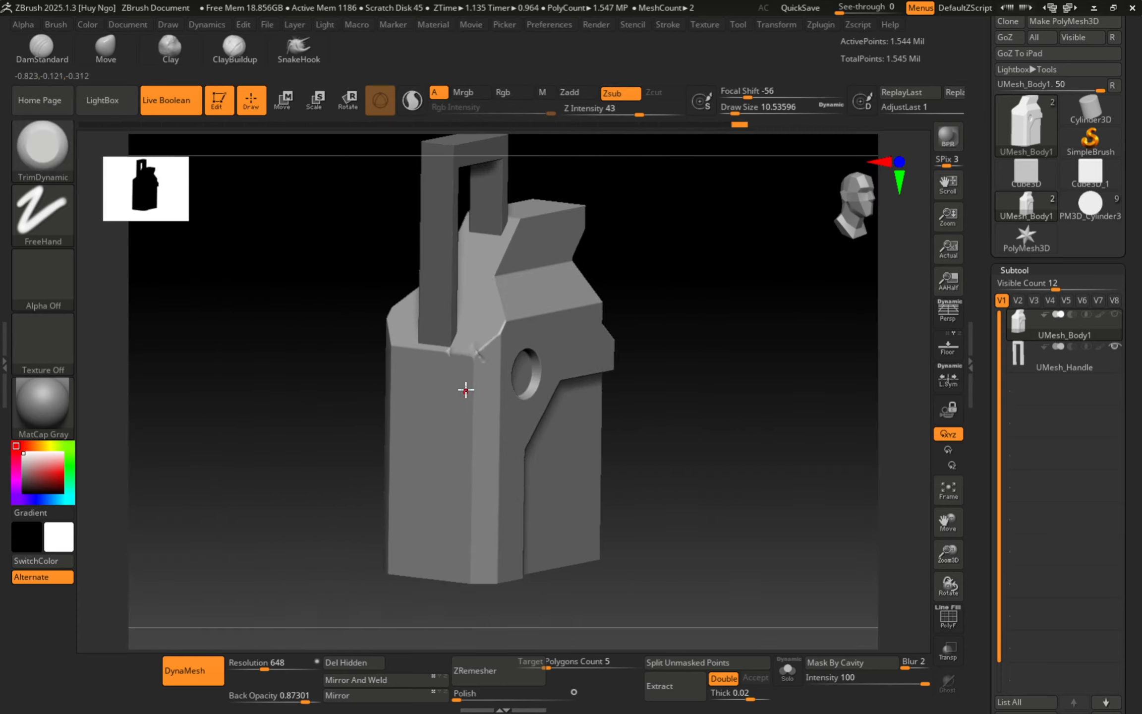
mouse_move(465, 390)
right_mouse_down()
mouse_move(451, 398)
mouse_move(498, 384)
mouse_move(477, 352)
mouse_move(513, 347)
mouse_move(461, 316)
right_mouse_up()
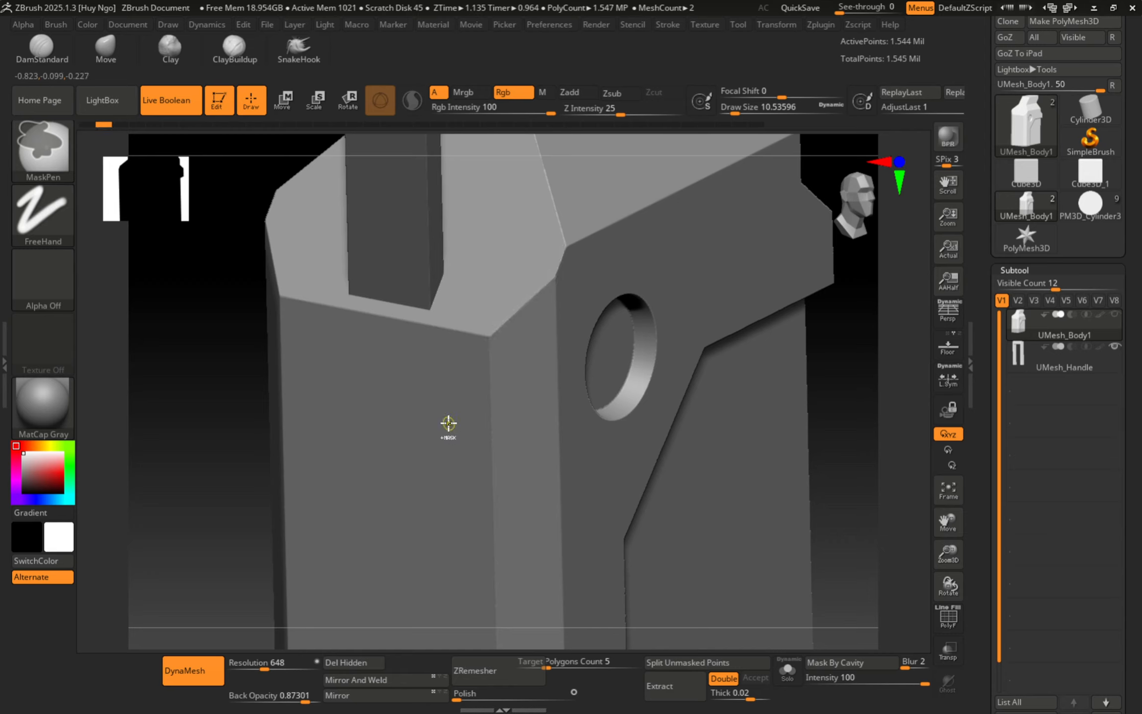
Undo the DynaMesh and the sculpted edge wear on the body, and show its polyframe.
key("ctrl+z")
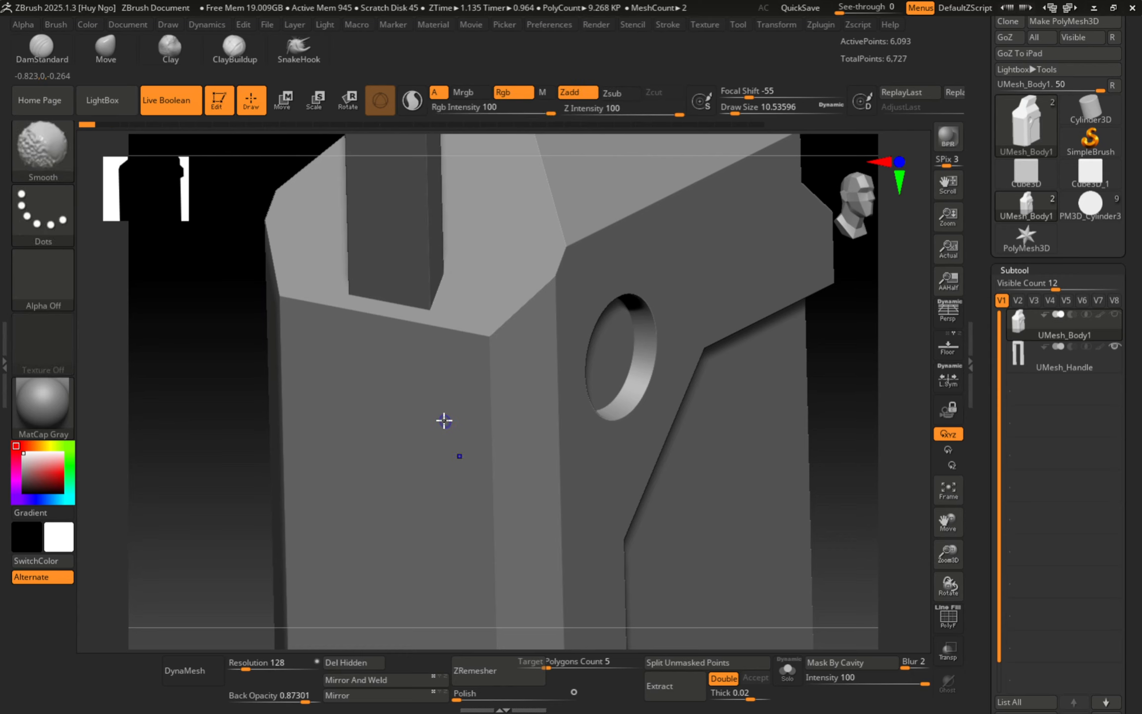
key("shift+f")
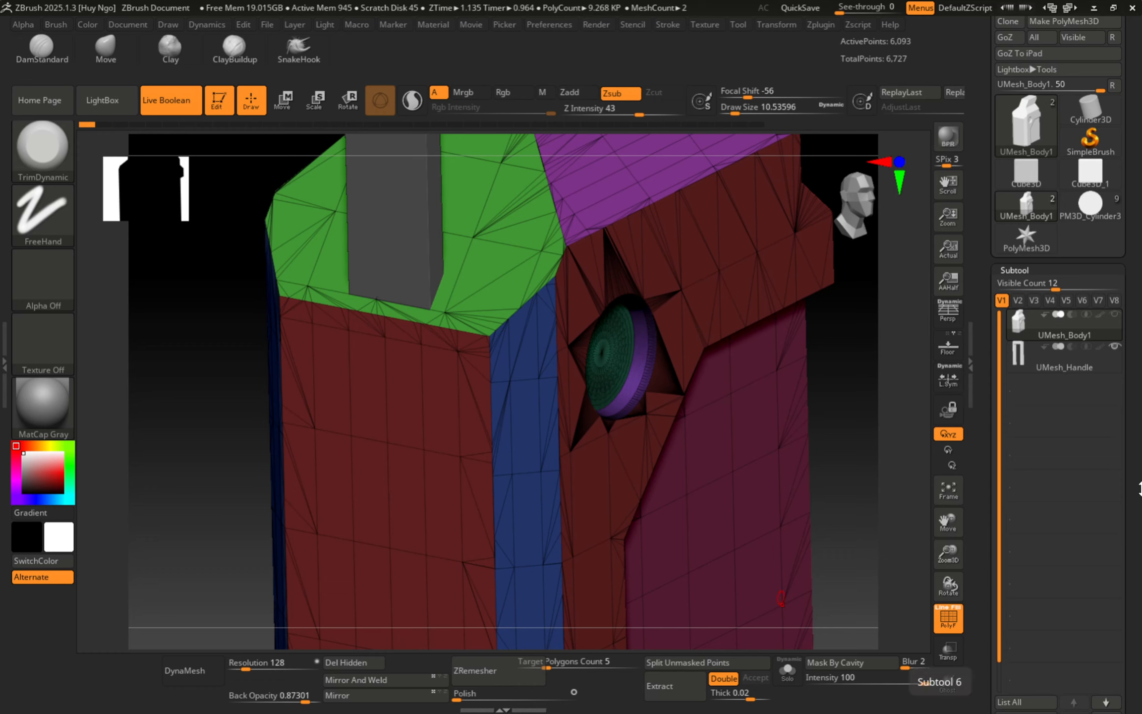
Turn on DetectEdges in the ZRemesher settings for the body.
left_click(1011, 270)
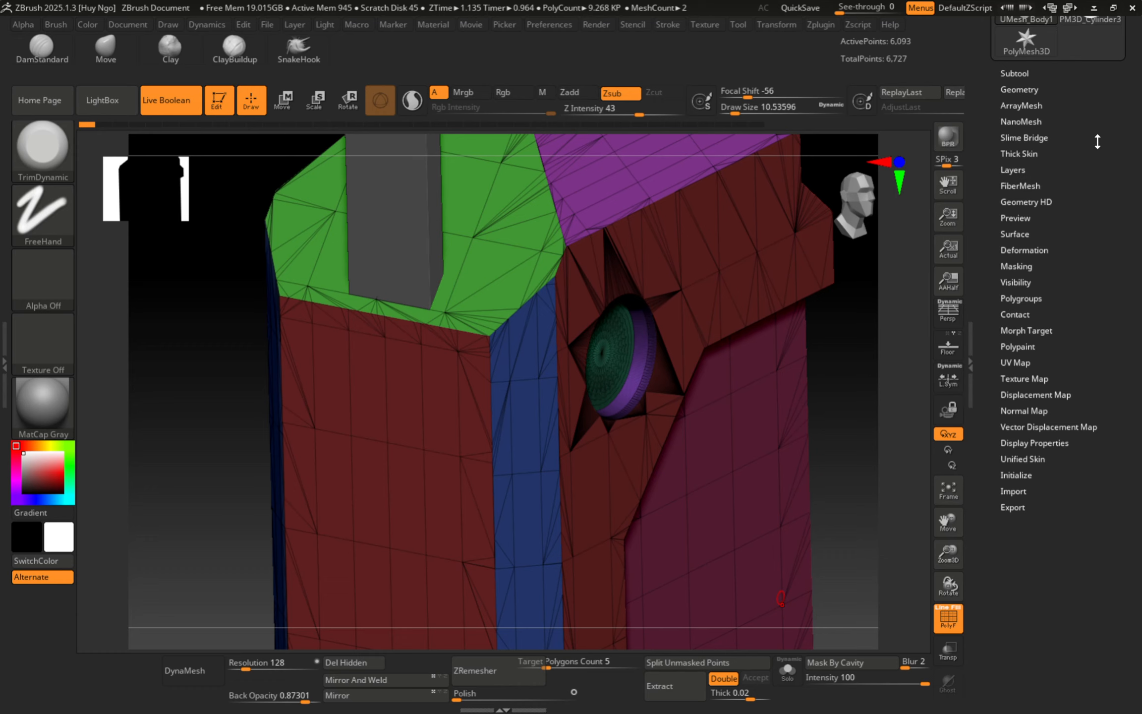
left_click_drag(1085, 190, 1099, 238)
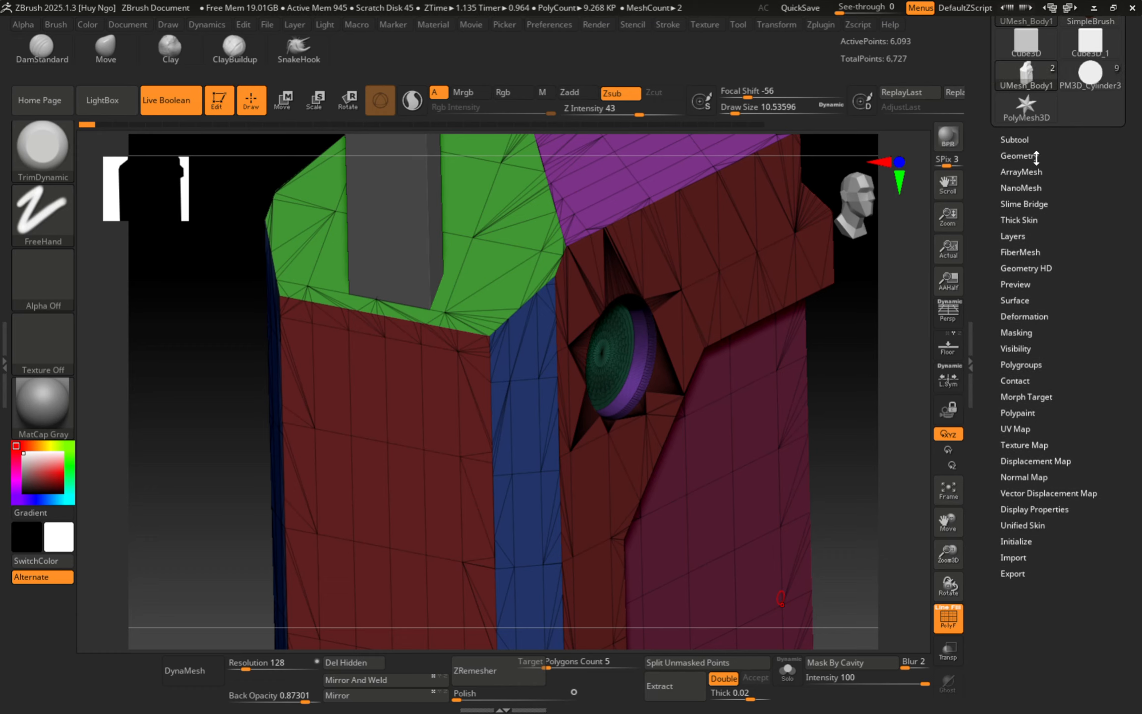
left_click(1019, 155)
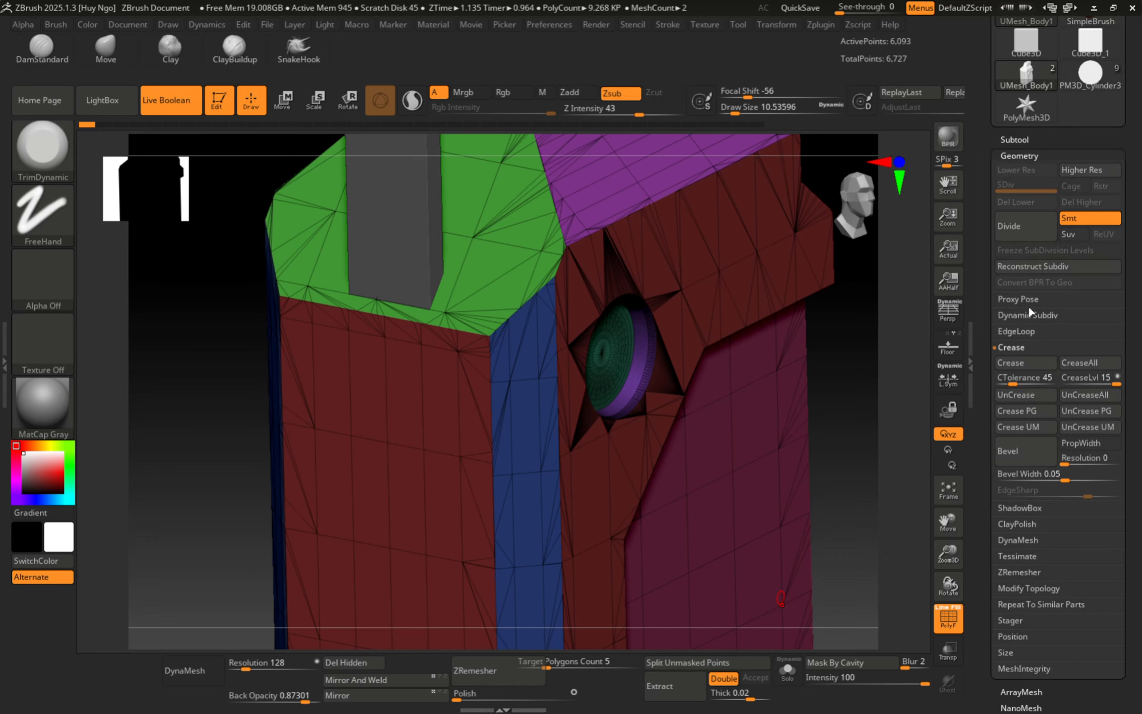
left_click(1016, 349)
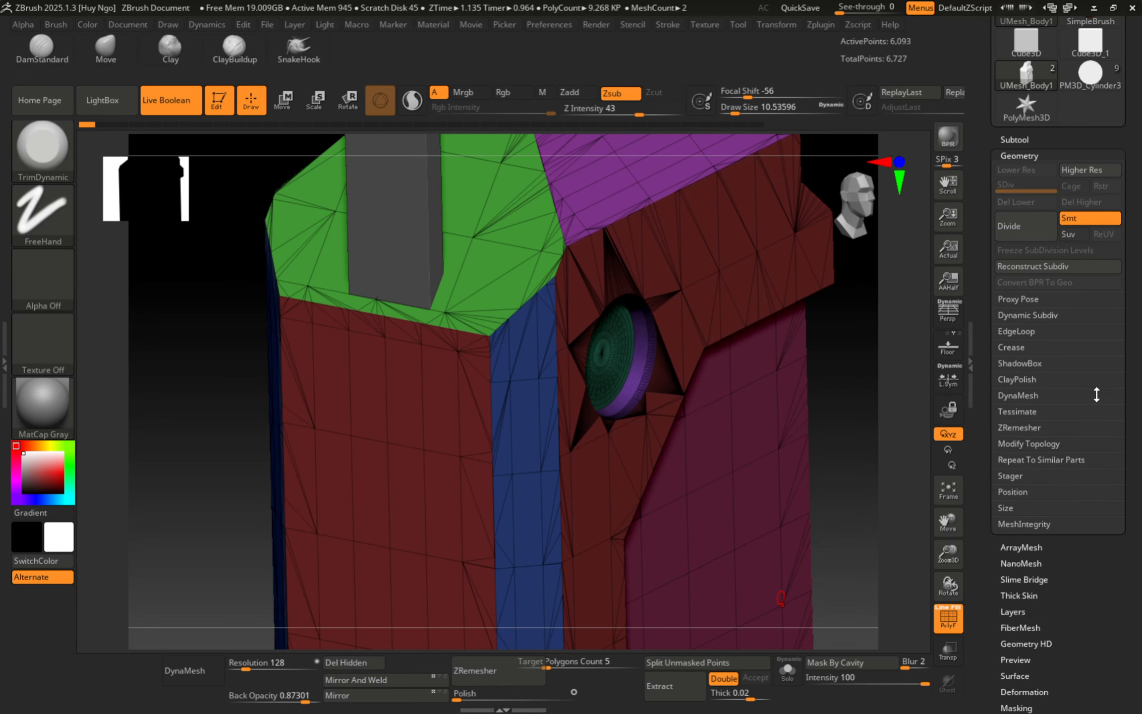
left_click(1011, 394)
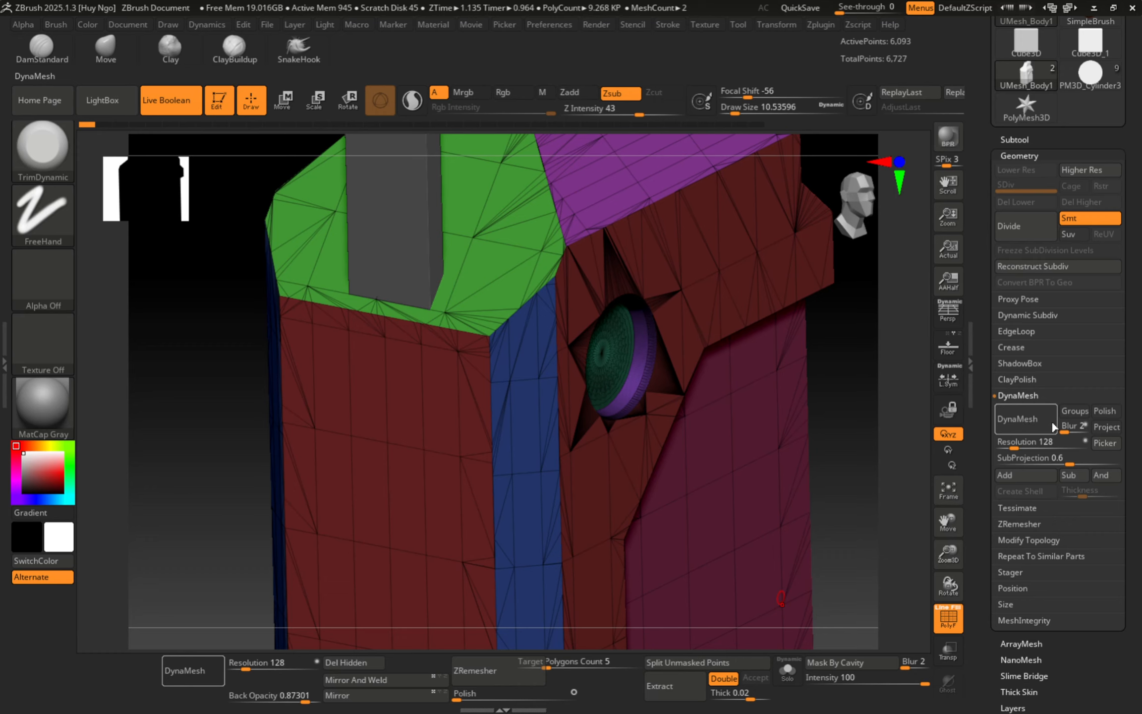
left_click(1016, 394)
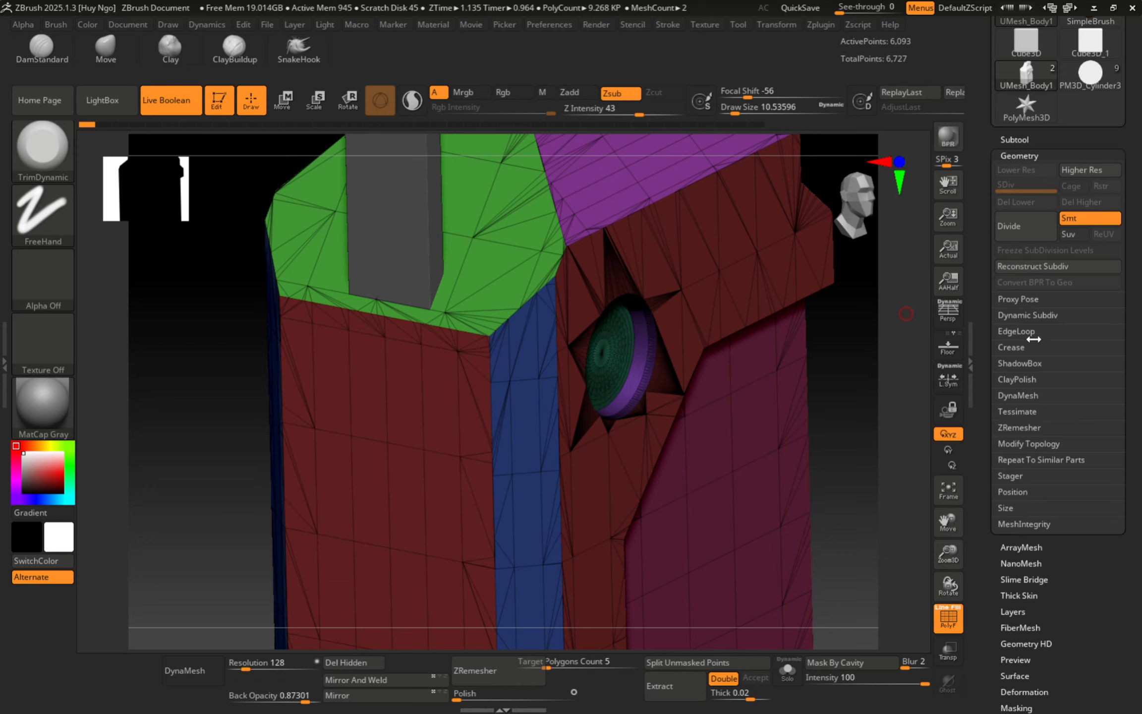
left_click(1029, 429)
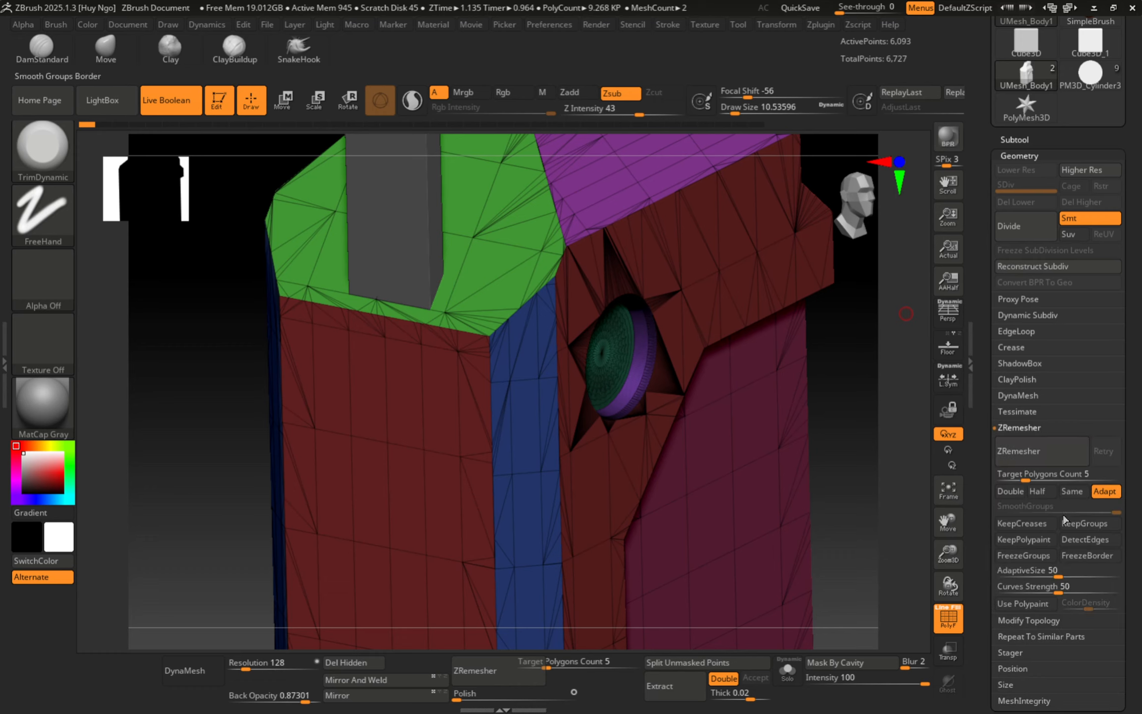
left_click(1086, 540)
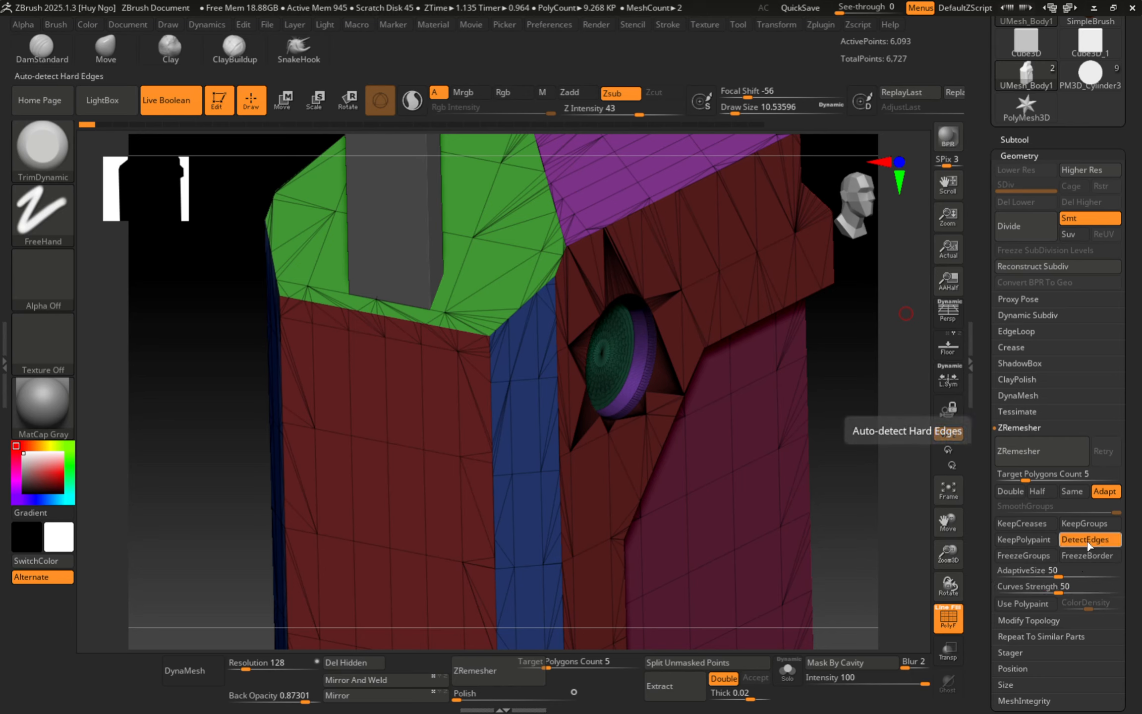
Try ZRemeshing the body with a target polygon count of 5, check the result from the side, and undo the remesh.
left_click(1032, 449)
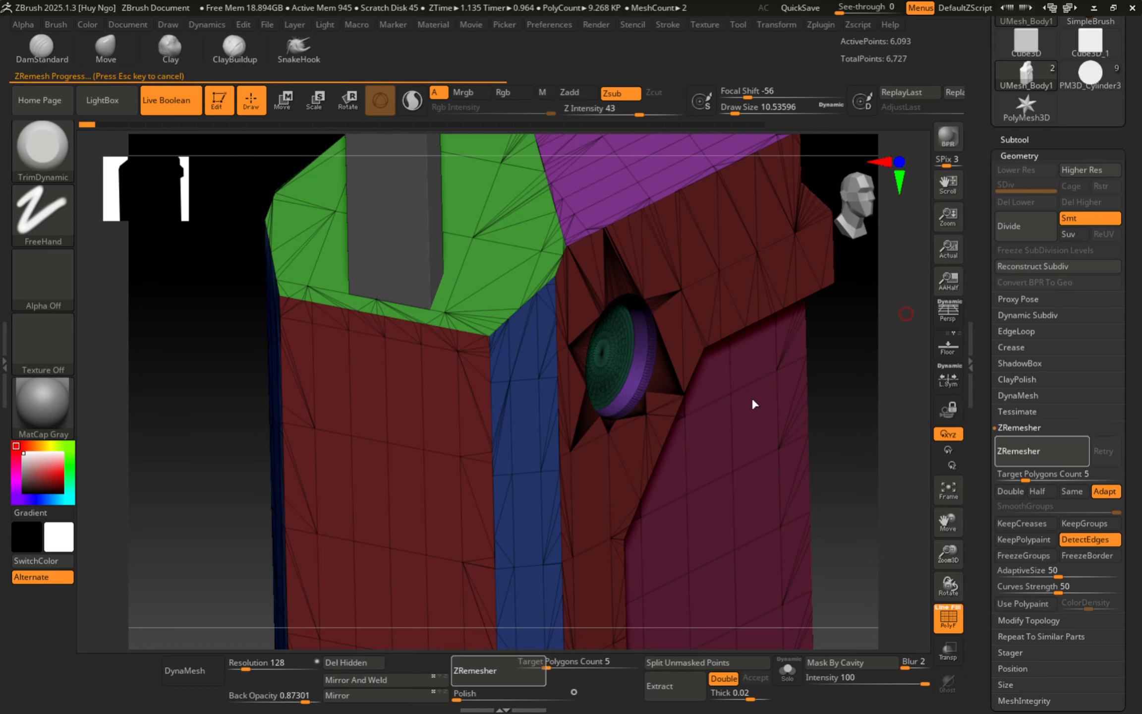
right_click_drag(593, 380, 498, 342)
mouse_move(513, 239)
right_mouse_down()
mouse_move(538, 341)
mouse_move(528, 388)
mouse_move(528, 358)
mouse_move(477, 301)
right_mouse_up()
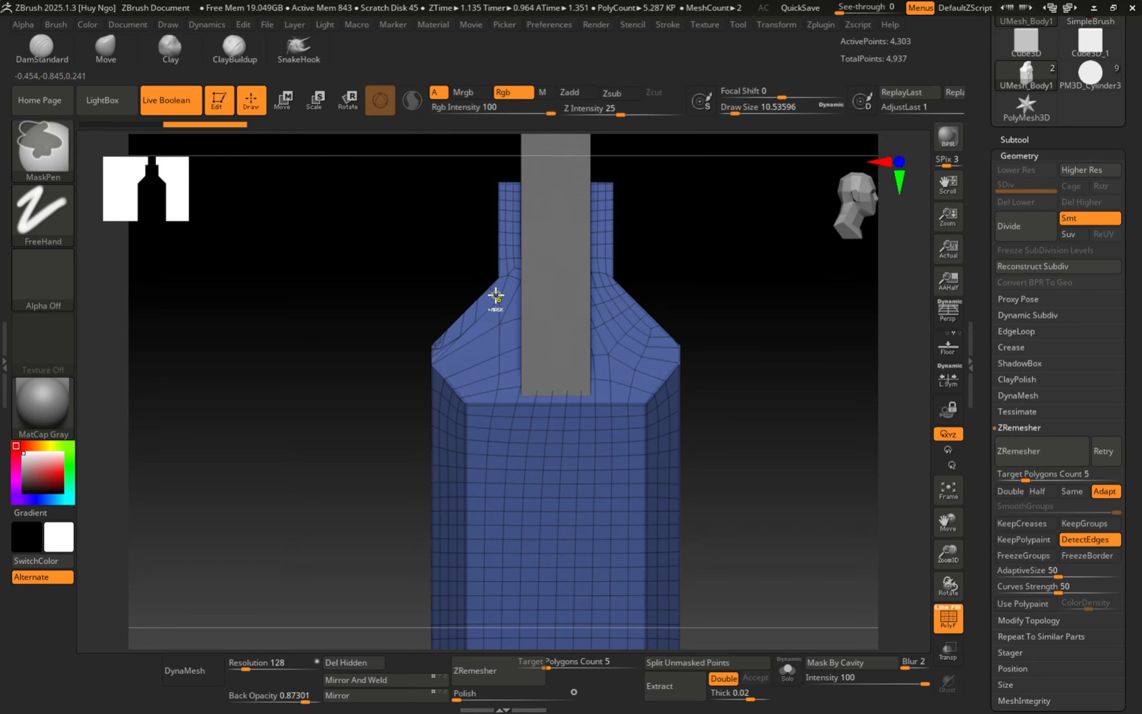
key("ctrl+z")
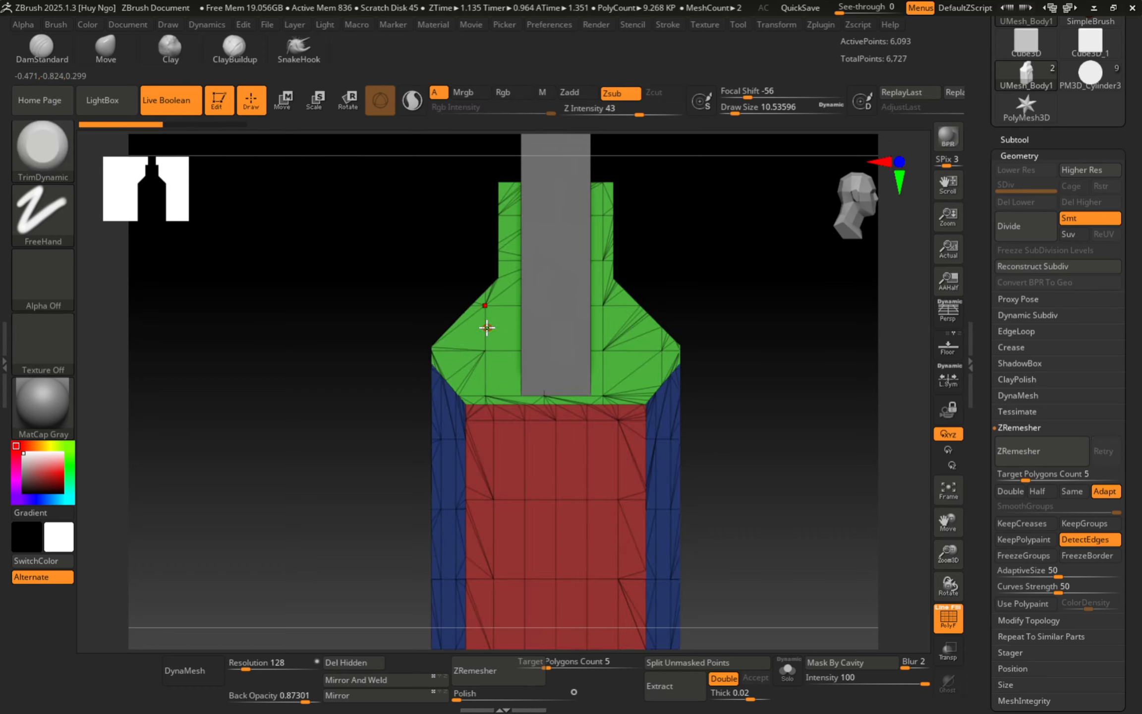
right_click_drag(487, 327, 461, 341)
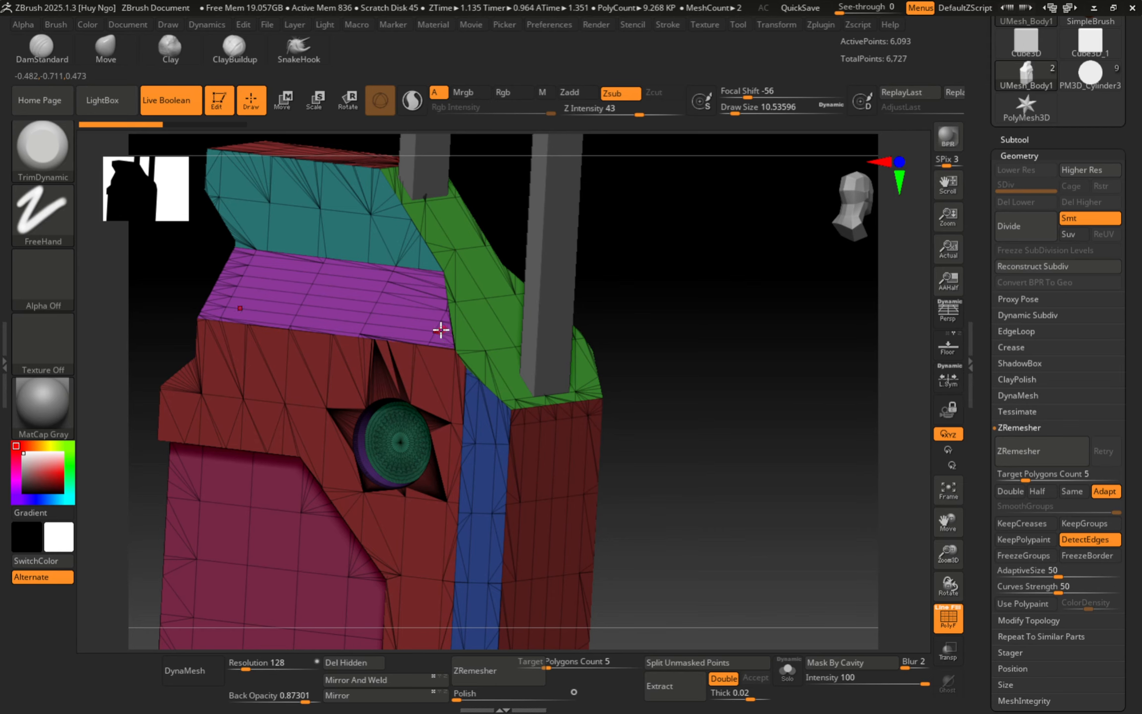
Switch the symmetry axis from X to Z and ZRemesh the body with a target polygon count of 5.
left_click(776, 25)
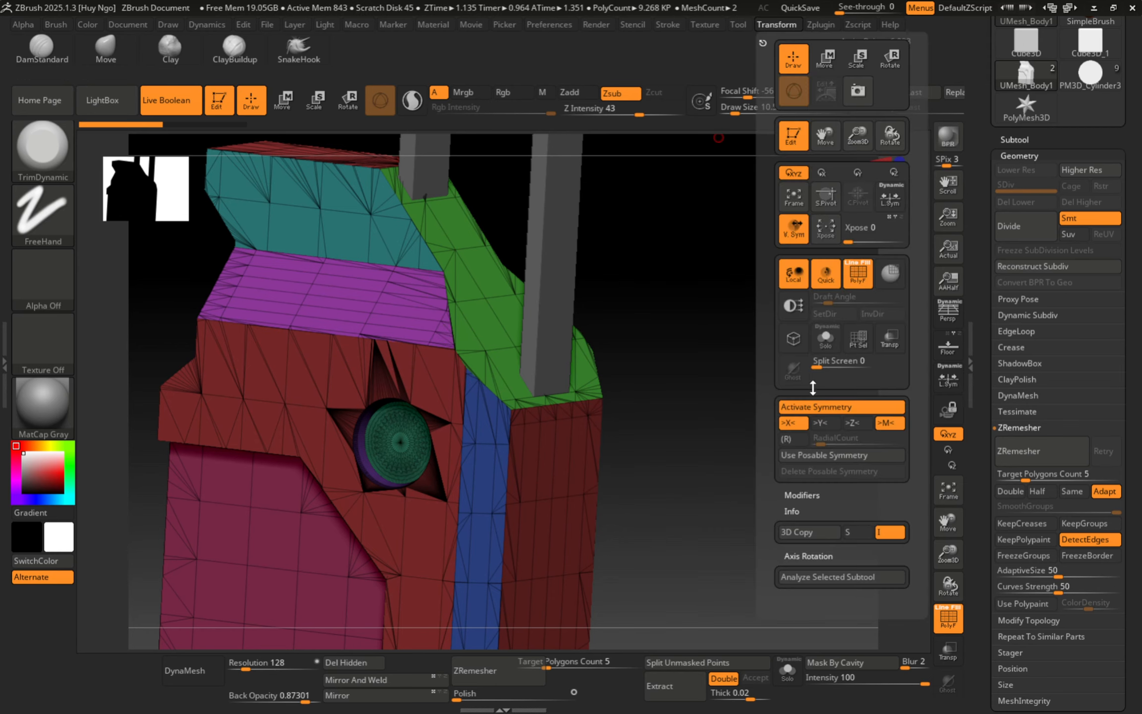
left_click(795, 423)
left_click(852, 425)
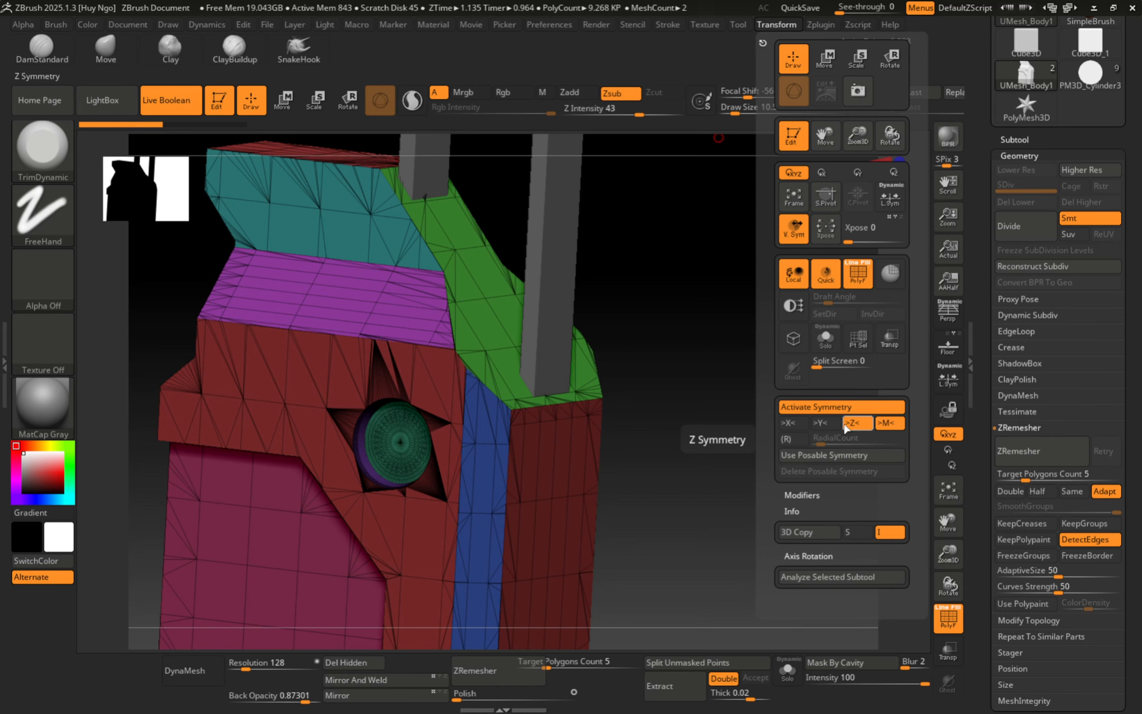
right_click_drag(489, 341, 420, 338)
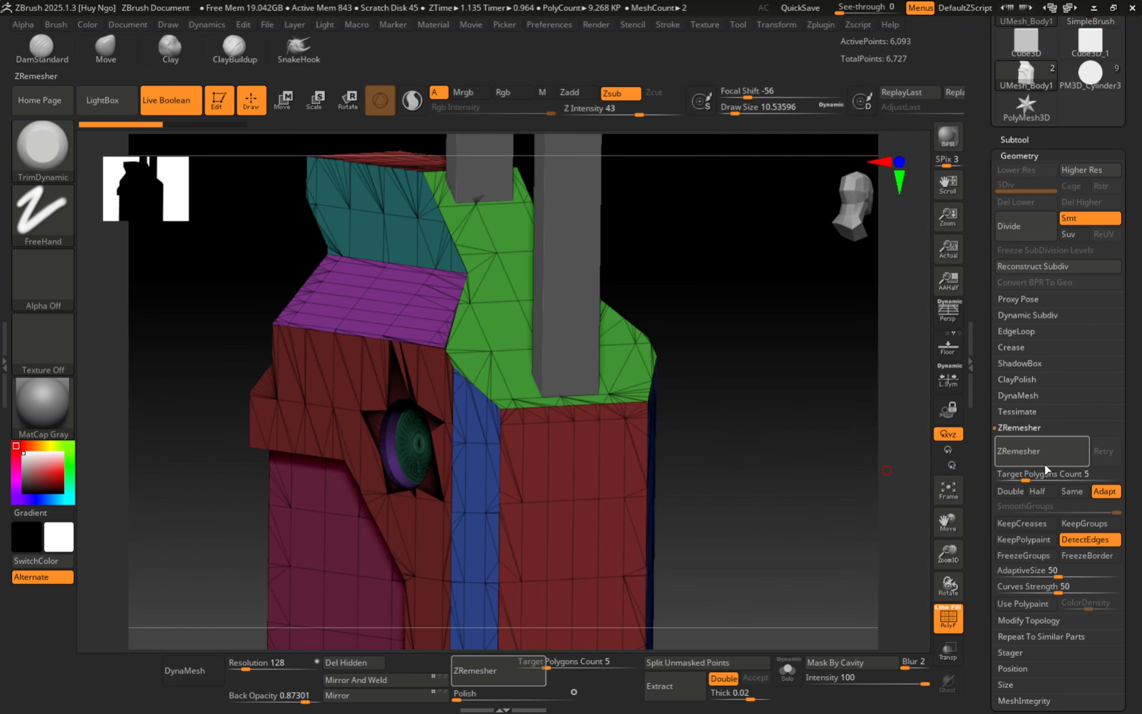
left_click(1020, 452)
right_click_drag(645, 352, 537, 214)
right_click_drag(558, 262, 540, 191, "ctrl")
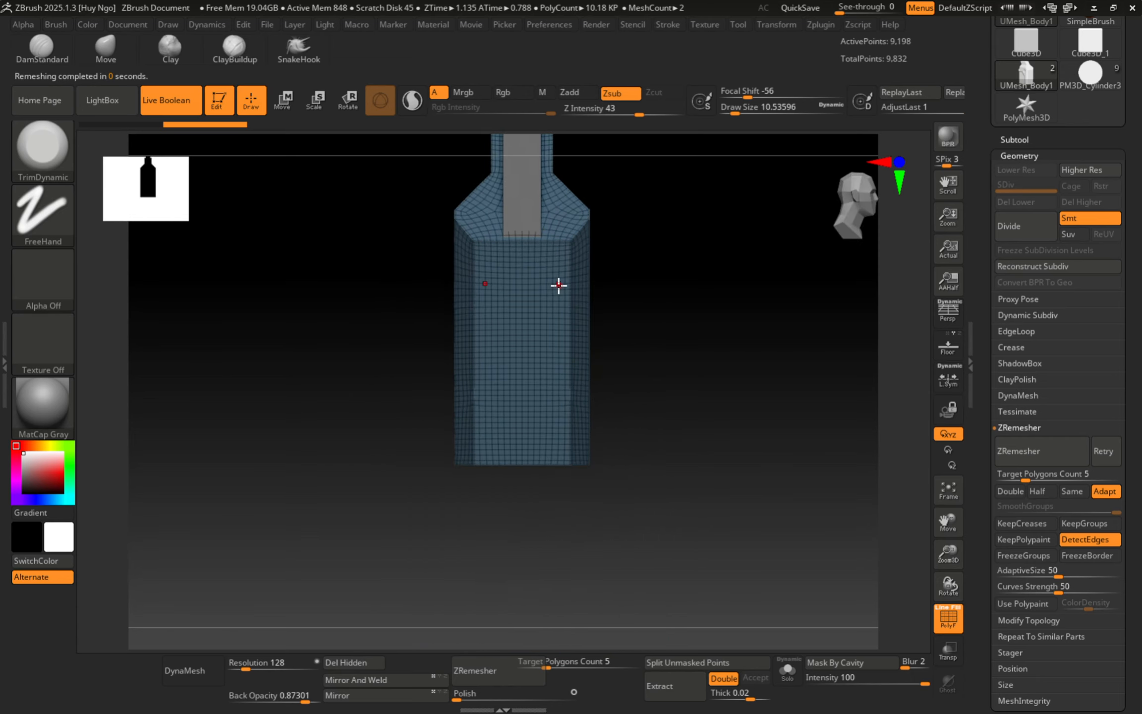
Switch to the ZModeler brush and set its edge action to Crease.
mouse_move(558, 286)
right_mouse_down()
mouse_move(531, 283)
mouse_move(560, 292)
right_mouse_up()
mouse_move(612, 332)
right_mouse_down("ctrl")
mouse_move(722, 438)
mouse_move(596, 351)
mouse_move(622, 430)
right_mouse_up("ctrl")
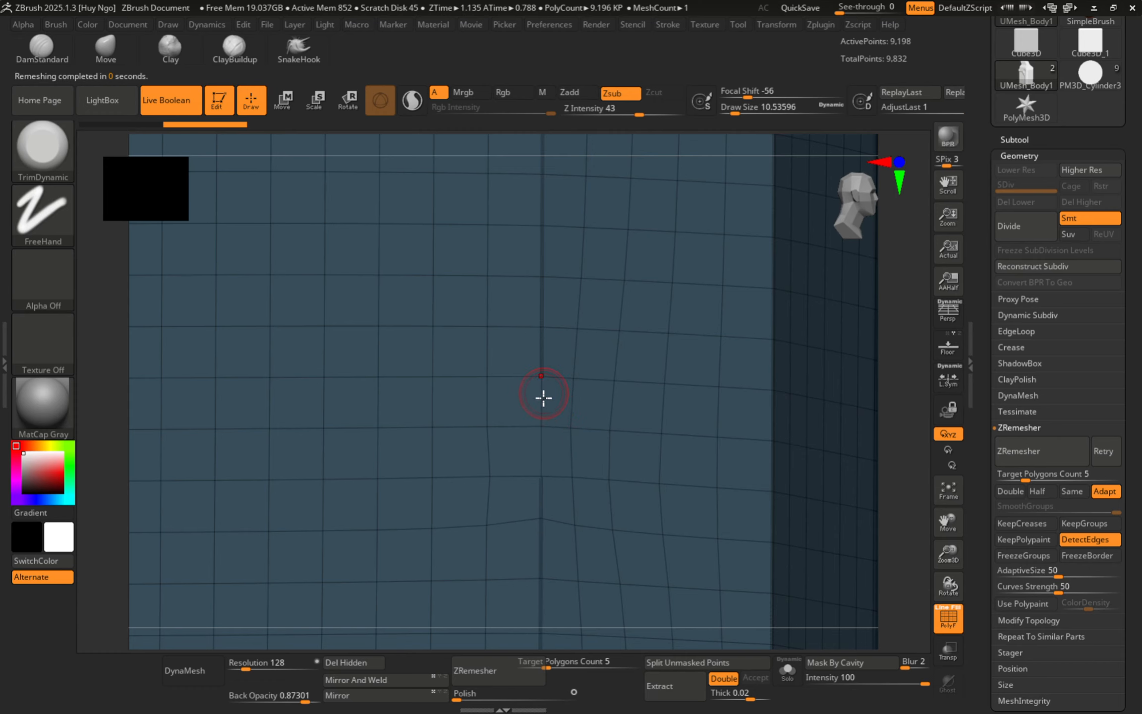
mouse_move(543, 398)
right_mouse_down("ctrl")
mouse_move(372, 406)
mouse_move(500, 408)
right_mouse_up("ctrl")
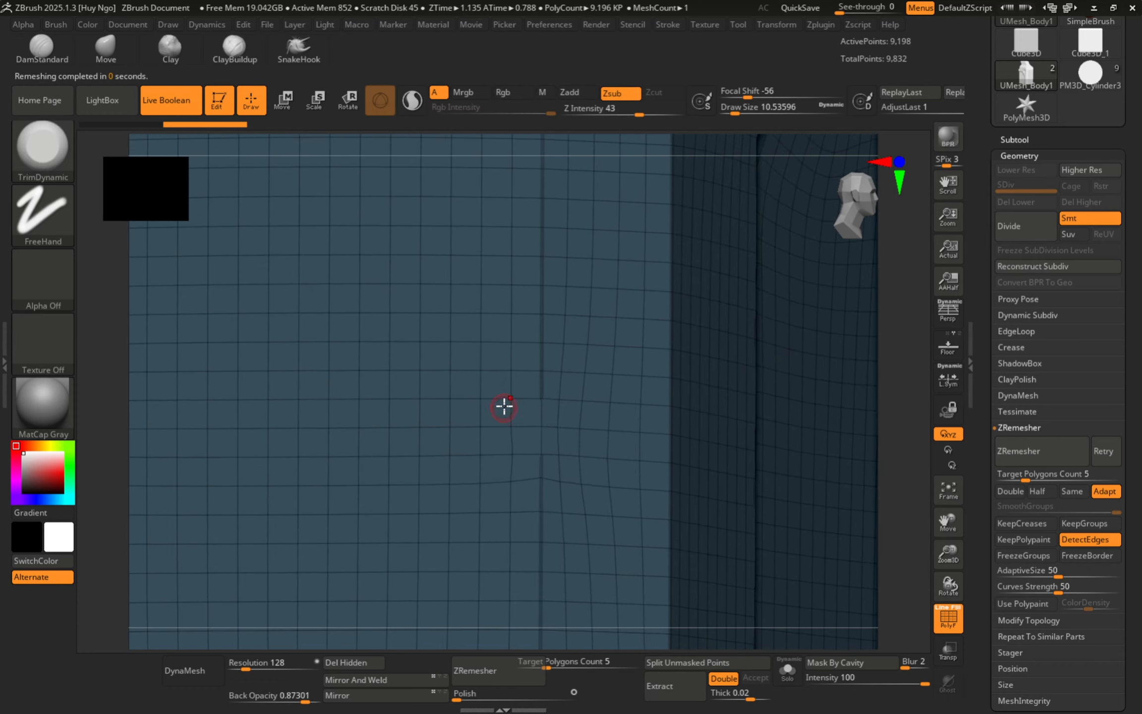
key("b")
key("z")
key("m")
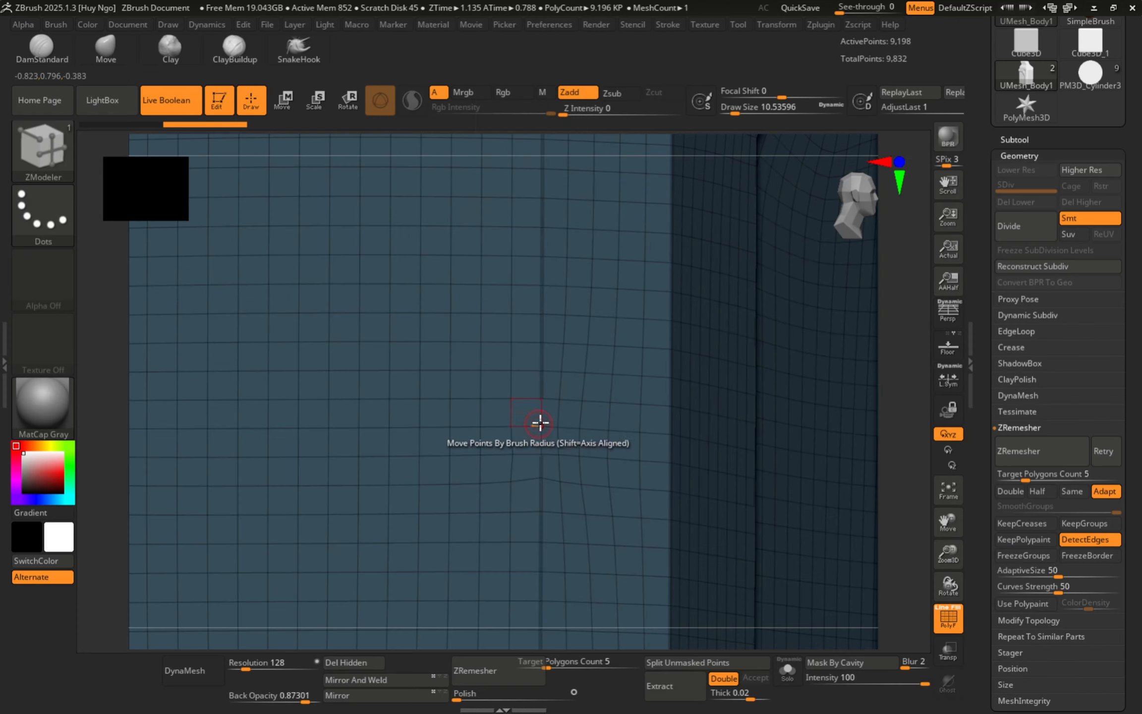
key("space")
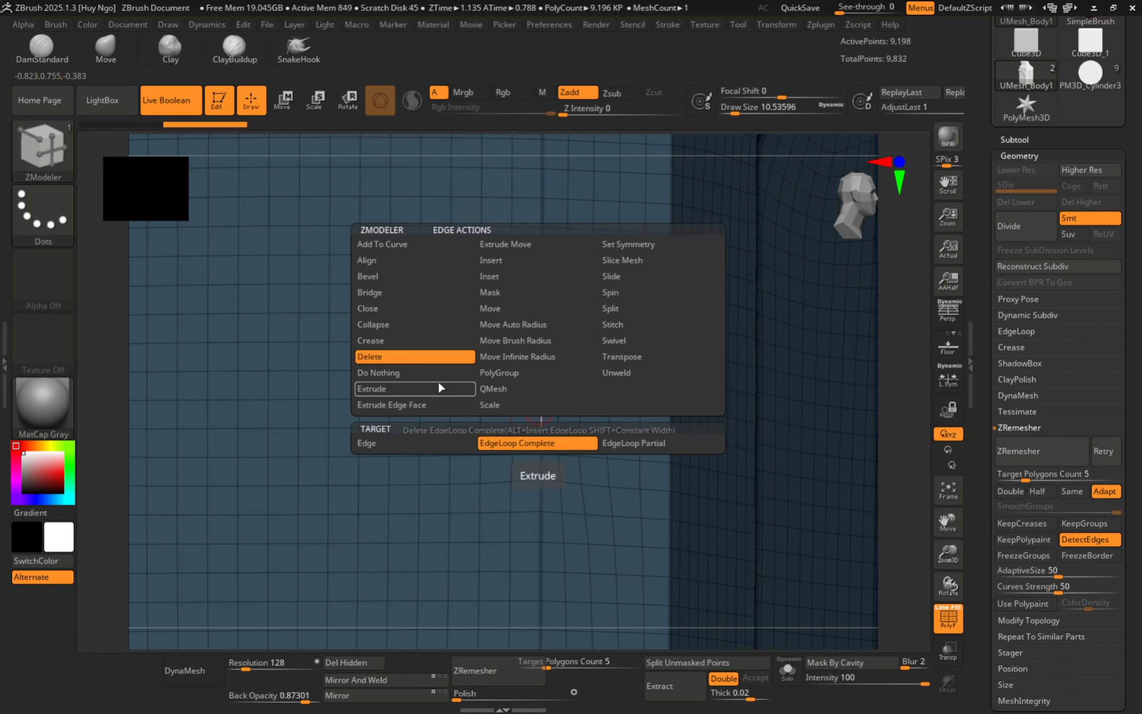
left_click(413, 344)
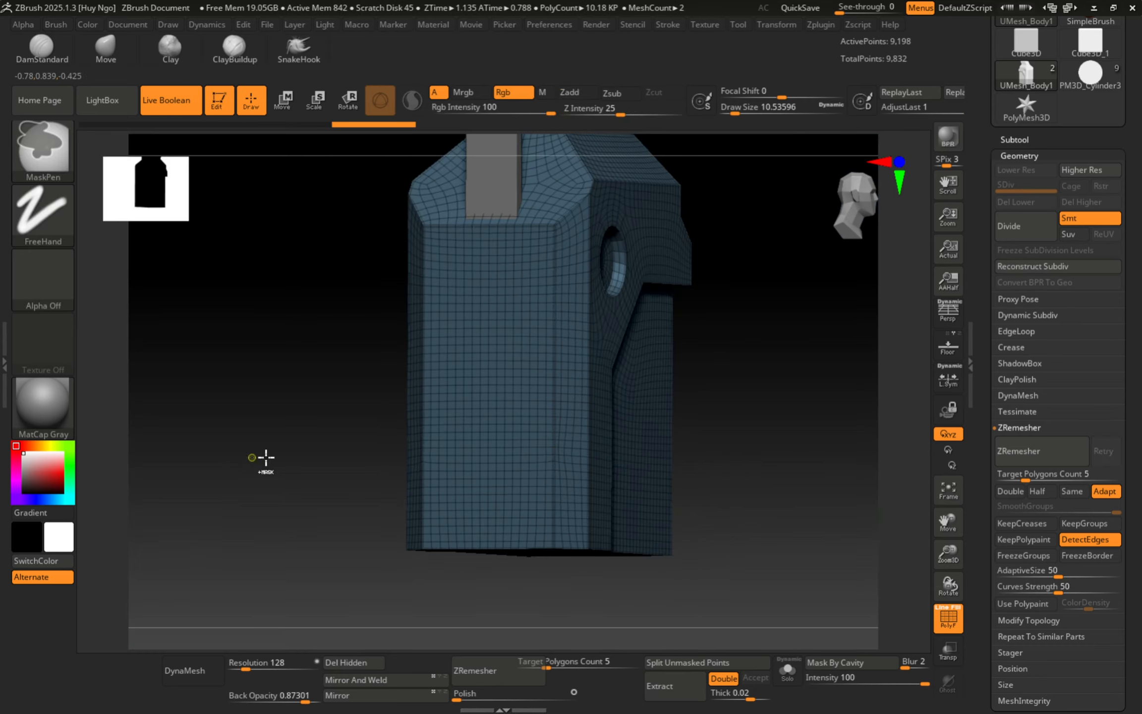
Check the remeshed notch and side recesses, and subdivide the body up to subdivision level 4.
mouse_move(642, 369)
right_mouse_down()
mouse_move(589, 372)
mouse_move(456, 428)
mouse_move(642, 265)
mouse_move(642, 161)
mouse_move(642, 293)
mouse_move(594, 293)
mouse_move(633, 264)
mouse_move(466, 433)
mouse_move(570, 376)
right_mouse_up()
right_click_drag(570, 377, 612, 352)
mouse_move(668, 460)
right_mouse_down("ctrl")
mouse_move(671, 413)
mouse_move(625, 360)
mouse_move(599, 393)
mouse_move(563, 367)
mouse_move(655, 237)
mouse_move(522, 333)
mouse_move(756, 267)
mouse_move(612, 352)
mouse_move(502, 360)
right_mouse_up("ctrl")
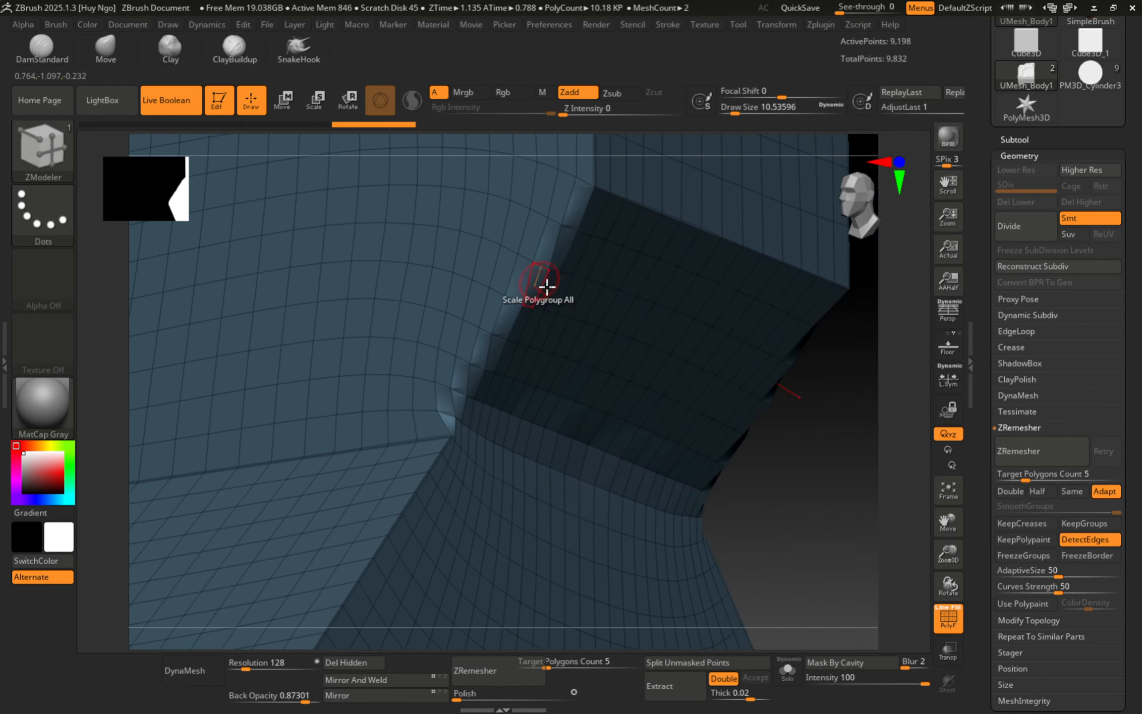
mouse_move(547, 287)
right_mouse_down("ctrl")
mouse_move(578, 354)
mouse_move(519, 359)
mouse_move(682, 362)
mouse_move(633, 285)
mouse_move(549, 271)
right_mouse_up("ctrl")
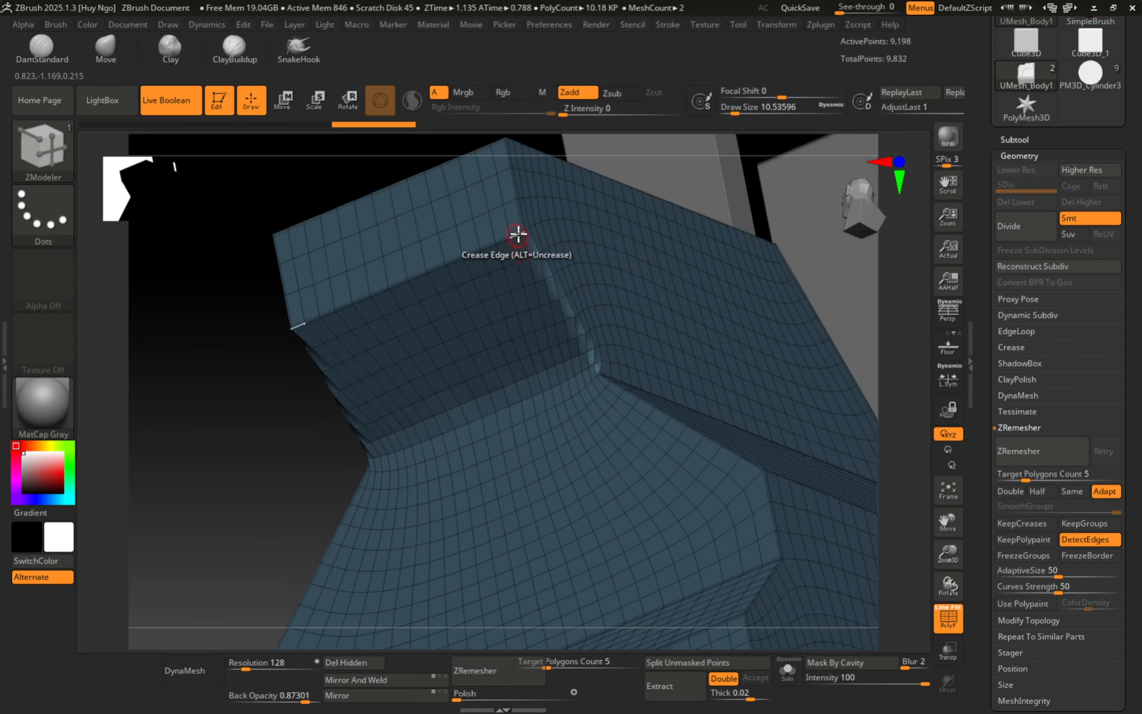
right_click_drag(573, 332, 522, 439, "ctrl")
key("ctrl+d")
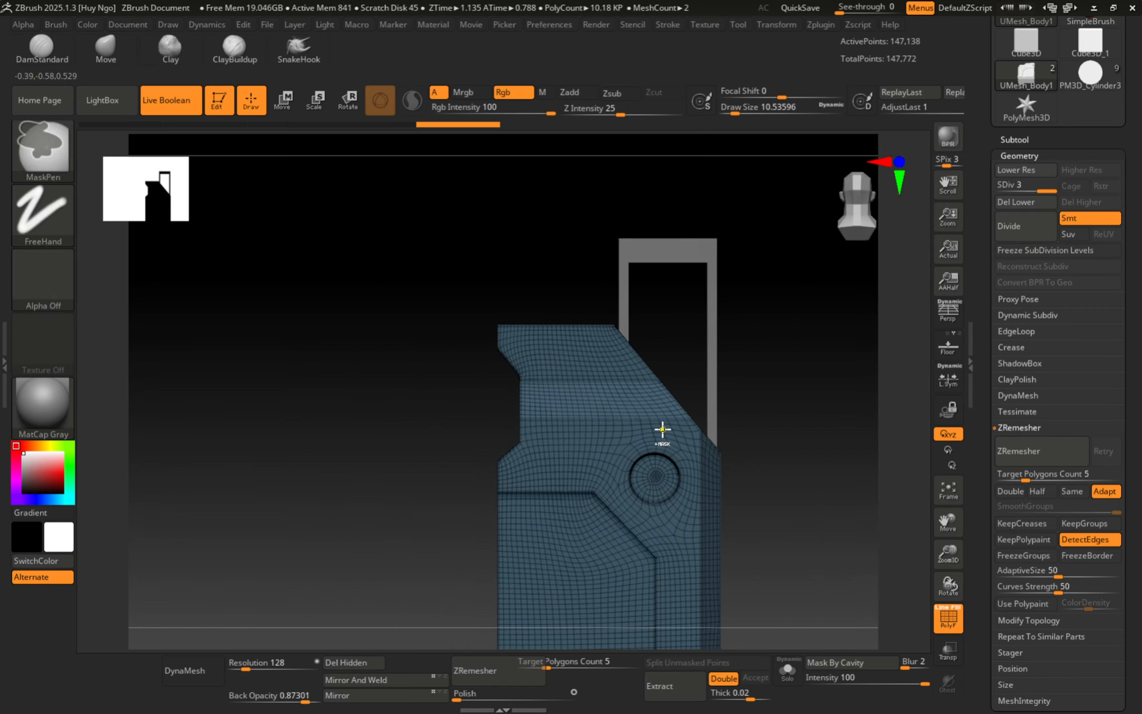
key("ctrl+d")
key("shift+f")
right_click_drag(581, 433, 604, 400)
key("shift+f")
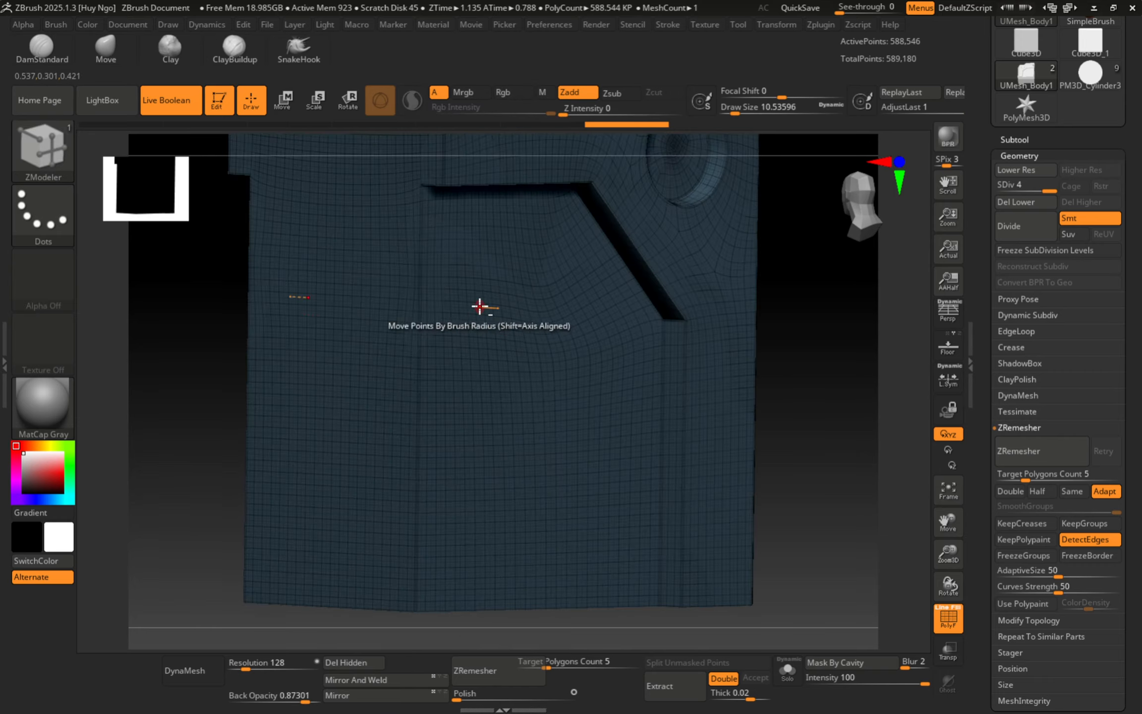
Examine the subdivided body's edge flow around the panel groove, the round recess and the sloped corners.
right_click_drag(480, 306, 526, 366, "alt")
right_click_drag(683, 349, 502, 379, "alt")
right_click_drag(570, 374, 484, 367, "ctrl")
right_click_drag(530, 305, 563, 325)
mouse_move(477, 263)
right_mouse_down("alt")
mouse_move(475, 338)
mouse_move(548, 298)
right_mouse_up("alt")
key("b")
key("z")
key("m")
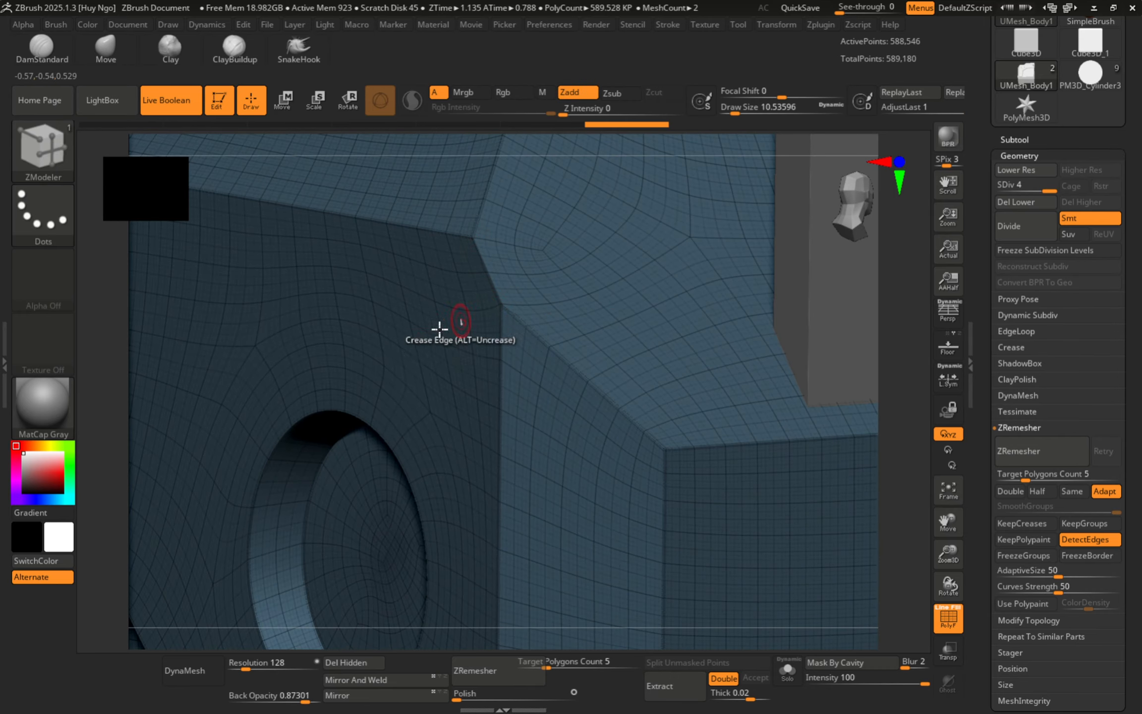
mouse_move(487, 398)
right_mouse_down("ctrl")
mouse_move(395, 393)
mouse_move(395, 374)
mouse_move(505, 362)
right_mouse_up("ctrl")
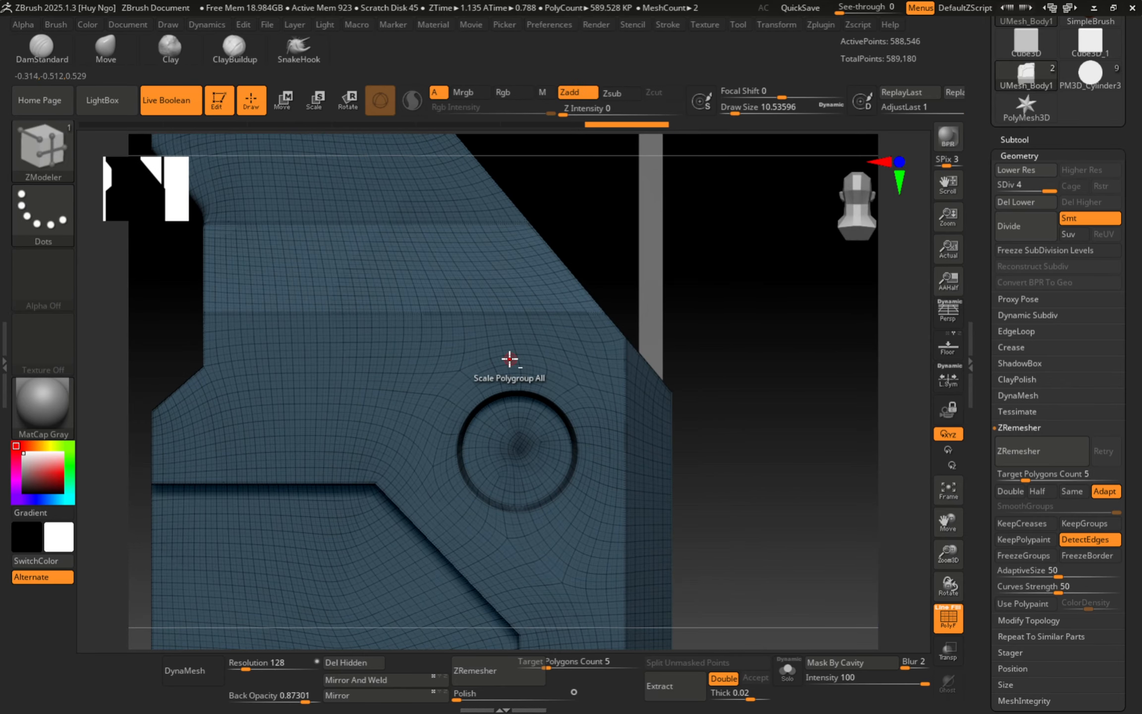
Switch to the TrimDynamic brush, hide the polyframe, and set the draw size to about 17.
key("b")
key("t")
key("d")
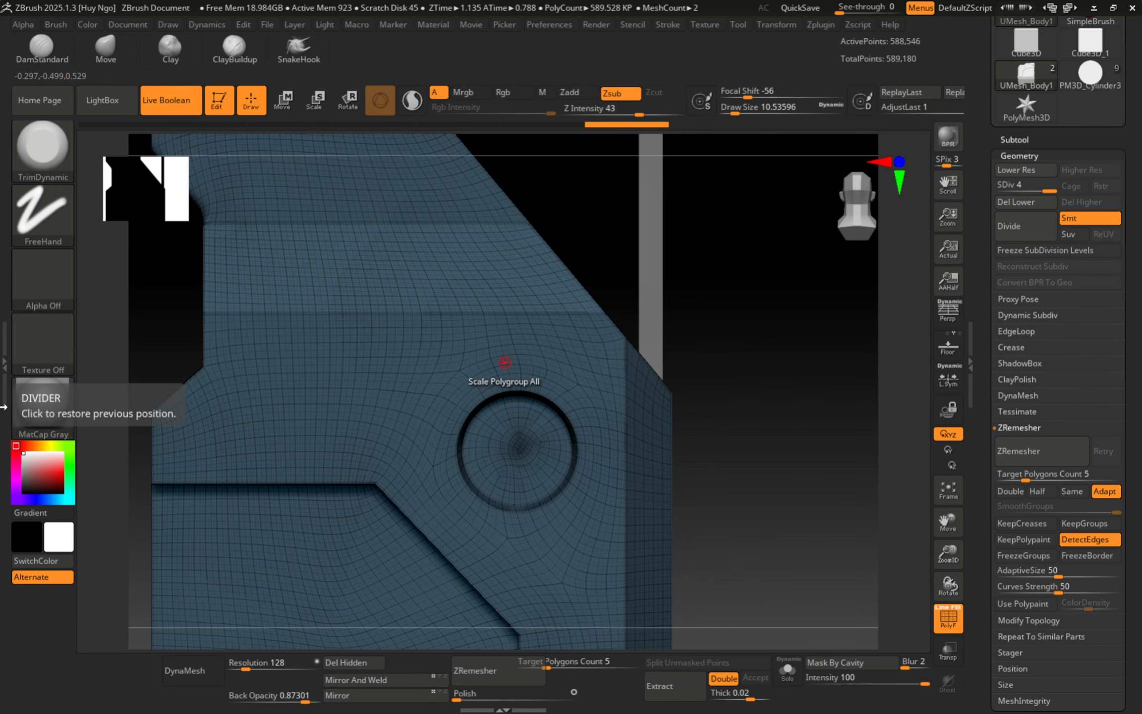
key("shift+f")
mouse_move(229, 303)
right_mouse_down()
mouse_move(336, 324)
mouse_move(306, 331)
right_mouse_up()
key("s")
left_click_drag(306, 325, 308, 325)
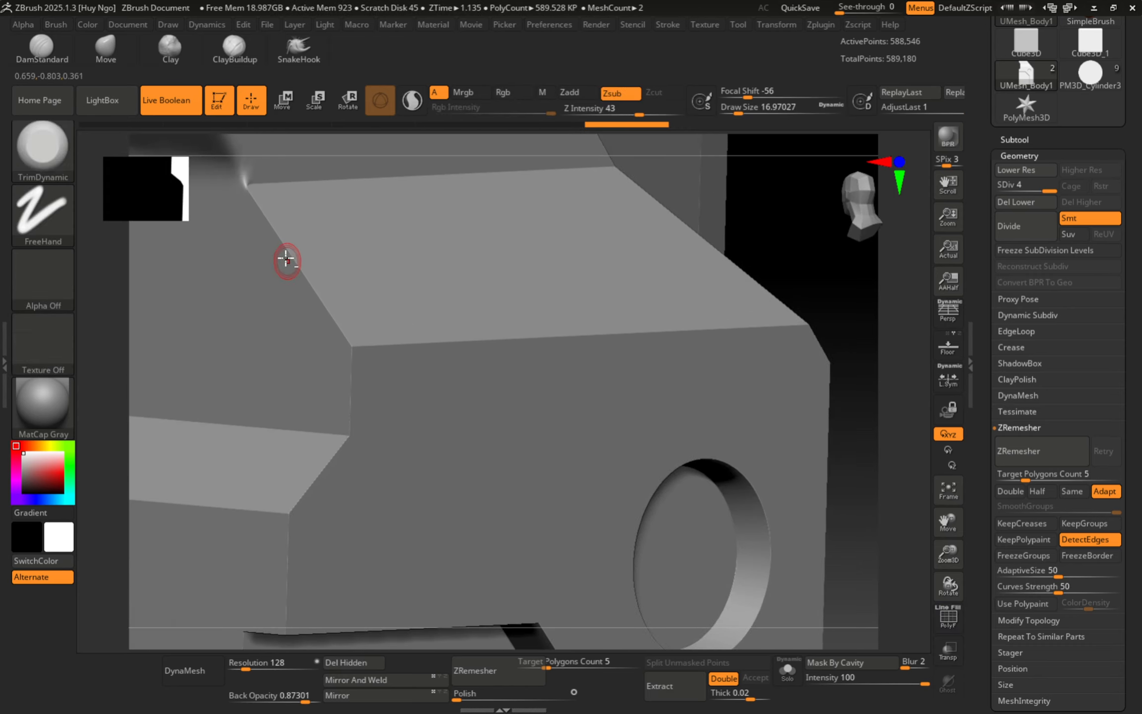
Wear down the slanted edge below the body's notch and its adjoining corners with the TrimDynamic brush.
mouse_move(288, 260)
right_mouse_down("alt")
mouse_move(288, 317)
mouse_move(288, 269)
right_mouse_up("alt")
key("b")
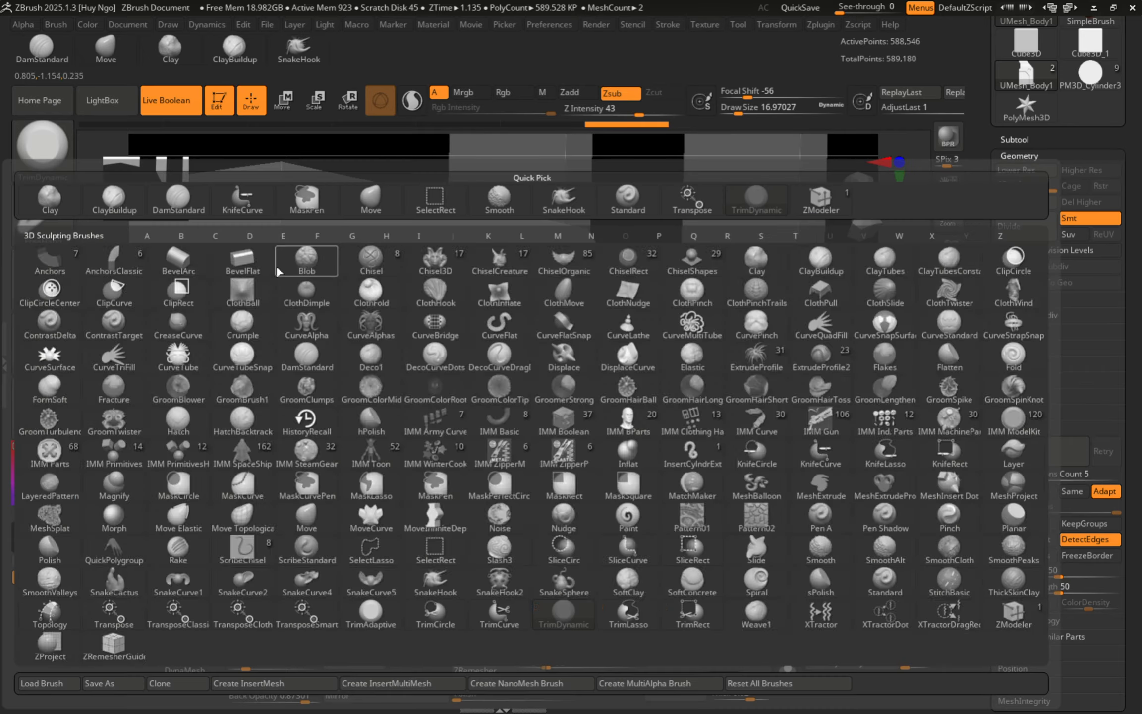
key("Escape")
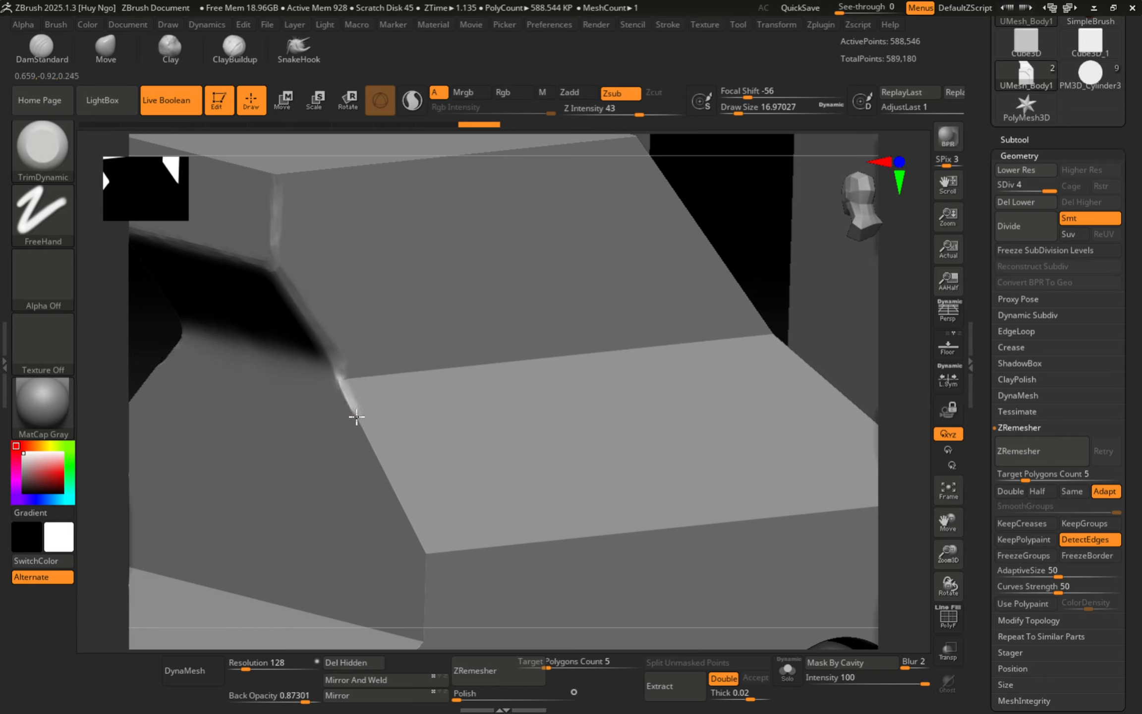
left_click_drag(339, 396, 397, 483)
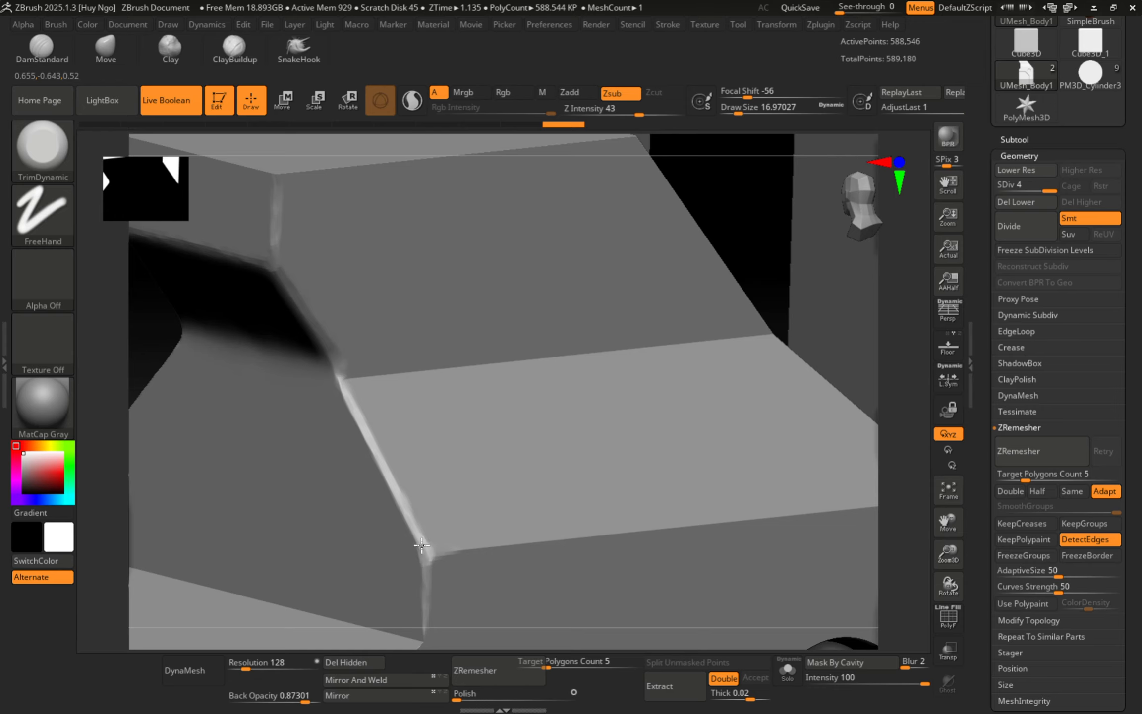
left_click_drag(444, 489, 411, 439, "alt")
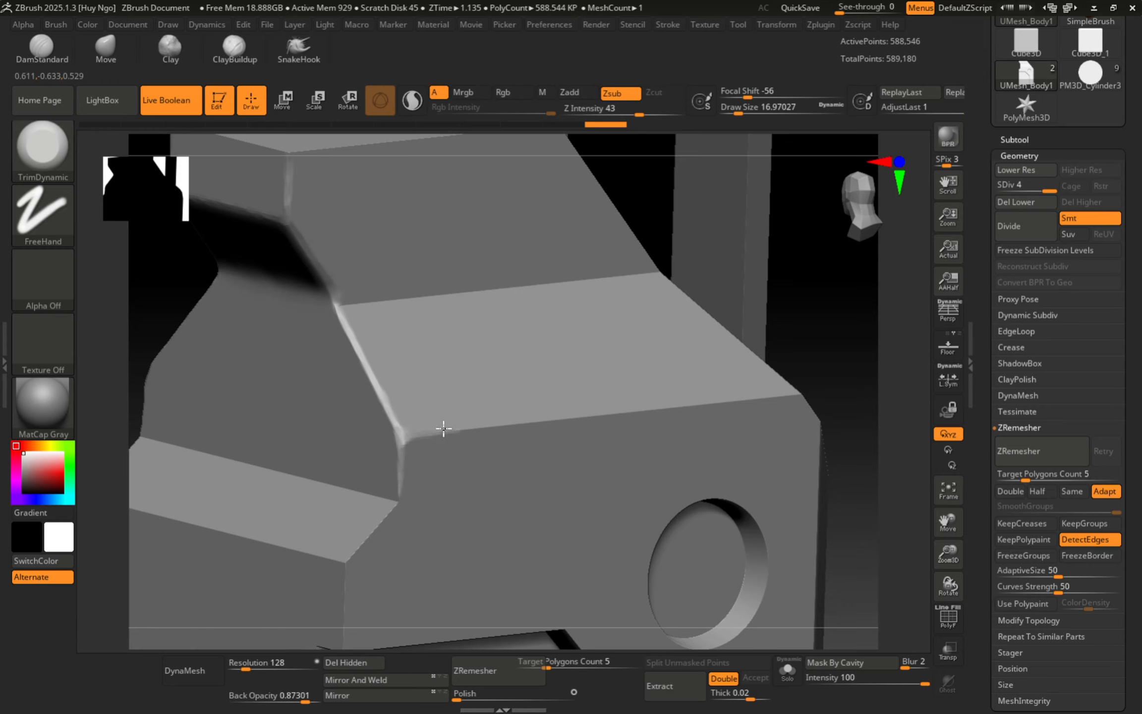
Wear down the edges and corner of the sloped lip below the notch with TrimDynamic, smoothing its inner crease.
right_click_drag(401, 478, 441, 379, "alt")
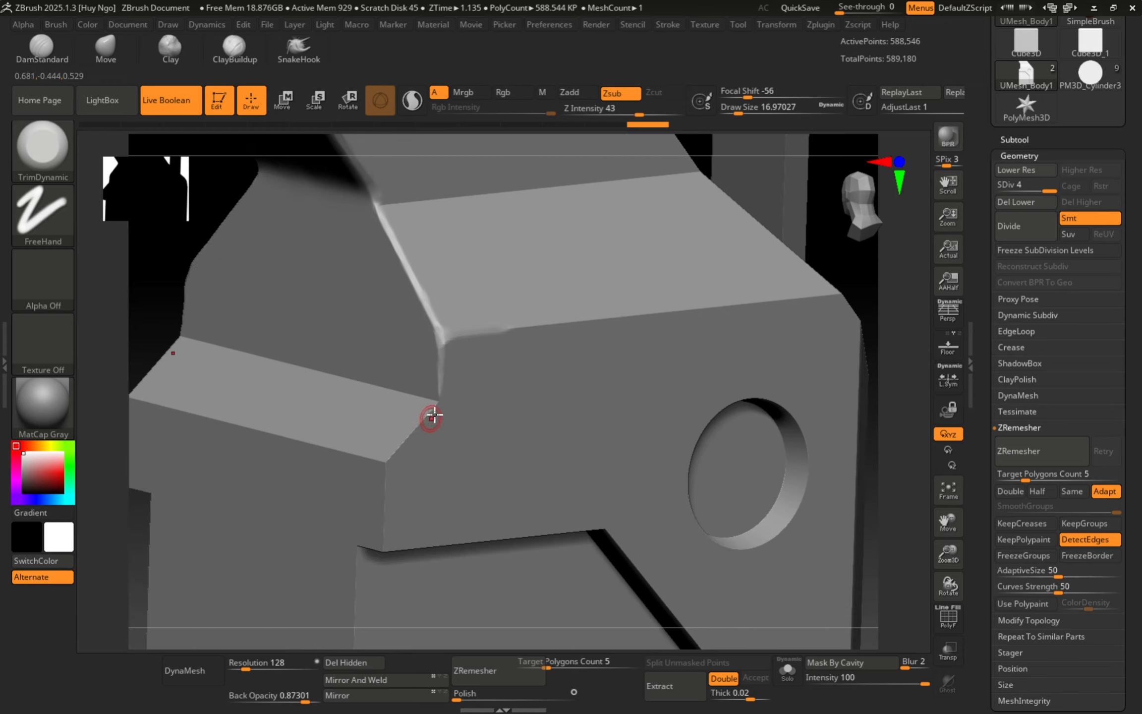
key("shift")
mouse_move(387, 463)
left_mouse_down("shift")
mouse_move(385, 537)
mouse_move(377, 467)
mouse_move(356, 457)
left_mouse_up("shift")
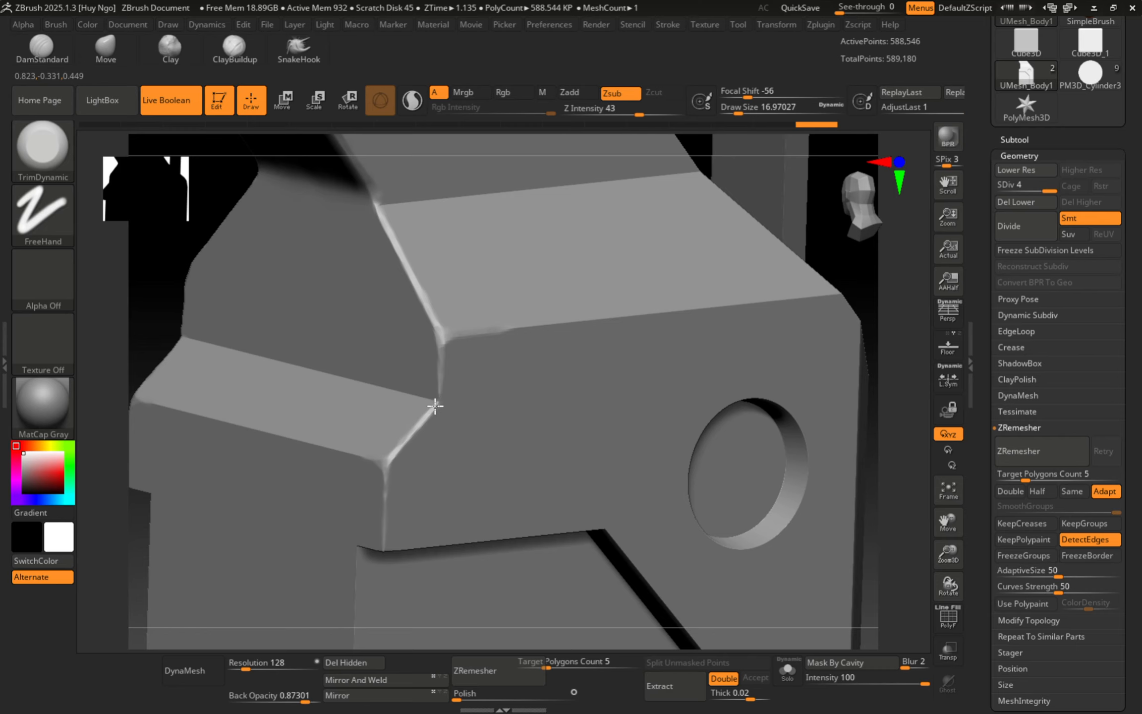
left_click_drag(435, 405, 401, 394)
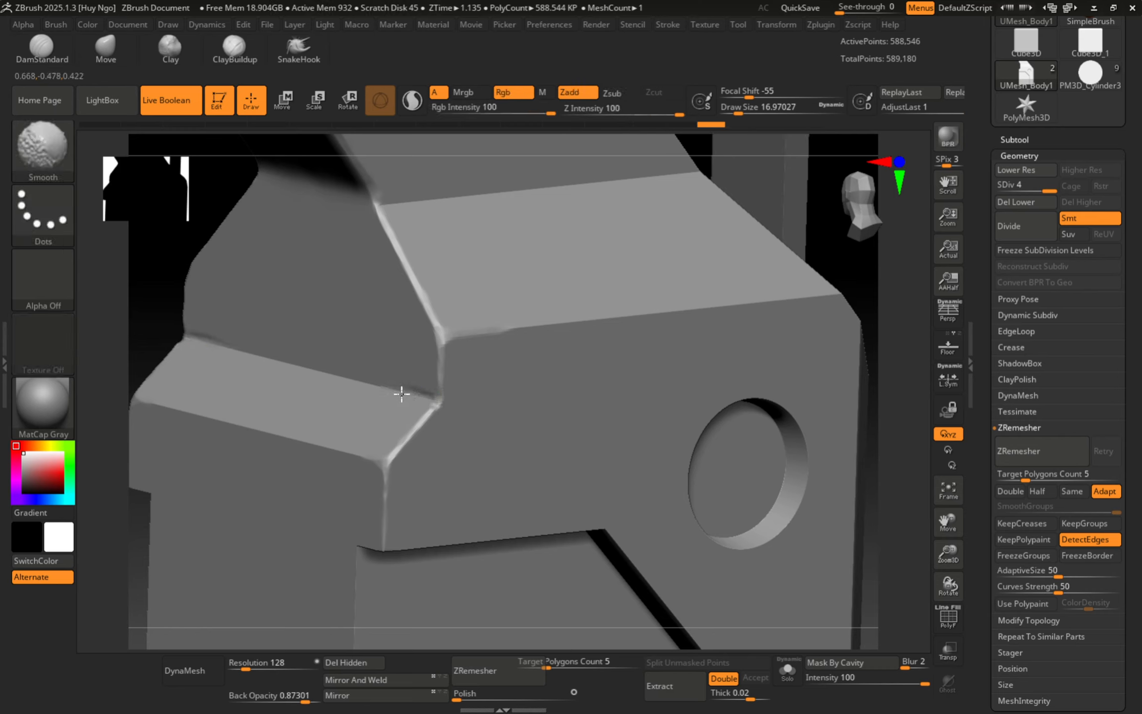
left_click_drag(288, 363, 379, 387, "shift")
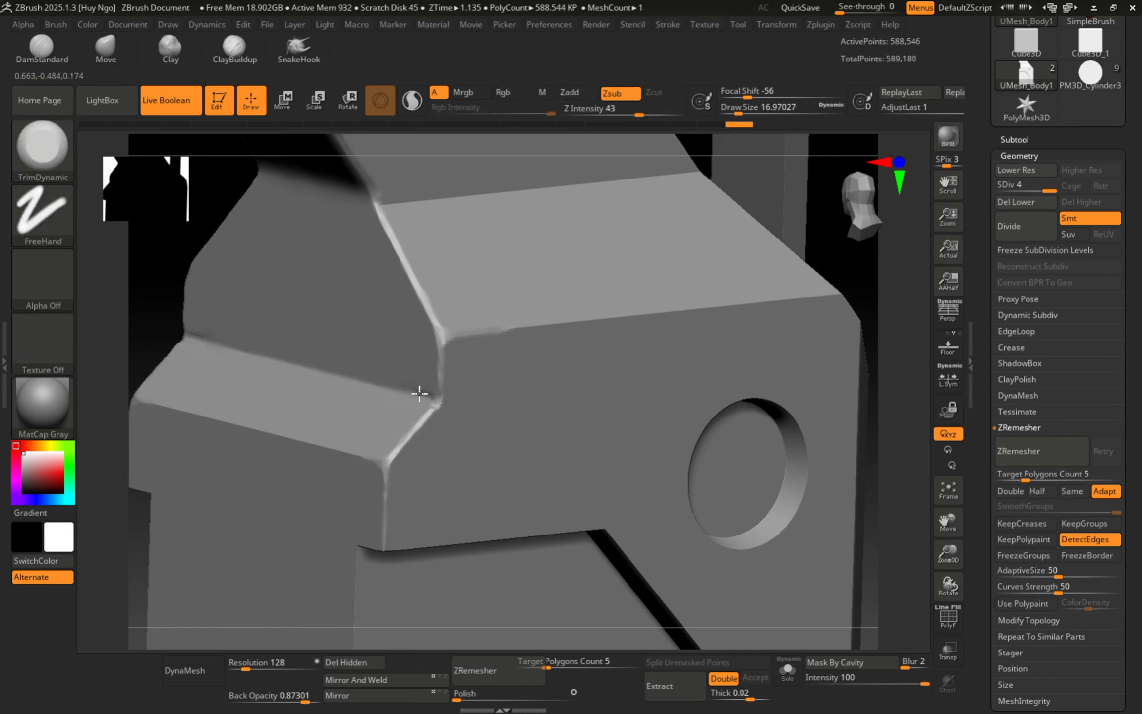
left_click_drag(433, 417, 407, 440)
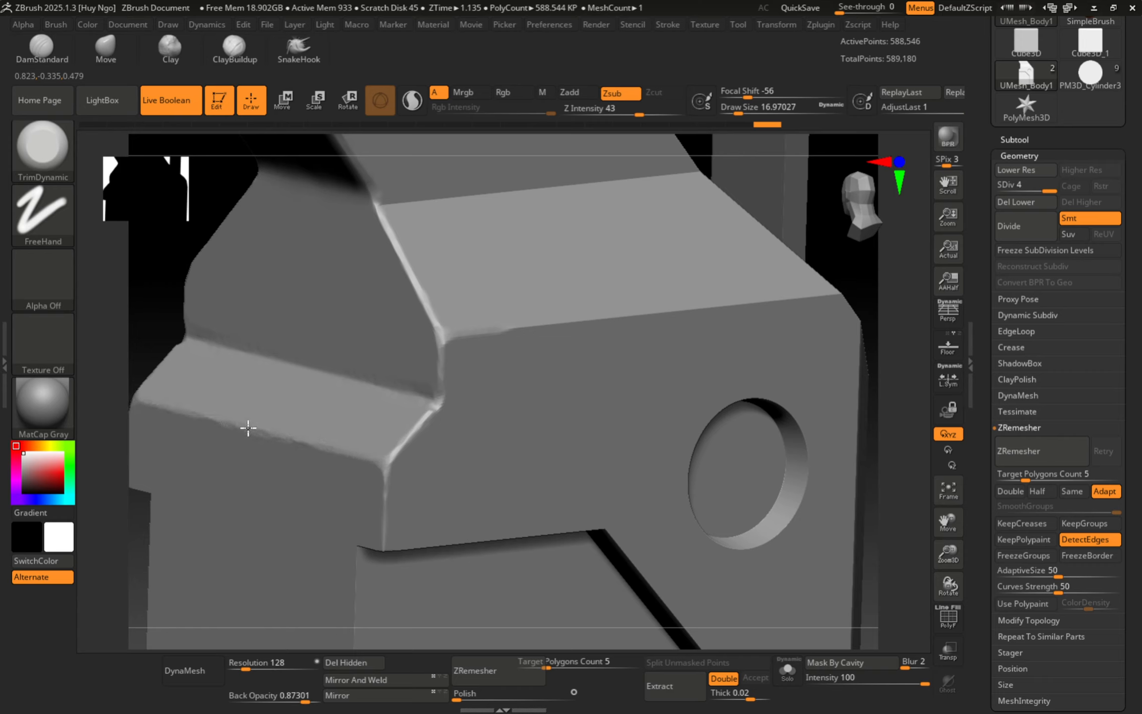
left_click_drag(376, 460, 386, 466)
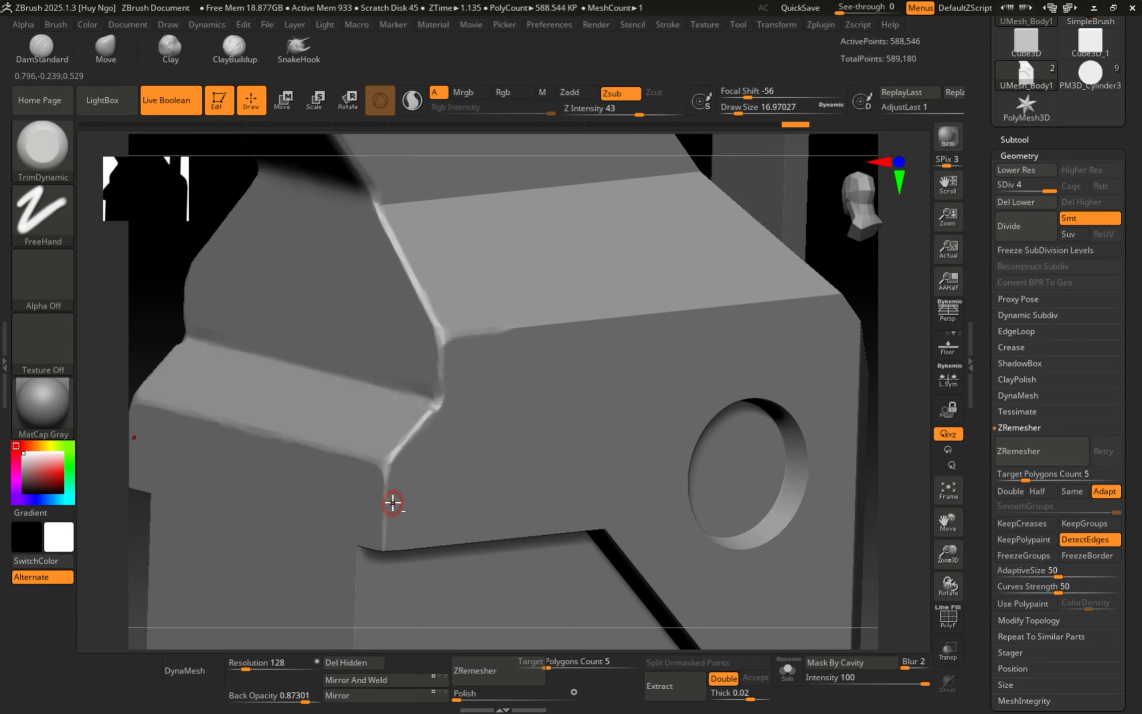
Trim the vertical edge below the lip and the adjoining corners where the panel groove begins.
mouse_move(392, 502)
right_mouse_down("ctrl")
mouse_move(400, 377)
mouse_move(387, 360)
mouse_move(408, 422)
right_mouse_up("ctrl")
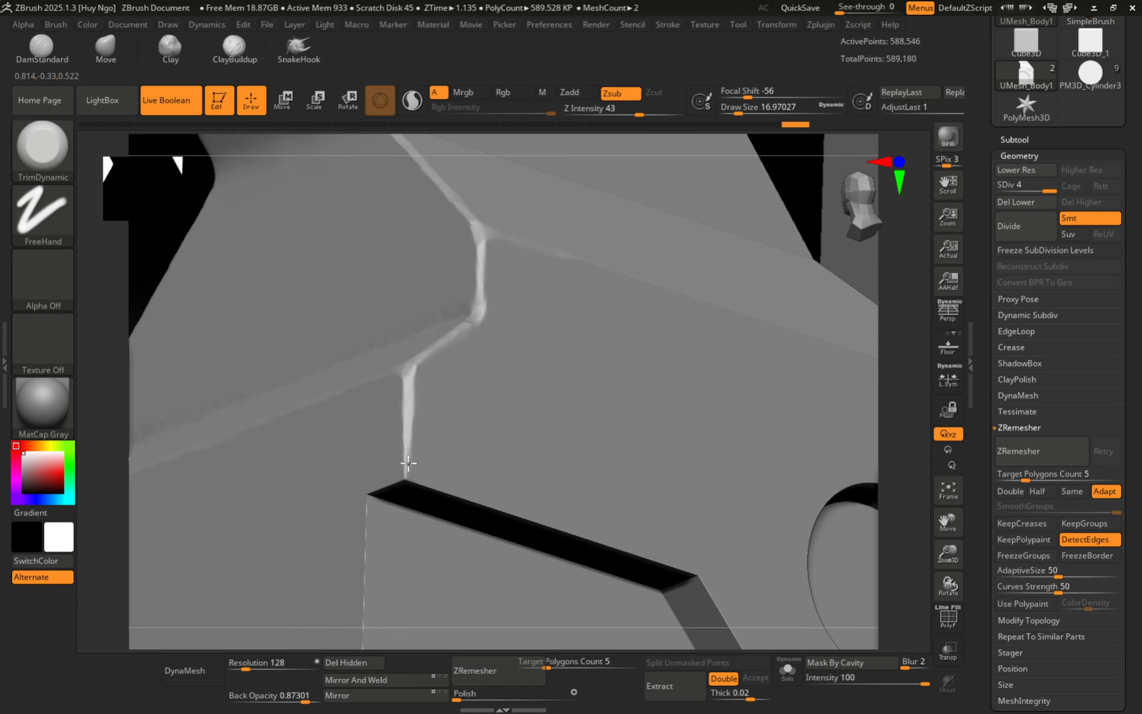
key("shift")
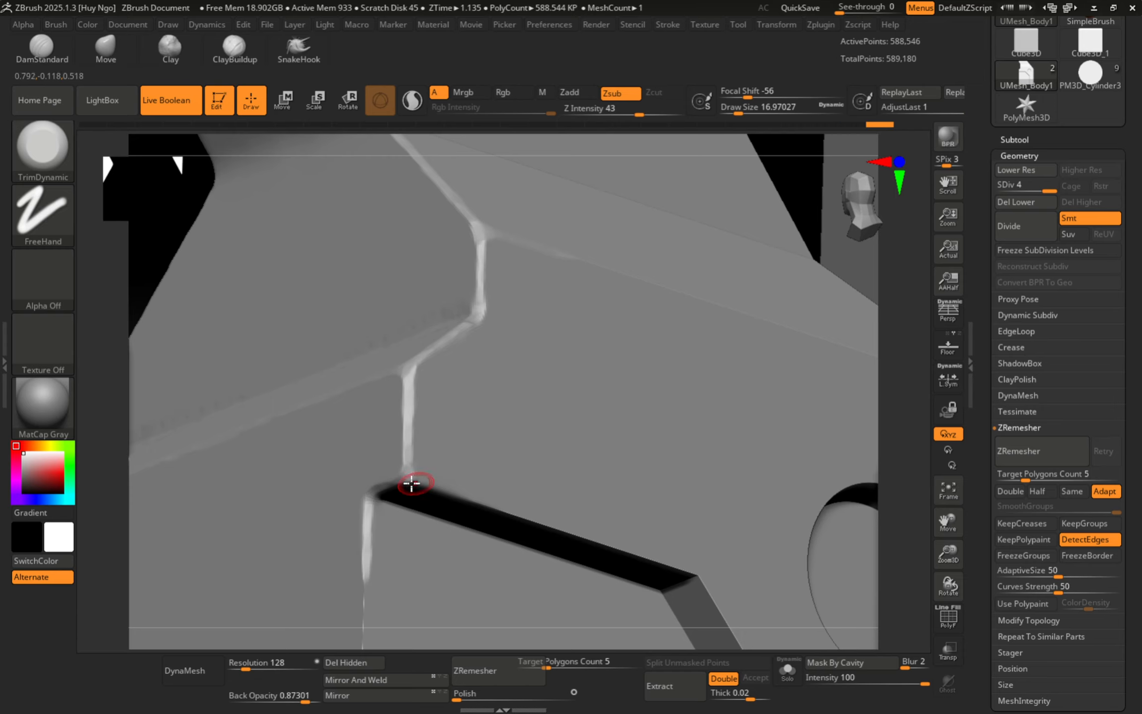
left_click_drag(445, 483, 429, 488)
mouse_move(449, 469)
right_mouse_down()
mouse_move(441, 439)
mouse_move(434, 469)
mouse_move(478, 418)
right_mouse_up()
key("shift")
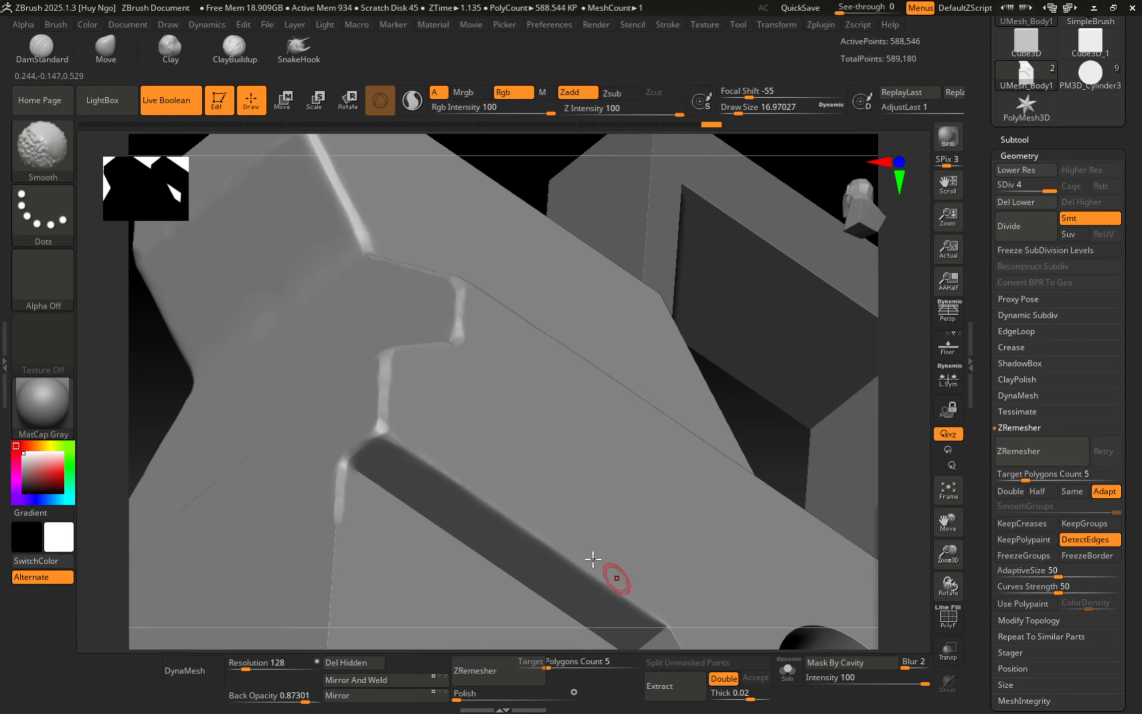
Set the draw size to about 29 and trim the long upper edge of the panel groove.
right_click_drag(592, 559, 493, 433)
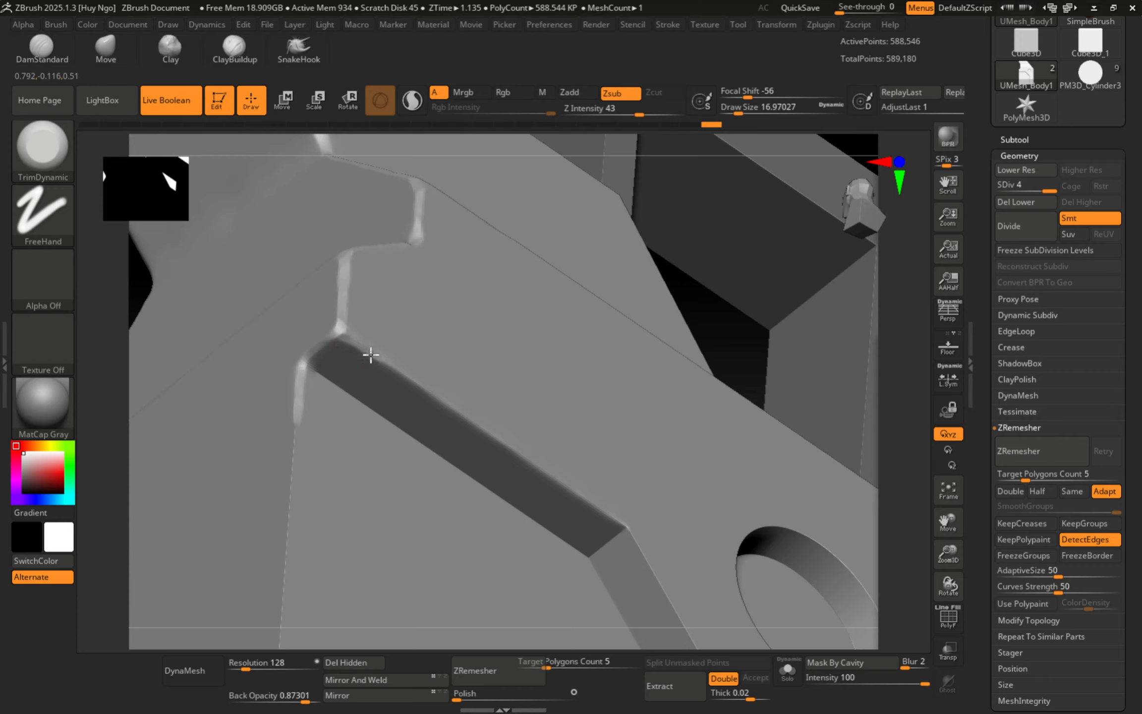
left_click_drag(401, 377, 403, 376)
key("s")
left_click_drag(401, 374, 406, 373)
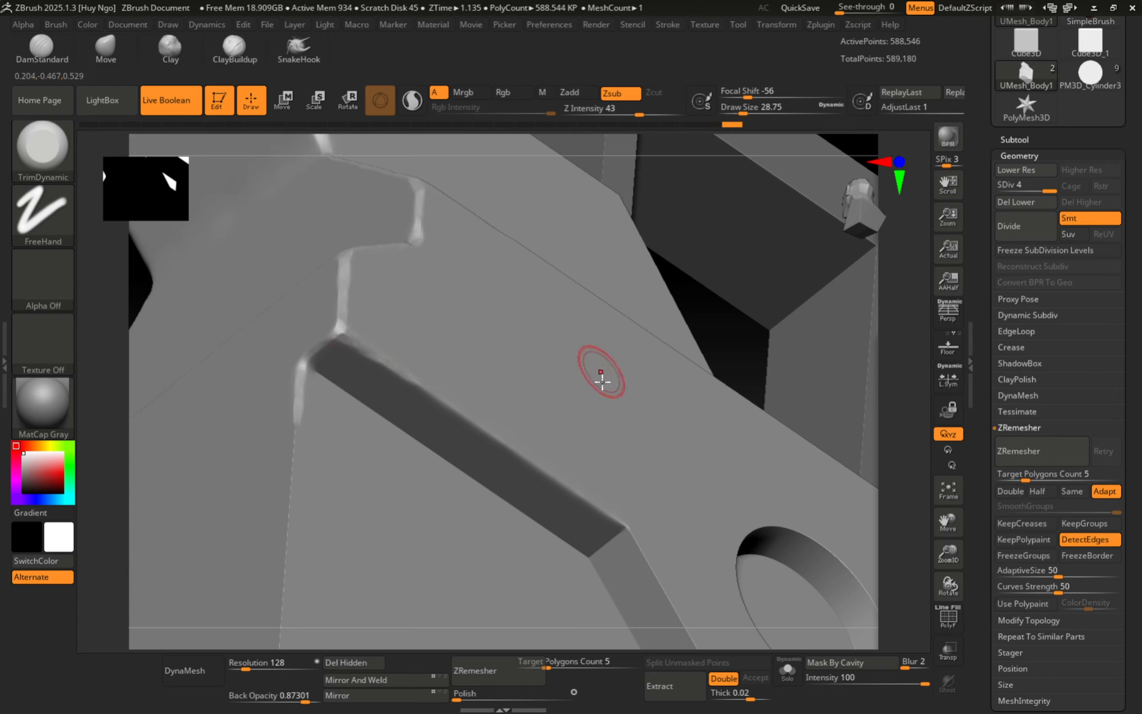
Show the polyframe and drop the body to subdivision level 1.
key("shift+f")
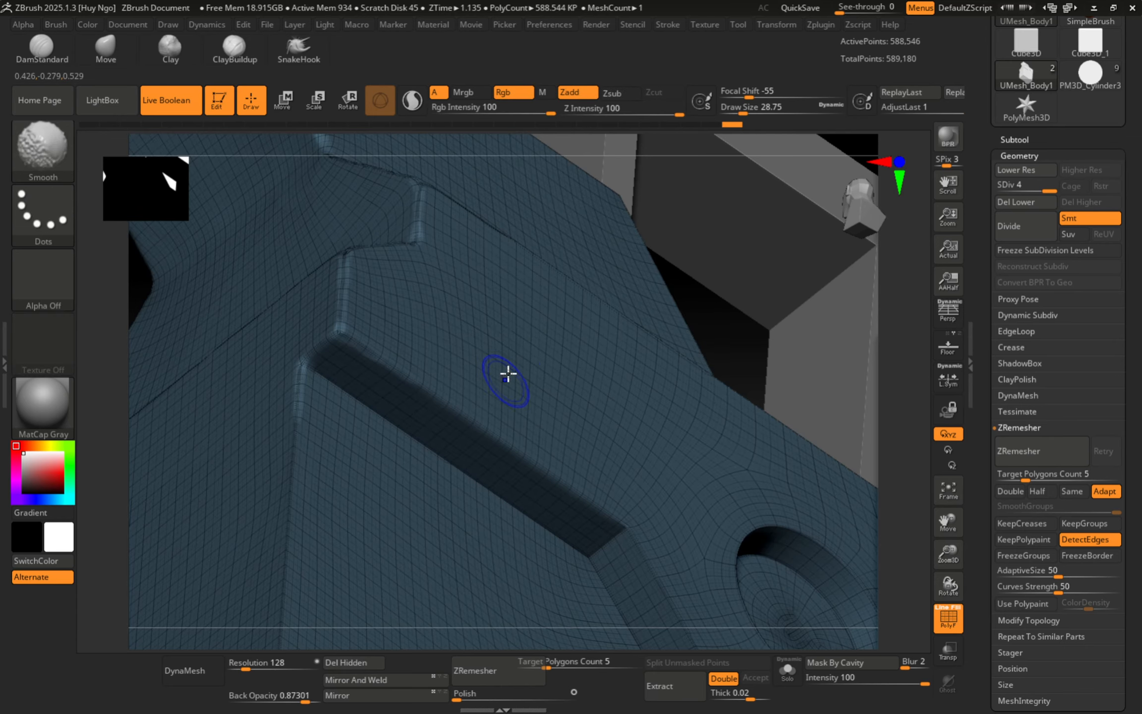
right_click_drag(507, 375, 571, 362)
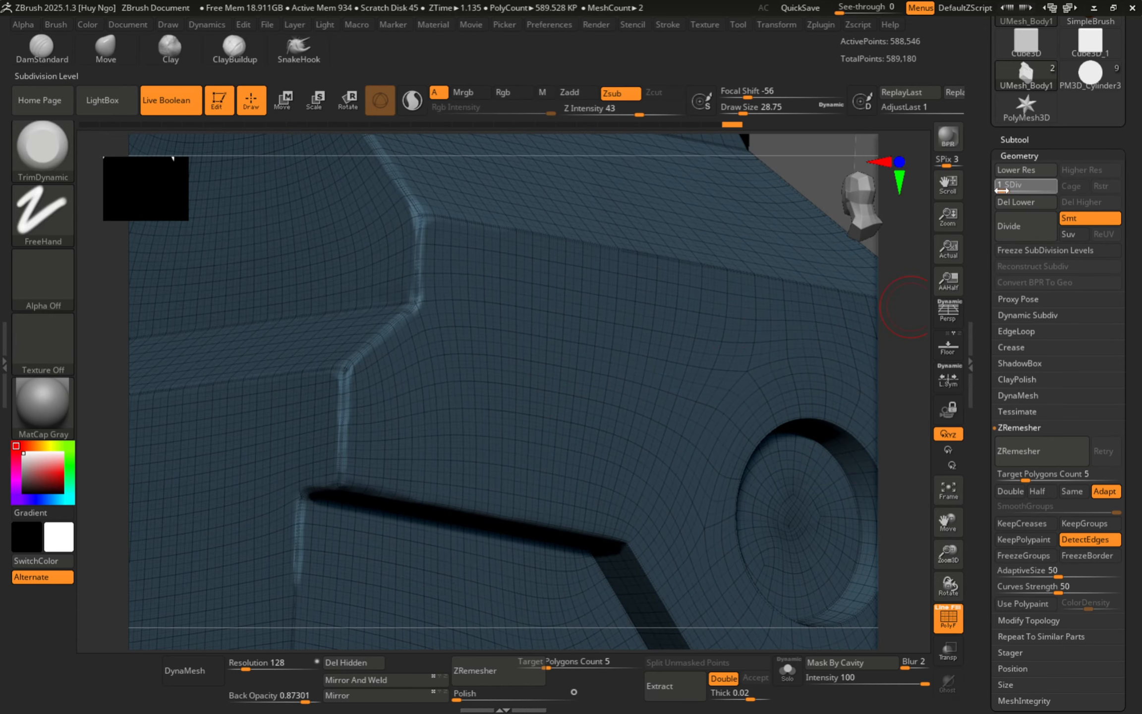
left_click_drag(1001, 191, 994, 191)
mouse_move(570, 358)
right_mouse_down("ctrl")
mouse_move(503, 329)
mouse_move(490, 355)
mouse_move(507, 323)
mouse_move(501, 351)
mouse_move(487, 352)
mouse_move(520, 355)
right_mouse_up("ctrl")
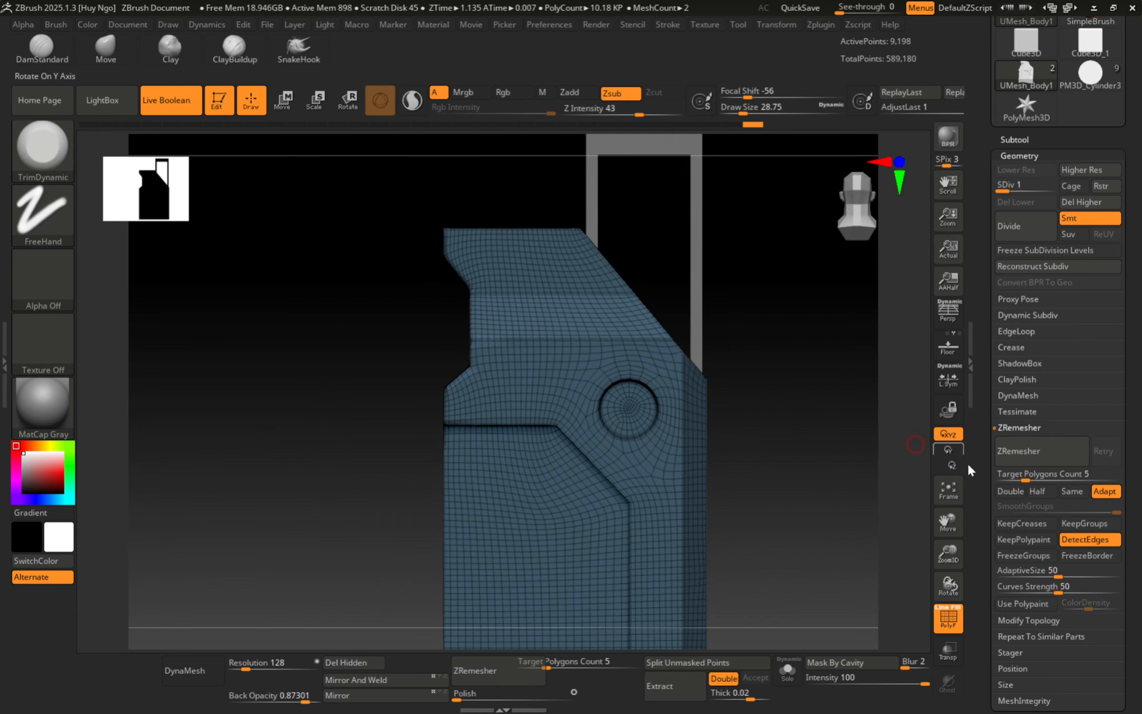
Try ZRemesher on the body with Half on and Adapt off, check the topology, and undo the remesh.
left_click(1037, 490)
left_click(1105, 490)
left_click(1036, 449)
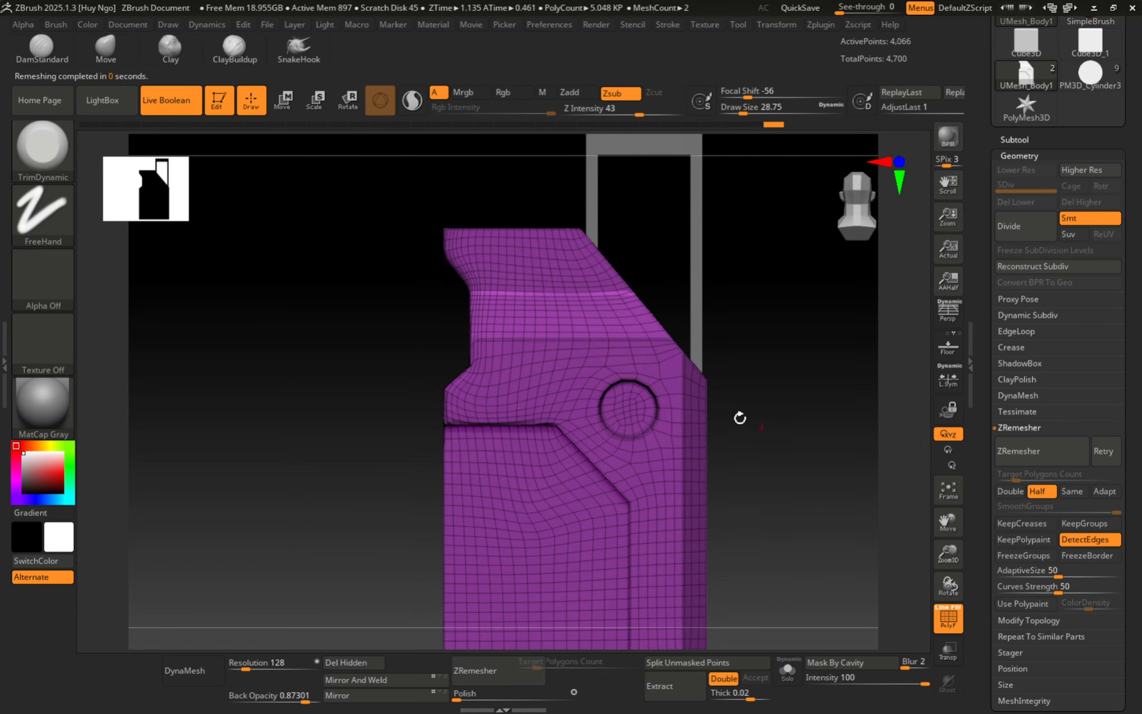
right_click_drag(655, 407, 625, 426)
key("ctrl+z")
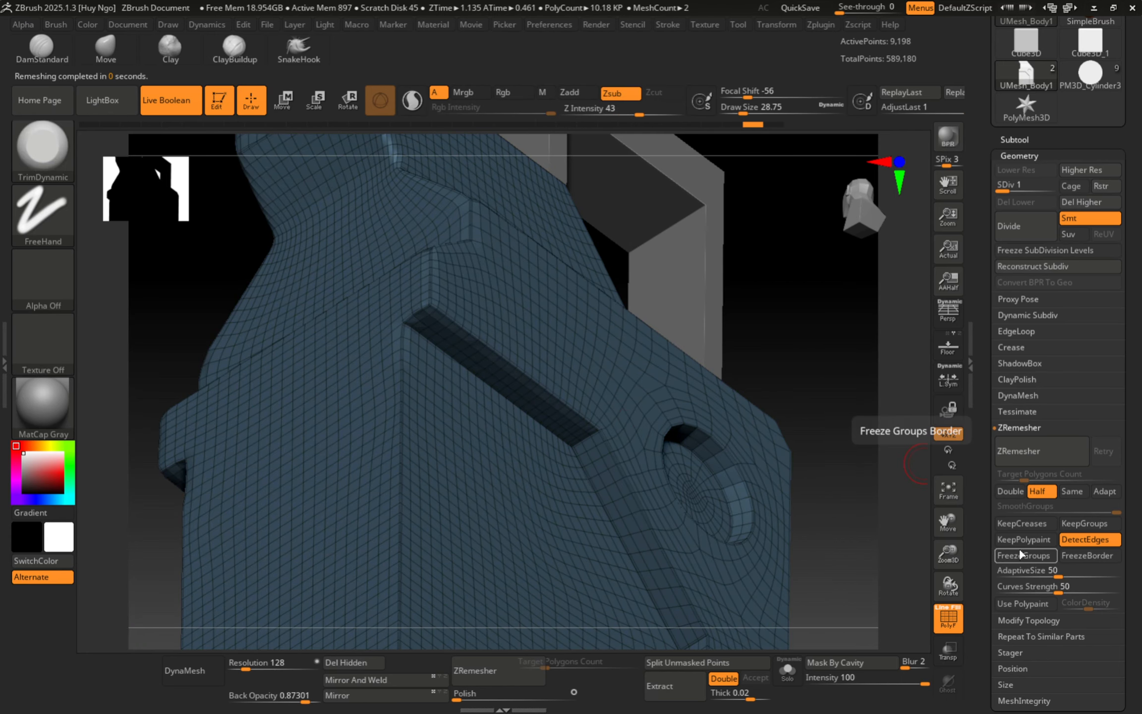
Enable KeepCreases, remesh the body again with ZRemesher, and try subdividing the result without the polyframe.
left_click(1020, 523)
left_click(1028, 449)
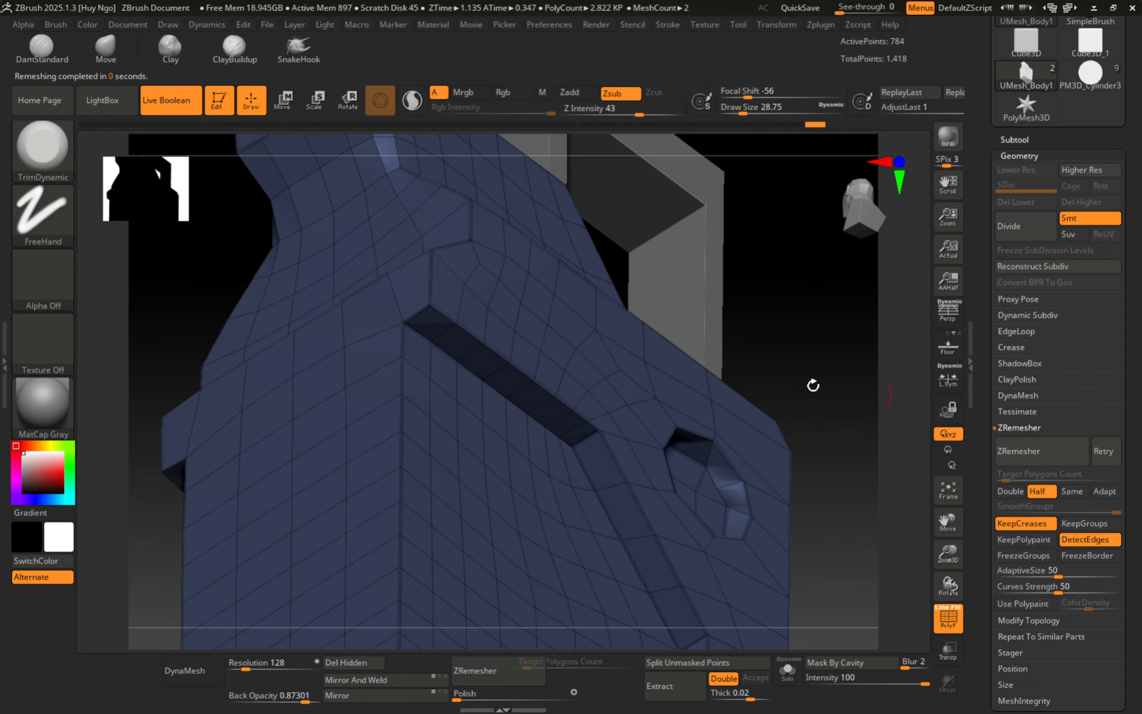
mouse_move(614, 392)
right_mouse_down("ctrl")
mouse_move(517, 337)
mouse_move(502, 390)
mouse_move(481, 364)
mouse_move(522, 367)
mouse_move(547, 335)
mouse_move(522, 421)
mouse_move(475, 323)
right_mouse_up("ctrl")
key("shift+f")
key("ctrl")
key("ctrl+d")
key("ctrl+d")
key("ctrl+d")
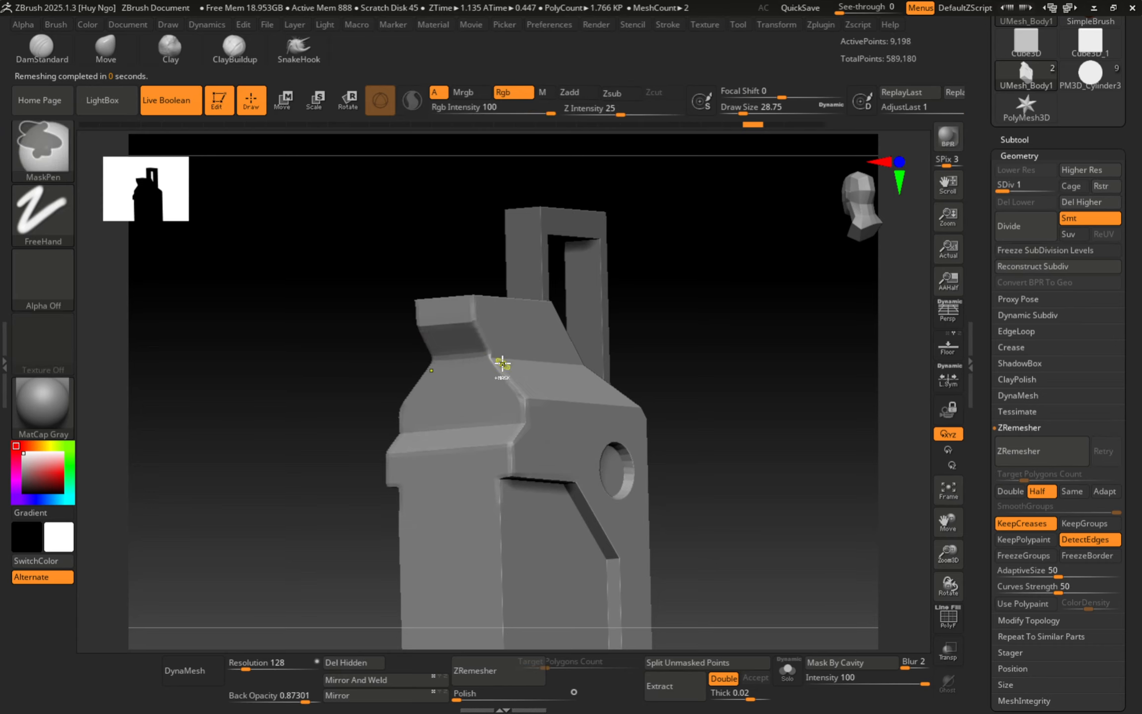
Check the worn notch corner's topology, and revert the body through the undo history to its original polygrouped mesh.
right_click_drag(502, 365, 502, 377, "ctrl")
key("shift+f")
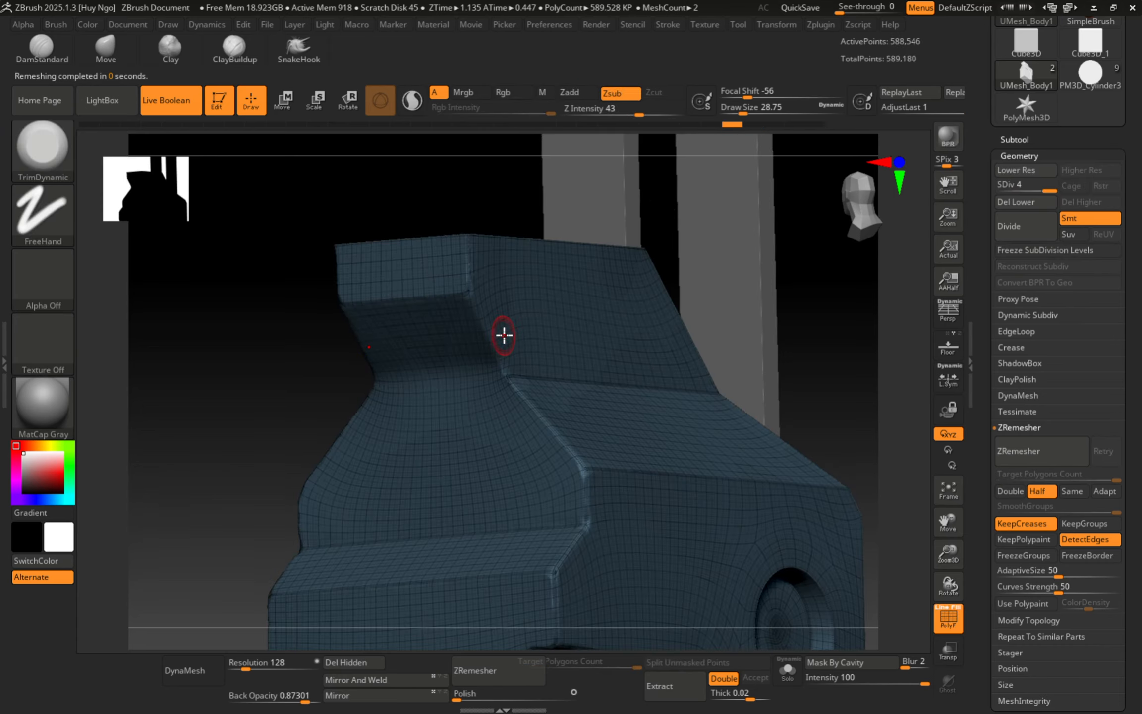
right_click_drag(502, 334, 512, 453, "ctrl")
key("alt")
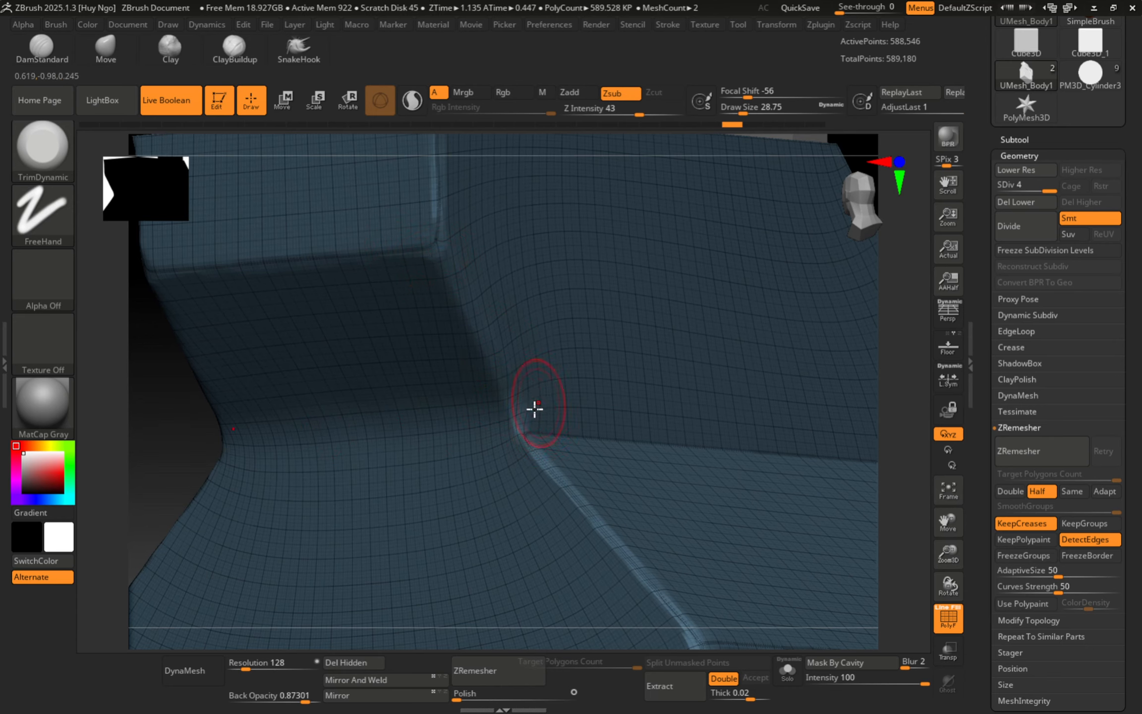
right_click_drag(534, 409, 497, 417, "ctrl")
key("ctrl+z")
key("ctrl+z")
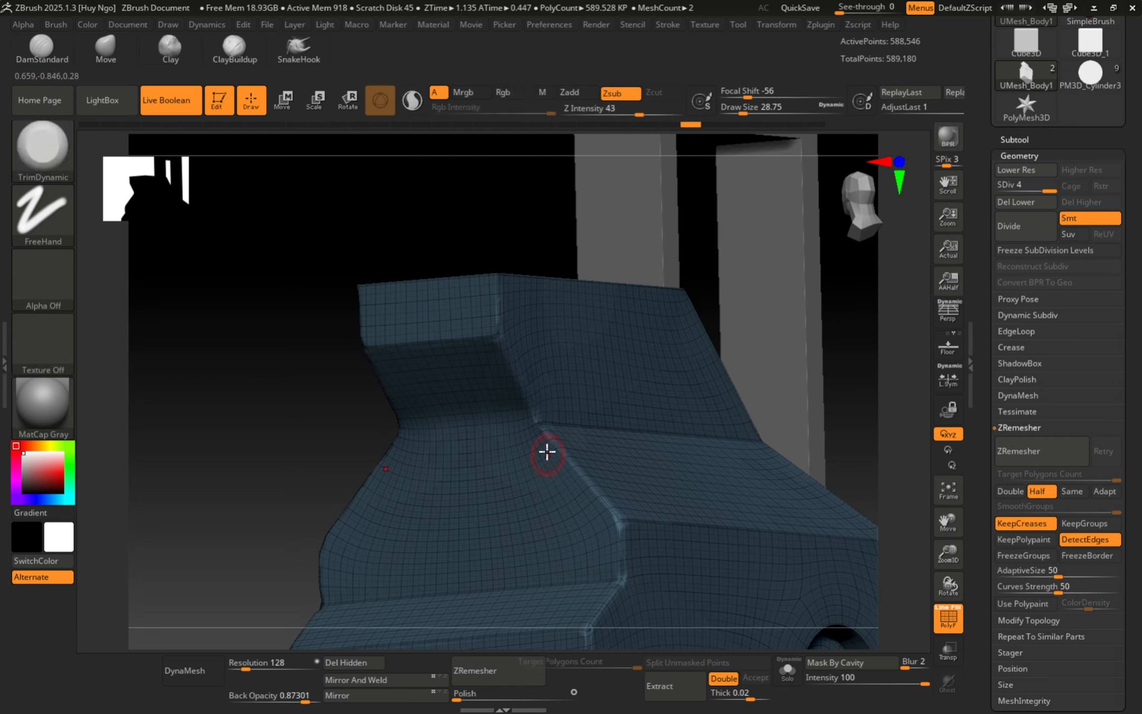
key("ctrl+z")
key("ctrl+z")
key("ctrl")
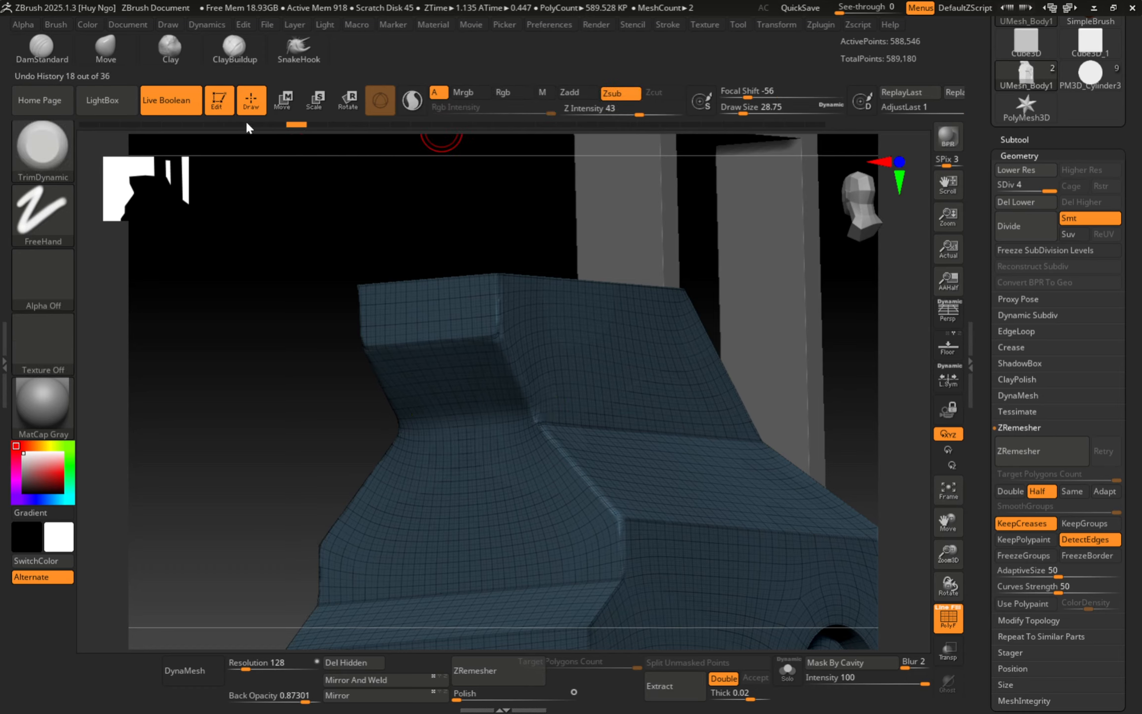
left_click_drag(246, 124, 91, 124)
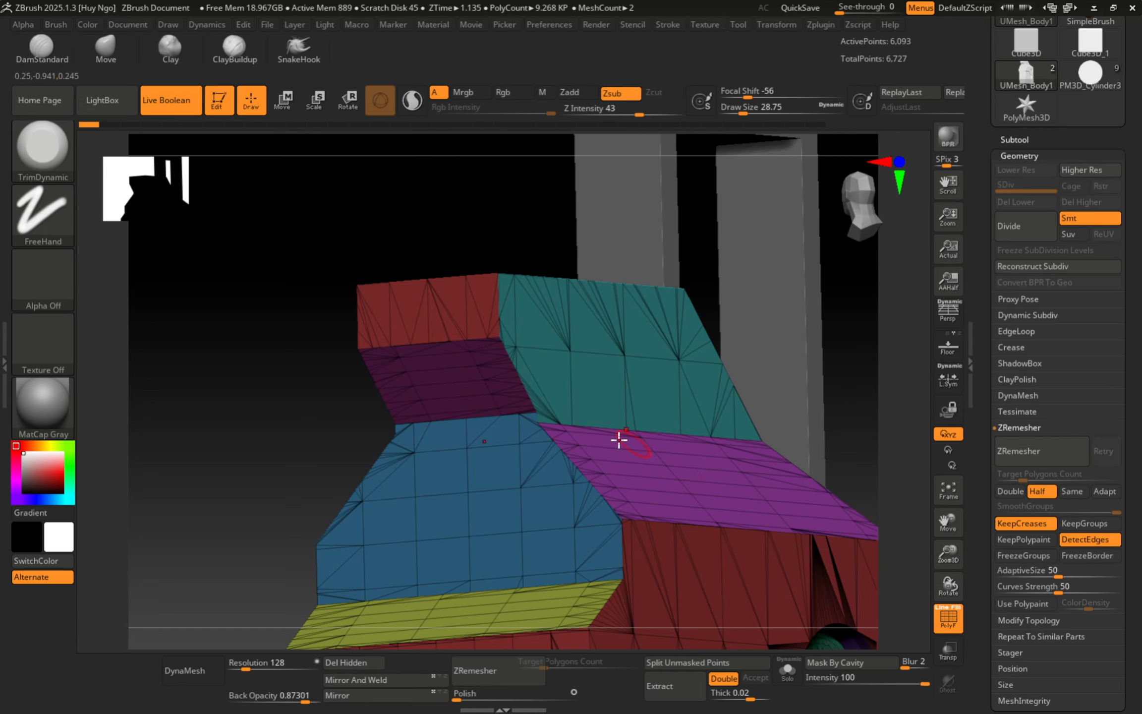
Crease the hard edges between the polygroups on the original body mesh.
right_click_drag(554, 404, 566, 370)
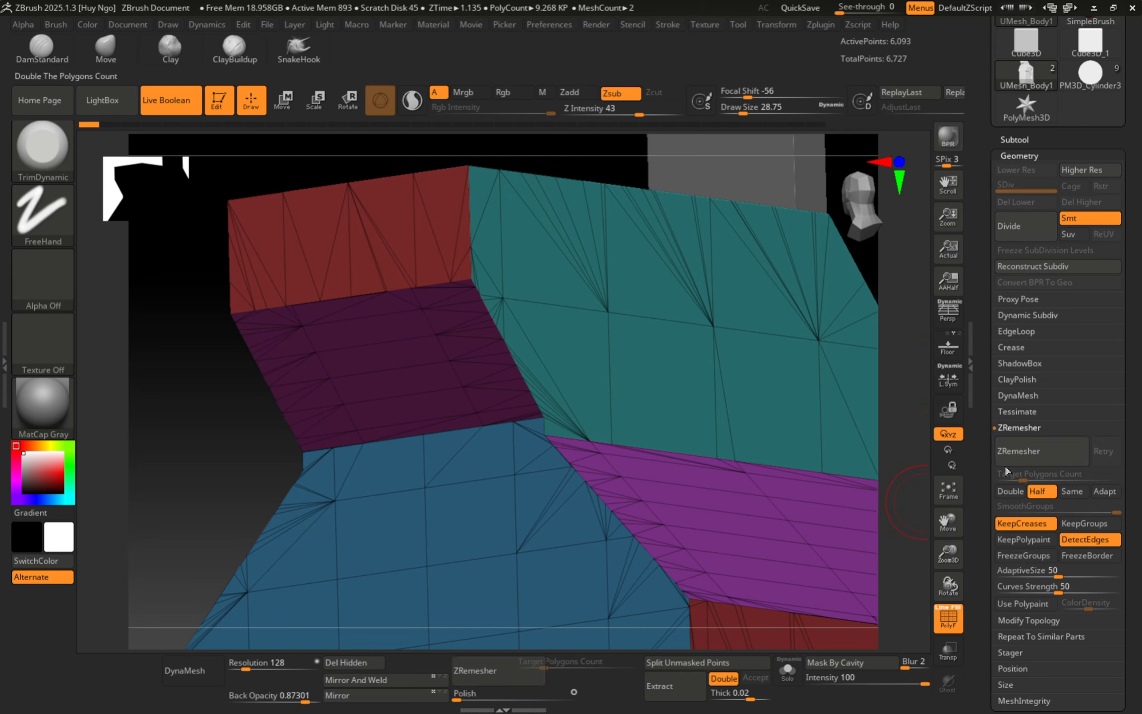
left_click(1011, 348)
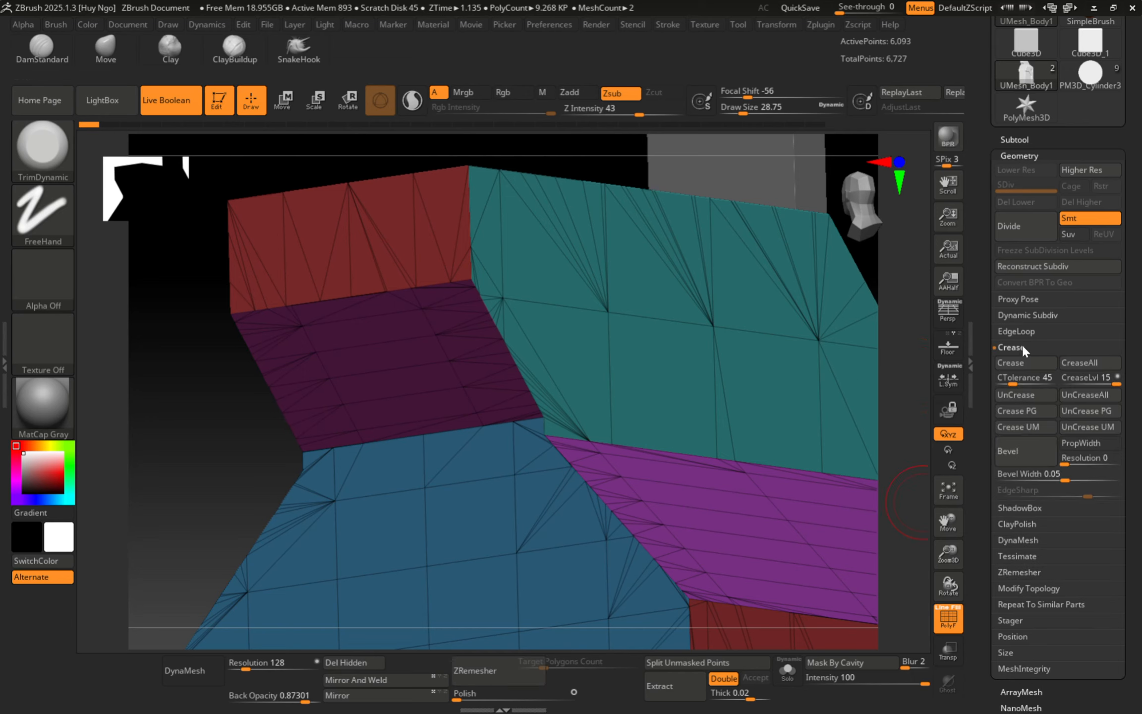
left_click(1006, 427)
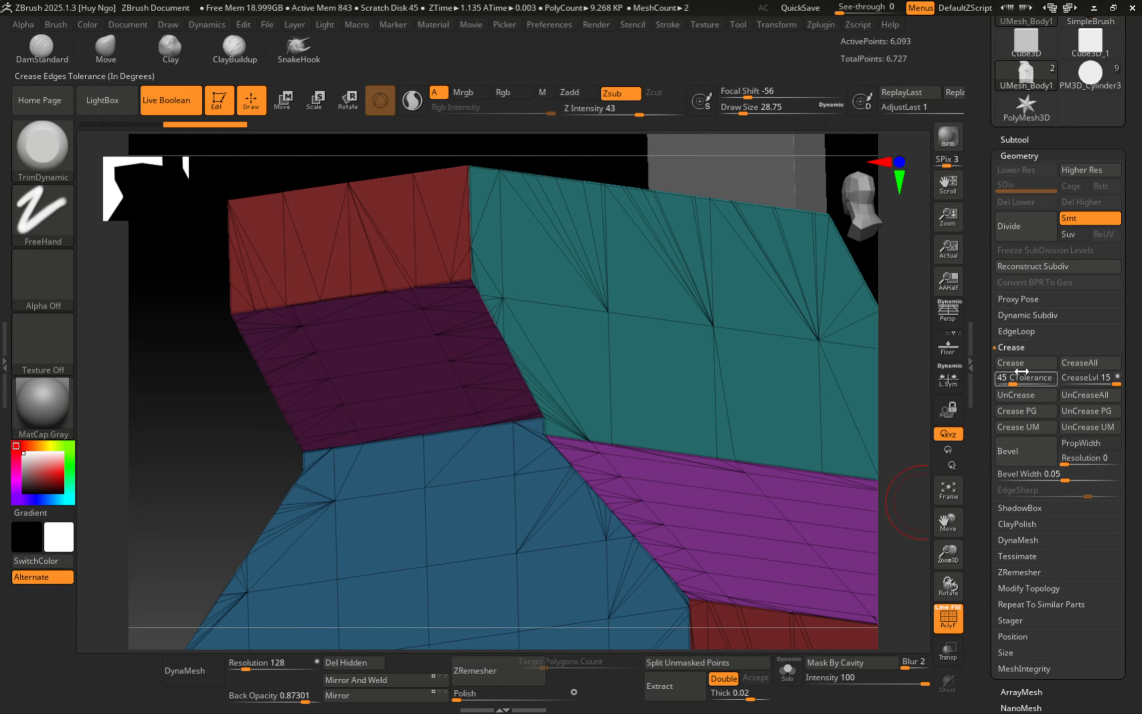
left_click(1016, 395)
Enable Adapt and remesh the creased body with ZRemesher, keeping Half, KeepCreases and DetectEdges on.
left_click(1020, 572)
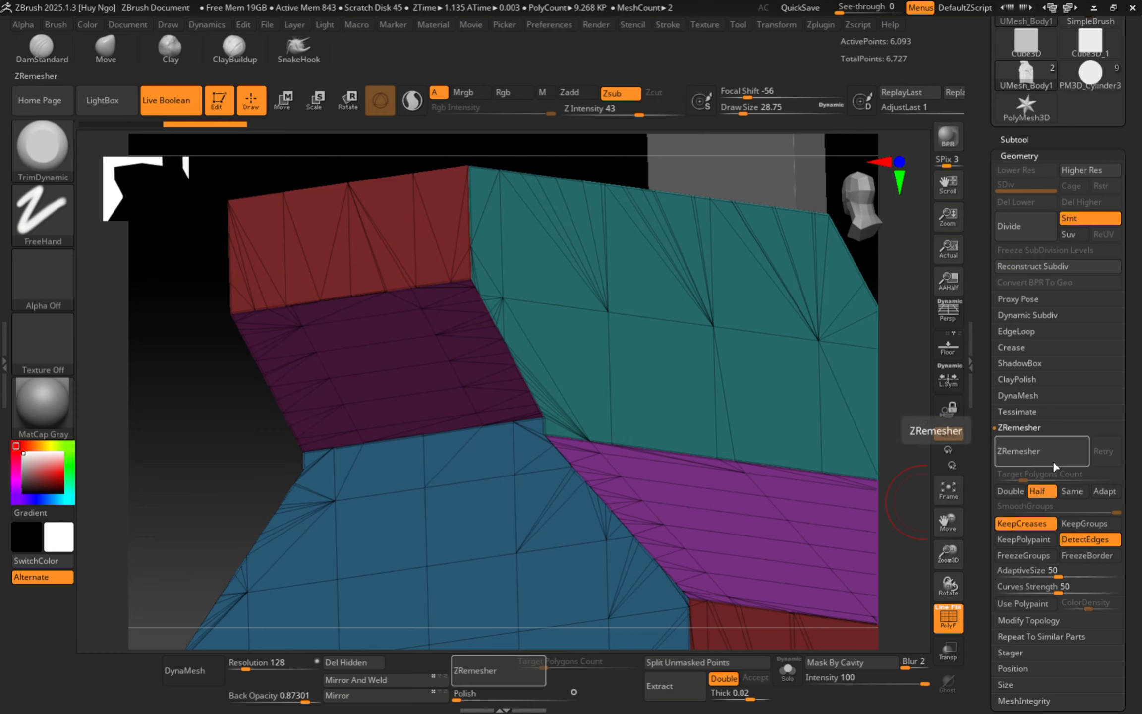
left_click(1103, 491)
left_click(1039, 450)
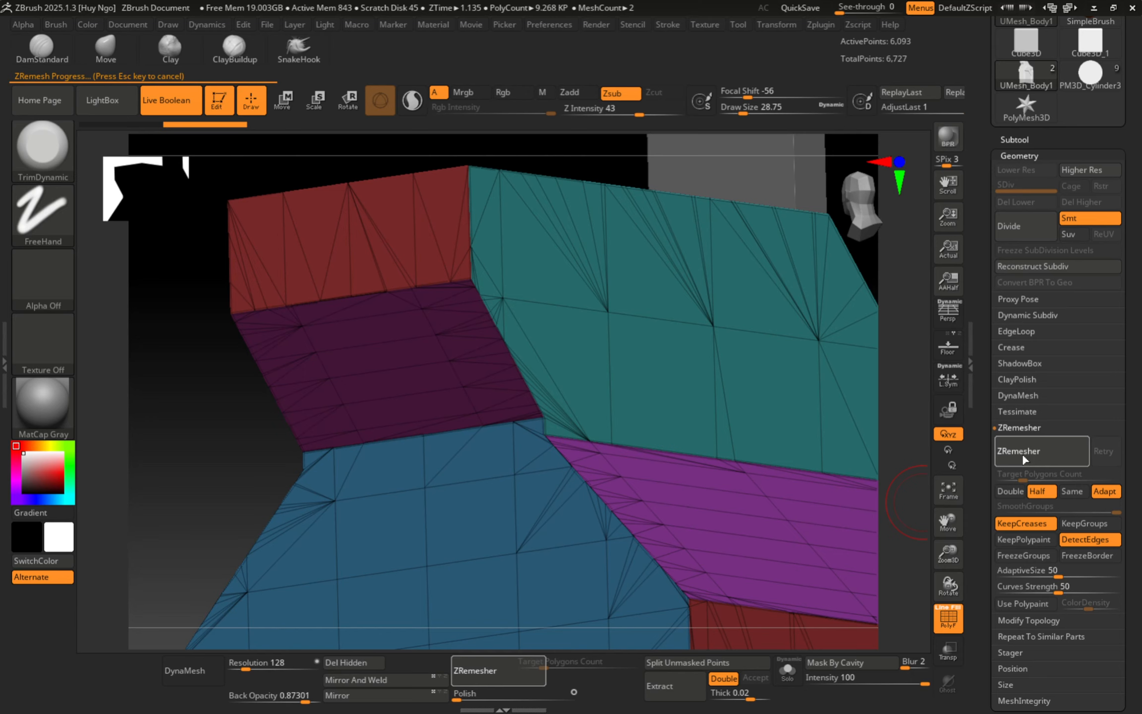
mouse_move(668, 421)
right_mouse_down("ctrl")
mouse_move(622, 421)
mouse_move(600, 435)
mouse_move(631, 464)
mouse_move(633, 485)
right_mouse_up("ctrl")
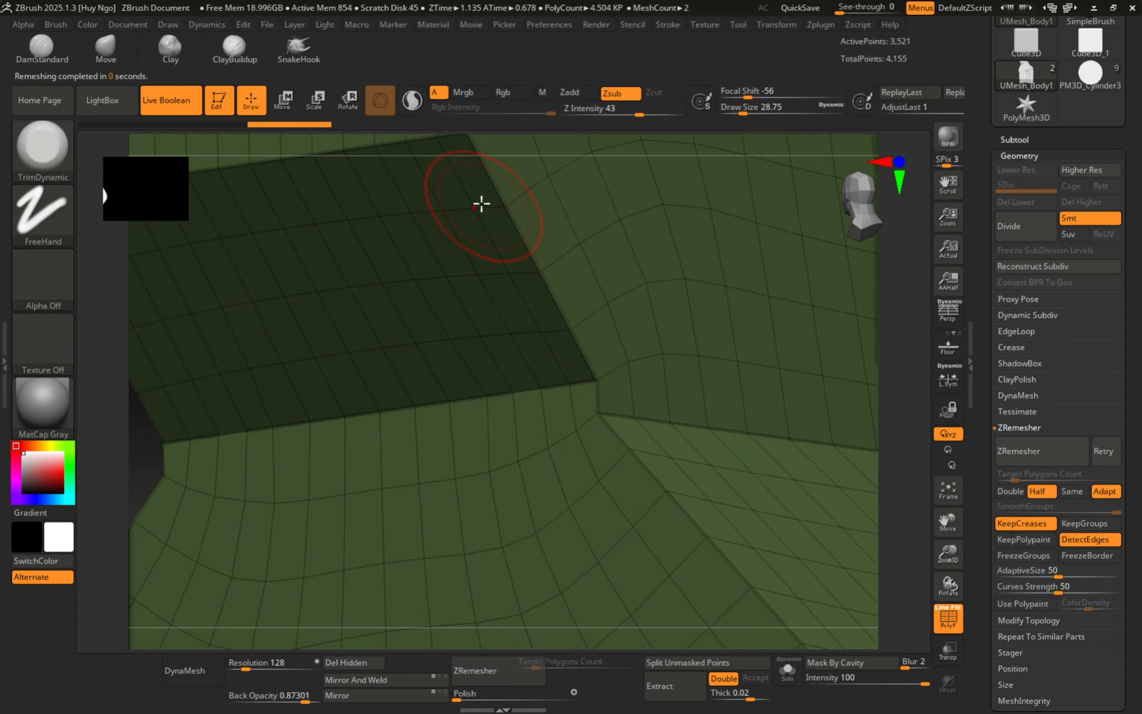
Reduce the draw size to about 1.8, switch to the ZModeler brush, and check the remeshed body's creased edges.
mouse_move(564, 383)
right_mouse_down()
mouse_move(570, 342)
mouse_move(510, 408)
right_mouse_up()
key("s")
left_click_drag(511, 408, 498, 404)
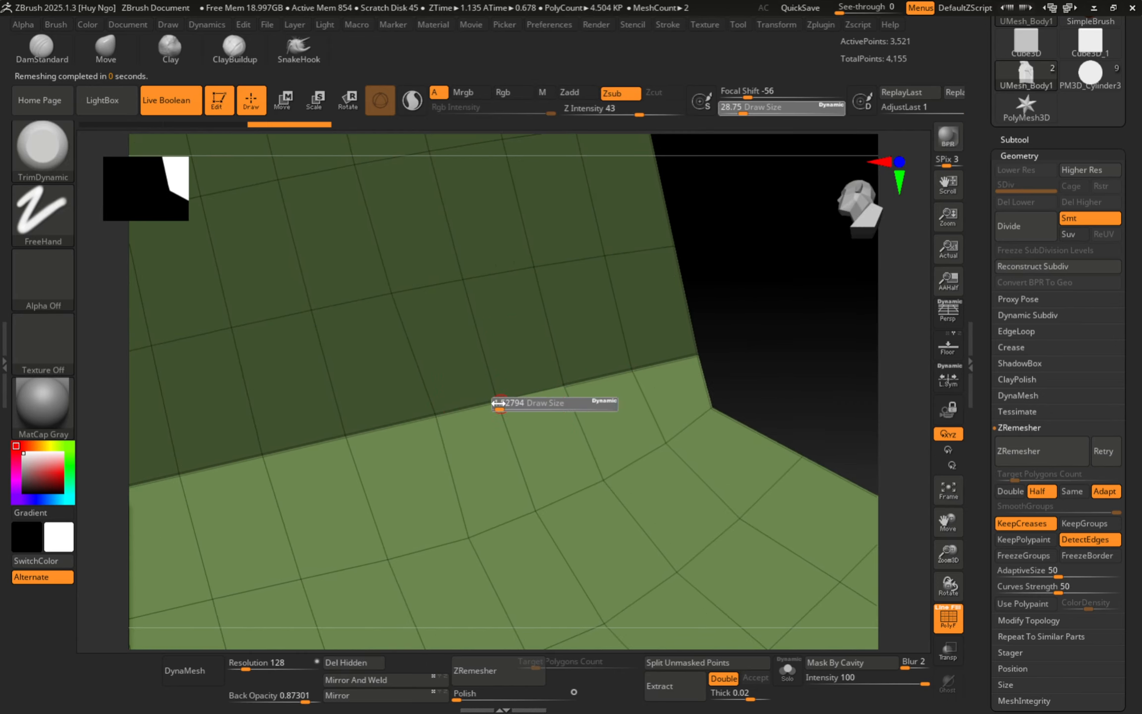
key("b")
key("m")
key("p")
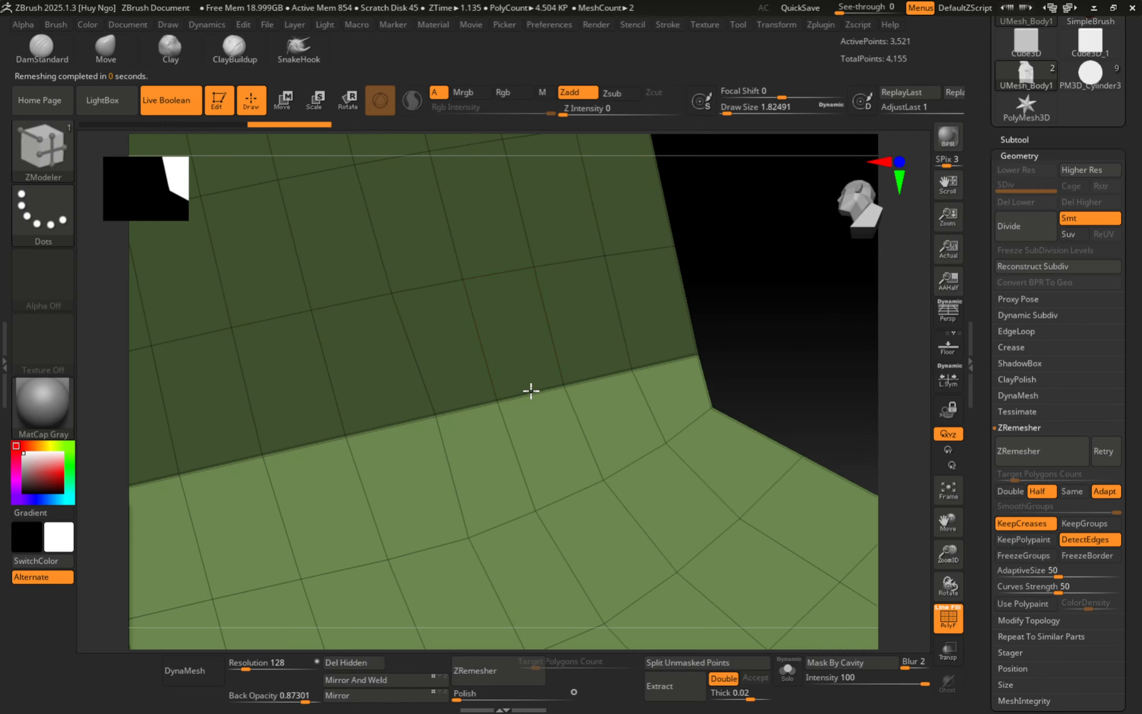
right_click_drag(623, 436, 433, 443, "ctrl")
mouse_move(545, 416)
right_mouse_down("alt")
mouse_move(497, 310)
mouse_move(558, 464)
mouse_move(575, 313)
right_mouse_up("alt")
right_click_drag(581, 384, 541, 243, "alt")
right_click_drag(615, 317, 517, 344, "ctrl")
right_click_drag(601, 260, 533, 443, "alt")
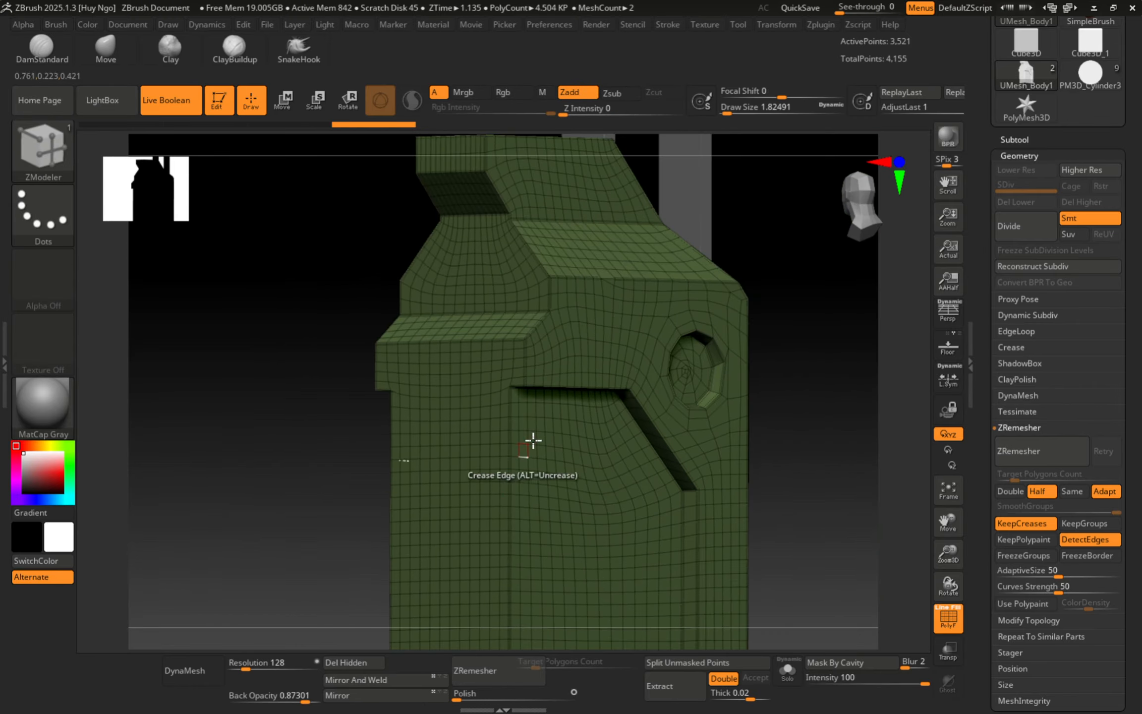
Subdivide the remeshed body to subdivision level 2 and hide the polyframe to check its hard edges.
right_click_drag(639, 414, 547, 399)
mouse_move(563, 326)
right_mouse_down("ctrl")
mouse_move(609, 453)
mouse_move(688, 416)
mouse_move(512, 382)
mouse_move(533, 419)
mouse_move(570, 425)
mouse_move(526, 453)
mouse_move(581, 339)
mouse_move(517, 375)
mouse_move(585, 362)
mouse_move(505, 354)
right_mouse_up("ctrl")
key("ctrl+d")
key("shift+f")
mouse_move(505, 355)
right_mouse_down("ctrl")
mouse_move(571, 402)
mouse_move(582, 360)
mouse_move(525, 395)
mouse_move(543, 378)
mouse_move(561, 433)
mouse_move(543, 426)
mouse_move(554, 425)
mouse_move(519, 442)
mouse_move(543, 421)
mouse_move(583, 298)
mouse_move(566, 352)
mouse_move(530, 357)
mouse_move(566, 436)
mouse_move(643, 410)
right_mouse_up("ctrl")
Set the draw size to about 22 and select the ZModeler brush, with the polyframe hidden and the whole body in view.
key("s")
key("shift")
key("shift+f")
key("shift+f")
key("b")
key("z")
key("m")
mouse_move(492, 362)
right_mouse_down("ctrl")
mouse_move(505, 394)
mouse_move(292, 331)
mouse_move(408, 344)
mouse_move(403, 377)
mouse_move(372, 339)
mouse_move(386, 364)
mouse_move(433, 357)
mouse_move(427, 388)
mouse_move(492, 293)
right_mouse_up("ctrl")
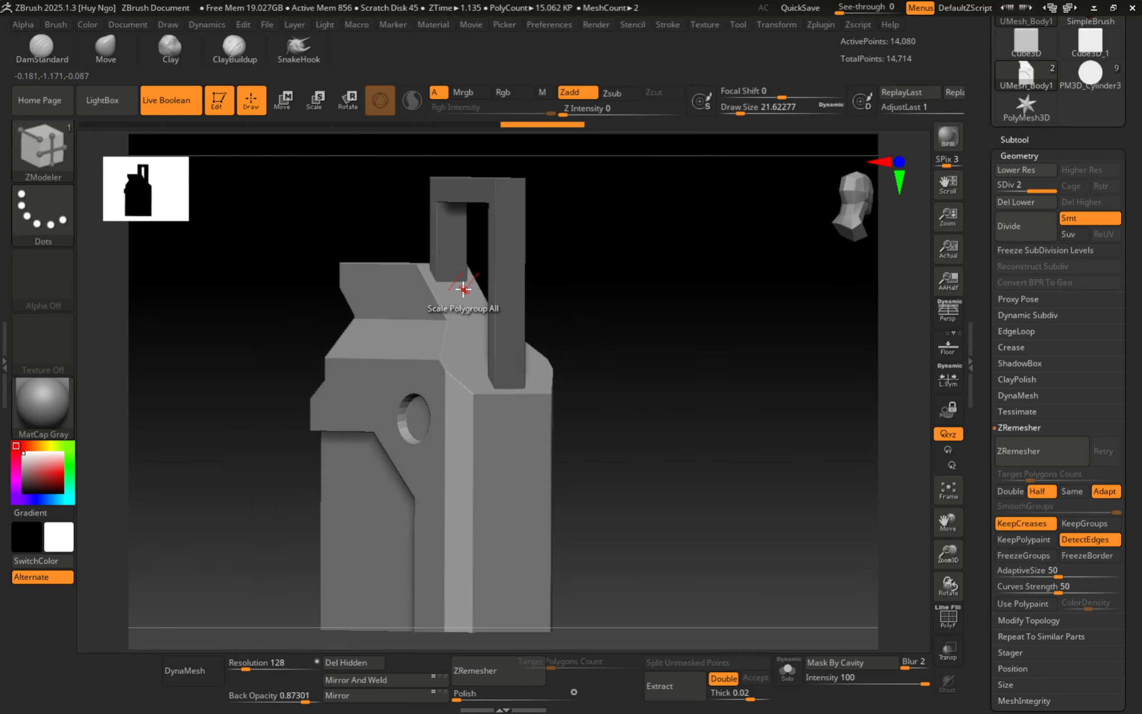